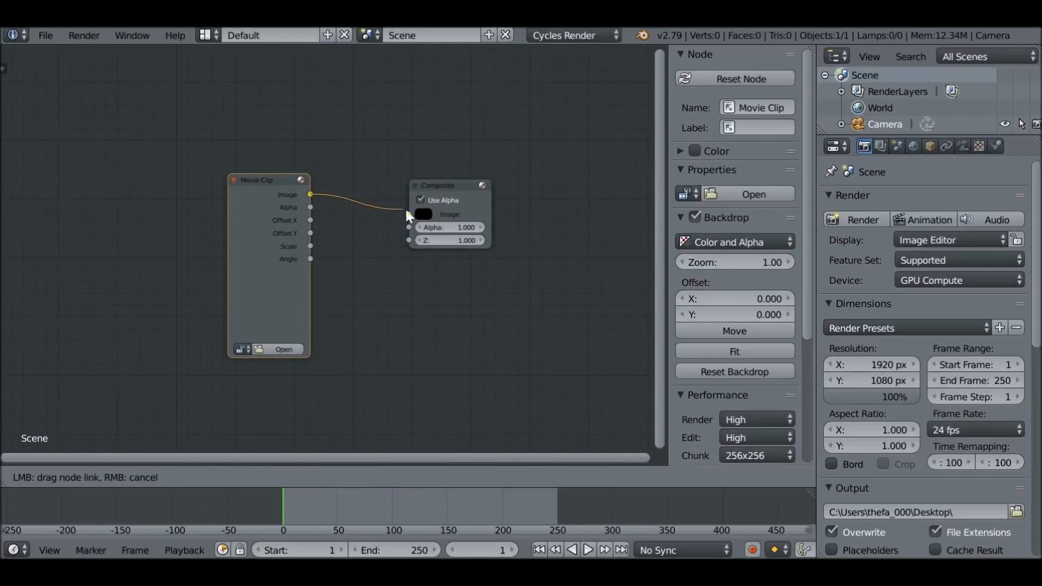
# Add a Viewer node above the Composite node and feed it the Movie Clip image output
pyautogui.scroll(-1, 370, 295)
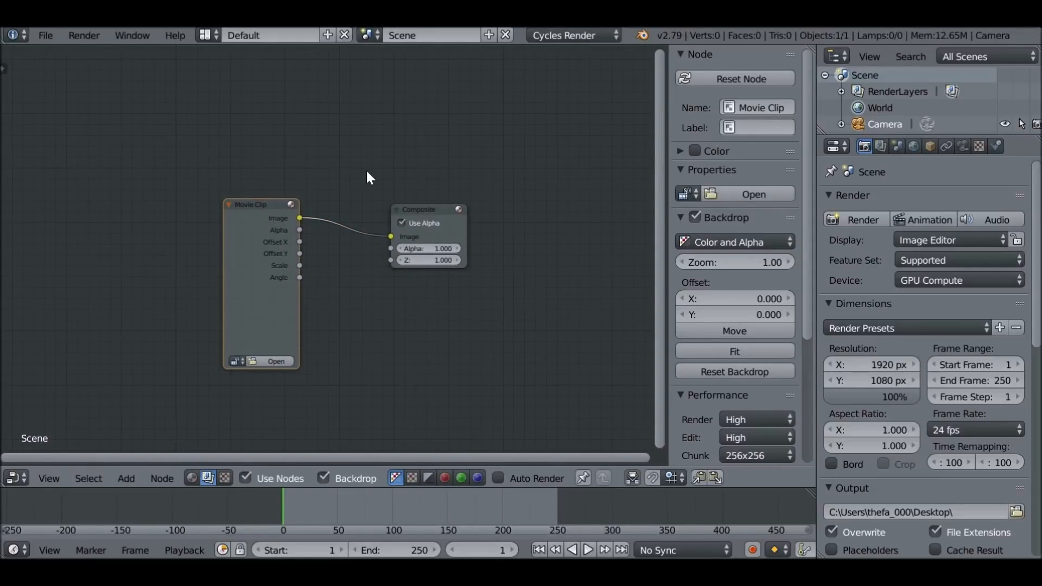
pyautogui.hotkey('shift', 'a')
pyautogui.moveTo(341, 188)
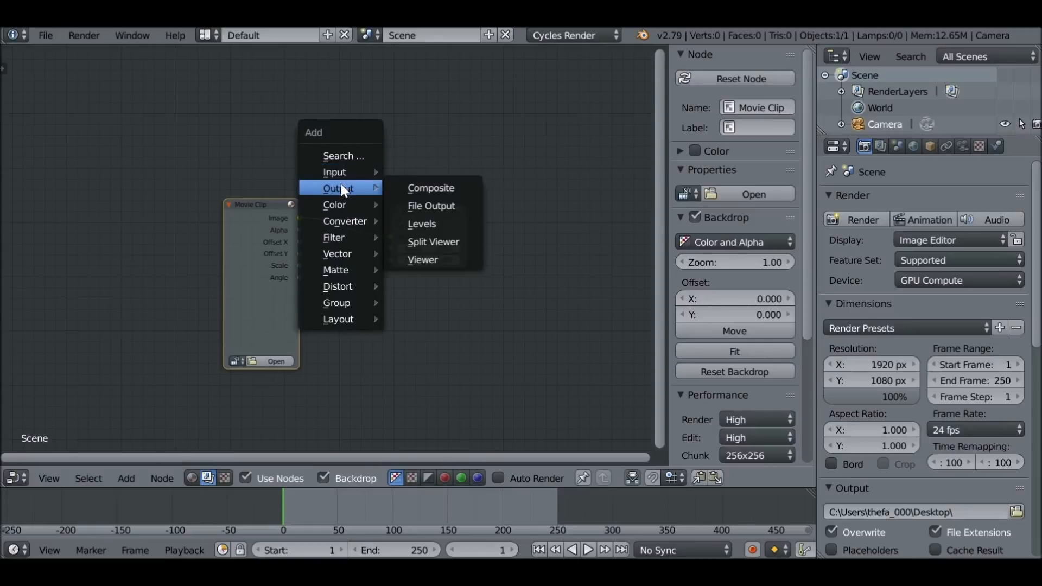
pyautogui.click(459, 259)
pyautogui.click(392, 126)
pyautogui.moveTo(265, 215); pyautogui.dragTo(200, 202)
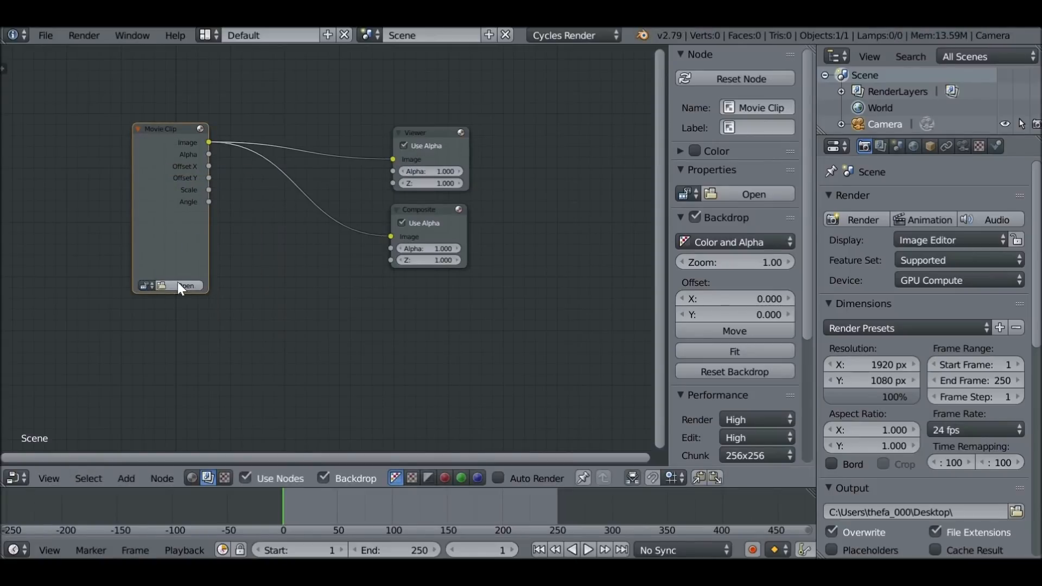
# Load the clip 0054-0079.mp4 into the Movie Clip node and zoom the backdrop out to 0.56
pyautogui.click(177, 283)
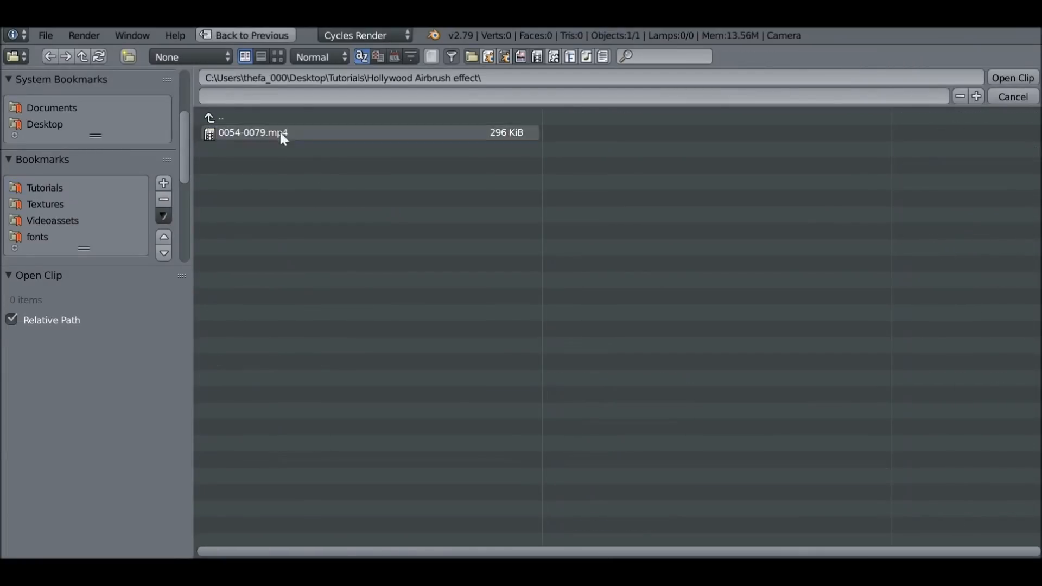
pyautogui.doubleClick(282, 134)
pyautogui.press('v')
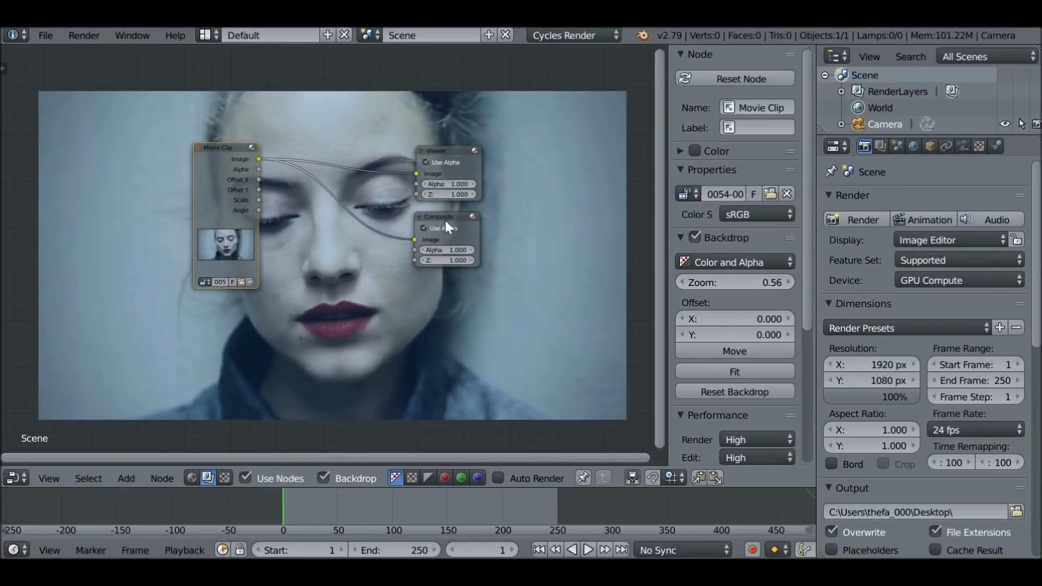
# Arrange the nodes along the upper edge of the backdrop, with the Movie Clip node further from the outputs
pyautogui.scroll(-2, 380, 190)
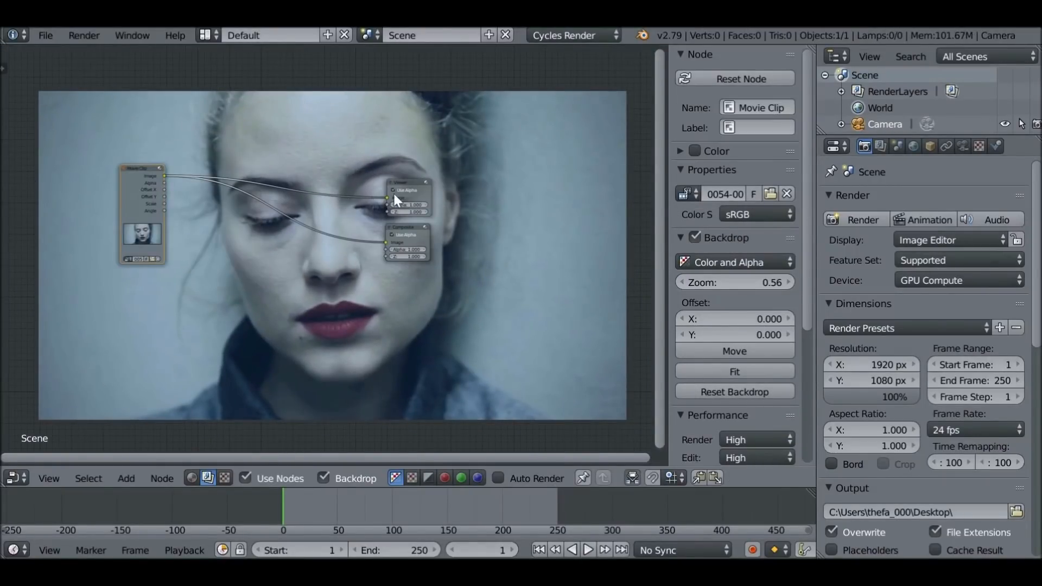
pyautogui.moveTo(393, 190); pyautogui.dragTo(450, 114, button='middle')
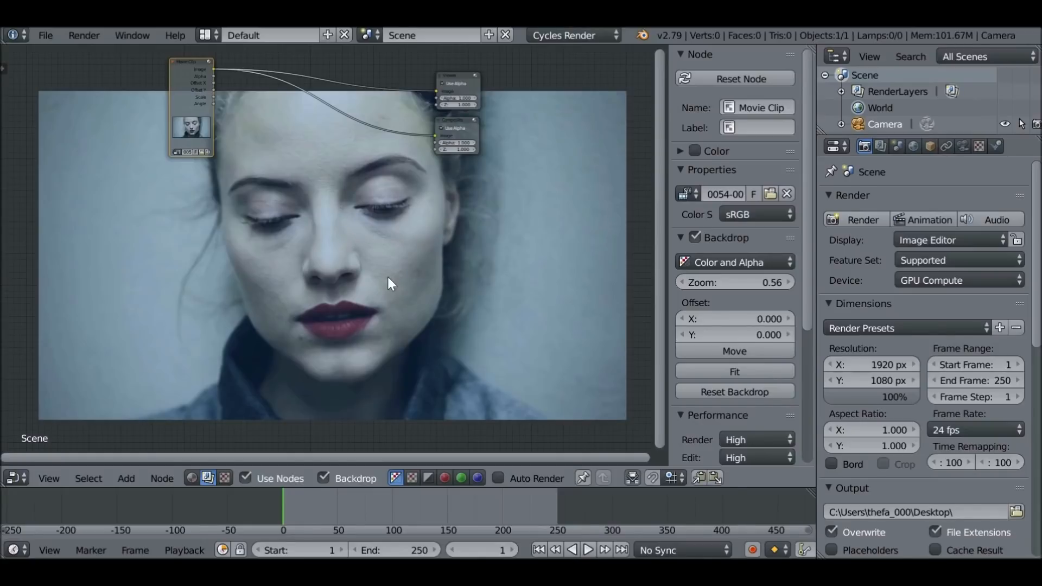
pyautogui.press('g')
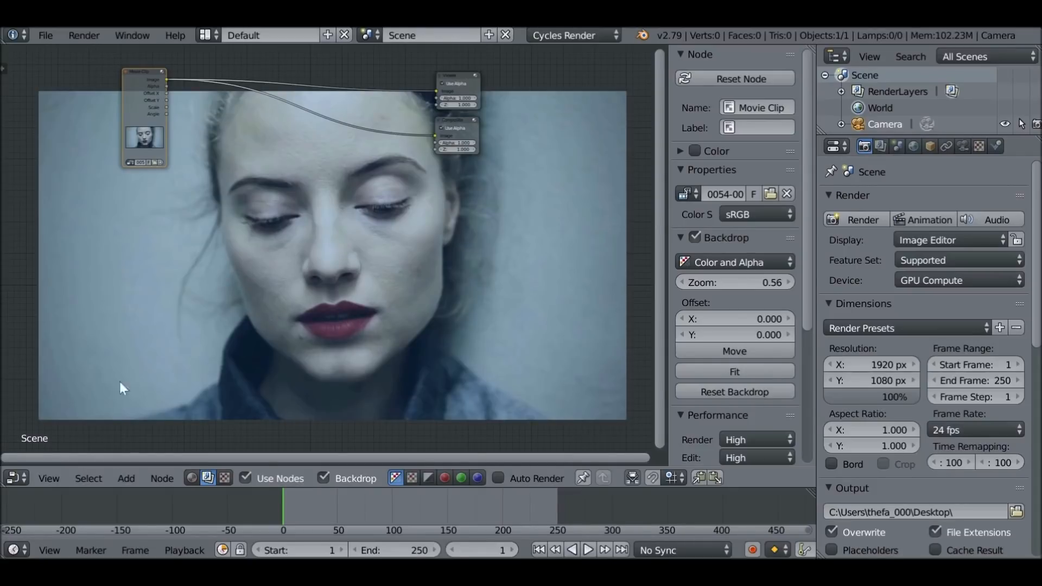
# Change the node editor to the Movie Clip Editor and show the whole frame of 0054-0079.mp4
pyautogui.click(17, 476)
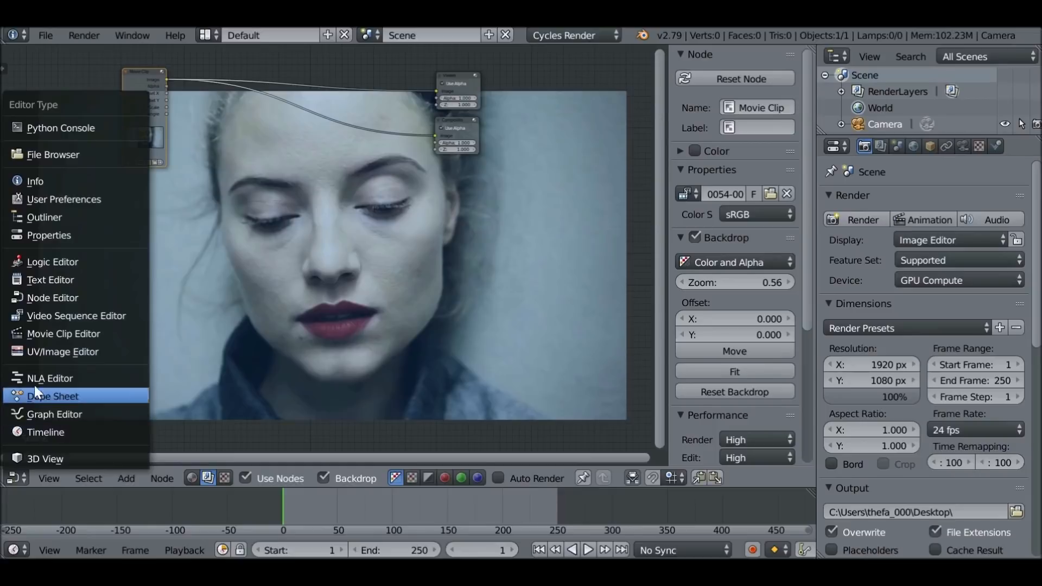
pyautogui.click(107, 333)
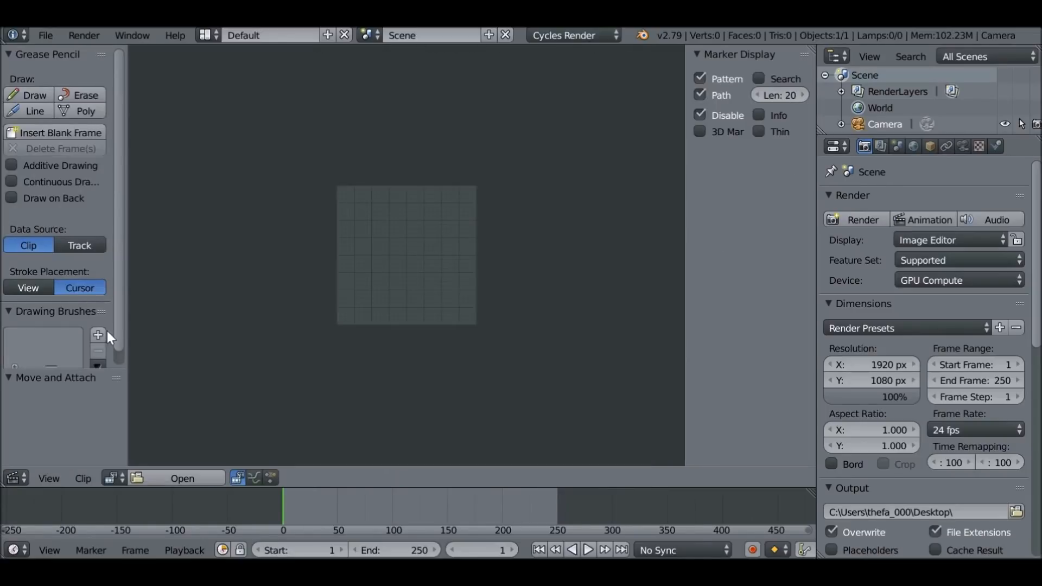
pyautogui.click(110, 476)
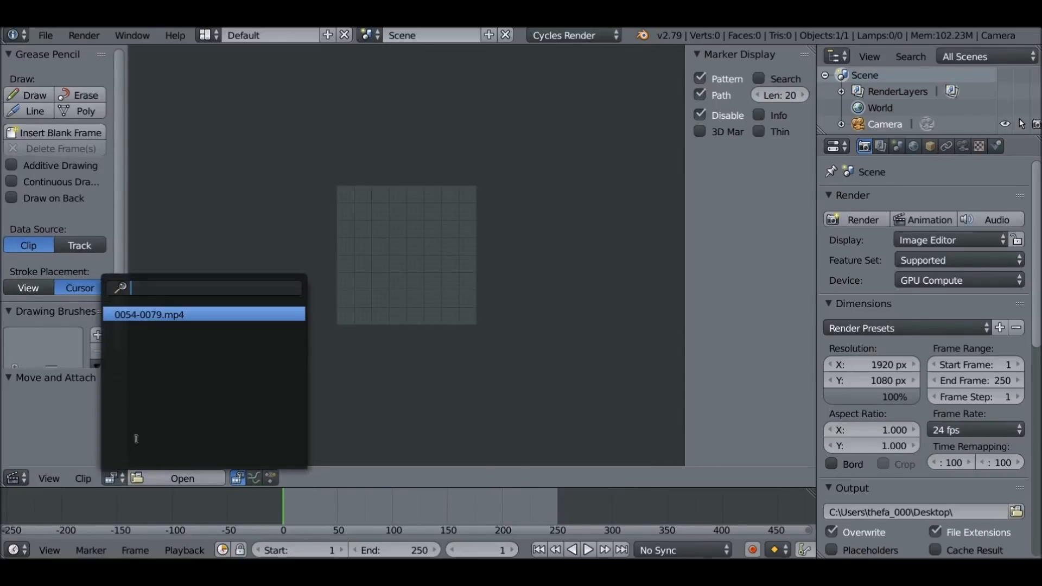
pyautogui.click(195, 314)
pyautogui.press('Home')
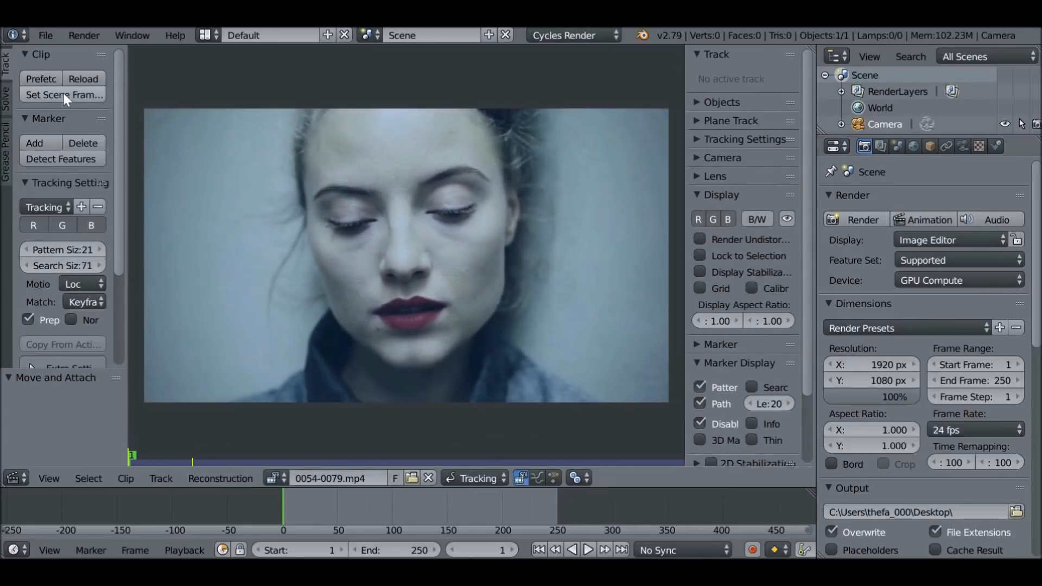
# Match the scene's frame range to the clip, prefetch its frames, and return to frame 1 after scrubbing
pyautogui.click(84, 98)
pyautogui.moveTo(314, 509); pyautogui.dragTo(420, 511, button='middle')
pyautogui.scroll(18, 420, 511)
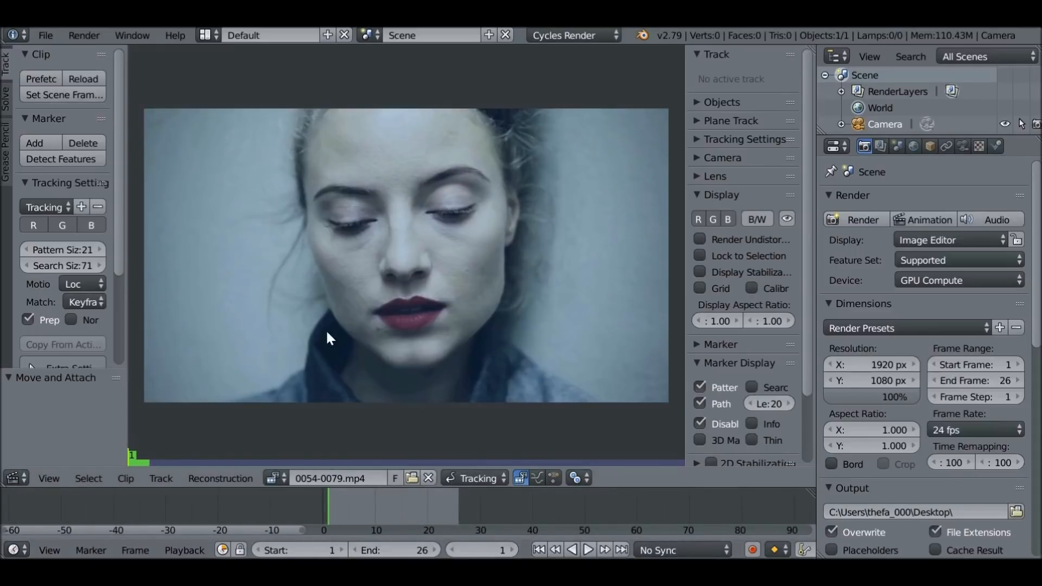
pyautogui.click(45, 80)
pyautogui.moveTo(401, 505); pyautogui.dragTo(408, 505)
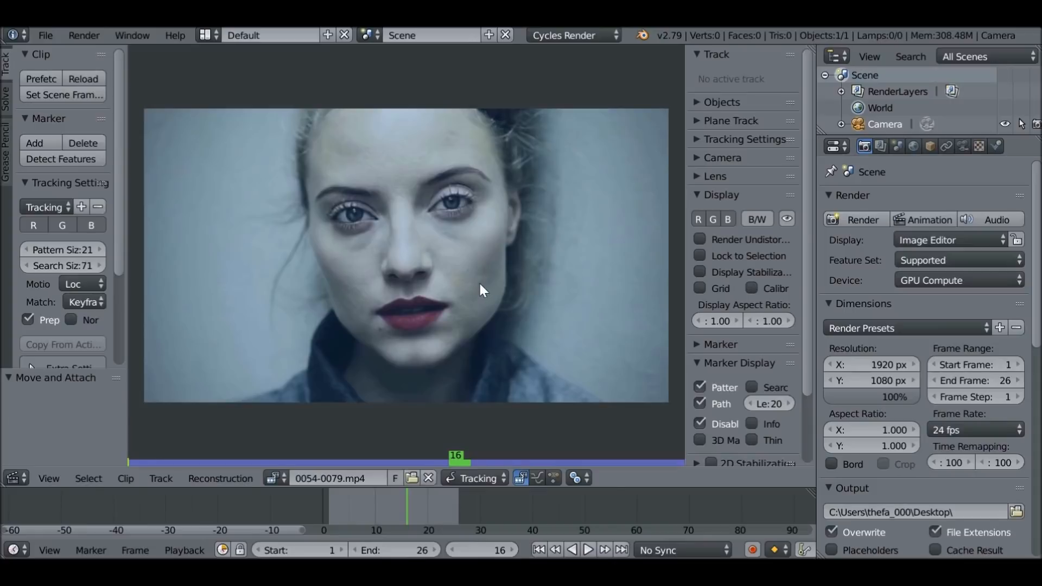
pyautogui.hotkey('shift', 'Left')
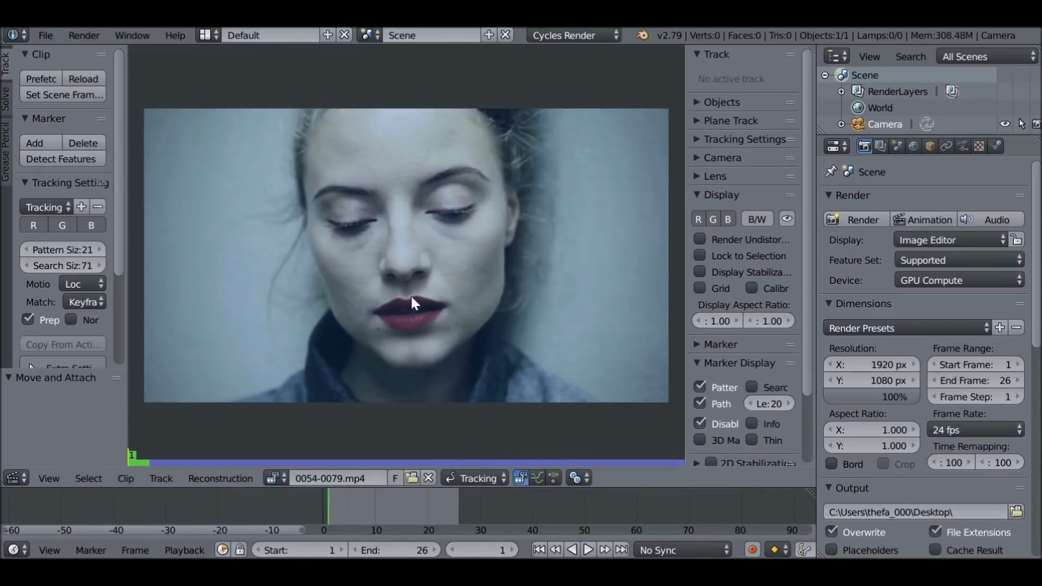
# Set tracking to match the previous frame with normalization, and display the marker search area
pyautogui.moveTo(128, 282); pyautogui.dragTo(142, 285)
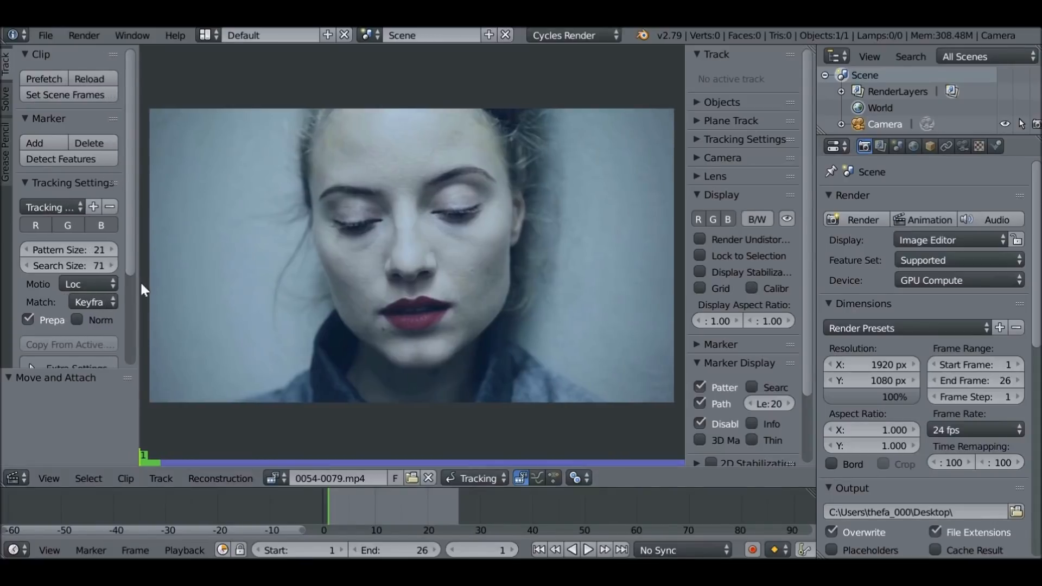
pyautogui.click(87, 307)
pyautogui.click(125, 267)
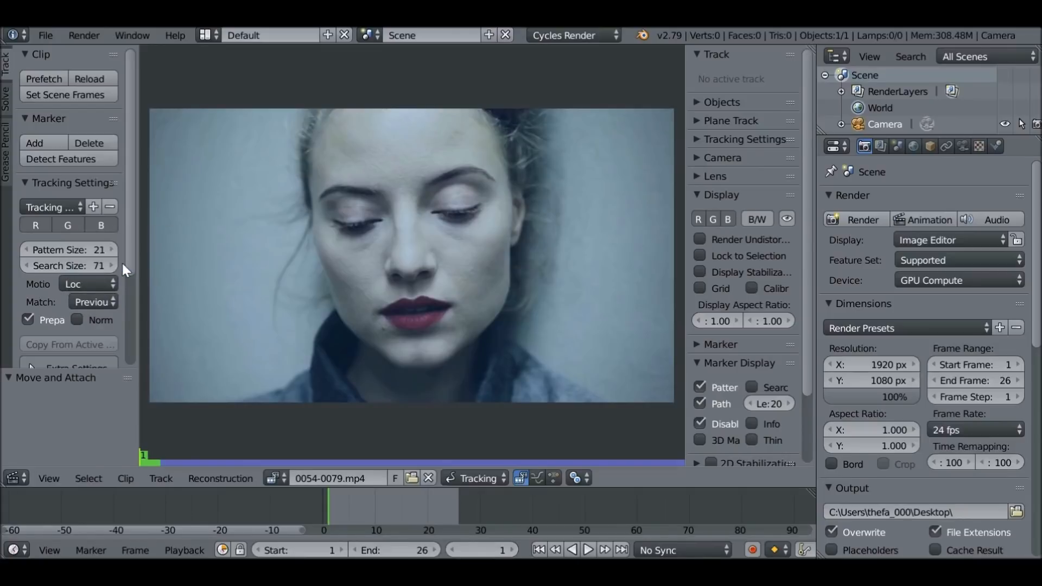
pyautogui.click(79, 321)
pyautogui.click(751, 386)
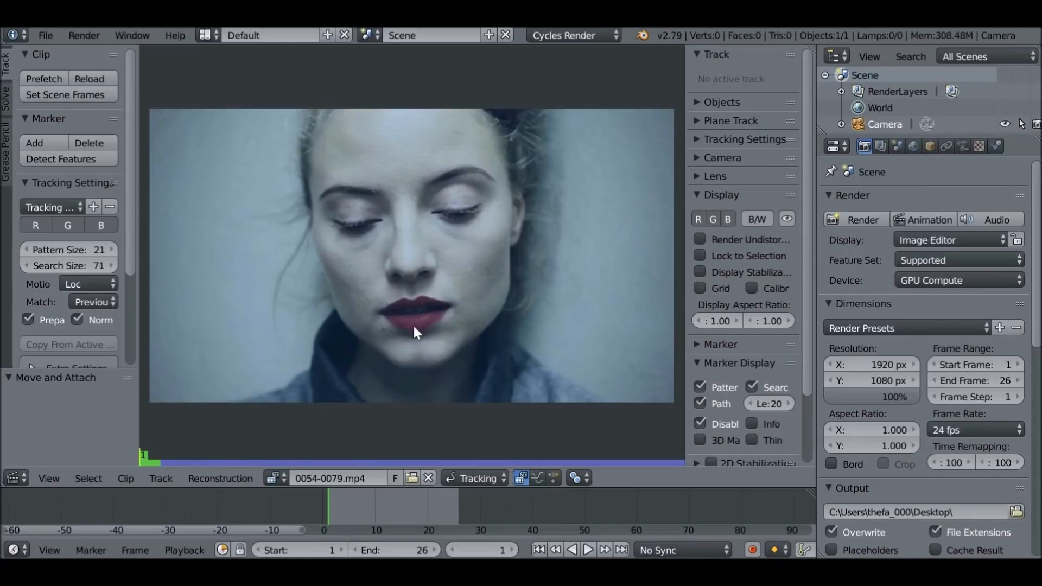
# Add a tracking marker at the centre of the upper lip's edge and check it against the clip's motion
pyautogui.scroll(6, 415, 332)
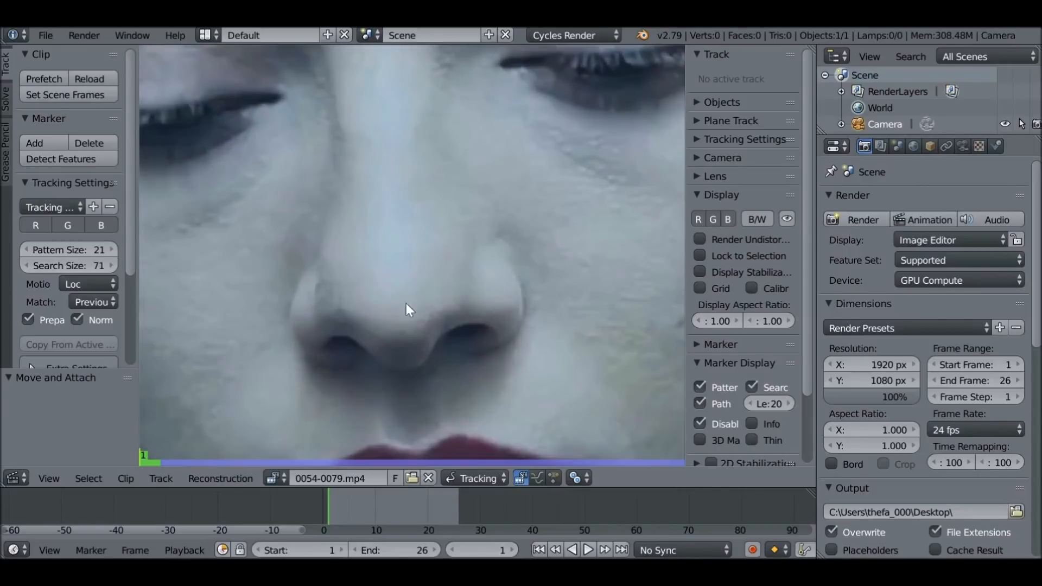
pyautogui.moveTo(421, 388); pyautogui.dragTo(403, 246, button='middle')
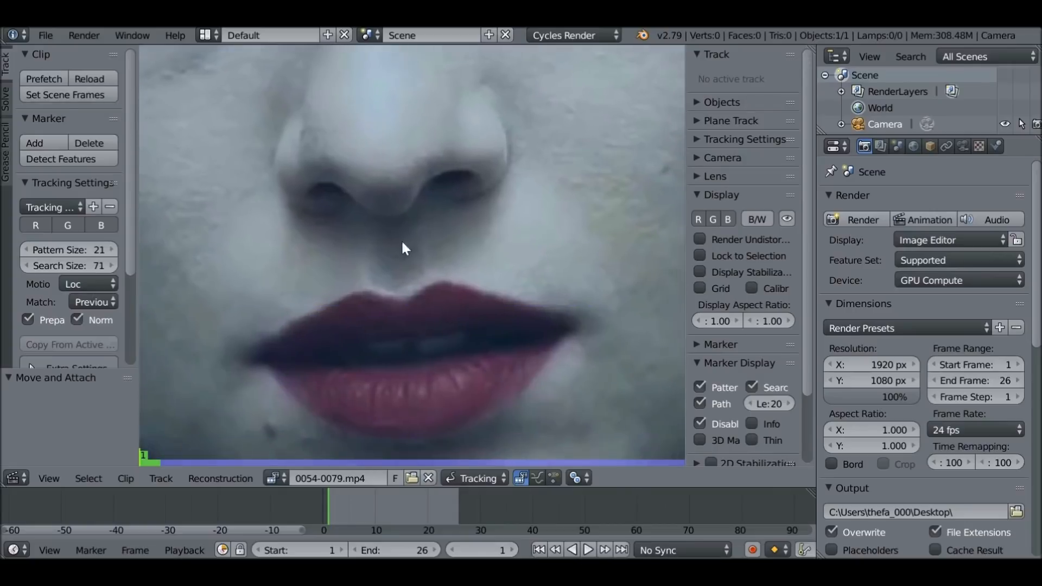
pyautogui.keyDown('ctrl'); pyautogui.click(402, 304); pyautogui.keyUp('ctrl')
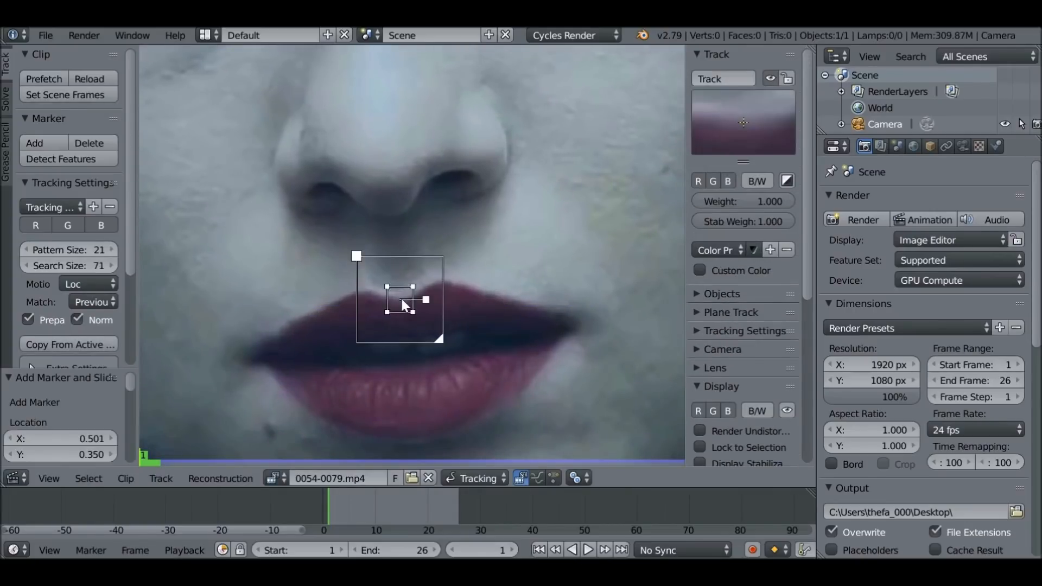
pyautogui.scroll(-2, 405, 304)
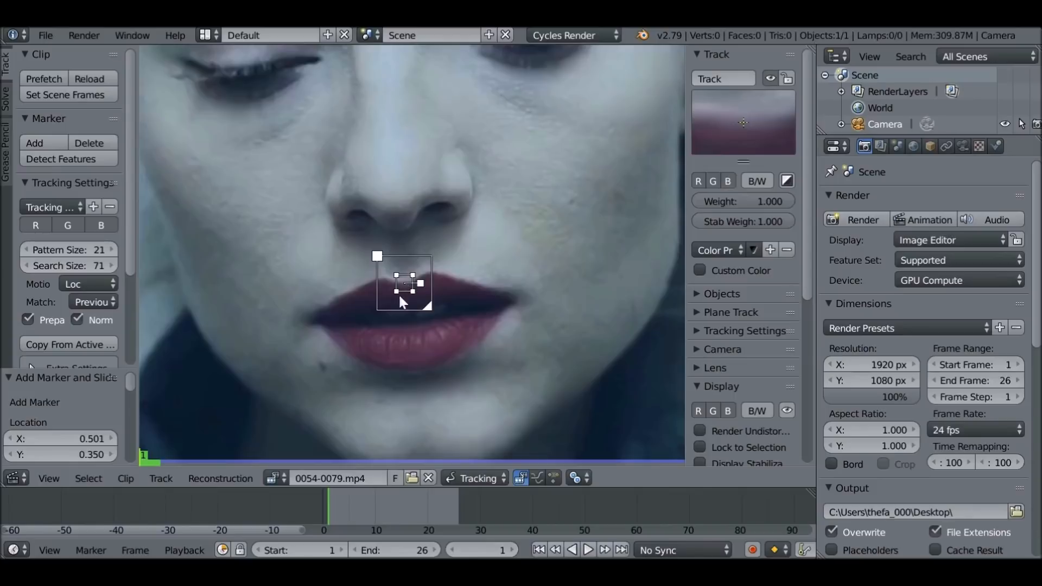
pyautogui.hotkey('alt', 'a')
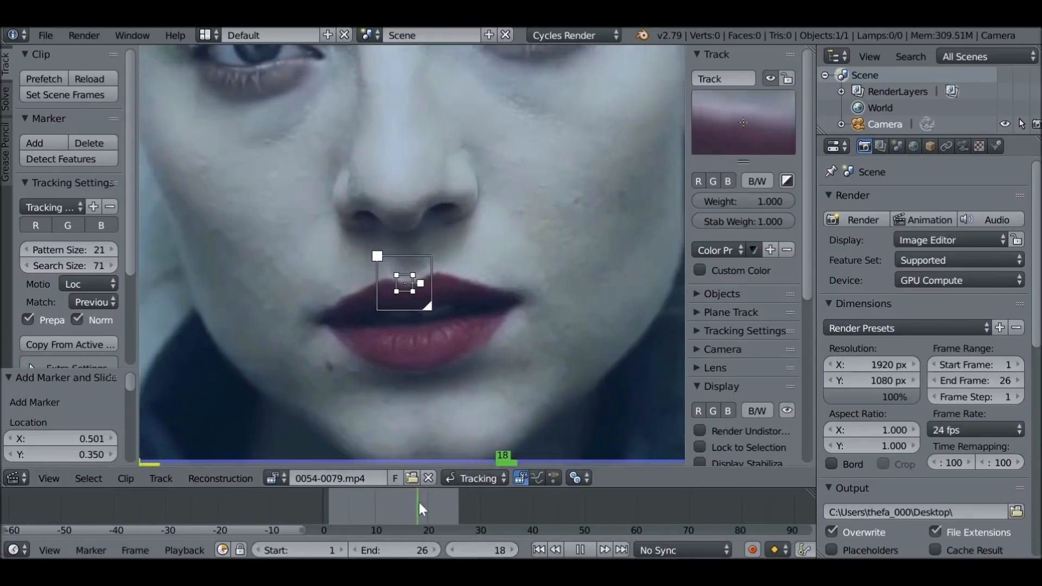
pyautogui.hotkey('alt', 'a')
pyautogui.hotkey('shift', 'Left')
# Enlarge the lip marker by about 3.64 times, and again by about 1.13 times
pyautogui.press('s')
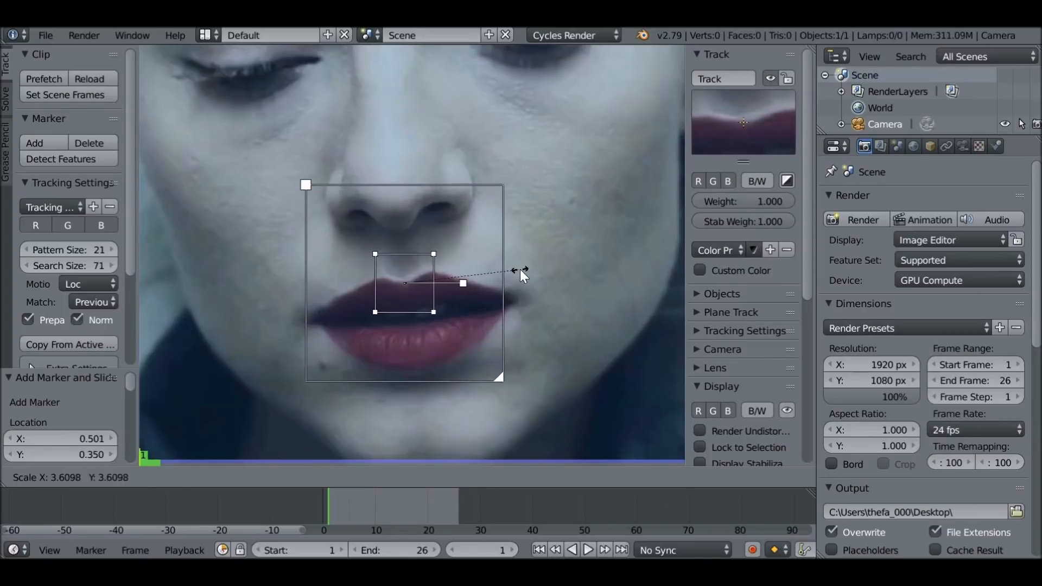
pyautogui.click(523, 274)
pyautogui.scroll(-3, 434, 287)
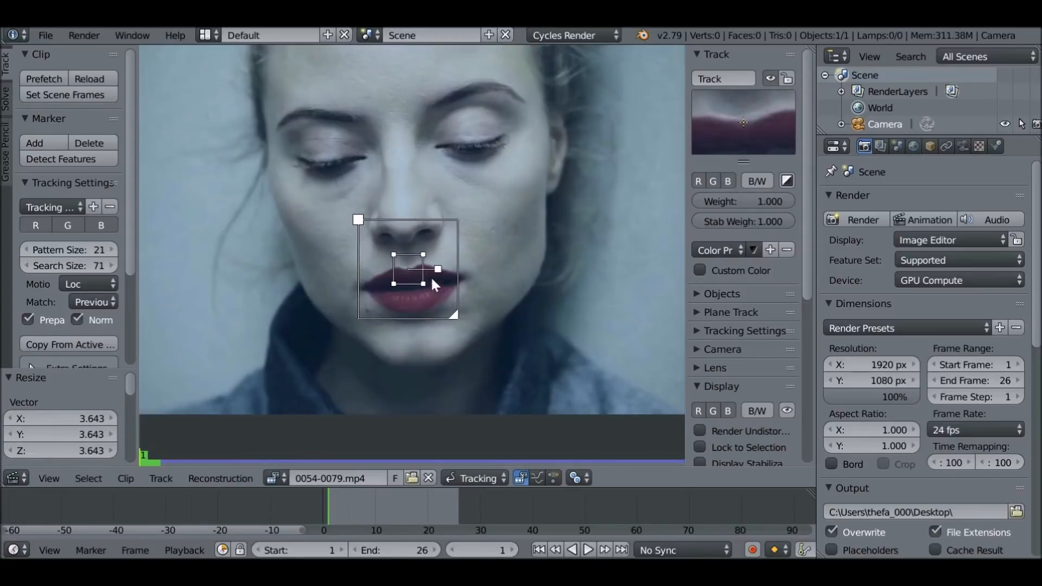
pyautogui.scroll(1, 430, 281)
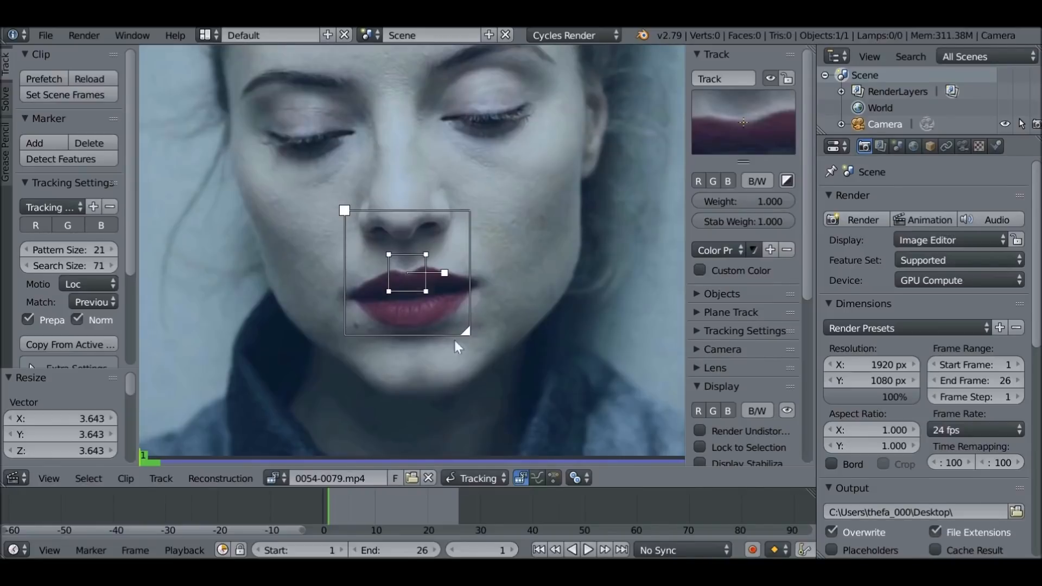
pyautogui.scroll(3, 429, 289)
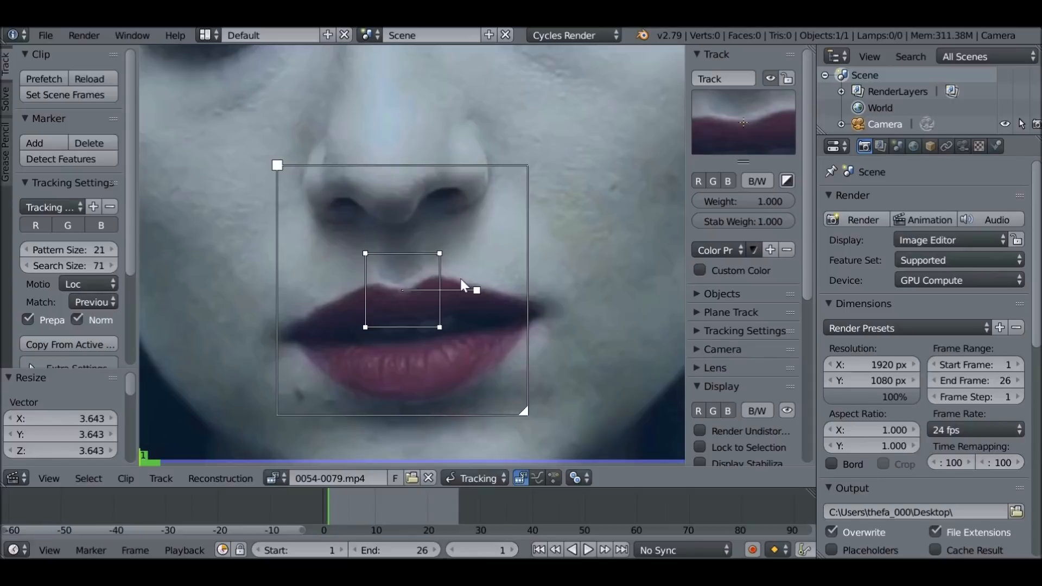
pyautogui.press('s')
pyautogui.click(472, 288)
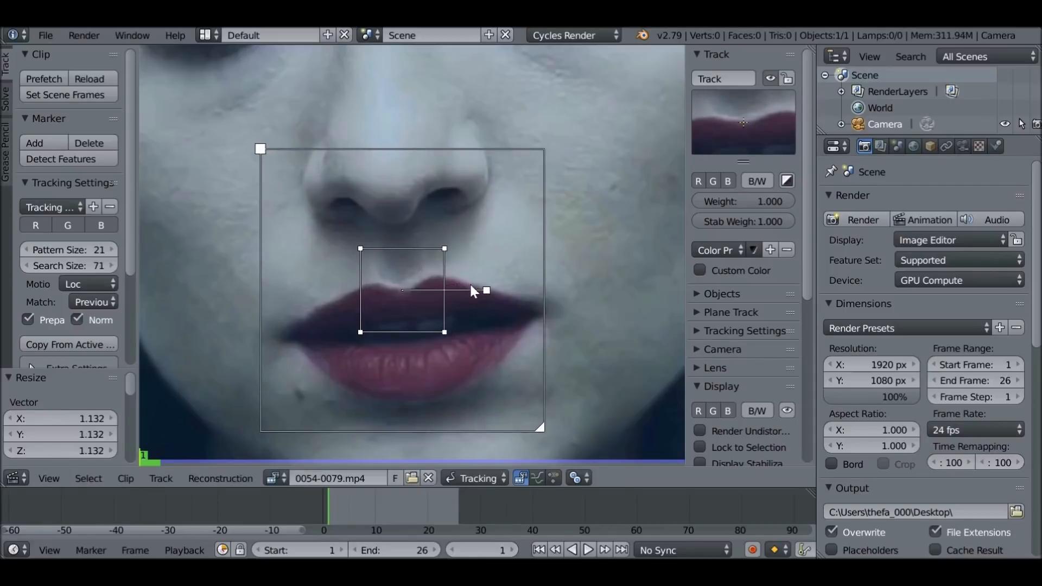
# Raise the lip marker by about 0.012 and shrink its search area to just outside the pattern box
pyautogui.press('g')
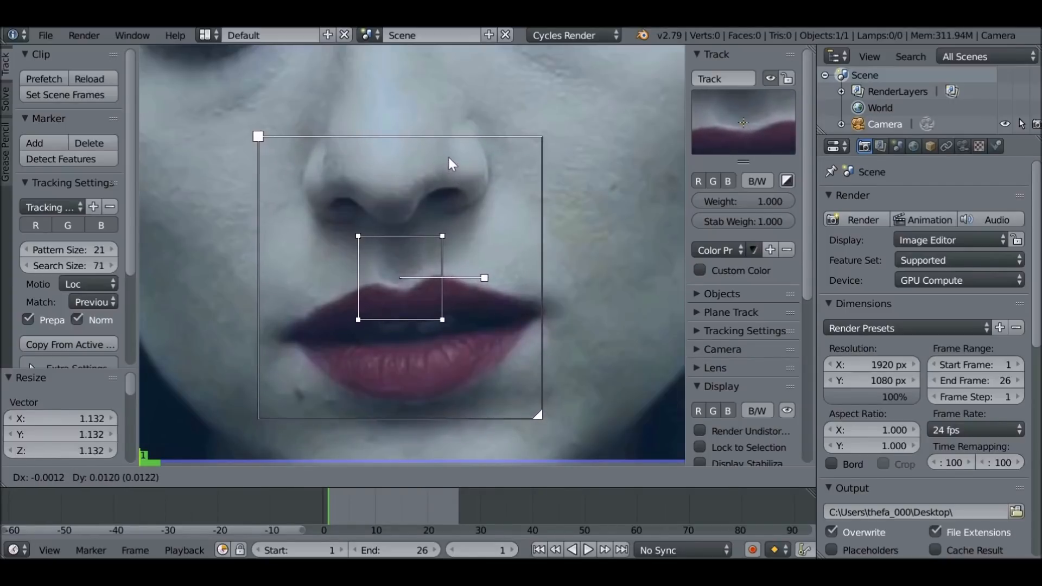
pyautogui.click(450, 163)
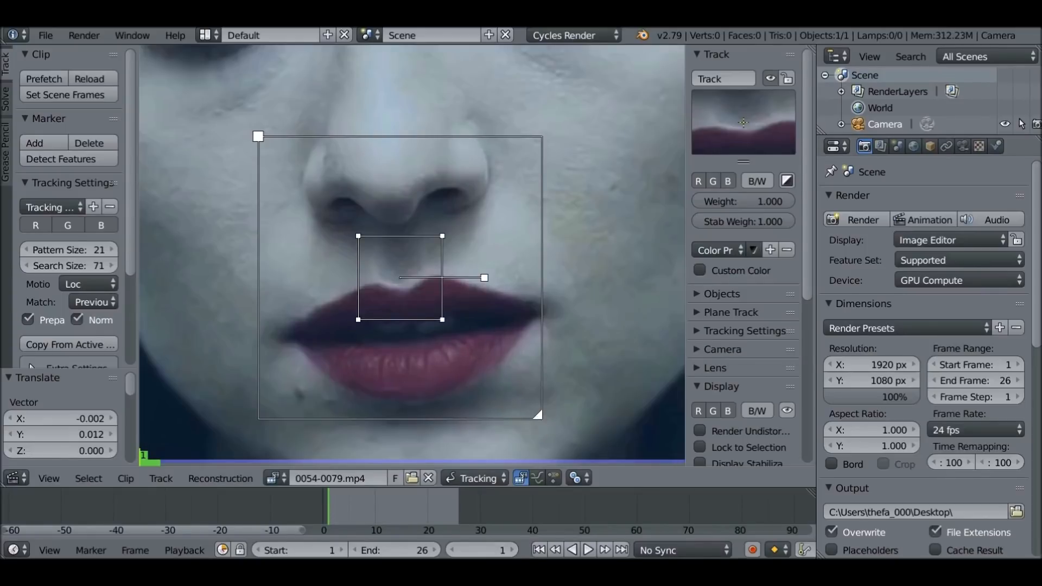
pyautogui.moveTo(538, 415)
pyautogui.mouseDown()
pyautogui.moveTo(462, 339)
pyautogui.moveTo(456, 319)
pyautogui.mouseUp()
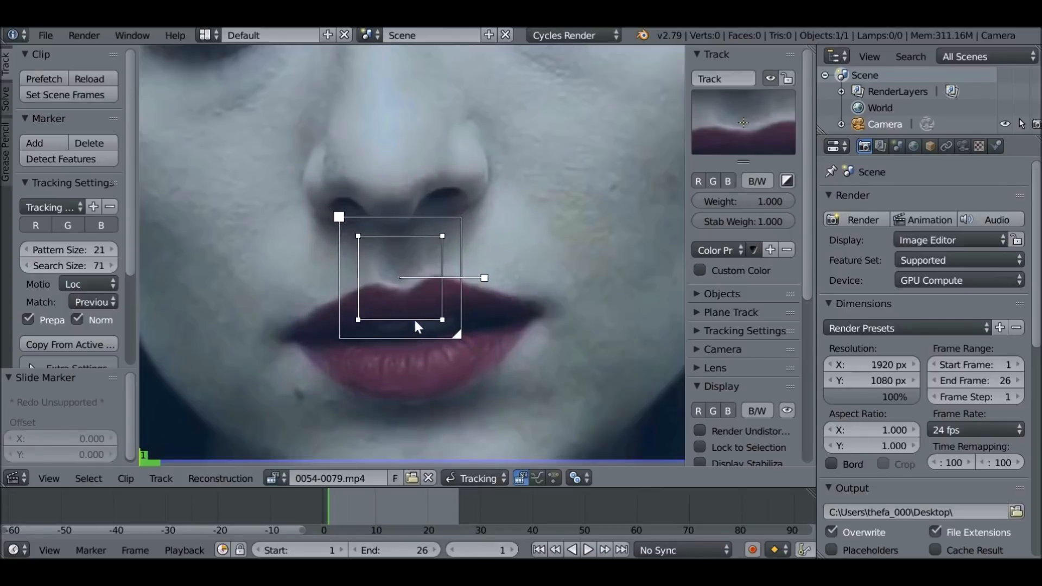
# Track the lip marker forward through the clip, review its path, and return to frame 1
pyautogui.scroll(-2, 421, 329)
pyautogui.scroll(-5, 84, 314)
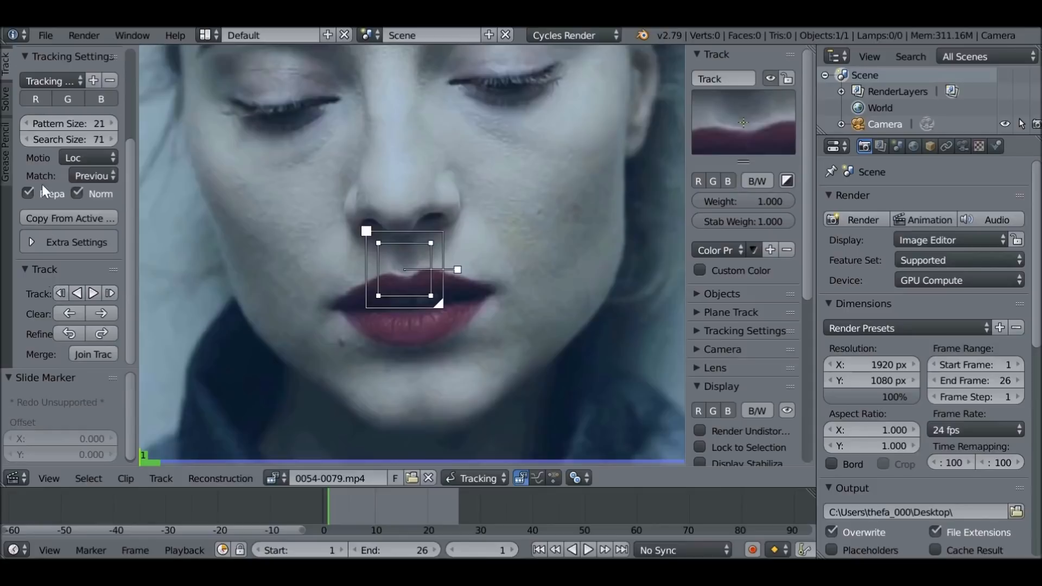
pyautogui.click(94, 292)
pyautogui.moveTo(462, 504)
pyautogui.mouseDown()
pyautogui.moveTo(380, 500)
pyautogui.moveTo(387, 495)
pyautogui.mouseUp()
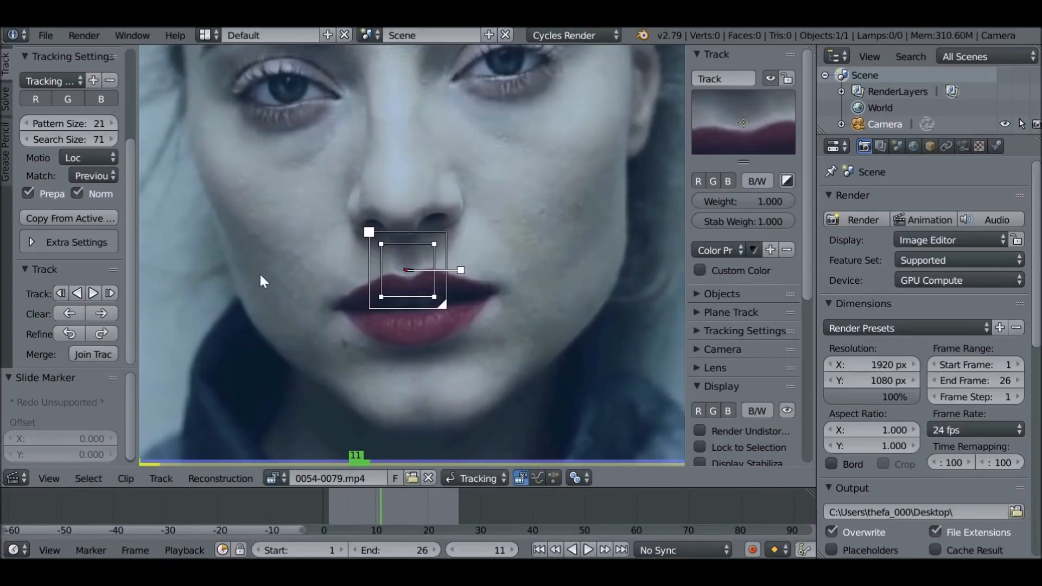
pyautogui.hotkey('shift', 'Left')
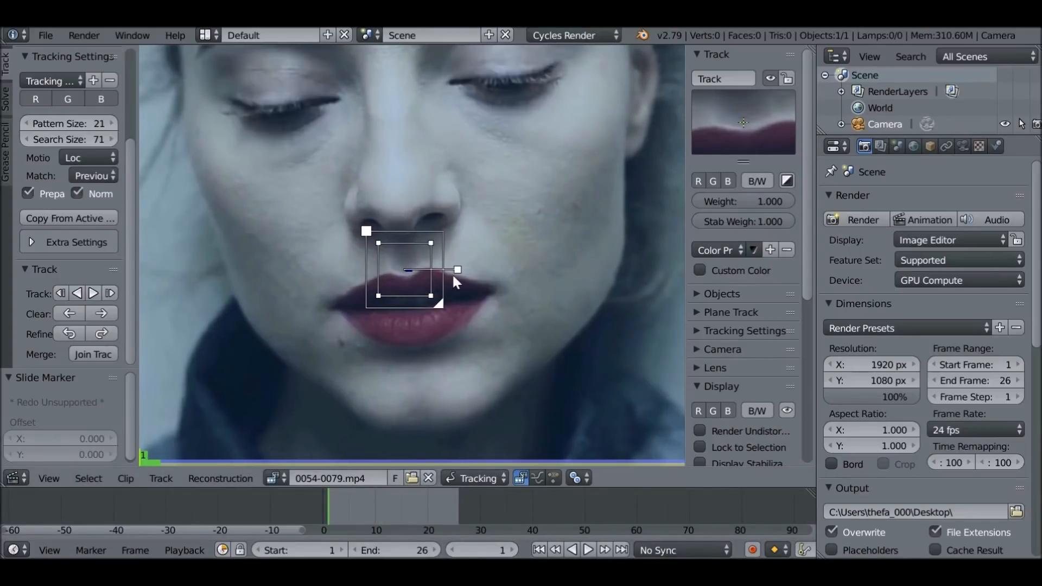
# Switch the clip editor from Tracking to Mask mode and create a new mask named Under Eyes
pyautogui.scroll(-3, 451, 273)
pyautogui.moveTo(487, 250); pyautogui.dragTo(480, 294, button='middle')
pyautogui.scroll(2, 479, 293)
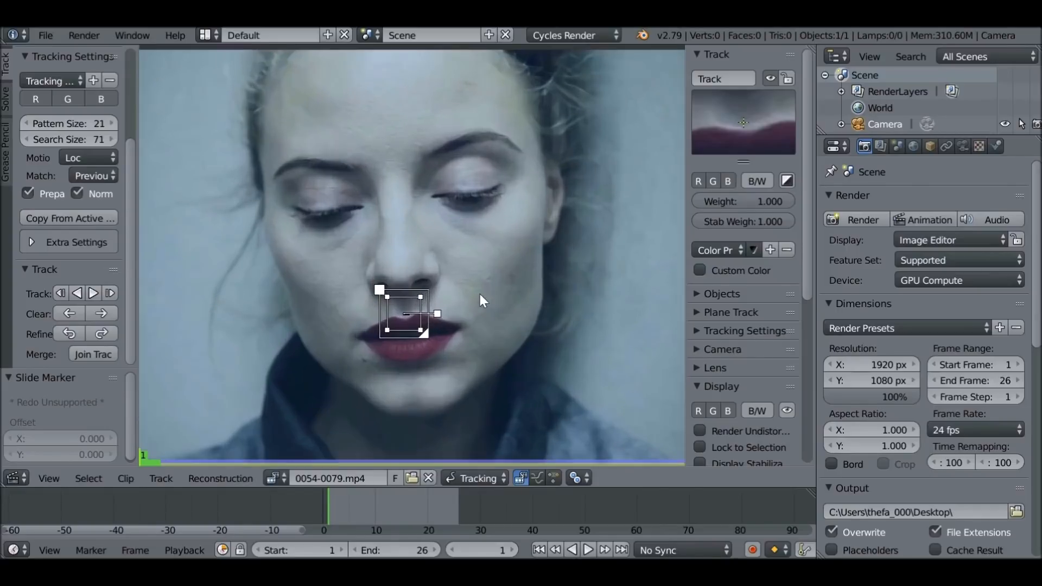
pyautogui.click(467, 477)
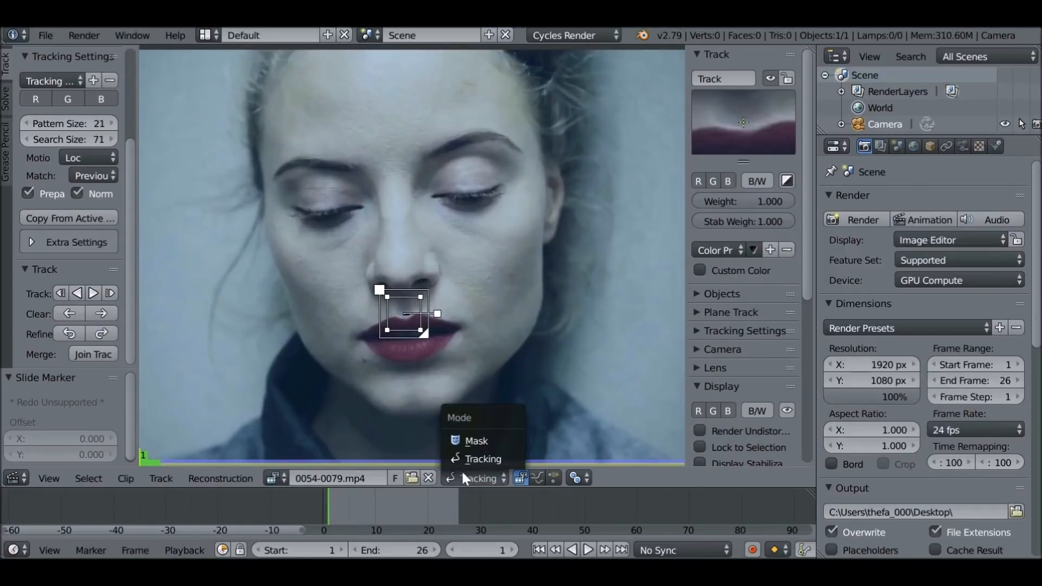
pyautogui.click(505, 441)
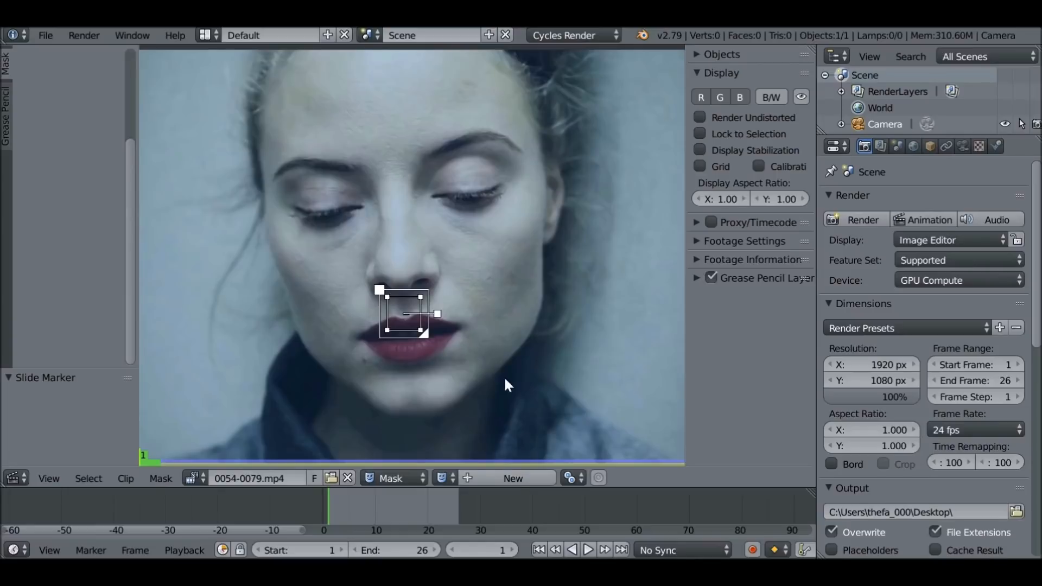
pyautogui.click(514, 473)
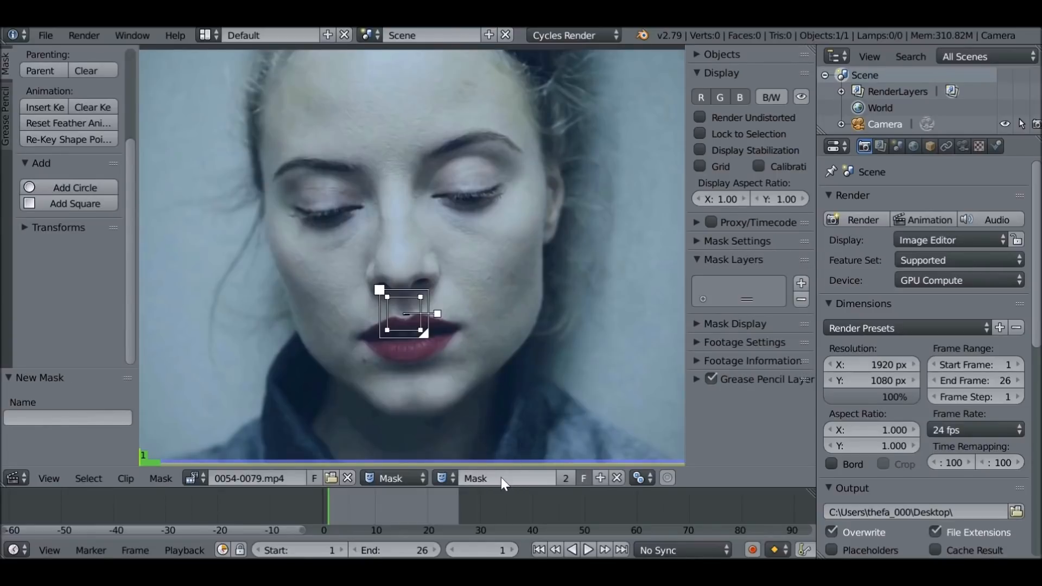
pyautogui.click(502, 478)
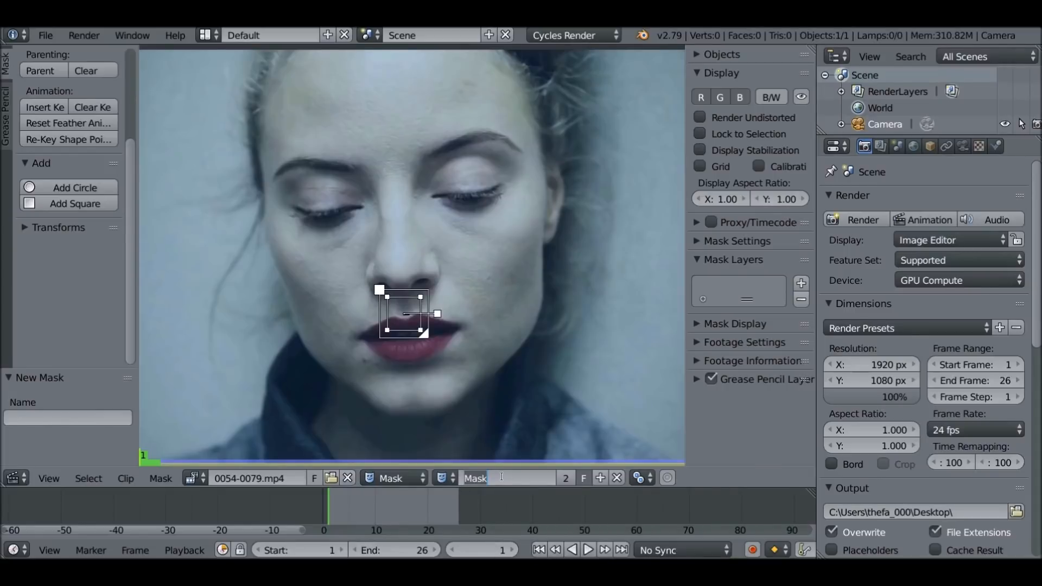
pyautogui.write('Under Eyes')
pyautogui.press('Return')
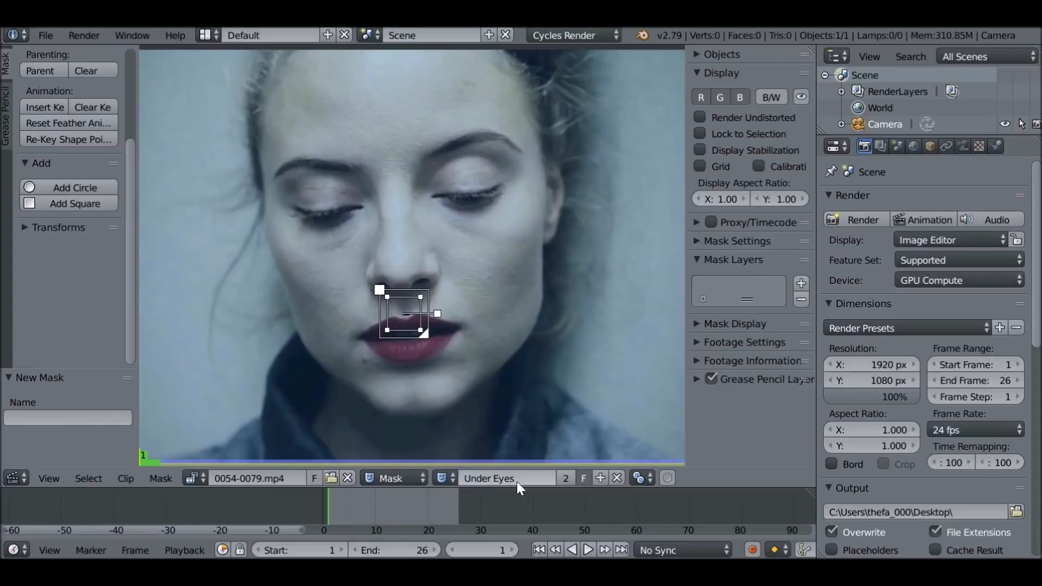
# Draw a closed crescent-shaped mask outline around the skin under the eye on the image's left side
pyautogui.scroll(3, 304, 228)
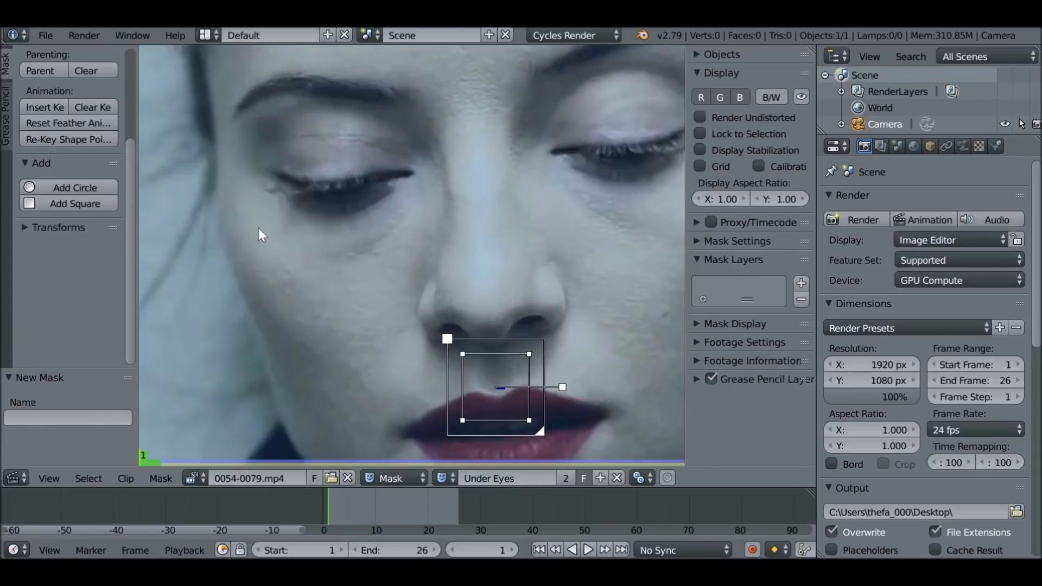
pyautogui.keyDown('ctrl'); pyautogui.click(255, 218); pyautogui.keyUp('ctrl')
pyautogui.keyDown('ctrl'); pyautogui.click(272, 231); pyautogui.keyUp('ctrl')
pyautogui.keyDown('ctrl'); pyautogui.click(303, 244); pyautogui.keyUp('ctrl')
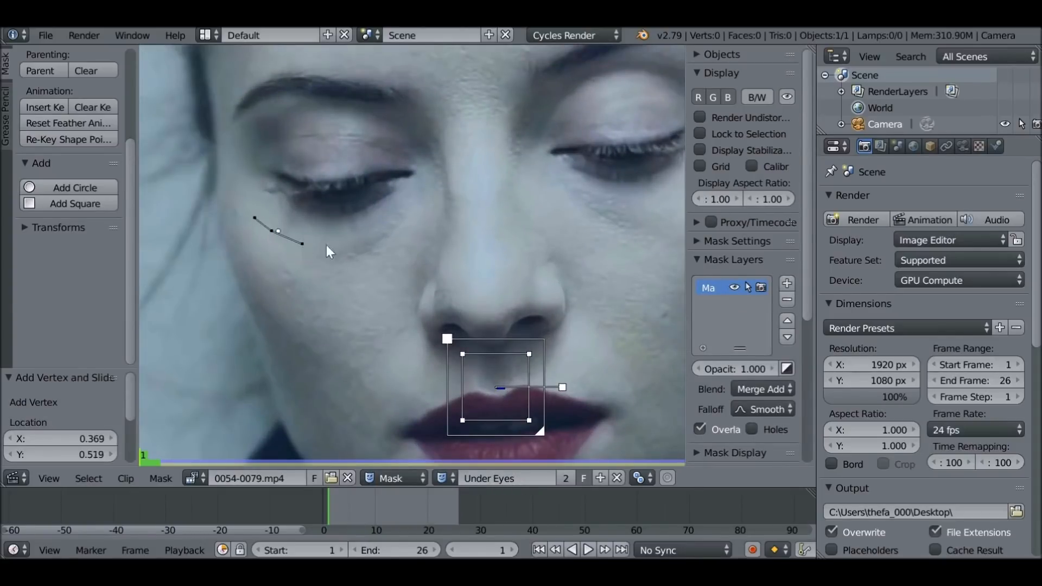
pyautogui.keyDown('ctrl'); pyautogui.click(360, 230); pyautogui.keyUp('ctrl')
pyautogui.keyDown('ctrl'); pyautogui.click(383, 222); pyautogui.keyUp('ctrl')
pyautogui.keyDown('ctrl'); pyautogui.click(405, 207); pyautogui.keyUp('ctrl')
pyautogui.keyDown('ctrl'); pyautogui.click(413, 225); pyautogui.keyUp('ctrl')
pyautogui.keyDown('ctrl'); pyautogui.click(398, 253); pyautogui.keyUp('ctrl')
pyautogui.keyDown('ctrl'); pyautogui.click(370, 275); pyautogui.keyUp('ctrl')
pyautogui.keyDown('ctrl'); pyautogui.click(278, 268); pyautogui.keyUp('ctrl')
pyautogui.keyDown('ctrl'); pyautogui.click(255, 244); pyautogui.keyUp('ctrl')
pyautogui.keyDown('ctrl'); pyautogui.click(245, 222); pyautogui.keyUp('ctrl')
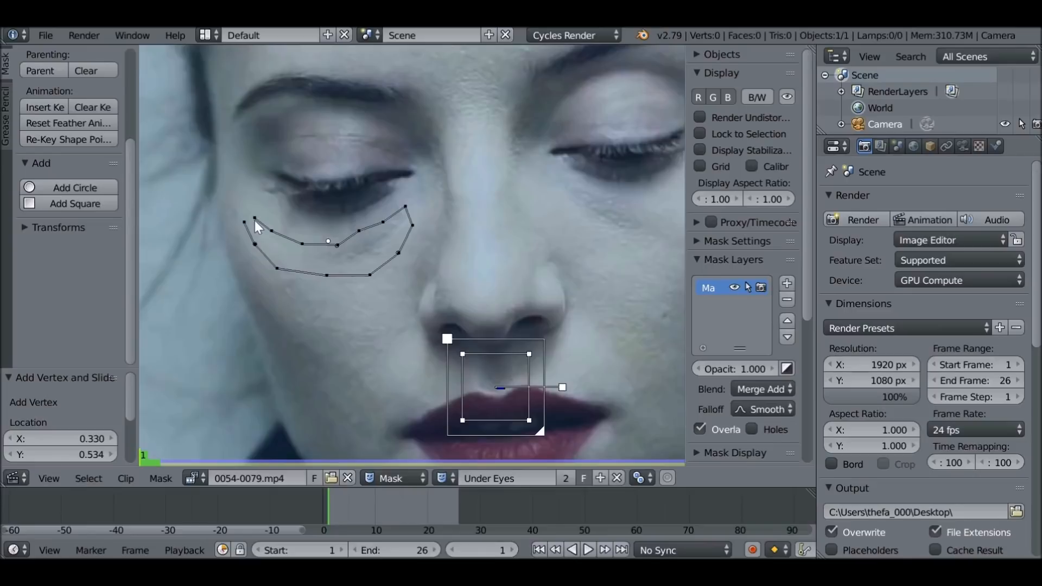
pyautogui.hotkey('alt', 'c')
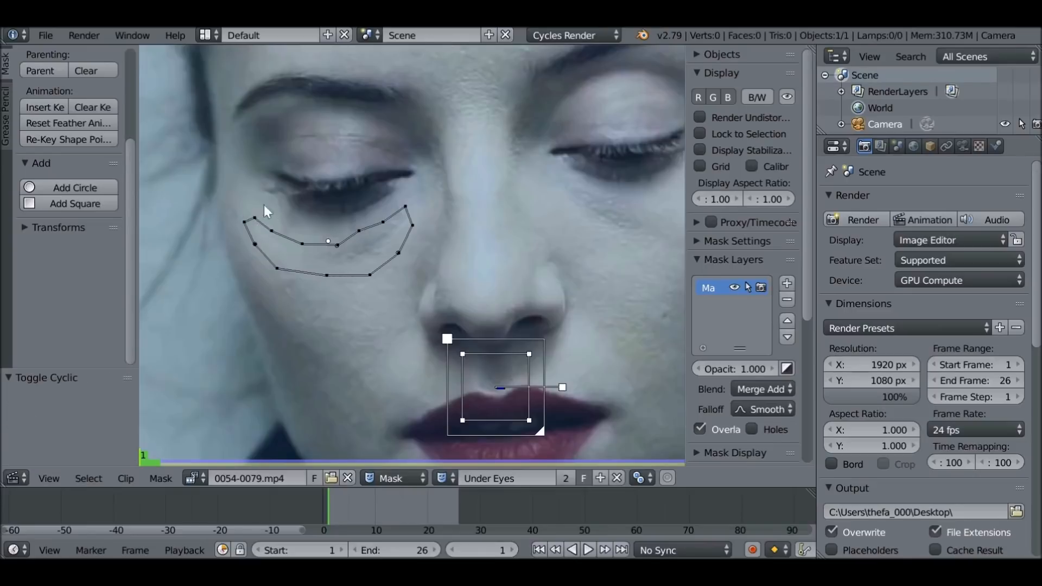
# Reposition points along the upper edge, lower edge and inner corner of the crescent mask to even out its outline
pyautogui.scroll(2, 309, 230)
pyautogui.moveTo(332, 223); pyautogui.dragTo(237, 234)
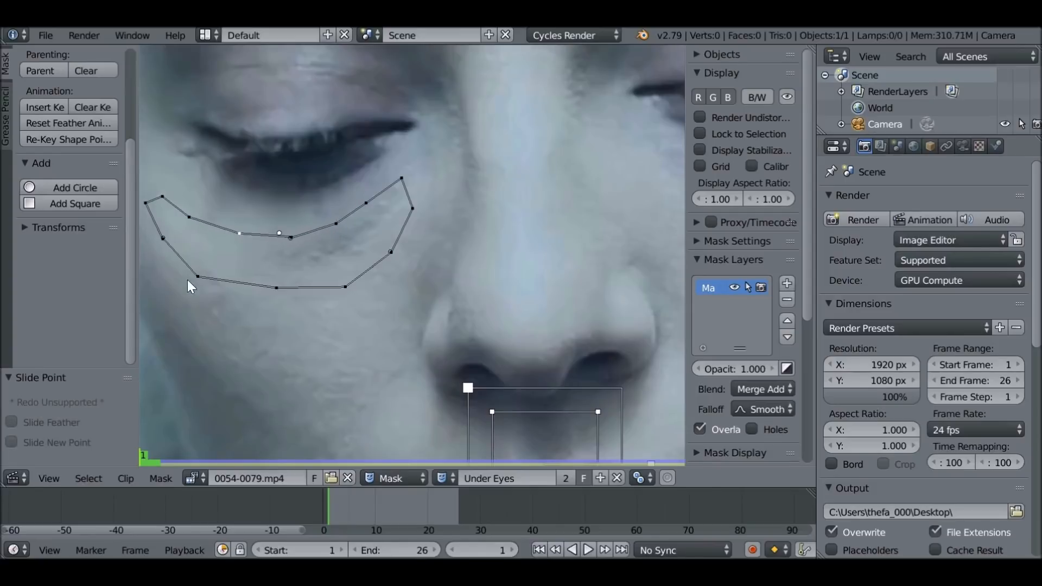
pyautogui.moveTo(276, 288); pyautogui.dragTo(276, 285)
pyautogui.moveTo(346, 287); pyautogui.dragTo(334, 280)
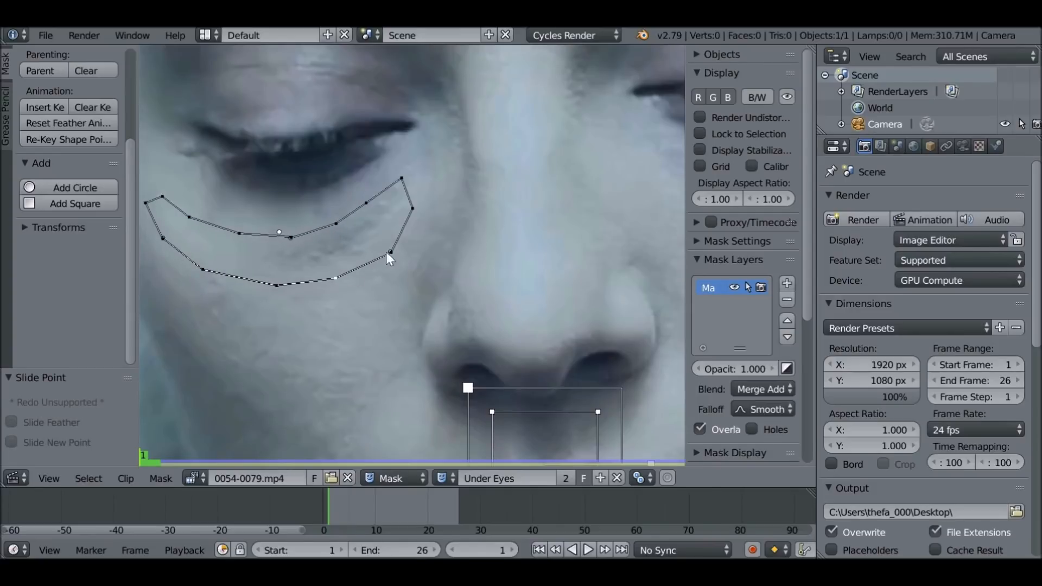
pyautogui.moveTo(413, 209); pyautogui.dragTo(415, 192)
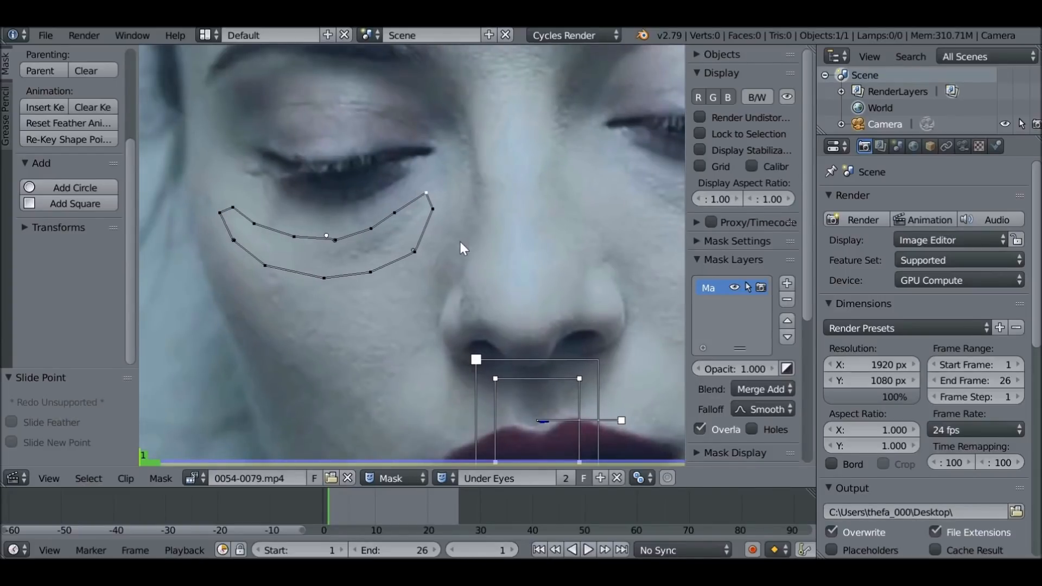
# Smooth the whole crescent mask by setting all its points to the Auto handle type
pyautogui.press('a')
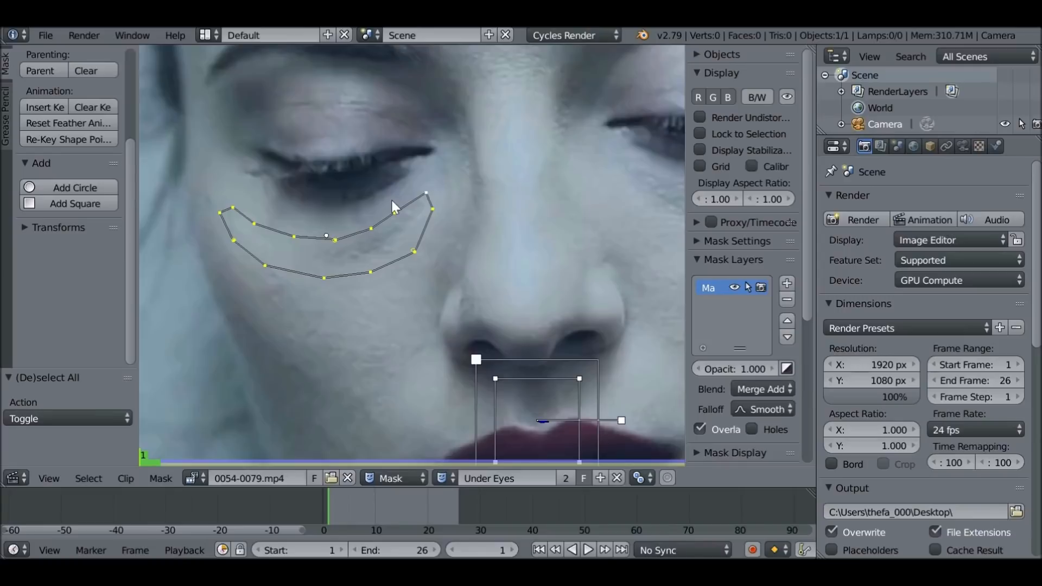
pyautogui.press('v')
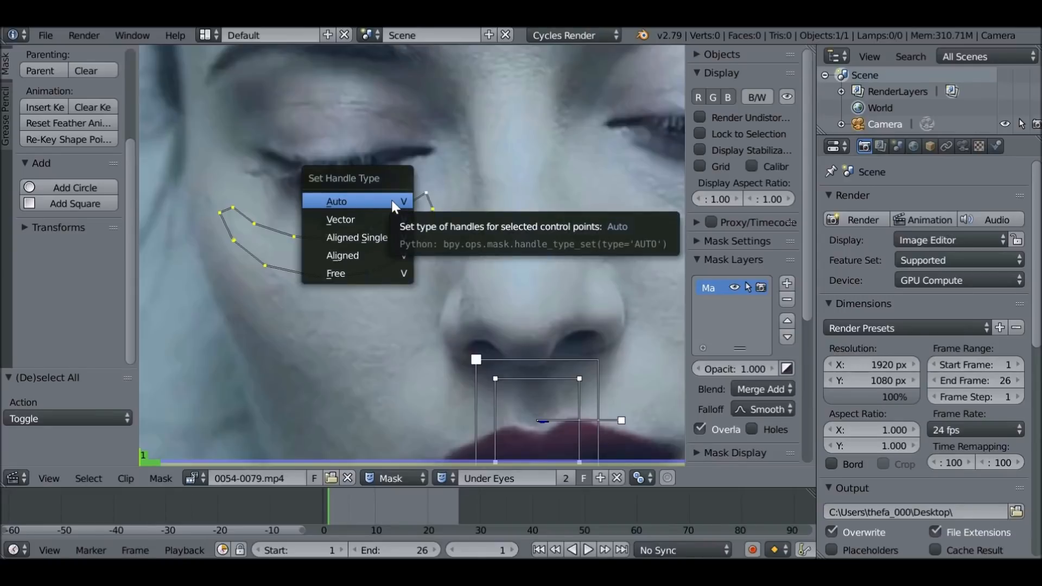
pyautogui.click(367, 202)
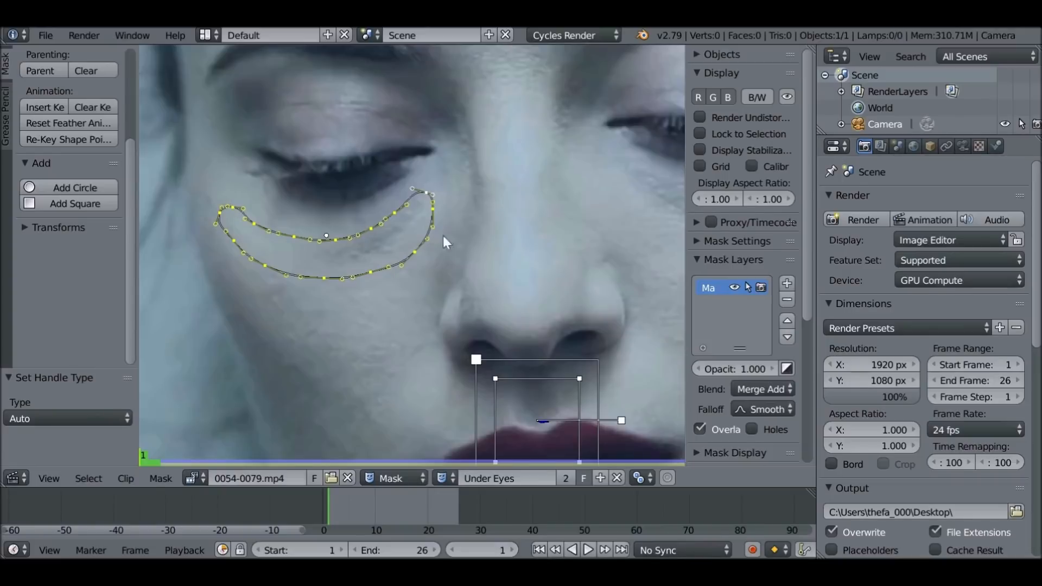
# Parent the crescent mask to the lip track, play the clip to check that it follows, and return to frame 1
pyautogui.scroll(-4, 496, 314)
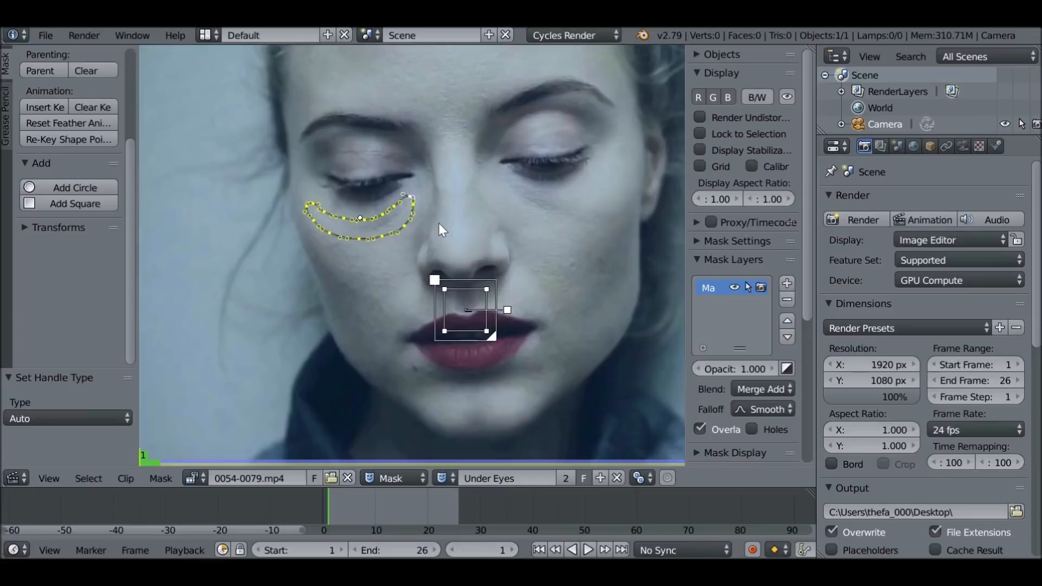
pyautogui.hotkey('ctrl', 'p')
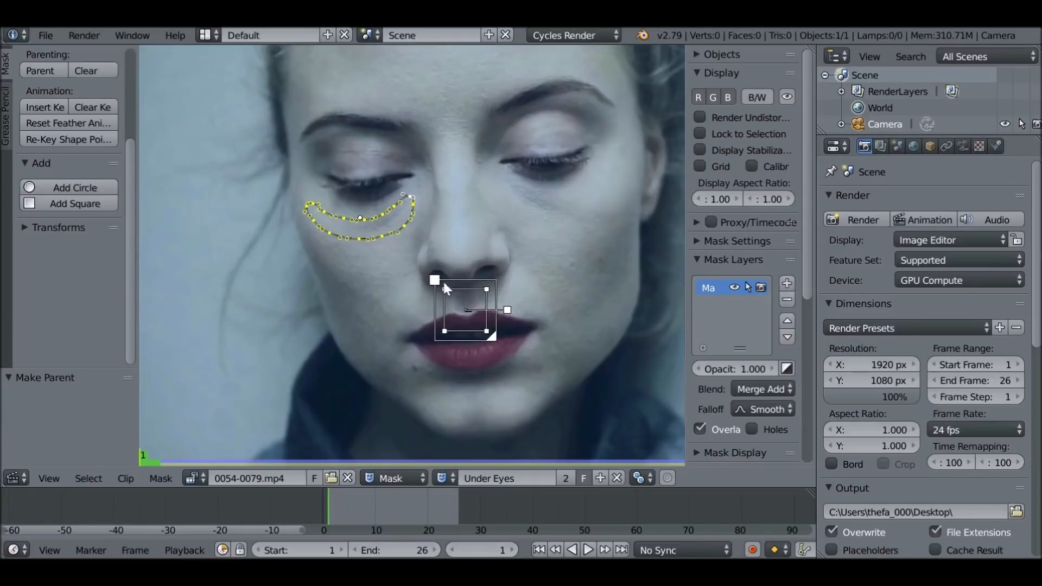
pyautogui.hotkey('alt', 'a')
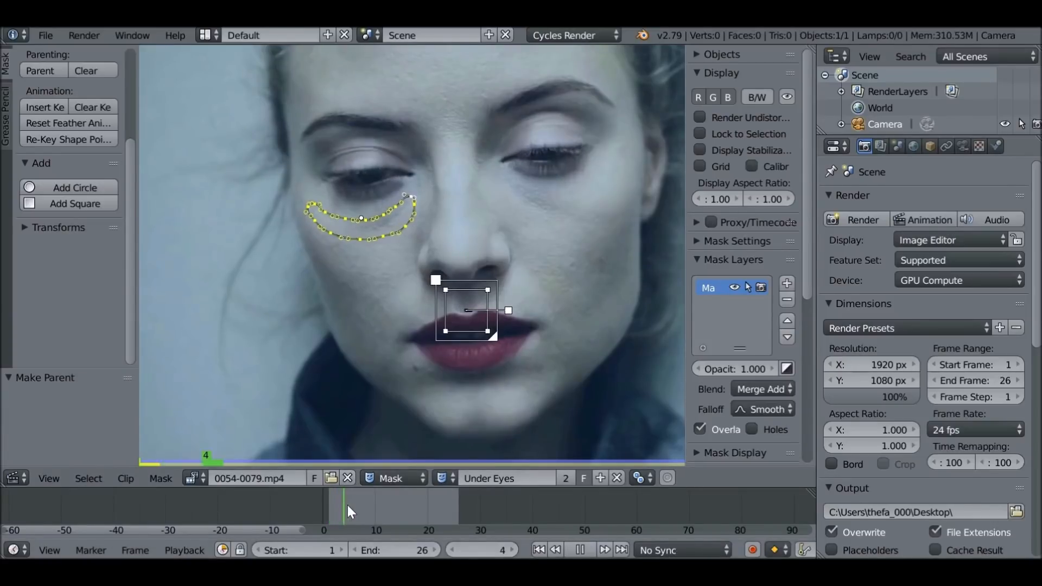
pyautogui.hotkey('alt', 'a')
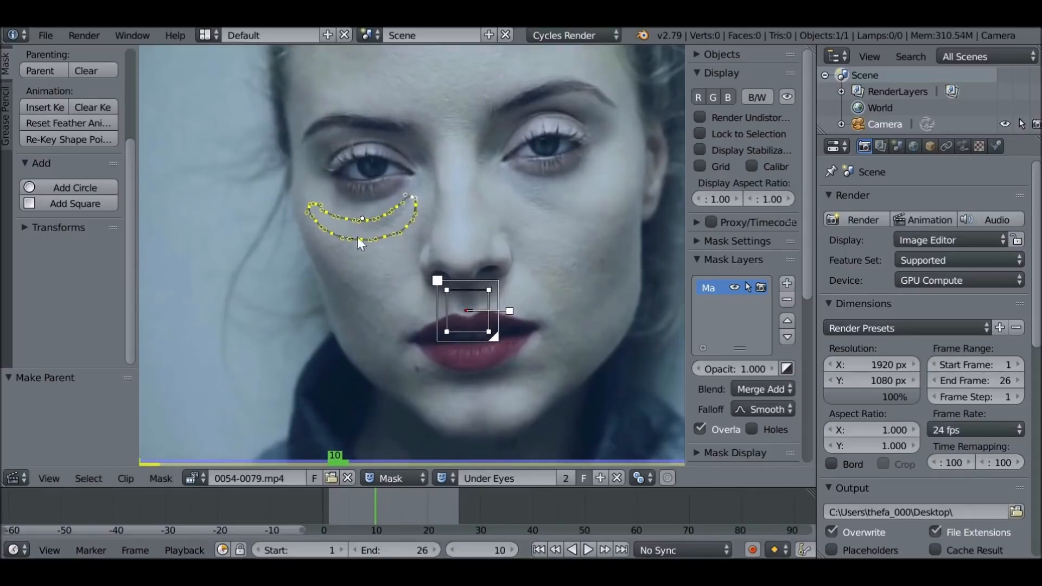
pyautogui.click(541, 549)
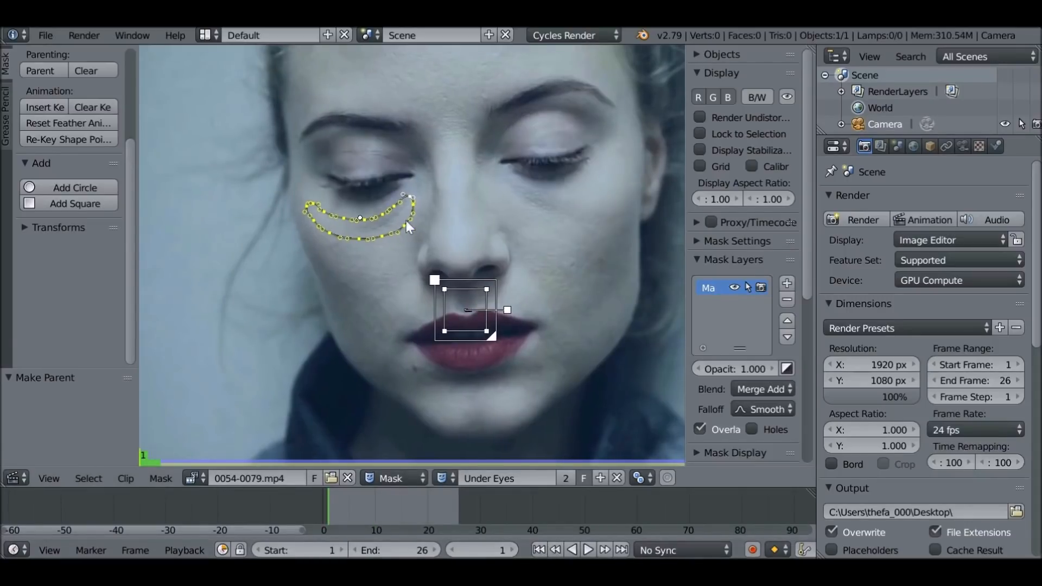
# Widen the mask properties area, rename the existing mask layer to Left and make that layer unselectable
pyautogui.scroll(3, 613, 208)
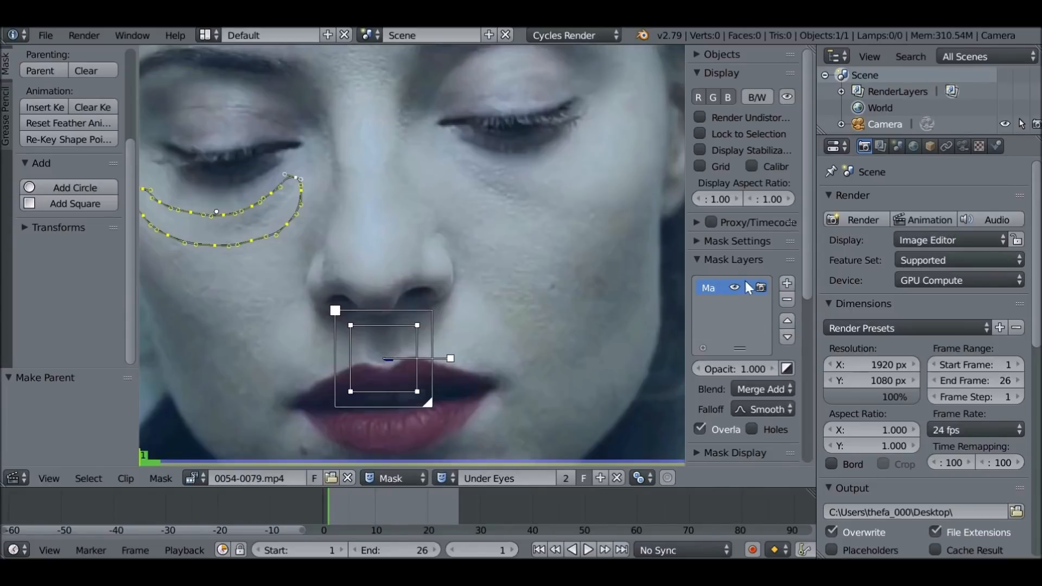
pyautogui.moveTo(686, 293); pyautogui.dragTo(667, 296)
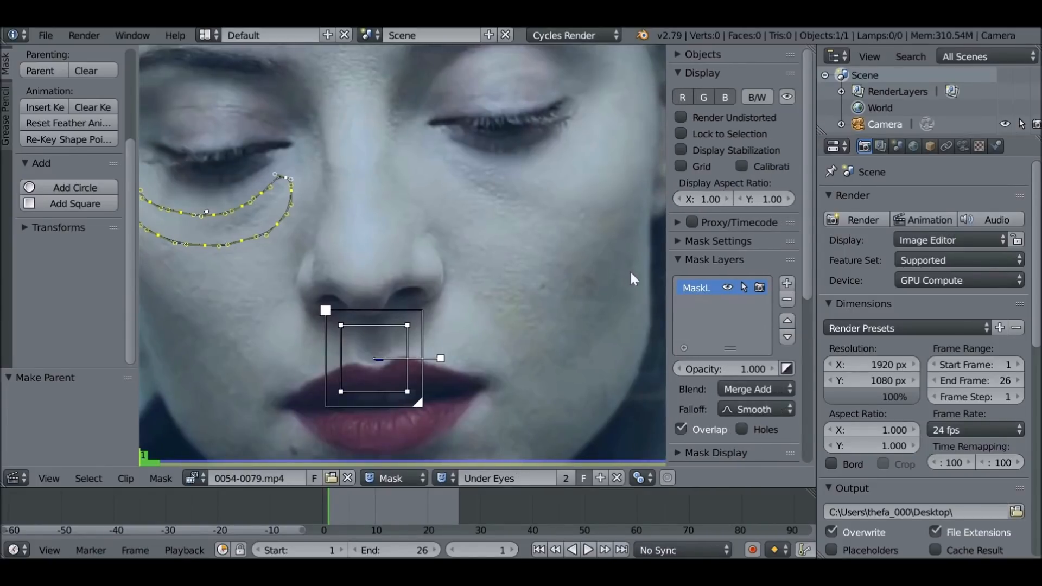
pyautogui.doubleClick(699, 291)
pyautogui.write('Lwft')
pyautogui.doubleClick(698, 288)
pyautogui.write('Left')
pyautogui.click(744, 288)
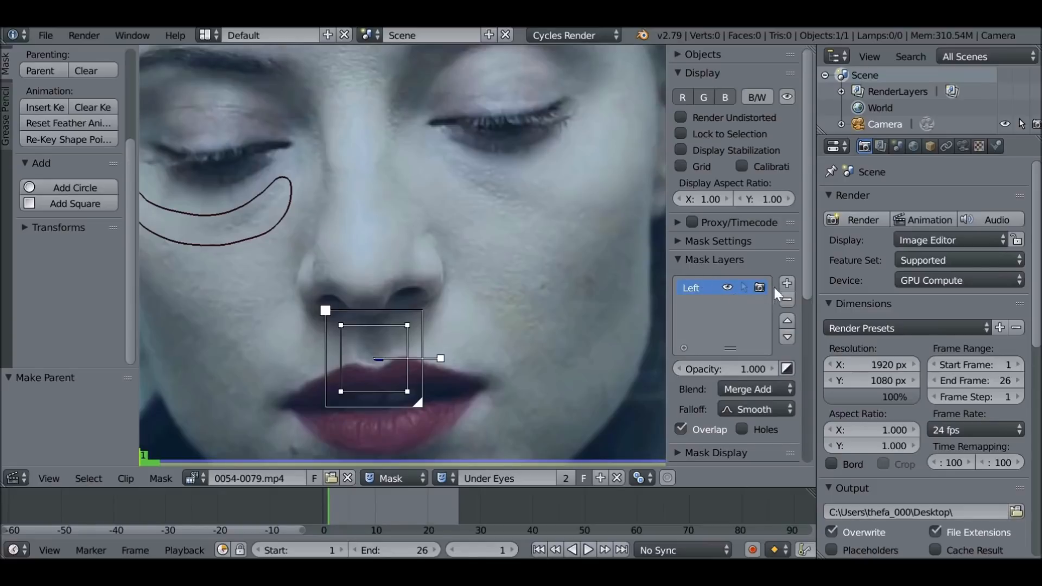
# Add a second mask layer and name it Right
pyautogui.click(787, 283)
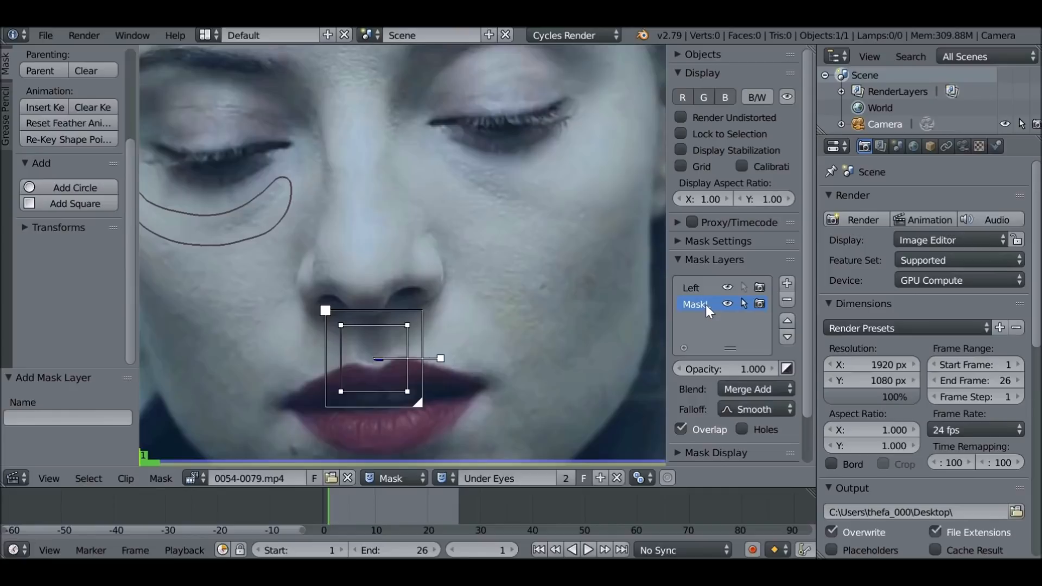
pyautogui.write('Right')
pyautogui.press('Return')
# On the Right layer, draw a closed mask outline around the skin under the other eye
pyautogui.moveTo(528, 211); pyautogui.dragTo(495, 231, button='middle')
pyautogui.keyDown('ctrl'); pyautogui.click(407, 179); pyautogui.keyUp('ctrl')
pyautogui.keyDown('ctrl'); pyautogui.click(434, 199); pyautogui.keyUp('ctrl')
pyautogui.keyDown('ctrl'); pyautogui.click(490, 201); pyautogui.keyUp('ctrl')
pyautogui.keyDown('ctrl'); pyautogui.click(527, 201); pyautogui.keyUp('ctrl')
pyautogui.keyDown('ctrl'); pyautogui.click(566, 197); pyautogui.keyUp('ctrl')
pyautogui.keyDown('ctrl'); pyautogui.click(610, 214); pyautogui.keyUp('ctrl')
pyautogui.keyDown('ctrl'); pyautogui.click(595, 247); pyautogui.keyUp('ctrl')
pyautogui.keyDown('ctrl'); pyautogui.click(529, 252); pyautogui.keyUp('ctrl')
pyautogui.keyDown('ctrl'); pyautogui.click(453, 231); pyautogui.keyUp('ctrl')
pyautogui.keyDown('ctrl'); pyautogui.click(414, 200); pyautogui.keyUp('ctrl')
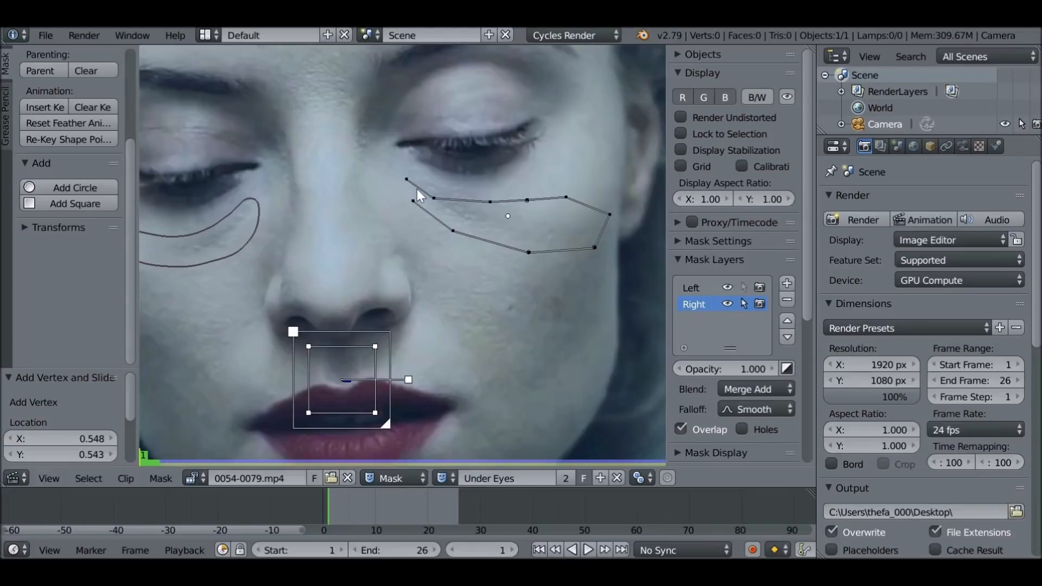
pyautogui.hotkey('alt', 'c')
# Move points on the Right layer's outline at its inner corner, upper edge and outer end to fit the under-eye area
pyautogui.moveTo(408, 177); pyautogui.dragTo(437, 183)
pyautogui.moveTo(495, 197); pyautogui.dragTo(495, 190)
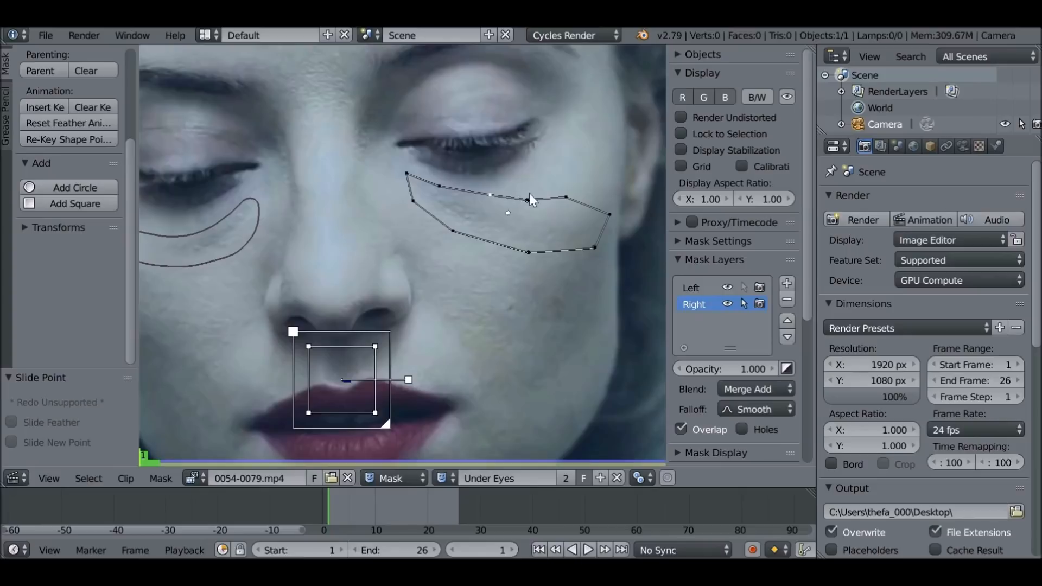
pyautogui.moveTo(609, 214); pyautogui.dragTo(597, 245)
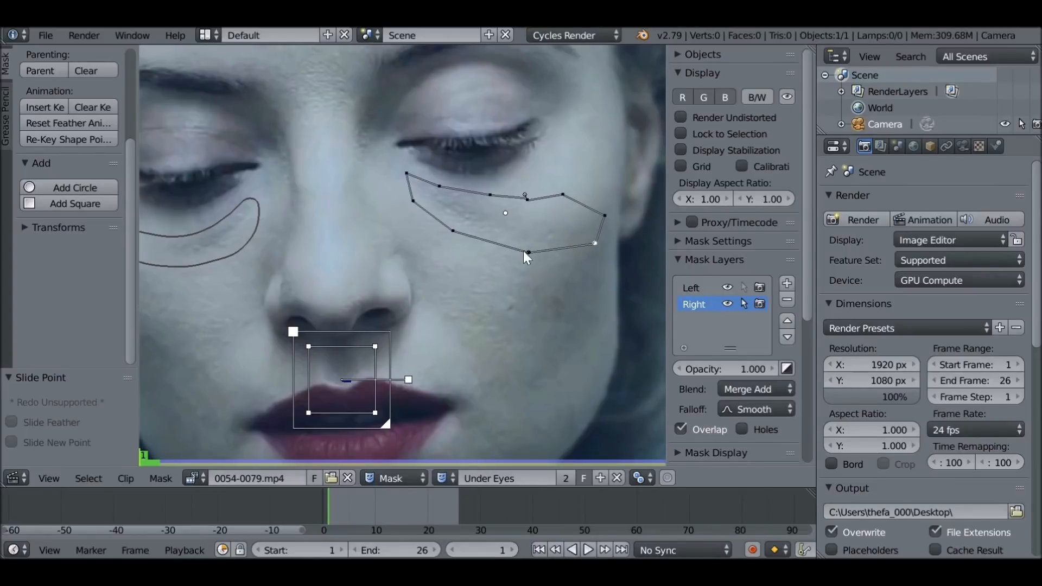
# Set all points of the Right layer's mask to the Auto handle type
pyautogui.press('a')
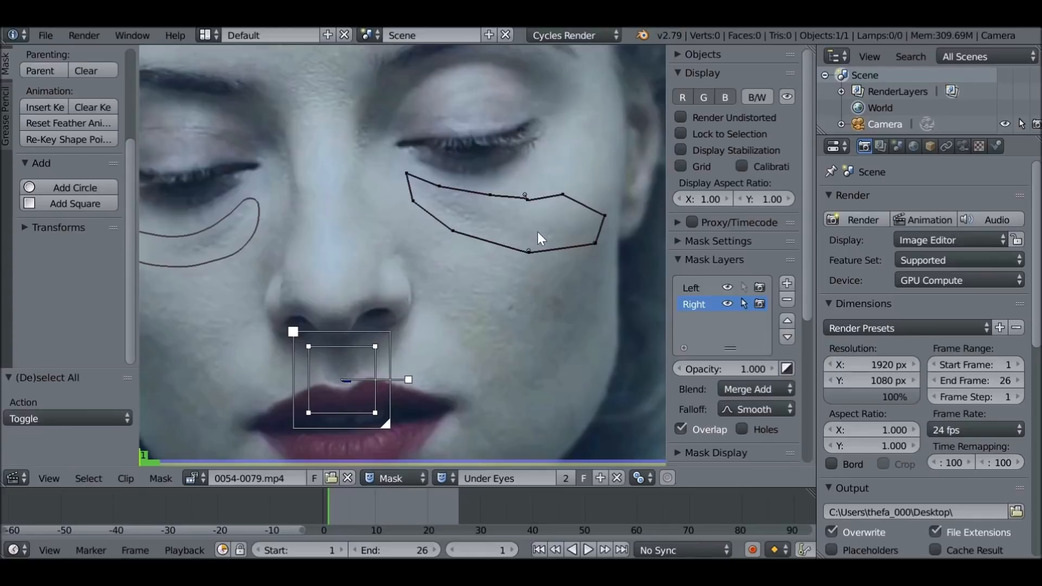
pyautogui.press('a')
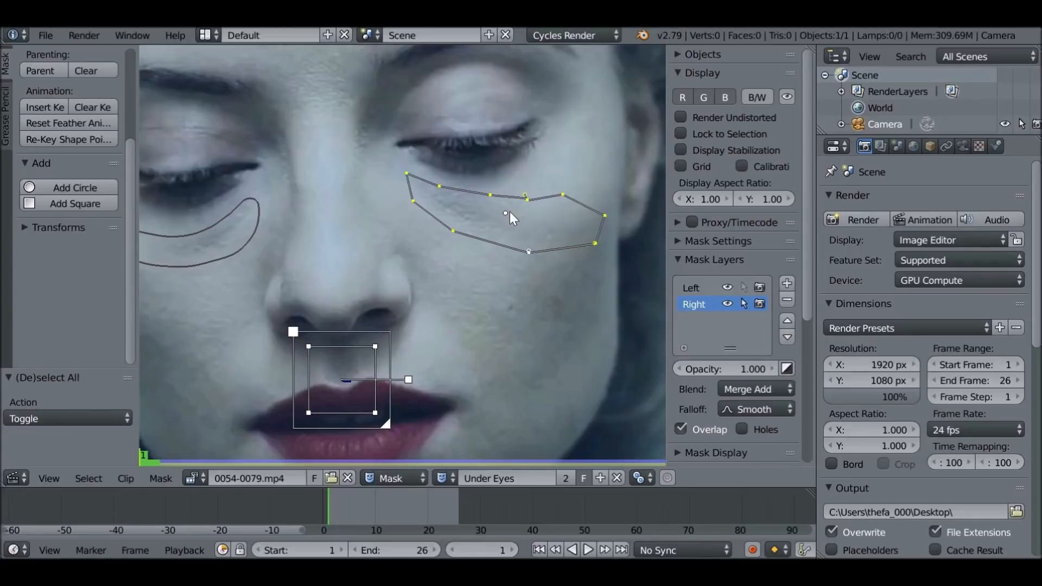
pyautogui.press('v')
pyautogui.click(514, 211)
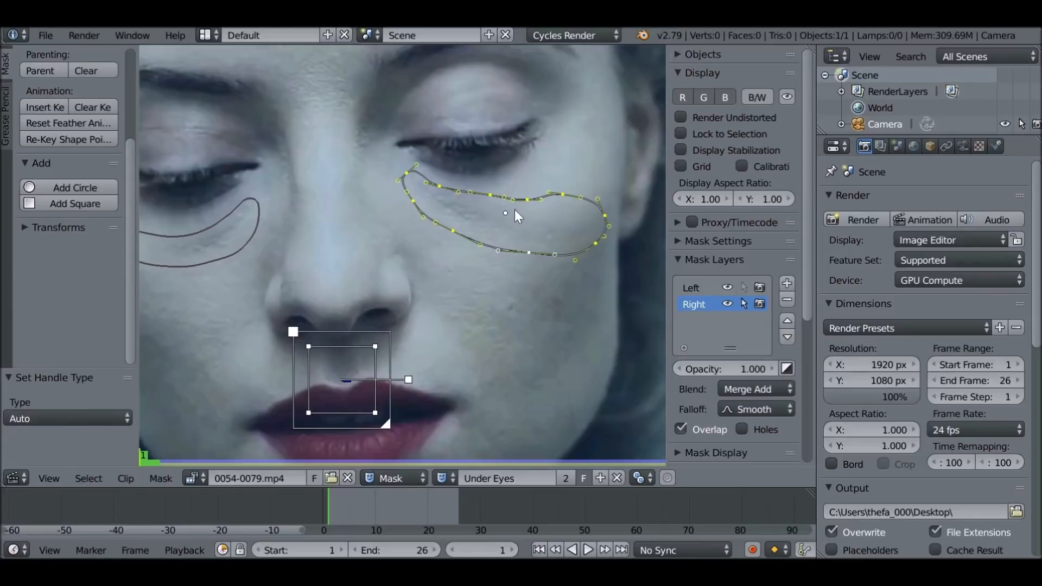
# Fine-tune the position of points on the Right layer's curved outline
pyautogui.scroll(5, 392, 177)
pyautogui.moveTo(422, 95); pyautogui.dragTo(381, 125)
pyautogui.scroll(-7, 489, 217)
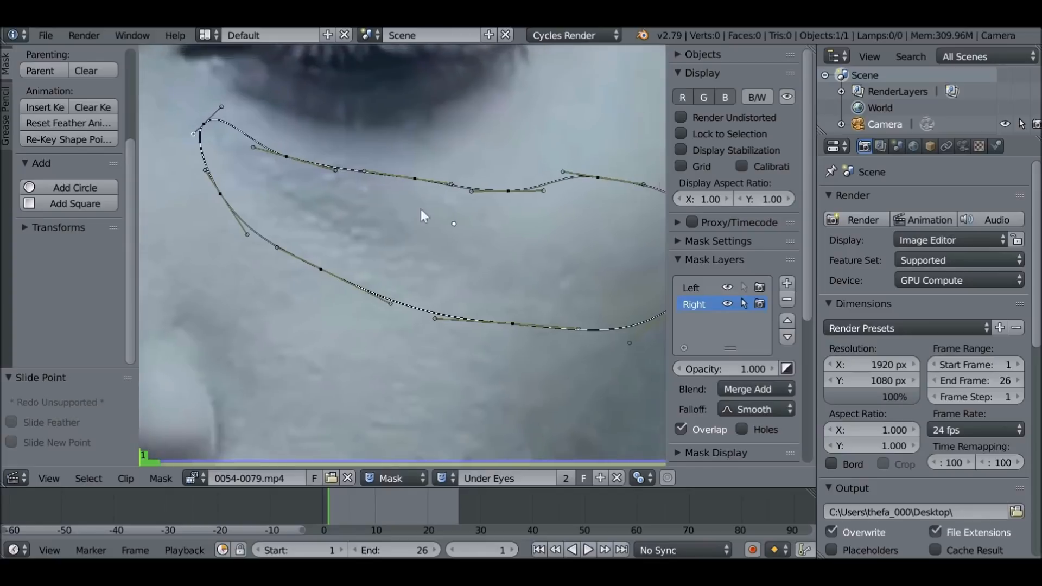
# Parent the whole Right mask to the lip track and scrub through the clip to check that it follows the face
pyautogui.press('a')
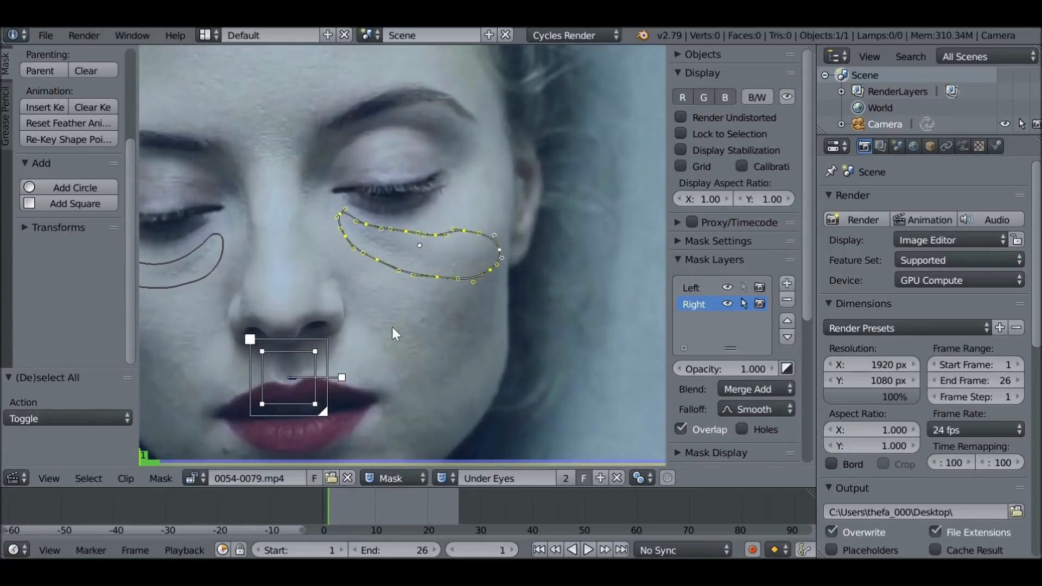
pyautogui.hotkey('ctrl', 'p')
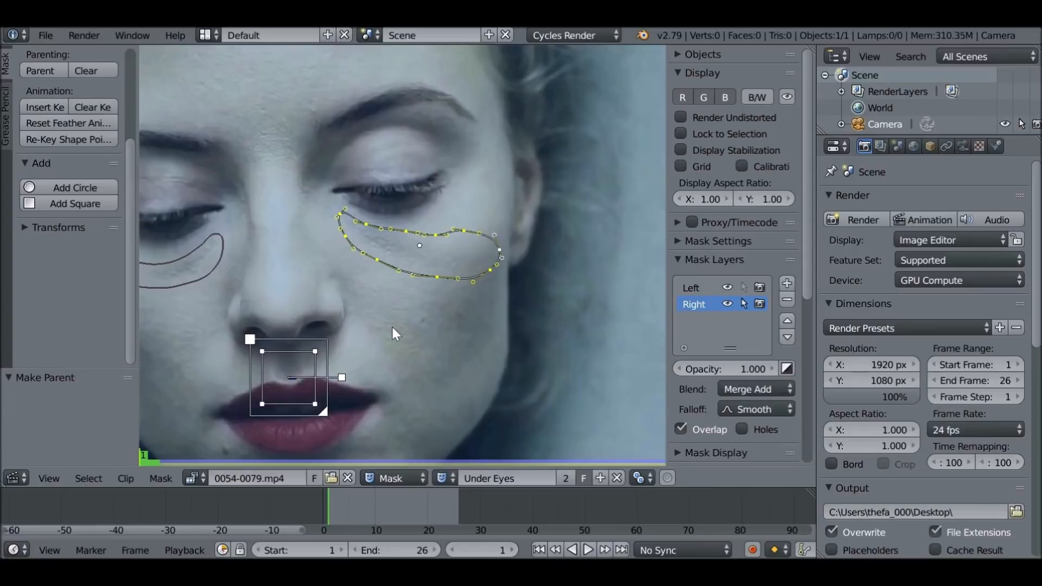
pyautogui.moveTo(333, 495); pyautogui.dragTo(412, 515)
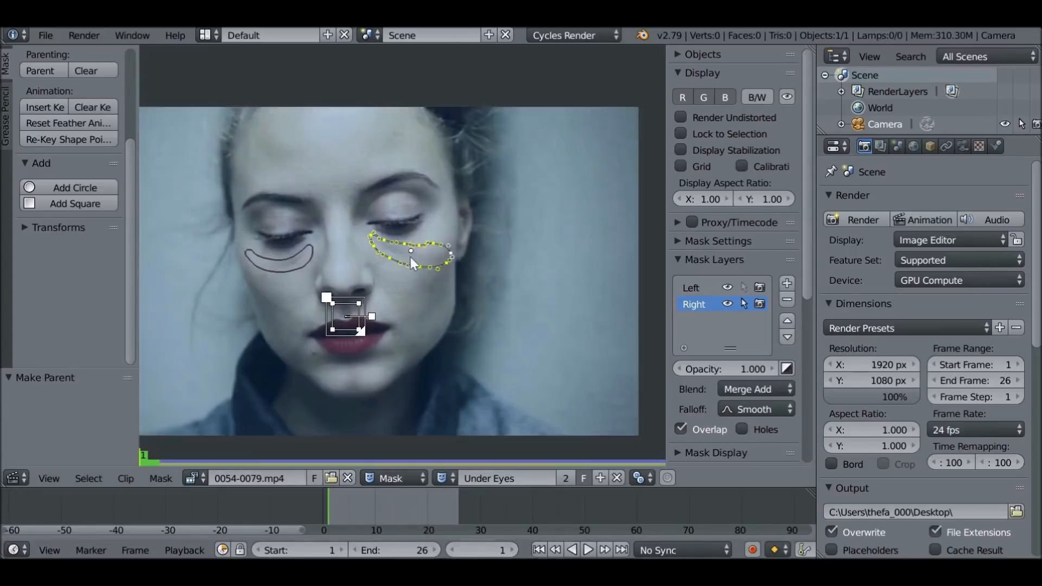
# Create a new mask named Nose Left on the clip
pyautogui.moveTo(410, 257); pyautogui.dragTo(454, 250, button='middle')
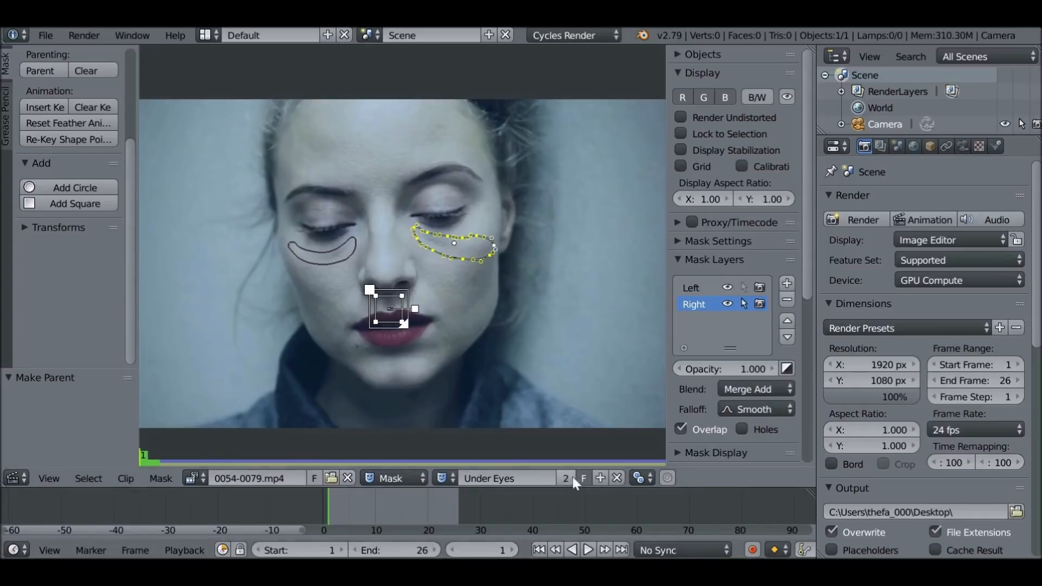
pyautogui.click(600, 478)
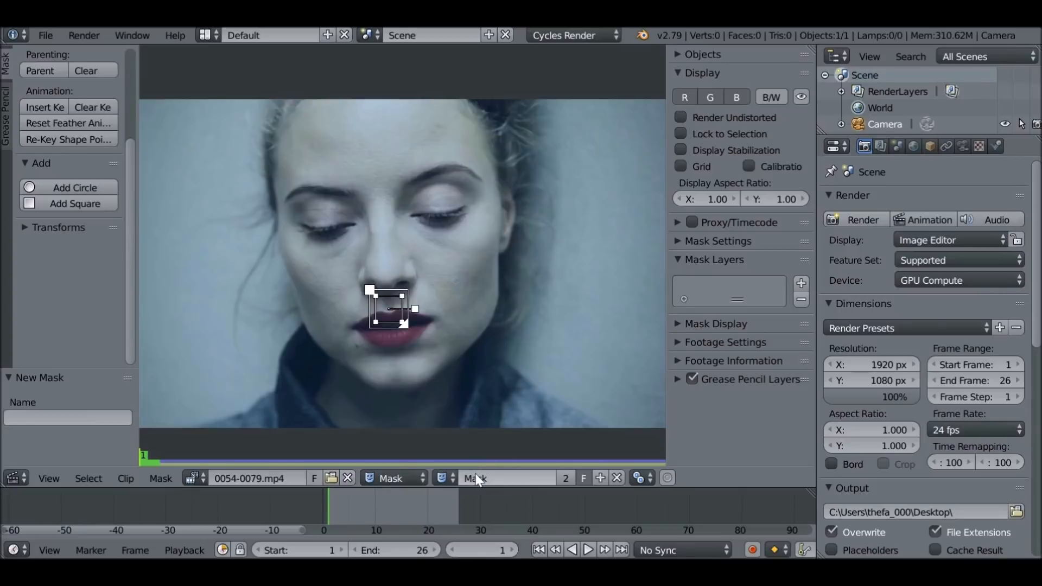
pyautogui.click(492, 473)
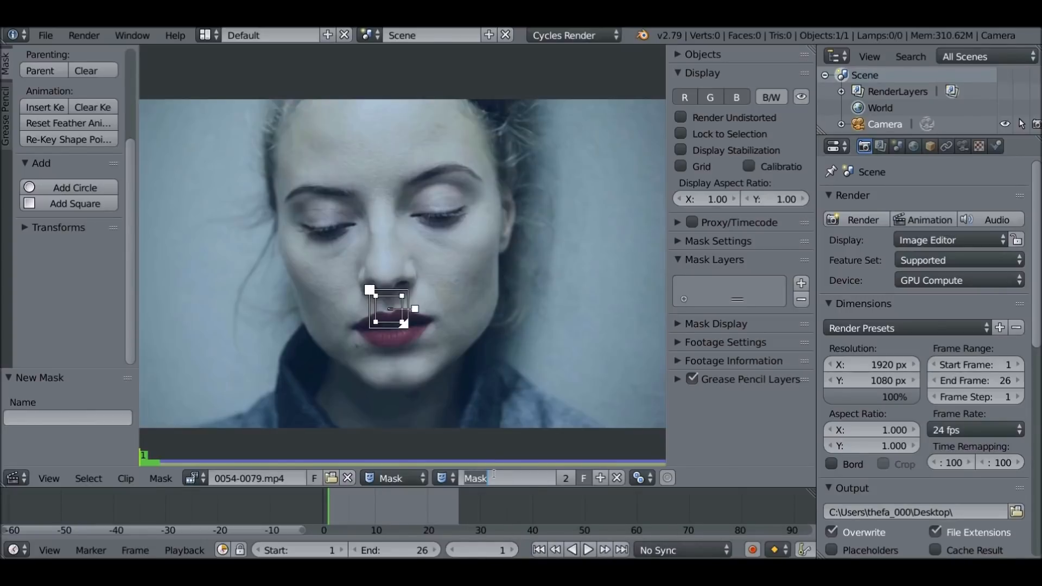
pyautogui.write('Nose Lift')
pyautogui.press('Return')
# Draw outline points from the forehead between the brows down the image-left side of the nose, around the nostril to beneath the nose
pyautogui.scroll(3, 509, 379)
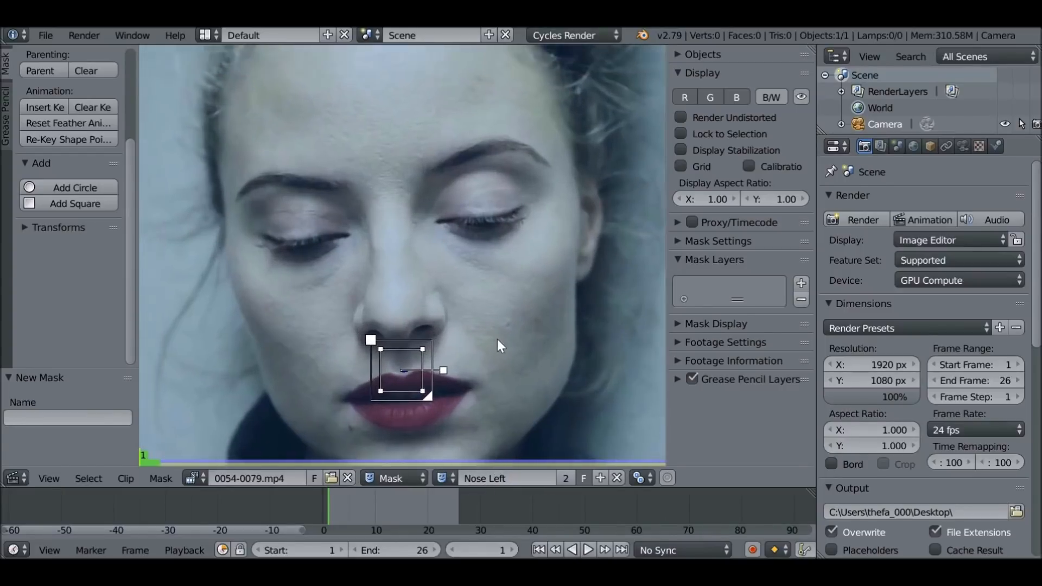
pyautogui.scroll(1, 498, 340)
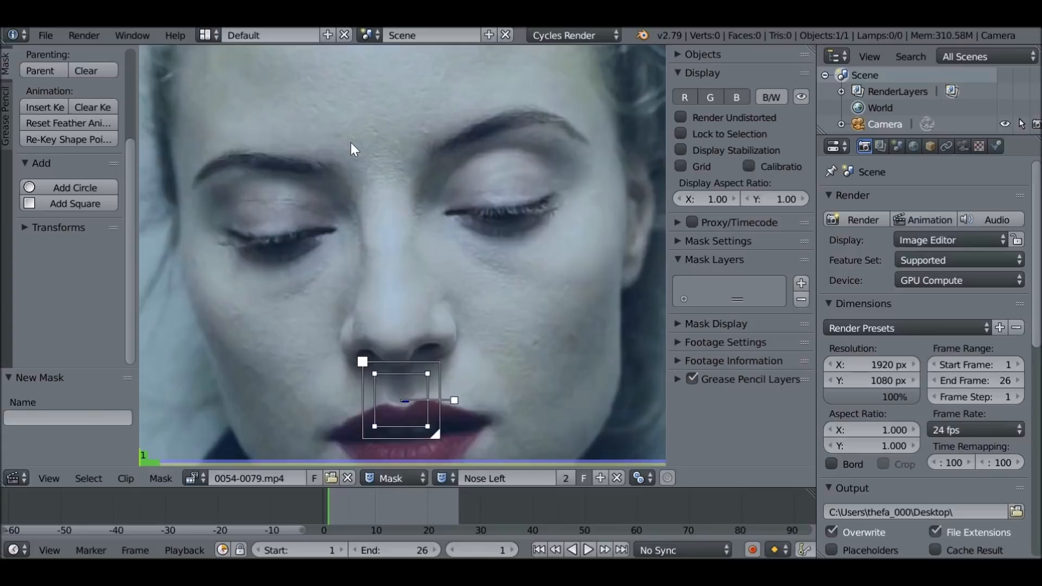
pyautogui.keyDown('ctrl'); pyautogui.moveTo(359, 144); pyautogui.dragTo(313, 137); pyautogui.keyUp('ctrl')
pyautogui.keyDown('ctrl'); pyautogui.click(317, 182); pyautogui.keyUp('ctrl')
pyautogui.keyDown('ctrl'); pyautogui.click(339, 199); pyautogui.keyUp('ctrl')
pyautogui.keyDown('ctrl'); pyautogui.click(352, 218); pyautogui.keyUp('ctrl')
pyautogui.keyDown('ctrl'); pyautogui.click(356, 264); pyautogui.keyUp('ctrl')
pyautogui.keyDown('ctrl'); pyautogui.click(347, 293); pyautogui.keyUp('ctrl')
pyautogui.keyDown('ctrl'); pyautogui.click(341, 306); pyautogui.keyUp('ctrl')
pyautogui.keyDown('ctrl'); pyautogui.click(328, 328); pyautogui.keyUp('ctrl')
pyautogui.keyDown('ctrl'); pyautogui.click(326, 349); pyautogui.keyUp('ctrl')
pyautogui.keyDown('ctrl'); pyautogui.click(344, 374); pyautogui.keyUp('ctrl')
pyautogui.keyDown('ctrl'); pyautogui.click(371, 381); pyautogui.keyUp('ctrl')
pyautogui.keyDown('ctrl'); pyautogui.click(386, 378); pyautogui.keyUp('ctrl')
# Add a final point at the base of the nose tip and close the Nose Left outline
pyautogui.scroll(3, 389, 375)
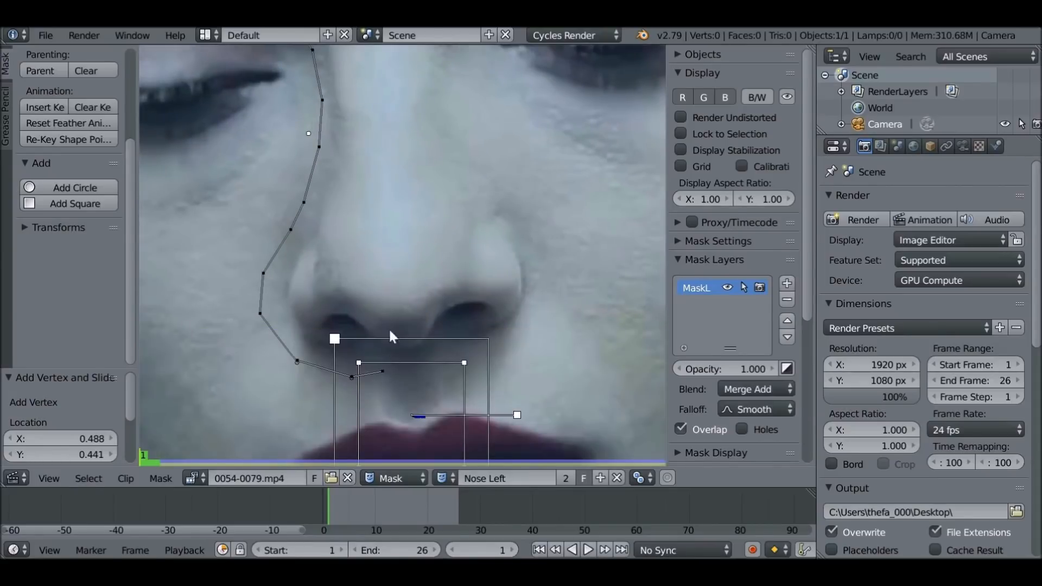
pyautogui.keyDown('ctrl'); pyautogui.click(384, 301); pyautogui.keyUp('ctrl')
pyautogui.scroll(-1, 375, 196)
pyautogui.moveTo(380, 195); pyautogui.dragTo(383, 296, button='middle')
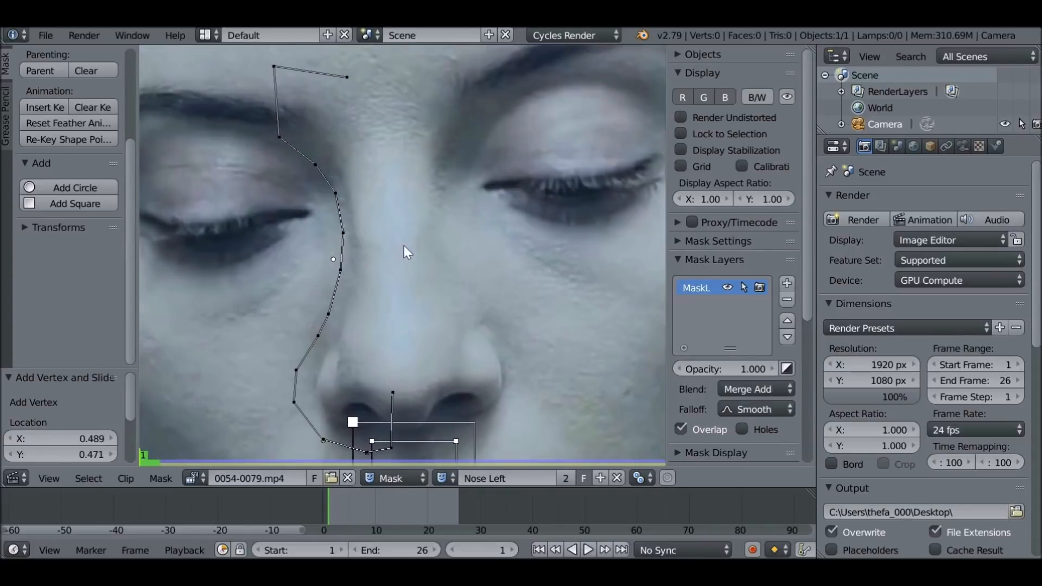
pyautogui.hotkey('alt', 'c')
# Reposition the outline's two top corners and the points along the side of the nose bridge
pyautogui.moveTo(348, 77); pyautogui.dragTo(372, 79)
pyautogui.moveTo(273, 67); pyautogui.dragTo(286, 84)
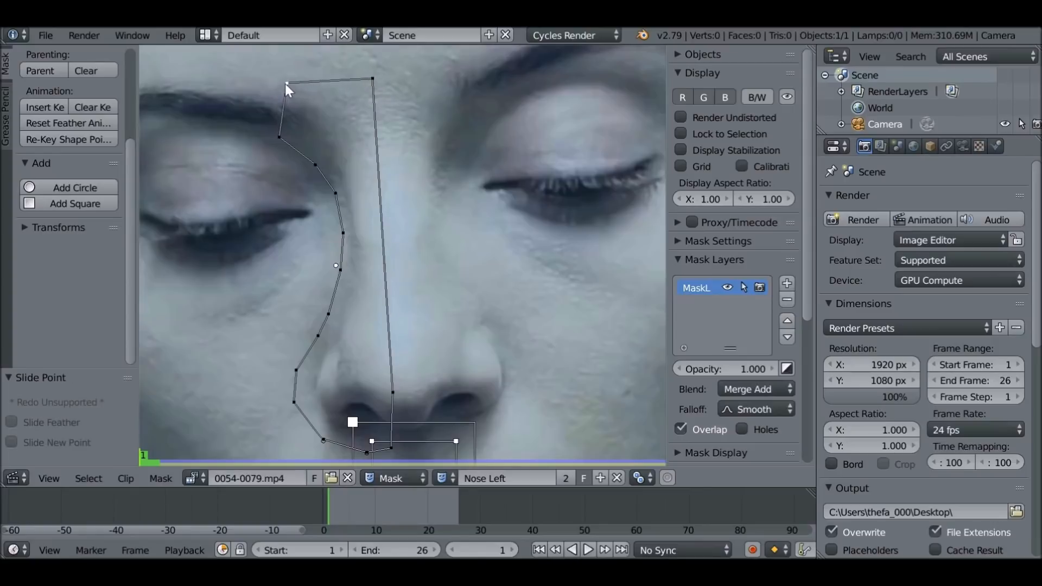
pyautogui.moveTo(277, 136); pyautogui.dragTo(286, 133)
pyautogui.moveTo(337, 195); pyautogui.dragTo(338, 192)
pyautogui.moveTo(344, 233); pyautogui.dragTo(345, 235)
pyautogui.moveTo(329, 314); pyautogui.dragTo(334, 308)
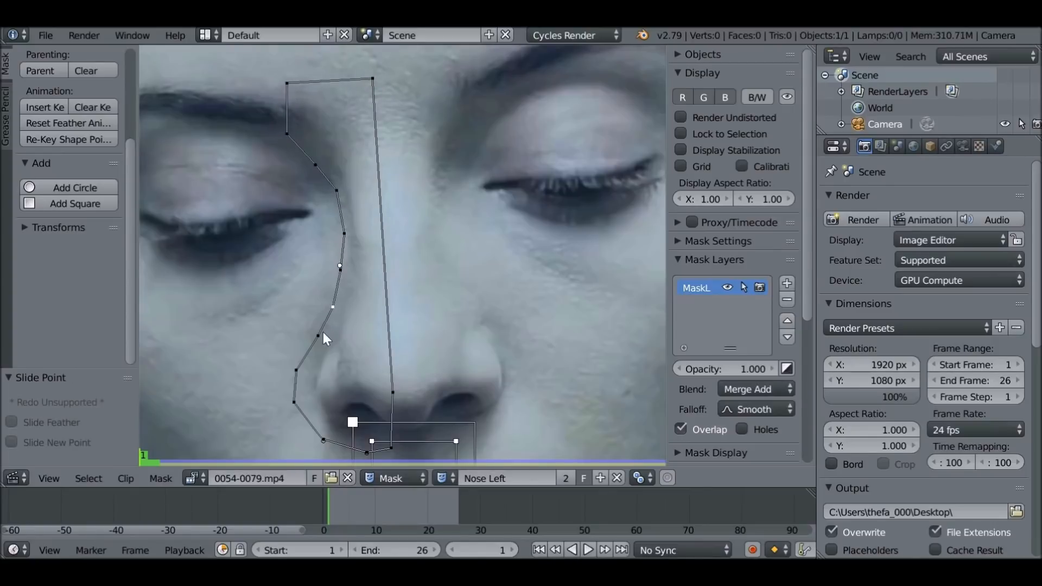
# Move the outline points around the nostril inward and fit the points beneath the nose
pyautogui.moveTo(298, 371); pyautogui.dragTo(309, 369)
pyautogui.moveTo(294, 403); pyautogui.dragTo(303, 405)
pyautogui.scroll(1, 374, 423)
pyautogui.moveTo(375, 423); pyautogui.dragTo(360, 328, button='middle')
pyautogui.moveTo(382, 358); pyautogui.dragTo(385, 362)
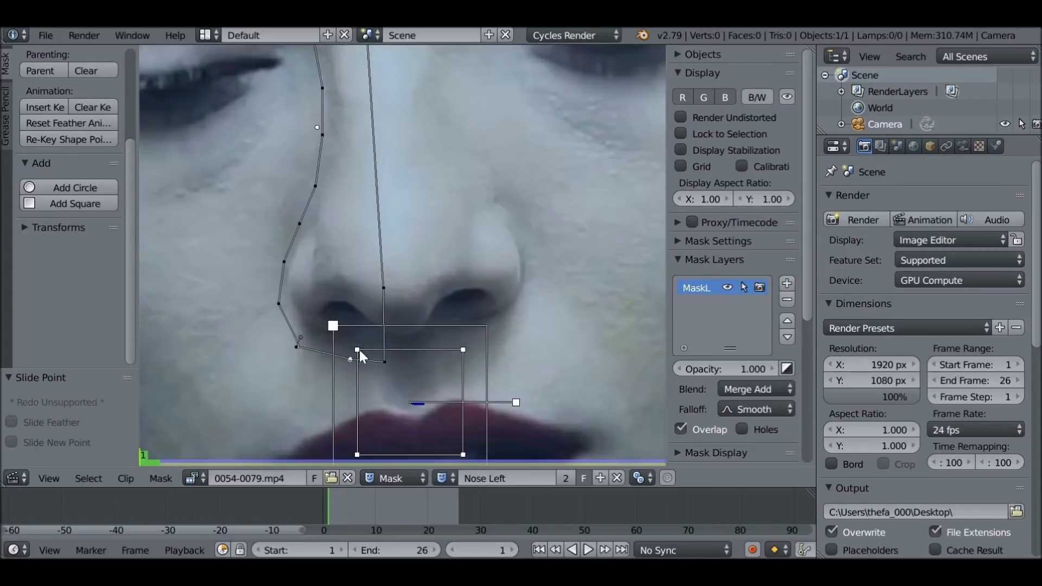
# Try the Auto handle type on all points of the Nose Left outline
pyautogui.scroll(-4, 419, 152)
pyautogui.press('a')
pyautogui.press('a')
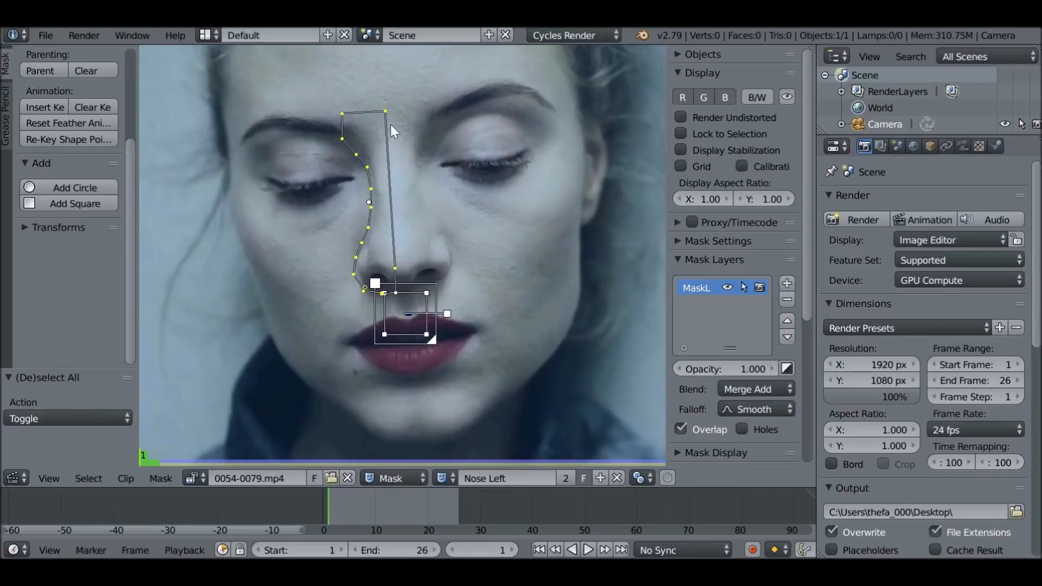
pyautogui.press('v')
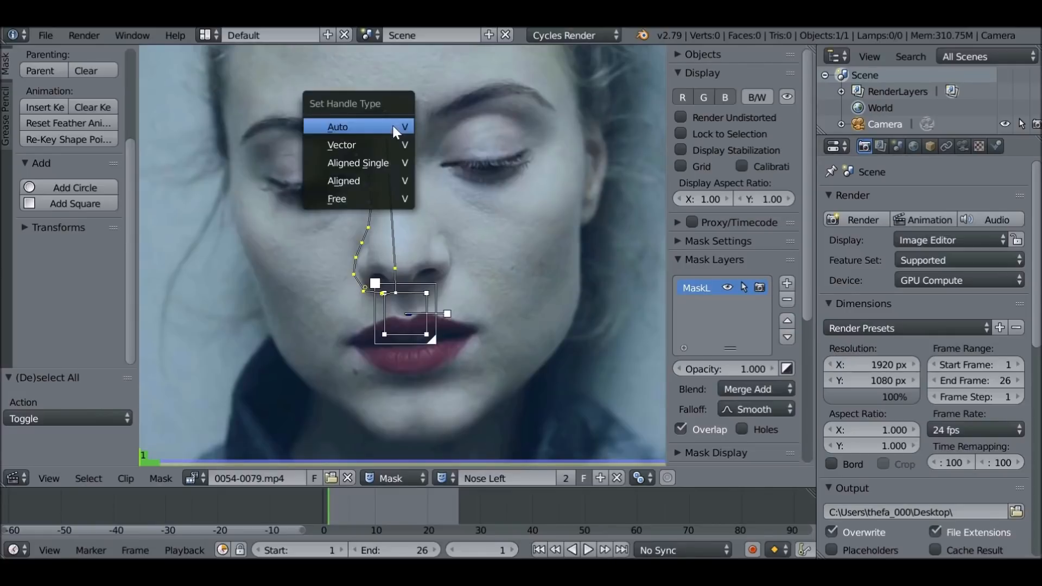
pyautogui.click(373, 126)
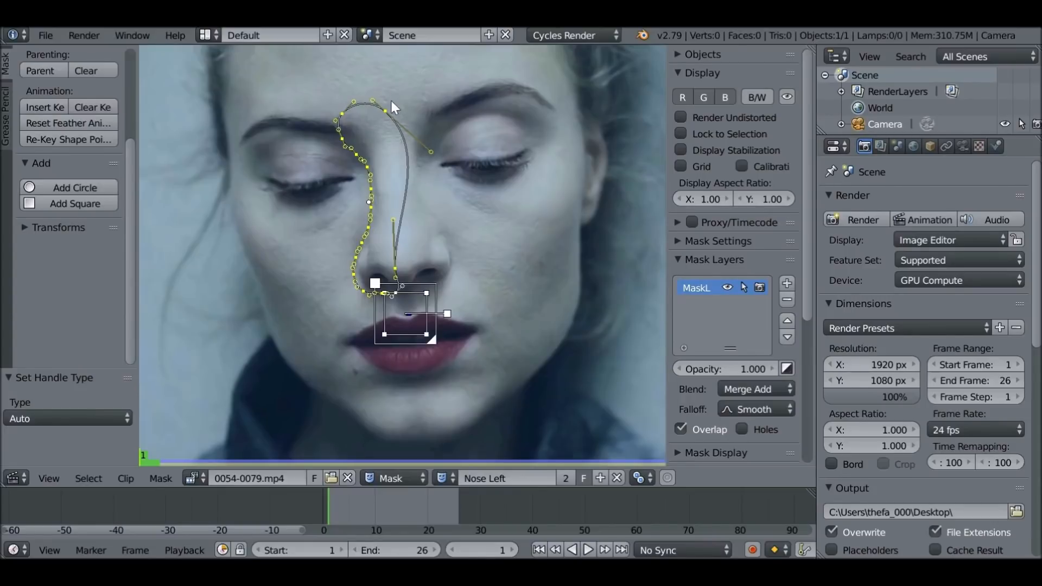
pyautogui.hotkey('ctrl', 'z')
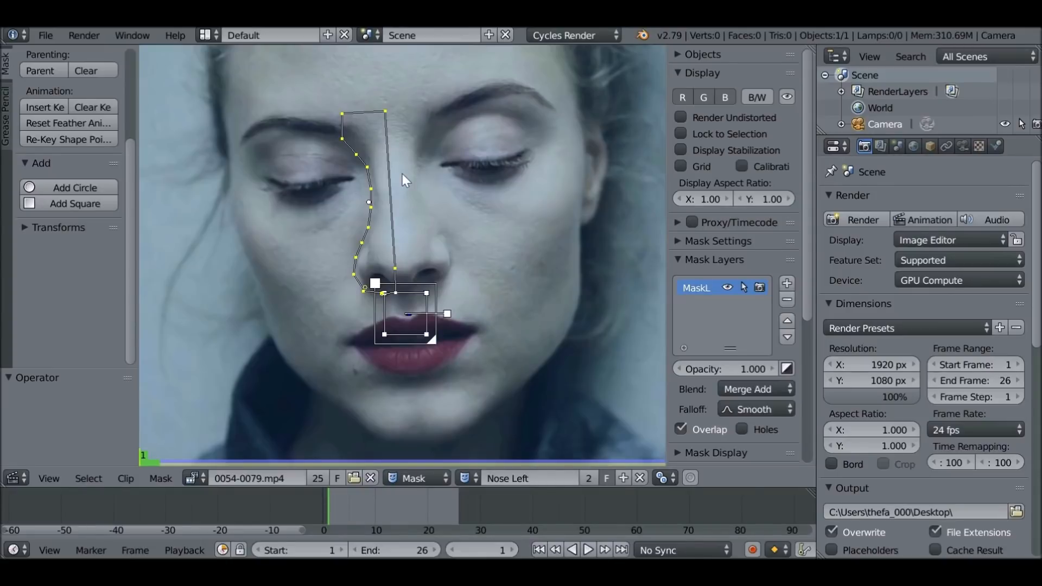
# Set the Auto handle type on all Nose Left points except those along the straight center edge
pyautogui.press('b')
pyautogui.moveTo(372, 85); pyautogui.dragTo(377, 92)
pyautogui.moveTo(395, 125)
pyautogui.mouseDown(button='middle')
pyautogui.moveTo(432, 199)
pyautogui.moveTo(408, 128)
pyautogui.mouseUp(button='middle')
pyautogui.press('b')
pyautogui.moveTo(392, 219); pyautogui.dragTo(397, 236, button='middle')
pyautogui.moveTo(419, 301); pyautogui.dragTo(448, 341, button='middle')
pyautogui.press('v')
pyautogui.click(362, 203)
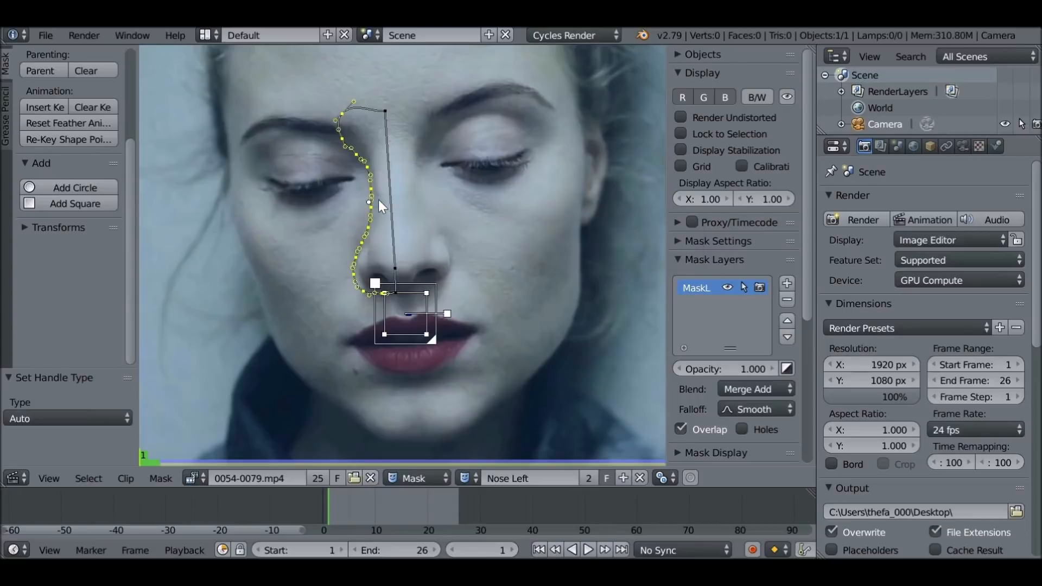
# Shorten the curve handle at the outline's outer top corner to flatten the top edge
pyautogui.moveTo(382, 162); pyautogui.dragTo(402, 266, button='middle')
pyautogui.scroll(4, 401, 266)
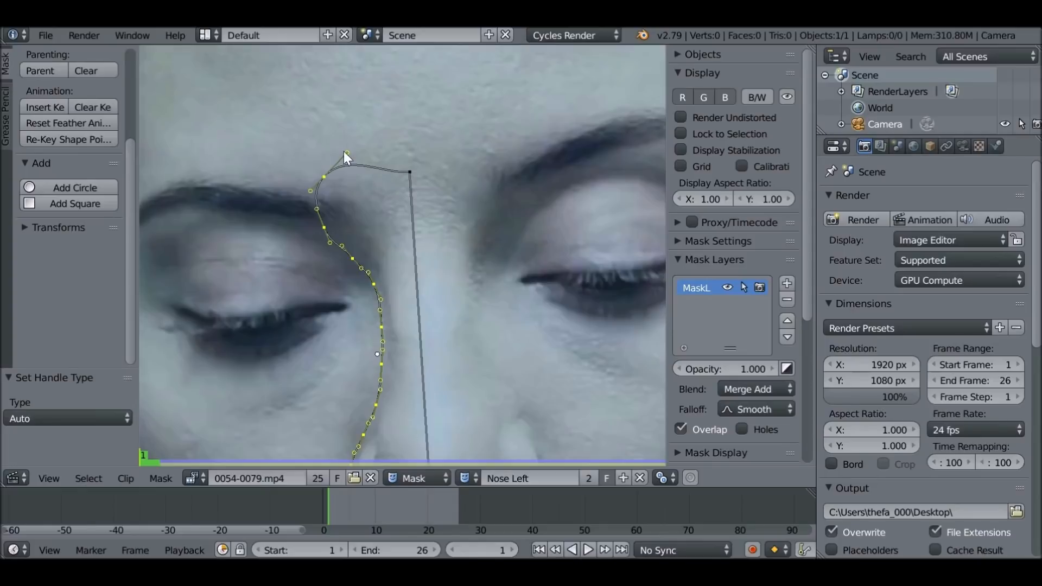
pyautogui.scroll(3, 380, 190)
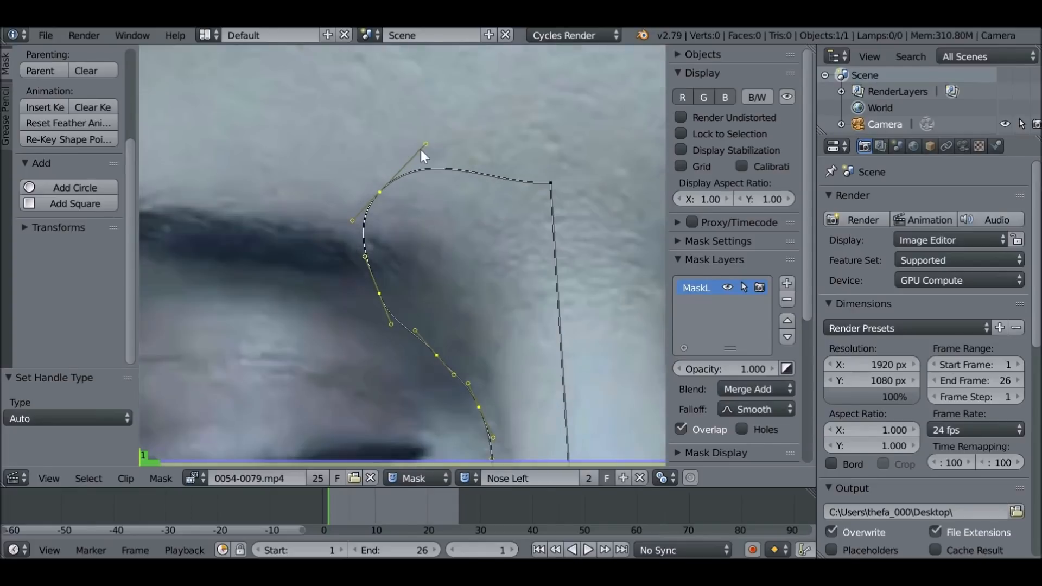
pyautogui.moveTo(427, 145); pyautogui.dragTo(392, 181)
pyautogui.scroll(-2, 393, 185)
pyautogui.moveTo(410, 256); pyautogui.dragTo(392, 170, button='middle')
pyautogui.scroll(-2, 391, 155)
pyautogui.moveTo(434, 208); pyautogui.dragTo(419, 184, button='middle')
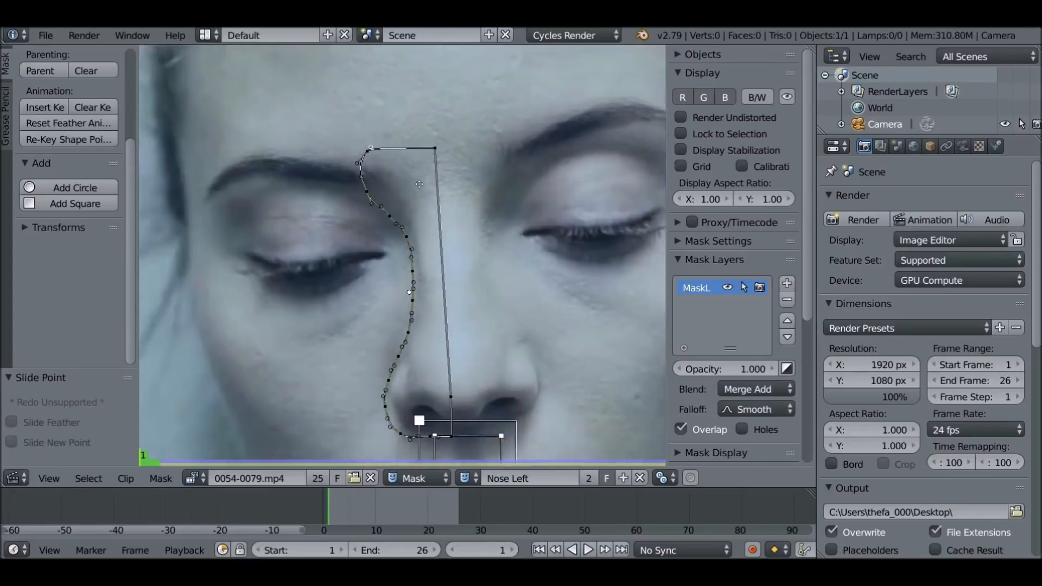
# Parent the whole Nose Left mask to the lip track, scrub through the clip to check it, and return to frame 1
pyautogui.scroll(-1, 432, 216)
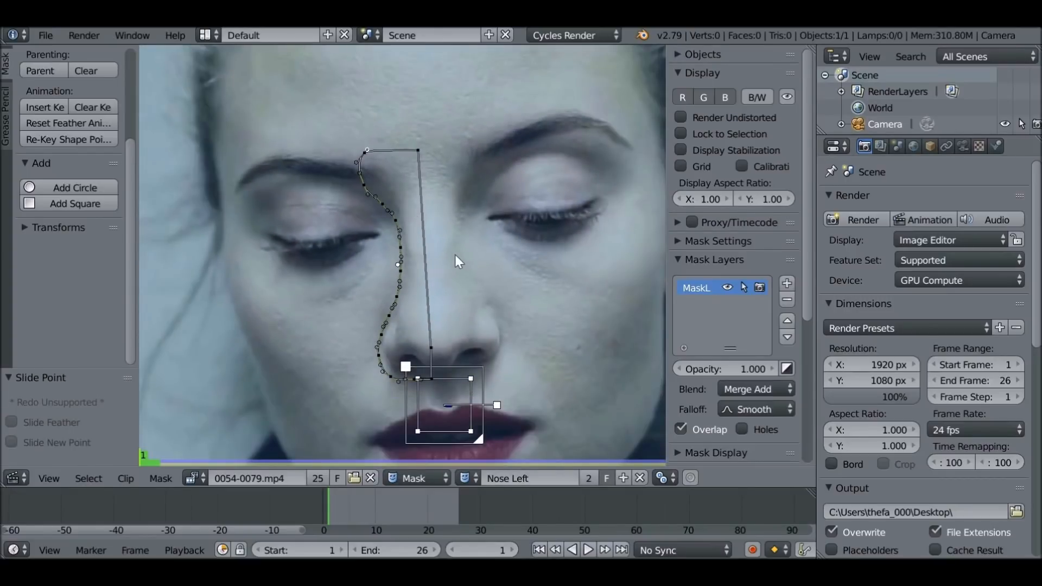
pyautogui.press('a')
pyautogui.moveTo(431, 266); pyautogui.dragTo(427, 248, button='middle')
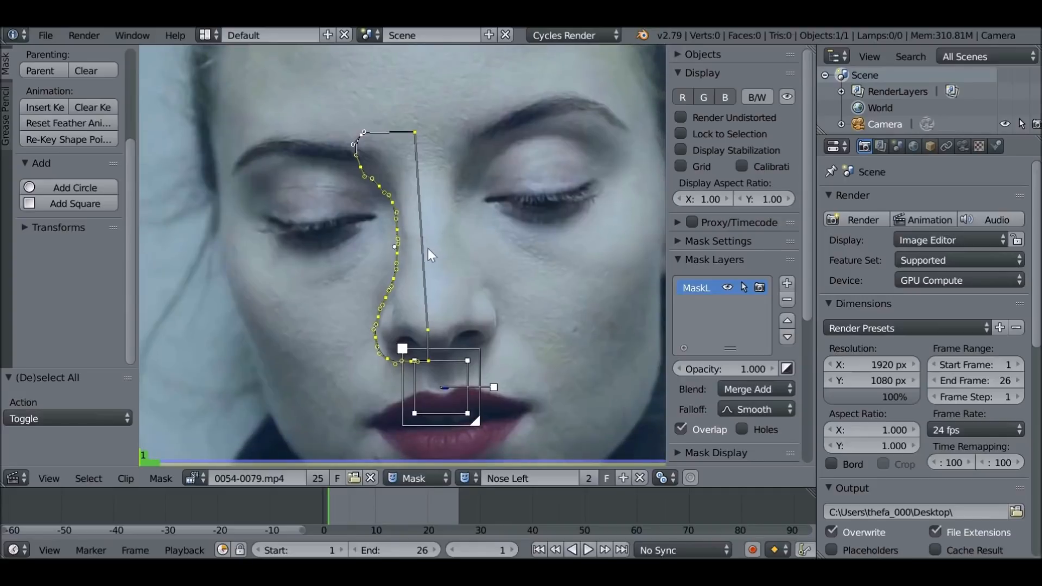
pyautogui.hotkey('ctrl', 'p')
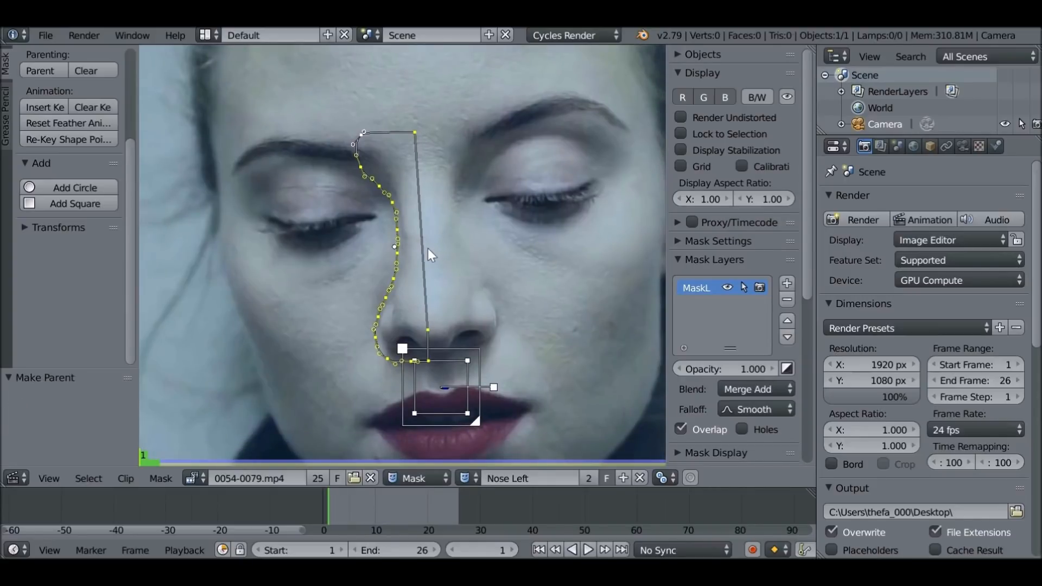
pyautogui.moveTo(344, 496); pyautogui.dragTo(387, 511)
pyautogui.click(534, 547)
# Create a new mask named Nose Right and paste the copied Nose Left outline into it as a reference
pyautogui.click(624, 479)
pyautogui.doubleClick(547, 479)
pyautogui.write('Nose Right')
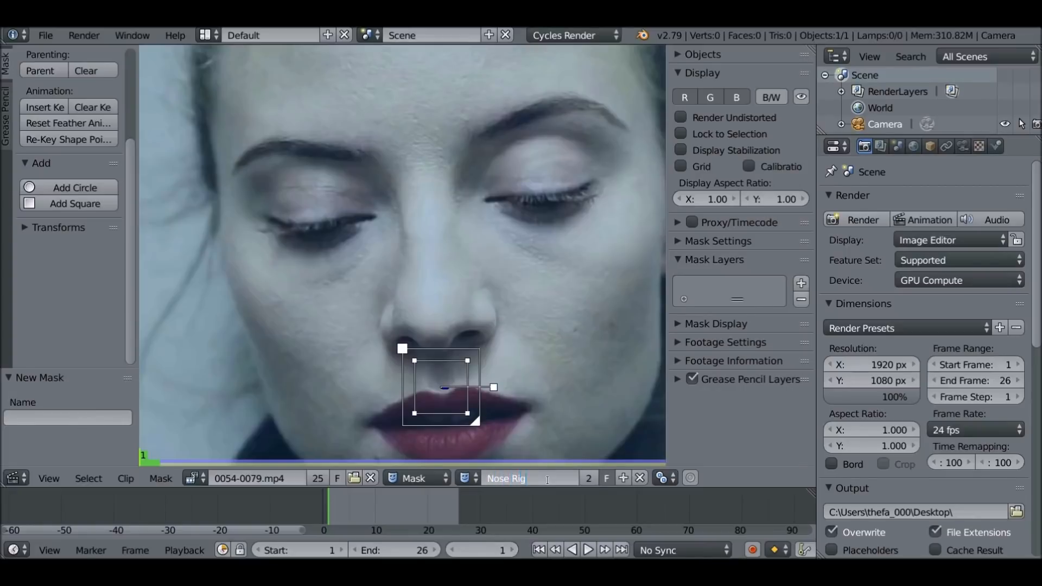
pyautogui.press('Return')
pyautogui.hotkey('ctrl', 'v')
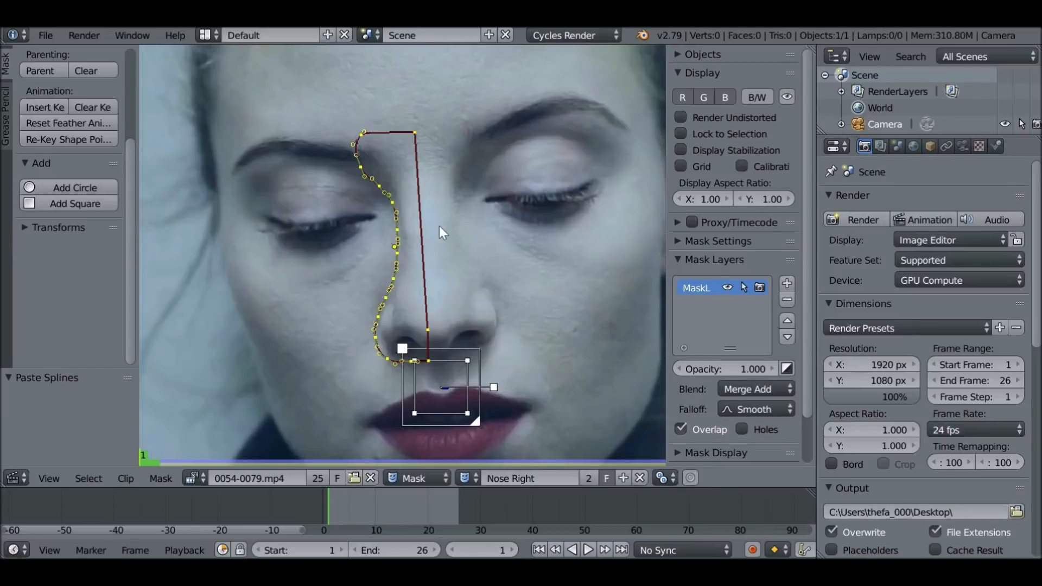
# Rename the pasted outline's mask layer as Delete and make it unselectable
pyautogui.moveTo(667, 294); pyautogui.dragTo(649, 294)
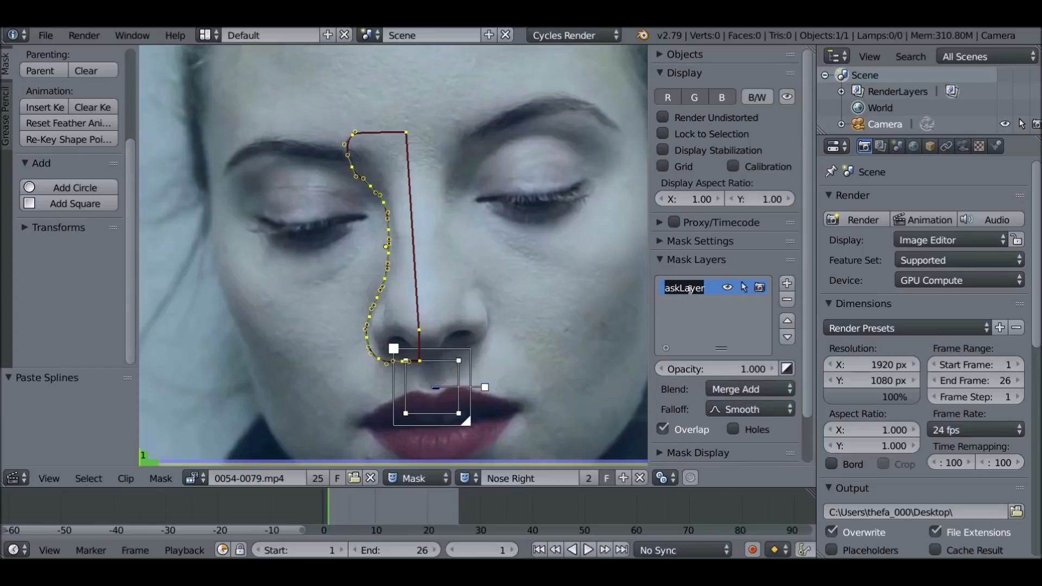
pyautogui.write('Delete')
pyautogui.click(744, 287)
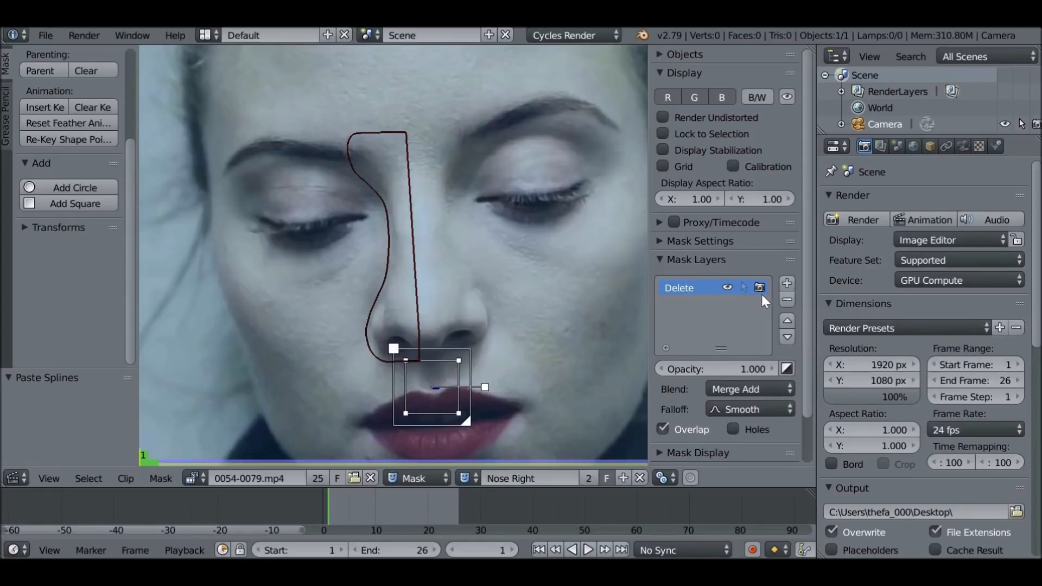
# Add a second mask layer named Keep
pyautogui.click(788, 282)
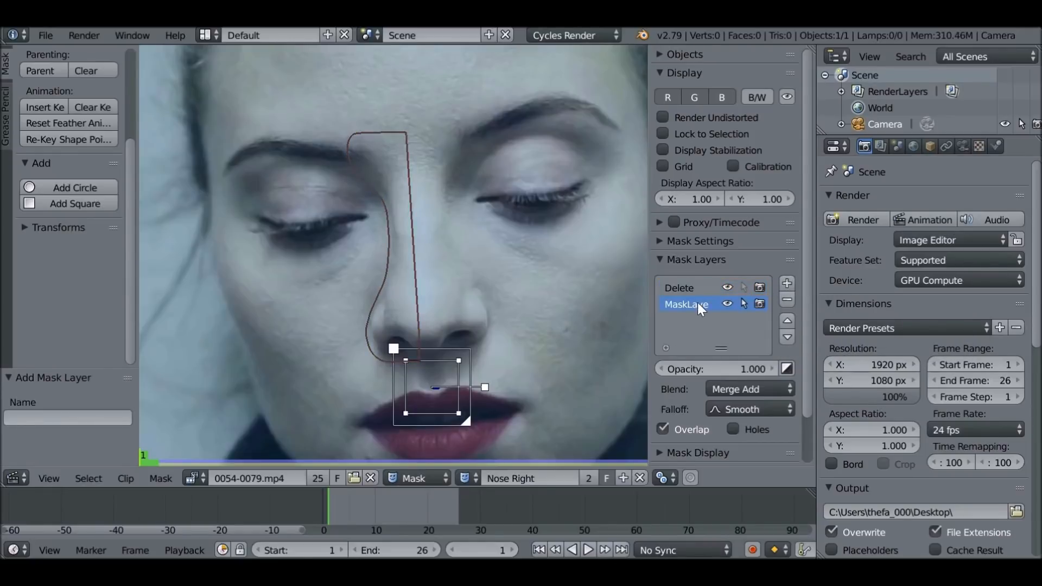
pyautogui.write('Keep')
pyautogui.press('Return')
# Draw outline points on the Keep layer from between the brows down the image-right side of the nose and around the nostril to beneath the tip
pyautogui.keyDown('ctrl'); pyautogui.click(427, 129); pyautogui.keyUp('ctrl')
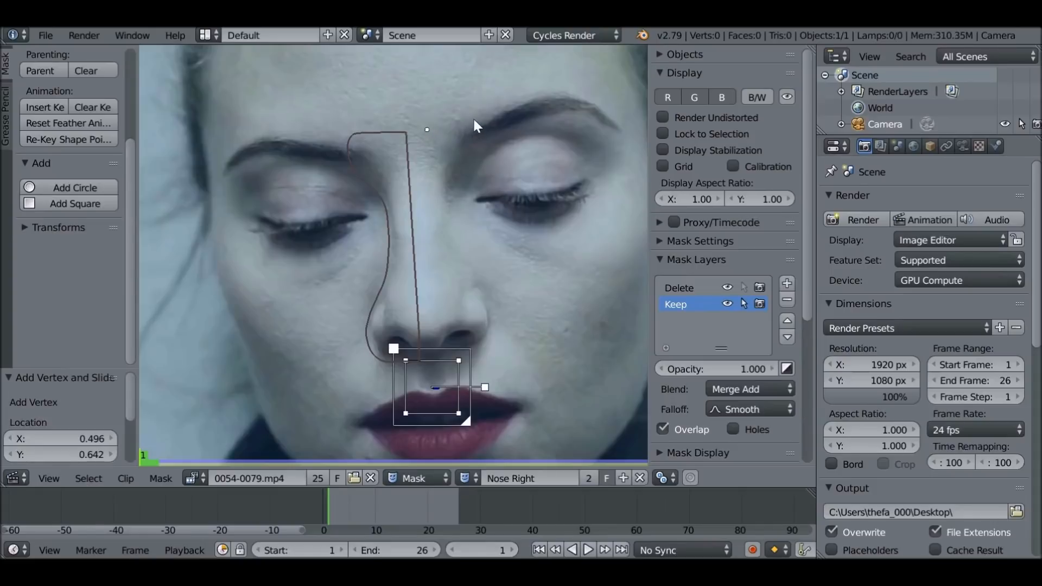
pyautogui.keyDown('ctrl'); pyautogui.moveTo(476, 124); pyautogui.dragTo(482, 144); pyautogui.keyUp('ctrl')
pyautogui.keyDown('ctrl'); pyautogui.click(472, 148); pyautogui.keyUp('ctrl')
pyautogui.keyDown('ctrl'); pyautogui.click(459, 175); pyautogui.keyUp('ctrl')
pyautogui.keyDown('ctrl'); pyautogui.click(455, 203); pyautogui.keyUp('ctrl')
pyautogui.keyDown('ctrl'); pyautogui.click(461, 234); pyautogui.keyUp('ctrl')
pyautogui.keyDown('ctrl'); pyautogui.click(474, 268); pyautogui.keyUp('ctrl')
pyautogui.keyDown('ctrl'); pyautogui.click(486, 291); pyautogui.keyUp('ctrl')
pyautogui.keyDown('ctrl'); pyautogui.click(496, 315); pyautogui.keyUp('ctrl')
pyautogui.keyDown('ctrl'); pyautogui.click(496, 341); pyautogui.keyUp('ctrl')
pyautogui.keyDown('ctrl'); pyautogui.click(481, 354); pyautogui.keyUp('ctrl')
pyautogui.keyDown('ctrl'); pyautogui.click(465, 359); pyautogui.keyUp('ctrl')
pyautogui.keyDown('ctrl'); pyautogui.click(447, 359); pyautogui.keyUp('ctrl')
pyautogui.keyDown('ctrl'); pyautogui.click(435, 337); pyautogui.keyUp('ctrl')
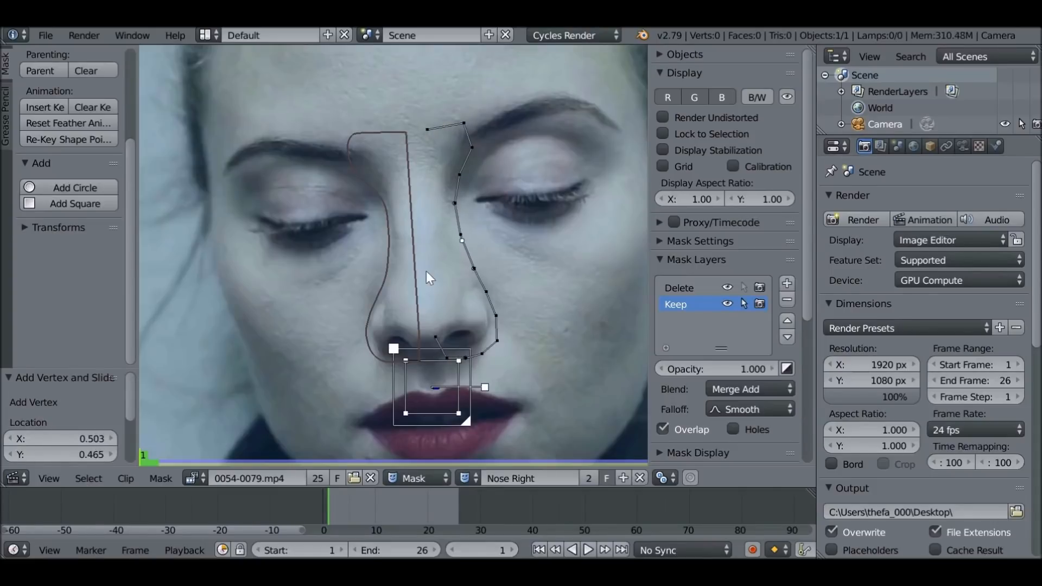
# Close the Keep outline and adjust its points beside the nostril and beneath the nose
pyautogui.scroll(1, 424, 261)
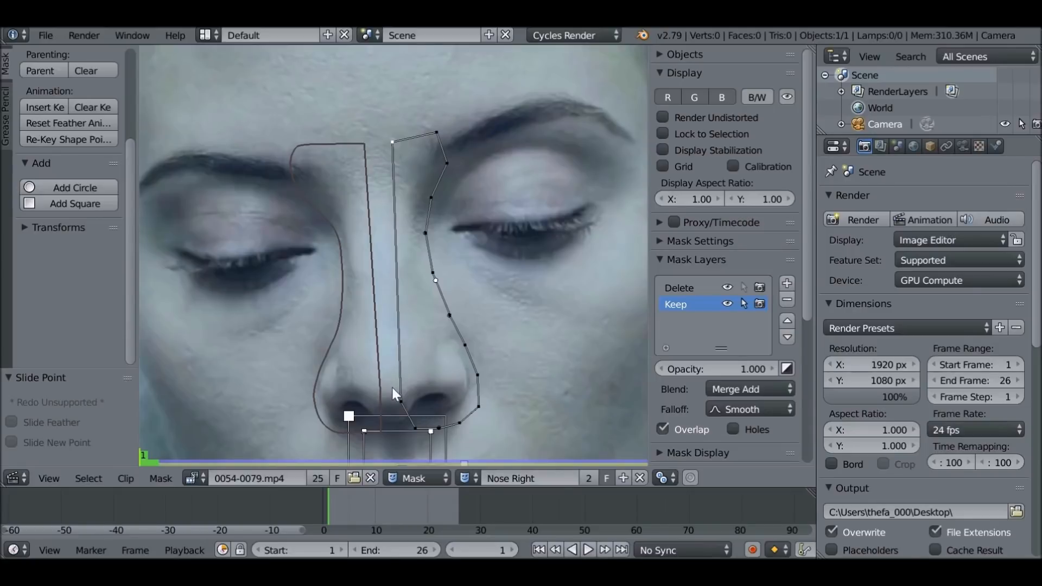
pyautogui.scroll(1, 429, 165)
pyautogui.moveTo(464, 331); pyautogui.dragTo(458, 341)
pyautogui.moveTo(457, 341); pyautogui.dragTo(431, 309, button='middle')
pyautogui.moveTo(395, 440); pyautogui.dragTo(377, 442)
pyautogui.scroll(-1, 402, 124)
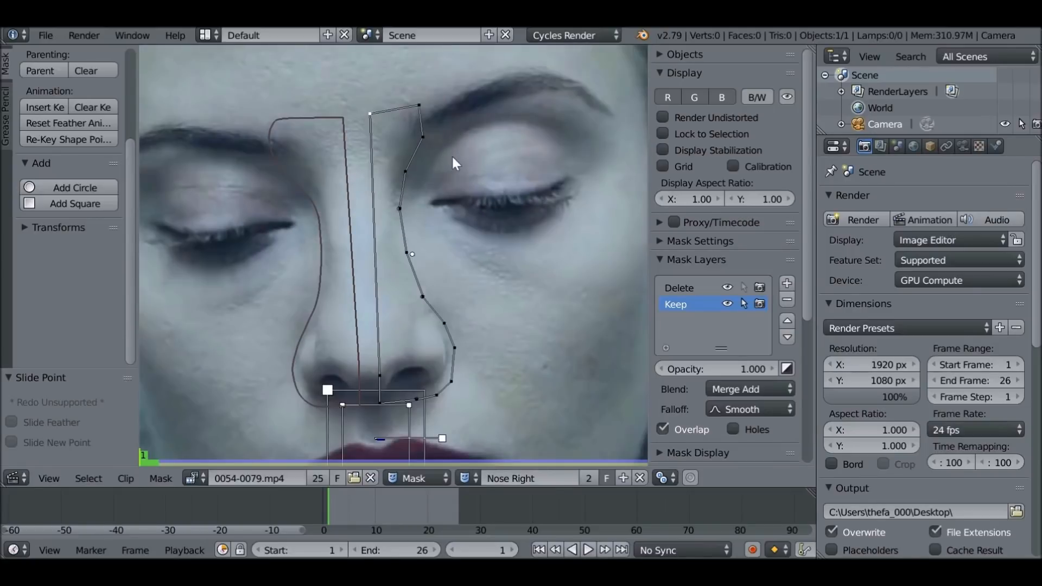
# Set the Auto handle type on all Keep points except those along the straight center edge
pyautogui.press('a')
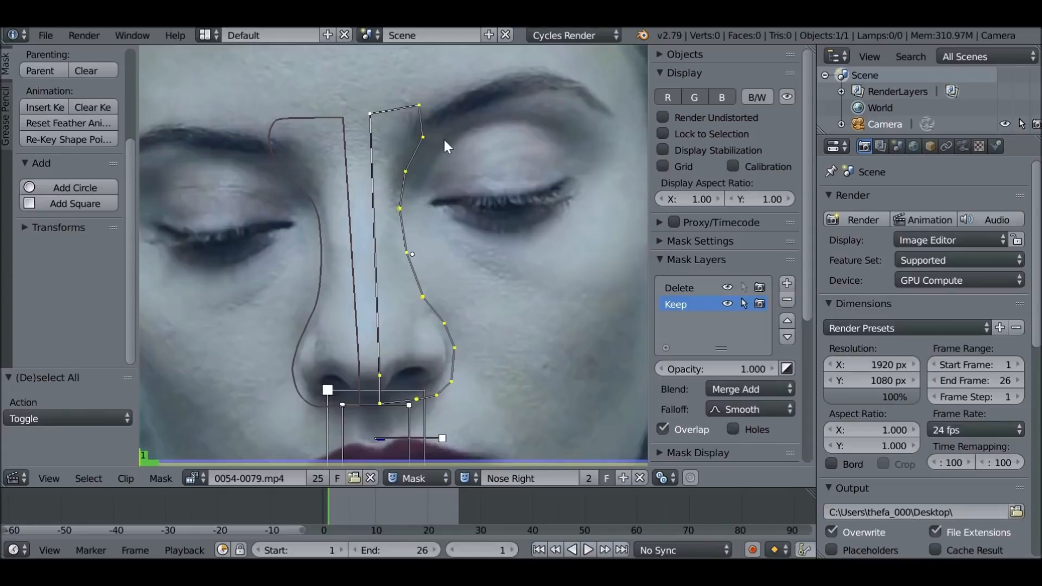
pyautogui.press('b')
pyautogui.moveTo(347, 81); pyautogui.dragTo(351, 89)
pyautogui.moveTo(363, 118); pyautogui.dragTo(384, 422, button='middle')
pyautogui.press('v')
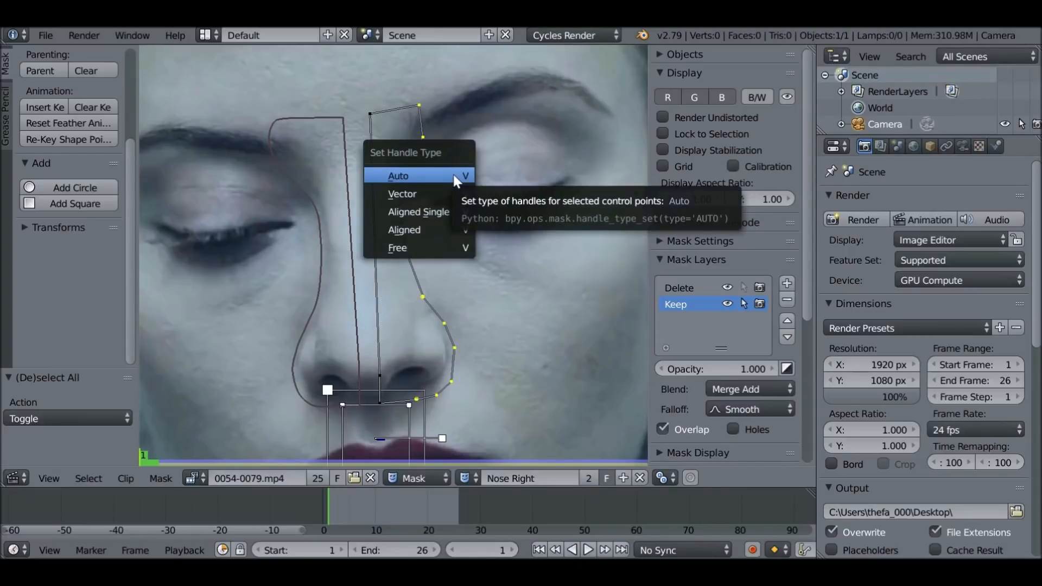
pyautogui.click(456, 179)
# Parent the whole Keep outline to the lip track and scrub through the clip to check that it follows the nose
pyautogui.press('a')
pyautogui.press('a')
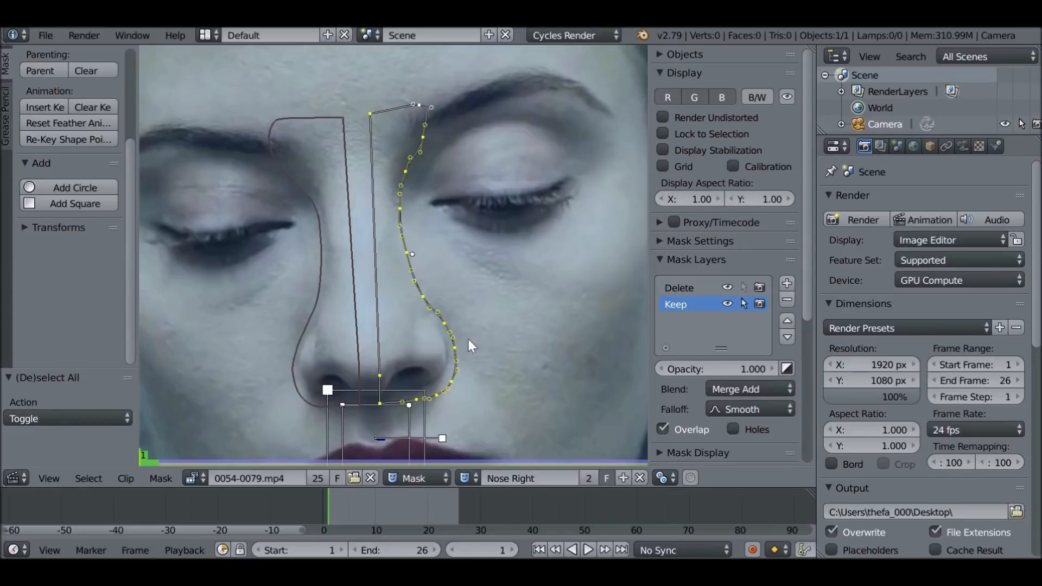
pyautogui.hotkey('ctrl', 'p')
pyautogui.moveTo(362, 510); pyautogui.dragTo(392, 509)
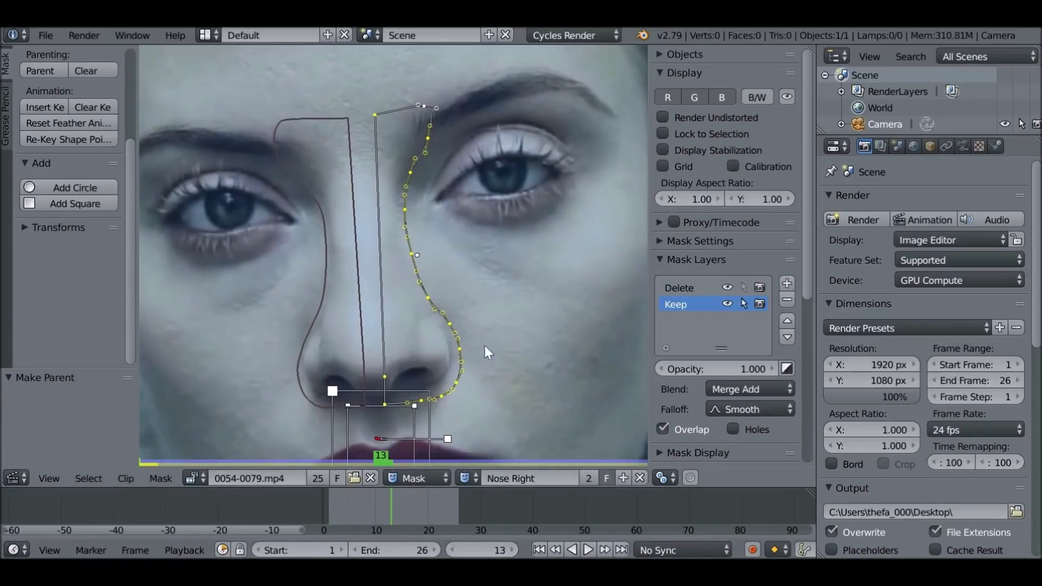
# Remove the Delete layer from the Nose Right mask
pyautogui.click(679, 287)
pyautogui.click(789, 300)
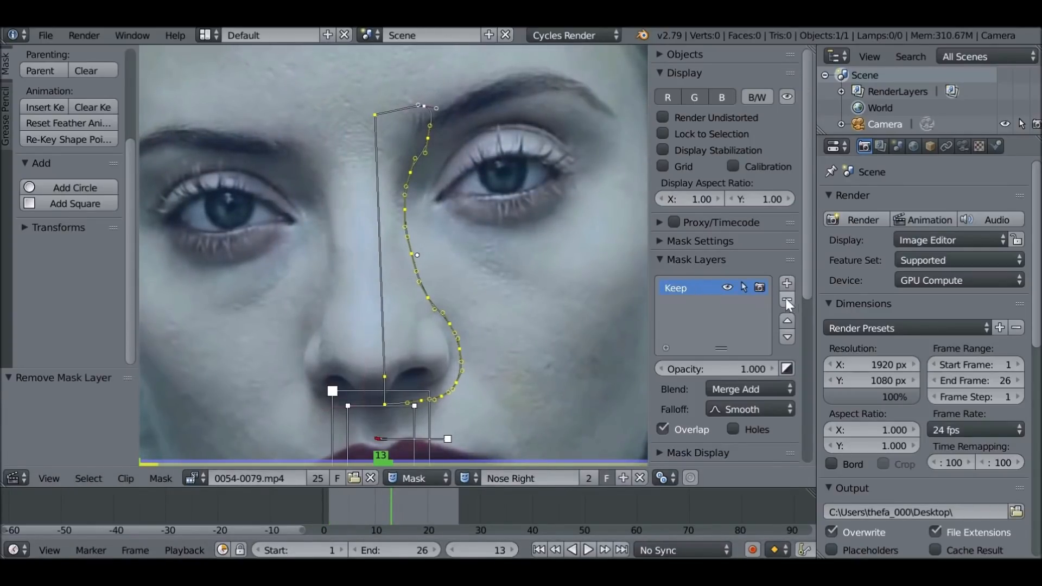
# Create a new mask named Skin for the face clip
pyautogui.scroll(-2, 471, 265)
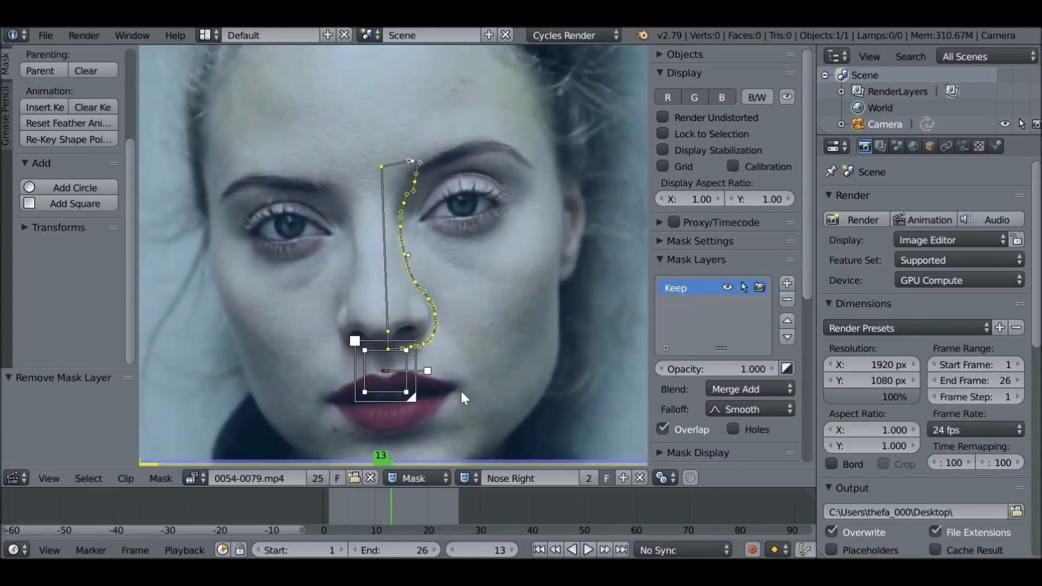
pyautogui.moveTo(460, 390); pyautogui.dragTo(455, 378, button='middle')
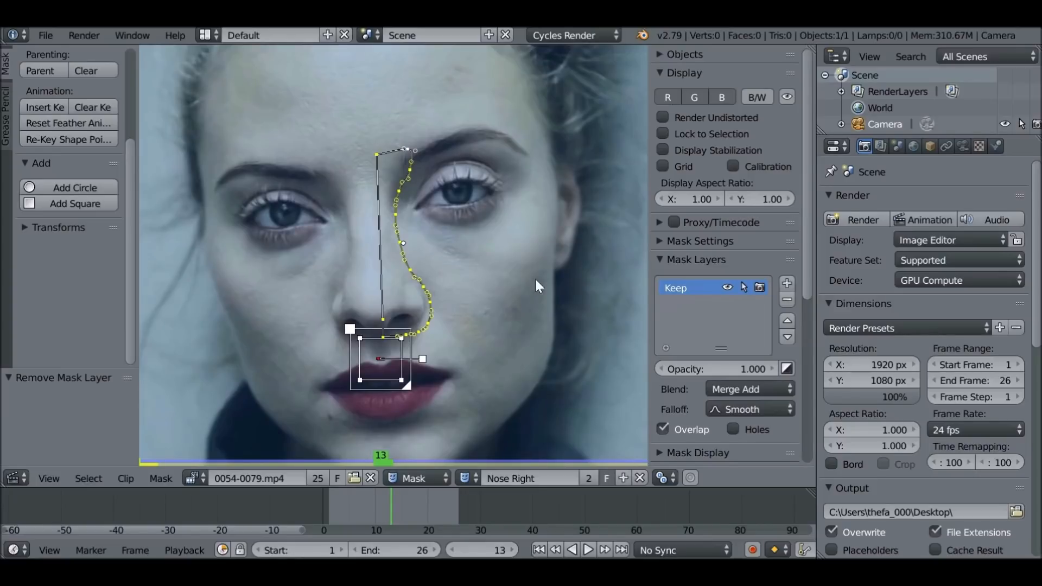
pyautogui.click(623, 478)
pyautogui.doubleClick(507, 475)
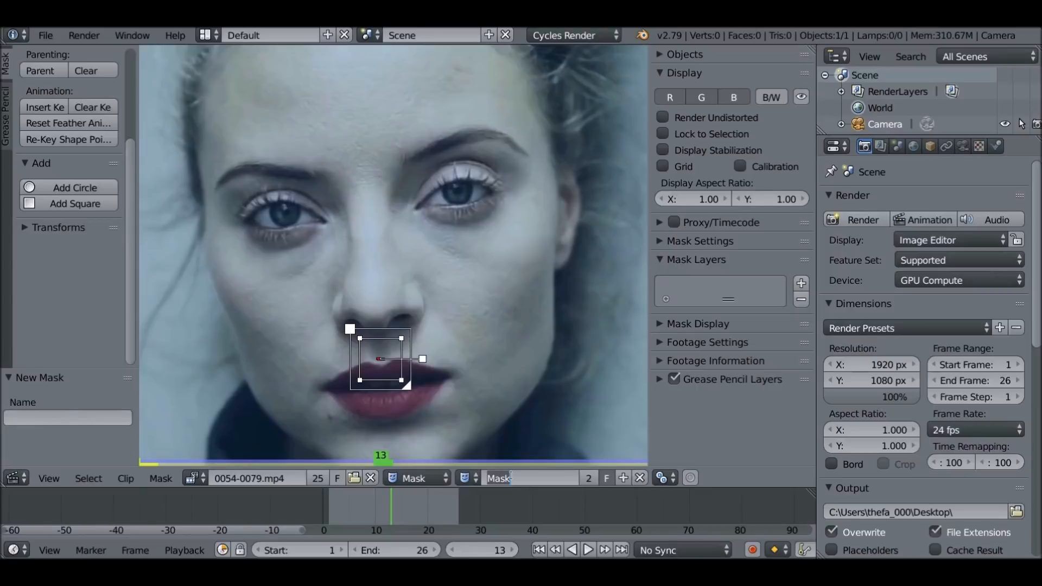
pyautogui.write('Skin')
pyautogui.press('Return')
# Outline the image-left cheek in the Skin mask, from under the eye and beside the nose down past the mouth corner
pyautogui.scroll(1, 402, 307)
pyautogui.moveTo(357, 301); pyautogui.dragTo(429, 288, button='middle')
pyautogui.press('t')
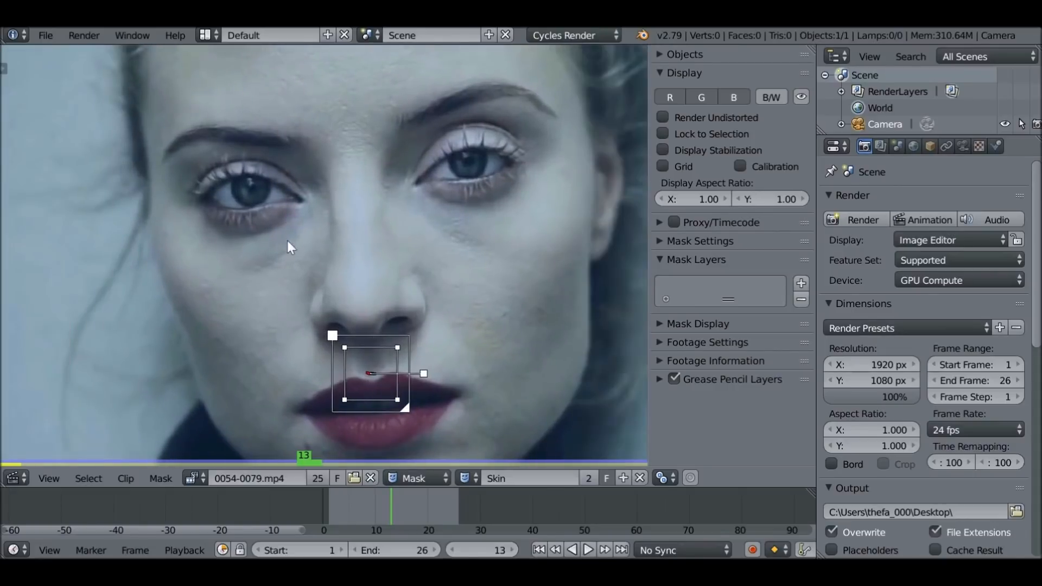
pyautogui.keyDown('ctrl'); pyautogui.click(180, 229); pyautogui.keyUp('ctrl')
pyautogui.keyDown('ctrl'); pyautogui.click(249, 245); pyautogui.keyUp('ctrl')
pyautogui.keyDown('ctrl'); pyautogui.click(302, 327); pyautogui.keyUp('ctrl')
pyautogui.keyDown('ctrl'); pyautogui.click(275, 409); pyautogui.keyUp('ctrl')
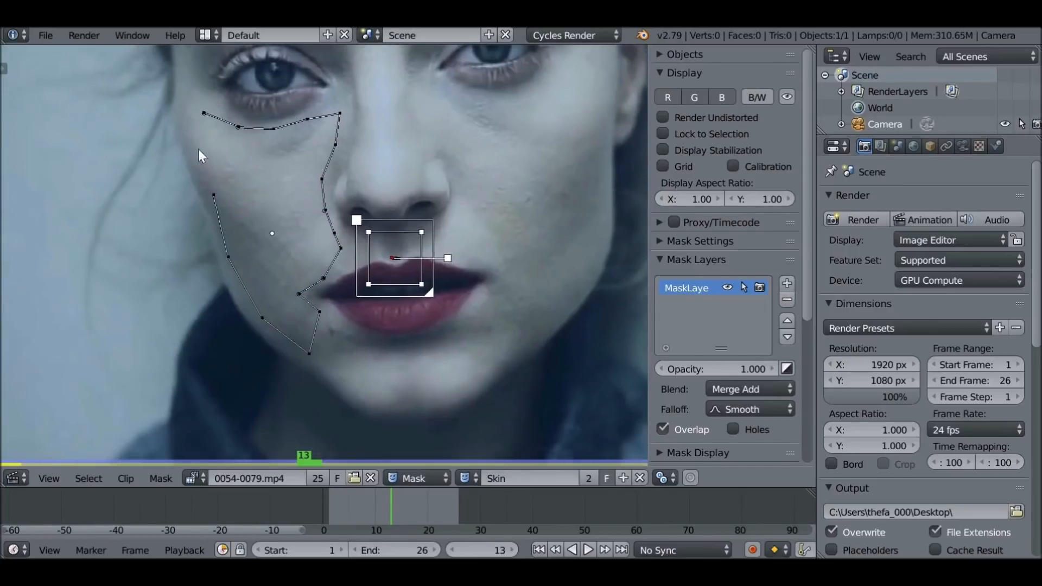
pyautogui.keyDown('ctrl'); pyautogui.click(192, 115); pyautogui.keyUp('ctrl')
# Adjust the cheek outline's points beneath the eye and beside the nose, then make its mask layer unselectable
pyautogui.moveTo(192, 117); pyautogui.dragTo(192, 124)
pyautogui.moveTo(340, 113); pyautogui.dragTo(339, 104)
pyautogui.moveTo(336, 144); pyautogui.dragTo(340, 148)
pyautogui.press('a')
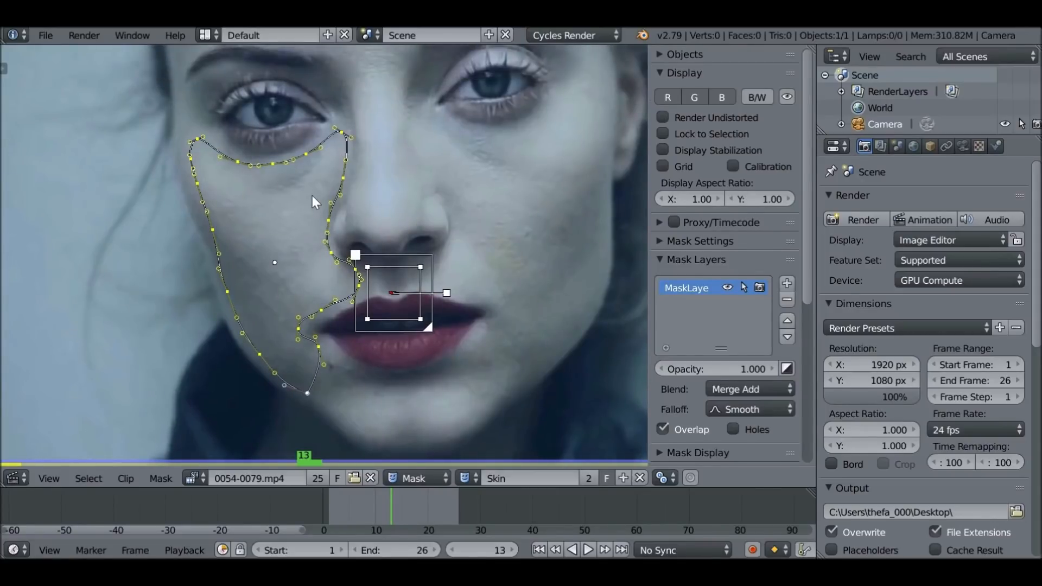
pyautogui.click(745, 287)
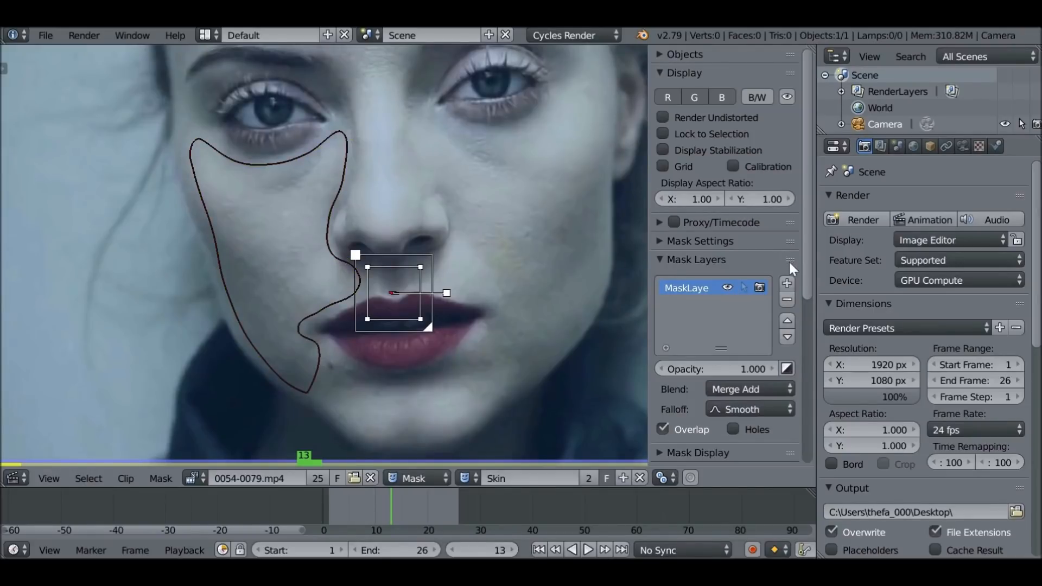
# Add a second mask layer and trace the image-right cheek from beneath the eye down its outer edge to the jaw
pyautogui.click(788, 284)
pyautogui.moveTo(536, 219); pyautogui.dragTo(413, 276, button='middle')
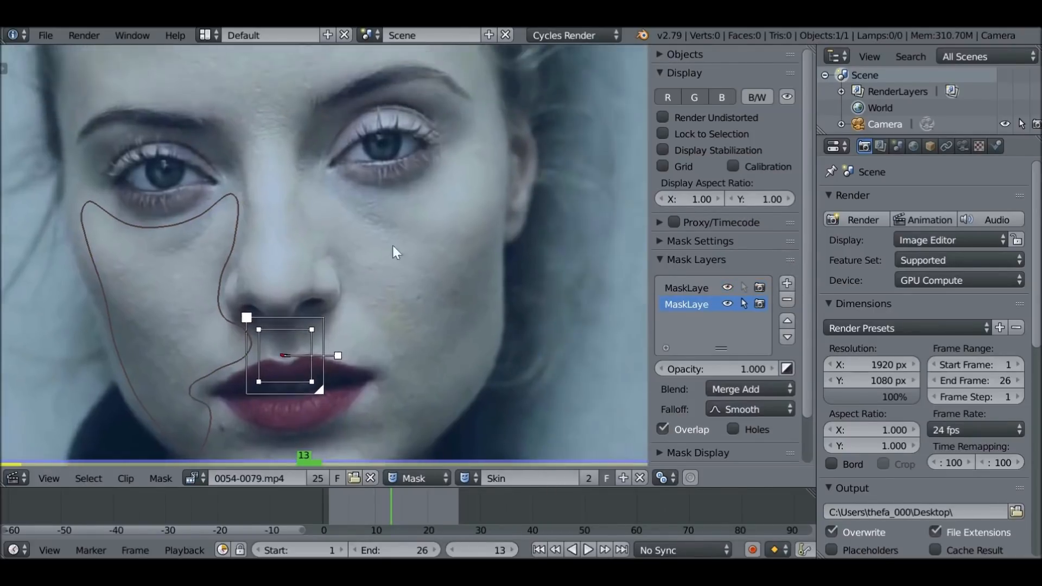
pyautogui.keyDown('ctrl'); pyautogui.click(337, 191); pyautogui.keyUp('ctrl')
pyautogui.keyDown('ctrl'); pyautogui.click(386, 193); pyautogui.keyUp('ctrl')
pyautogui.keyDown('ctrl'); pyautogui.click(439, 183); pyautogui.keyUp('ctrl')
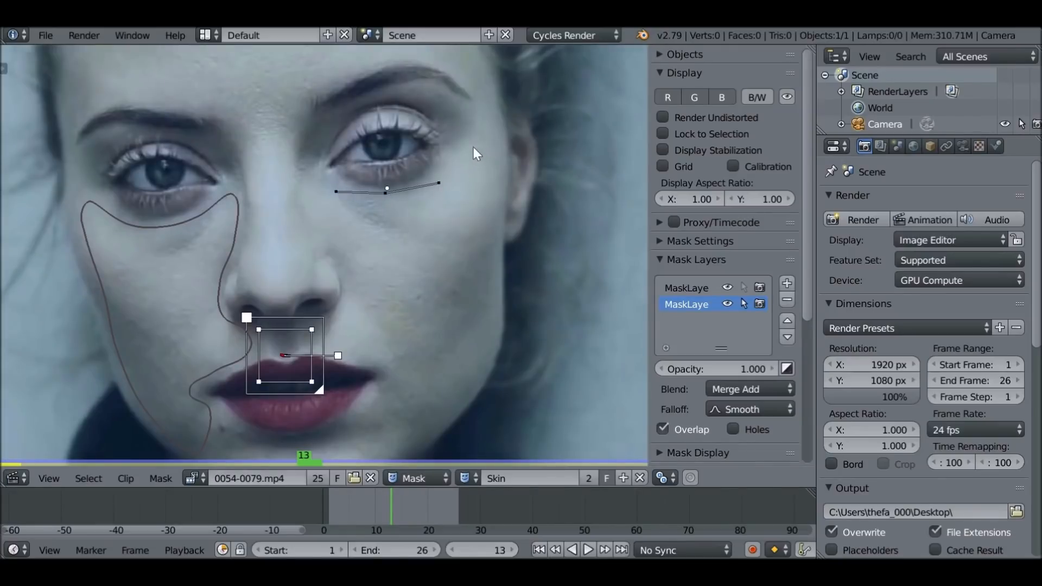
pyautogui.keyDown('ctrl'); pyautogui.click(486, 279); pyautogui.keyUp('ctrl')
pyautogui.keyDown('ctrl'); pyautogui.click(496, 332); pyautogui.keyUp('ctrl')
pyautogui.keyDown('ctrl'); pyautogui.click(472, 382); pyautogui.keyUp('ctrl')
pyautogui.keyDown('ctrl'); pyautogui.click(430, 425); pyautogui.keyUp('ctrl')
# Continue the image-right cheek outline around the chin side and mouth corner to above the upper lip
pyautogui.moveTo(430, 425); pyautogui.dragTo(430, 354, button='middle')
pyautogui.keyDown('ctrl'); pyautogui.click(403, 365); pyautogui.keyUp('ctrl')
pyautogui.keyDown('ctrl'); pyautogui.click(386, 344); pyautogui.keyUp('ctrl')
pyautogui.keyDown('ctrl'); pyautogui.click(394, 309); pyautogui.keyUp('ctrl')
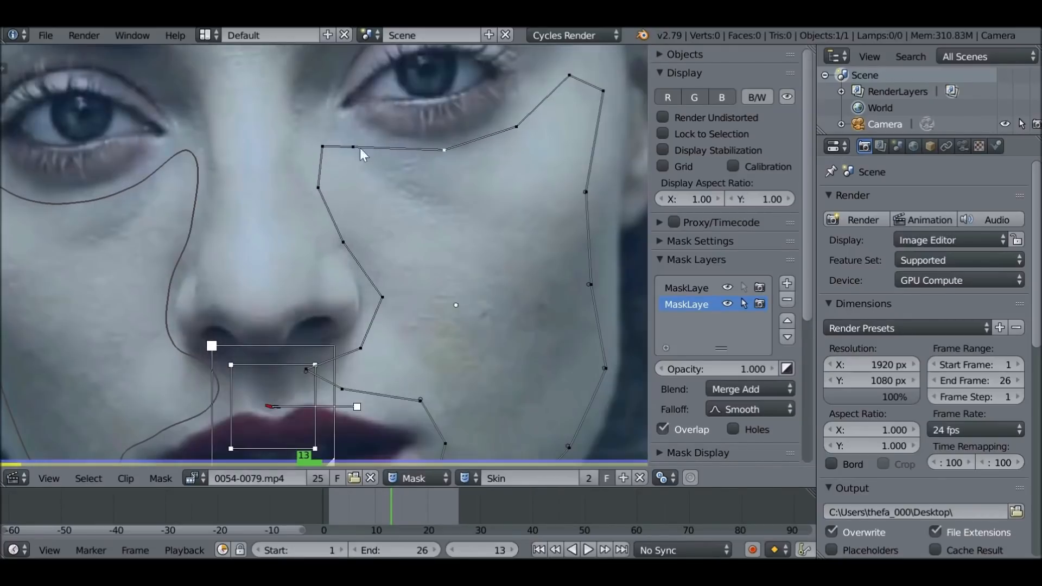
# Bring the image-right cheek outline up along the nose to the inner eye, close it and adjust its points
pyautogui.moveTo(353, 147); pyautogui.dragTo(353, 142)
pyautogui.moveTo(322, 146); pyautogui.dragTo(323, 138)
pyautogui.moveTo(343, 242); pyautogui.dragTo(350, 242)
pyautogui.moveTo(382, 297); pyautogui.dragTo(377, 299)
pyautogui.moveTo(377, 296); pyautogui.dragTo(345, 241, button='middle')
pyautogui.moveTo(553, 137); pyautogui.dragTo(566, 138)
pyautogui.moveTo(558, 229); pyautogui.dragTo(560, 229)
pyautogui.moveTo(298, 328); pyautogui.dragTo(274, 210, button='middle')
pyautogui.moveTo(286, 217); pyautogui.dragTo(272, 217)
pyautogui.moveTo(249, 198); pyautogui.dragTo(265, 194)
pyautogui.moveTo(374, 330); pyautogui.dragTo(356, 327)
pyautogui.scroll(-3, 484, 211)
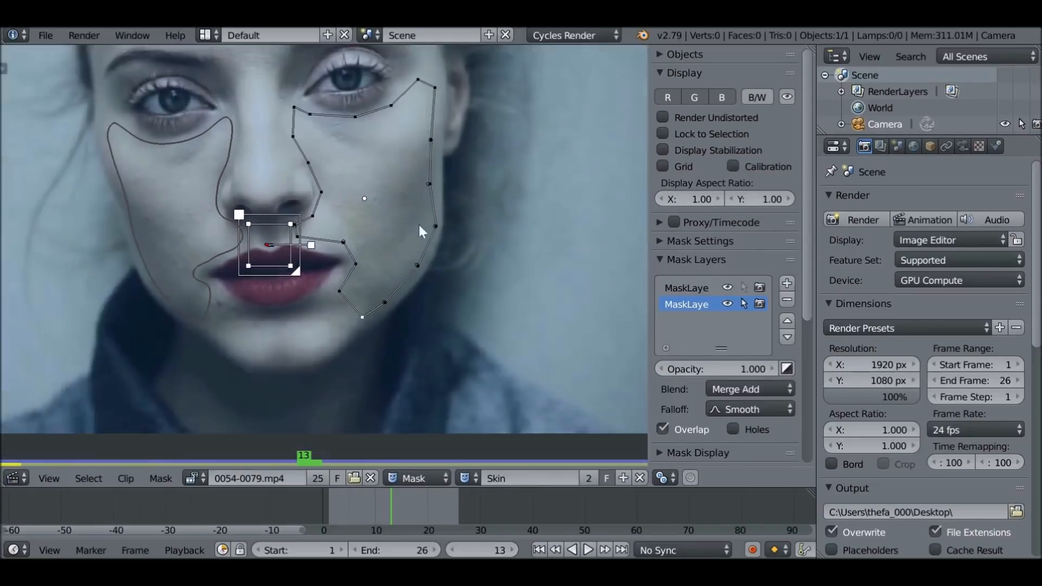
# Set the Auto handle type on all points of the image-right cheek outline and fine-tune its shape near the mouth
pyautogui.moveTo(488, 206); pyautogui.dragTo(532, 274, button='middle')
pyautogui.press('a')
pyautogui.press('a')
pyautogui.press('v')
pyautogui.scroll(3, 434, 325)
pyautogui.moveTo(448, 361); pyautogui.dragTo(444, 366)
pyautogui.scroll(-4, 449, 200)
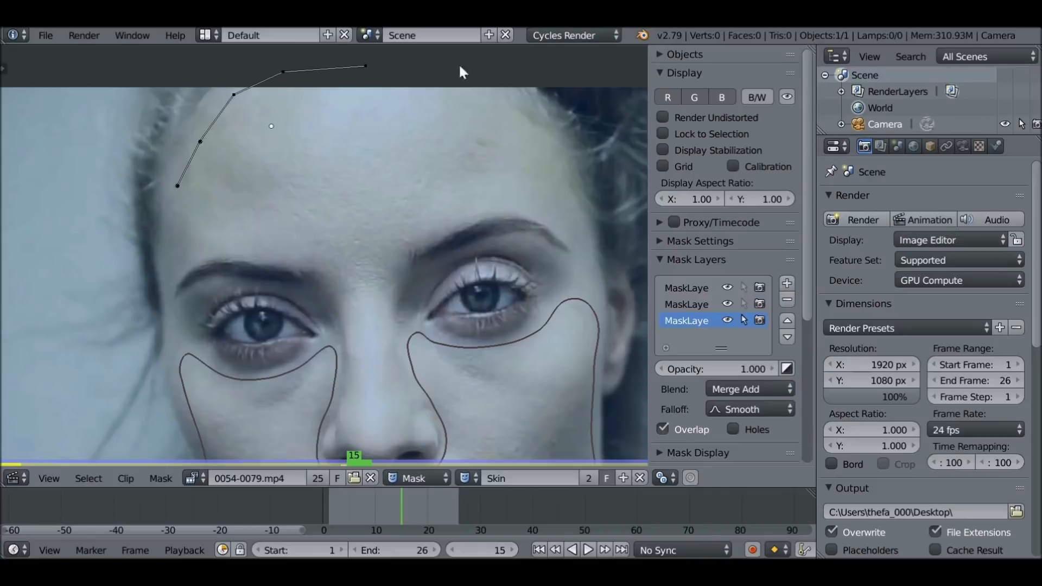
# Outline the forehead in a third mask layer, following the upper edges of both eyebrows and dipping between them
pyautogui.keyDown('ctrl'); pyautogui.click(459, 67); pyautogui.keyUp('ctrl')
pyautogui.keyDown('ctrl'); pyautogui.click(519, 206); pyautogui.keyUp('ctrl')
pyautogui.keyDown('ctrl'); pyautogui.click(369, 281); pyautogui.keyUp('ctrl')
pyautogui.keyDown('ctrl'); pyautogui.click(300, 236); pyautogui.keyUp('ctrl')
pyautogui.keyDown('ctrl'); pyautogui.click(167, 250); pyautogui.keyUp('ctrl')
pyautogui.keyDown('ctrl'); pyautogui.click(177, 187); pyautogui.keyUp('ctrl')
pyautogui.scroll(2, 228, 217)
pyautogui.moveTo(228, 228); pyautogui.dragTo(228, 223)
pyautogui.moveTo(75, 246); pyautogui.dragTo(81, 279)
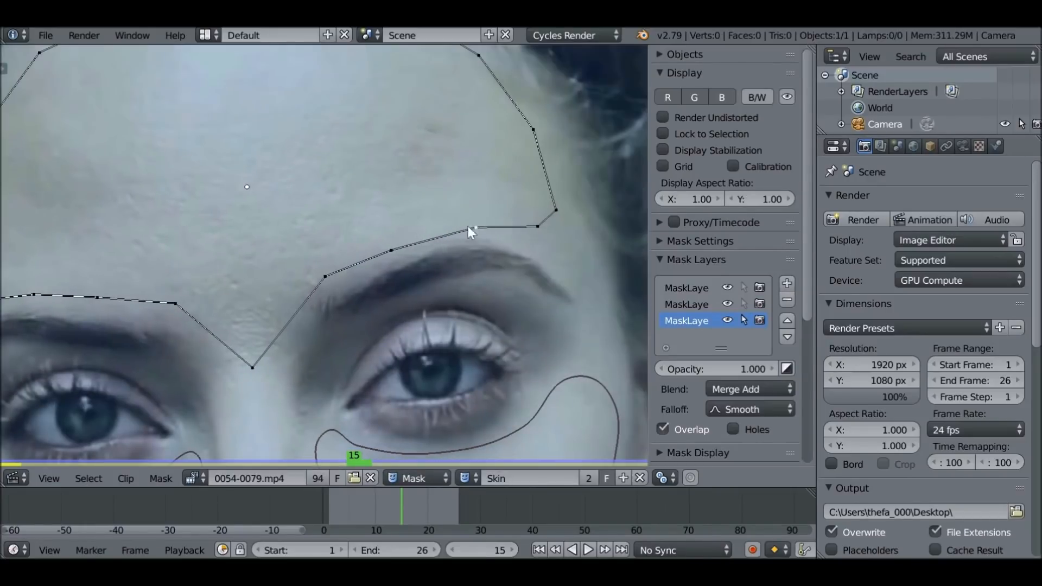
# Set the Auto handle type on all points of the forehead outline
pyautogui.scroll(-3, 493, 222)
pyautogui.press('a')
pyautogui.press('v')
pyautogui.click(293, 204)
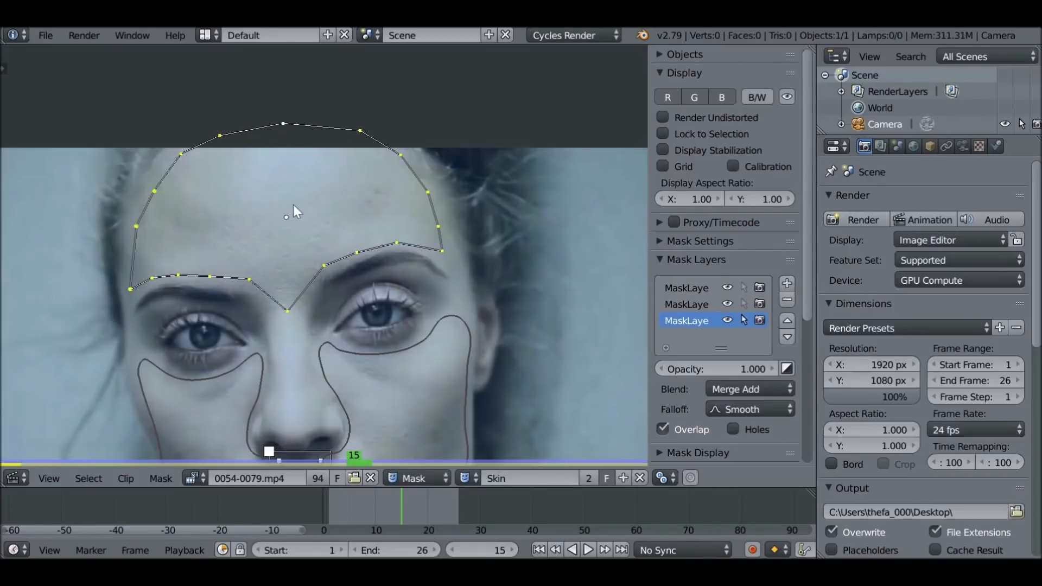
# Adjust the forehead outline's points along both eyebrows and at the dip above the nose
pyautogui.scroll(4, 290, 205)
pyautogui.moveTo(260, 392); pyautogui.dragTo(386, 270, button='middle')
pyautogui.moveTo(419, 266); pyautogui.dragTo(392, 271)
pyautogui.moveTo(360, 273); pyautogui.dragTo(361, 284)
pyautogui.moveTo(108, 217); pyautogui.dragTo(480, 254, button='middle')
pyautogui.moveTo(325, 242); pyautogui.dragTo(278, 223)
pyautogui.moveTo(543, 223); pyautogui.dragTo(155, 262, button='middle')
pyautogui.click(249, 265)
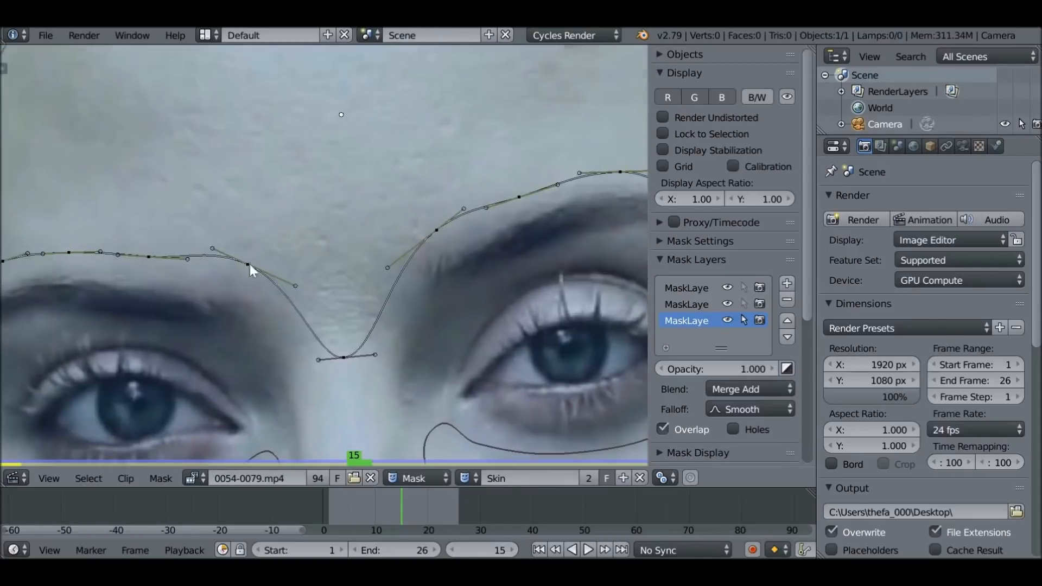
pyautogui.moveTo(489, 217); pyautogui.dragTo(242, 287, button='middle')
pyautogui.click(447, 278)
pyautogui.scroll(-5, 426, 176)
pyautogui.click(438, 182)
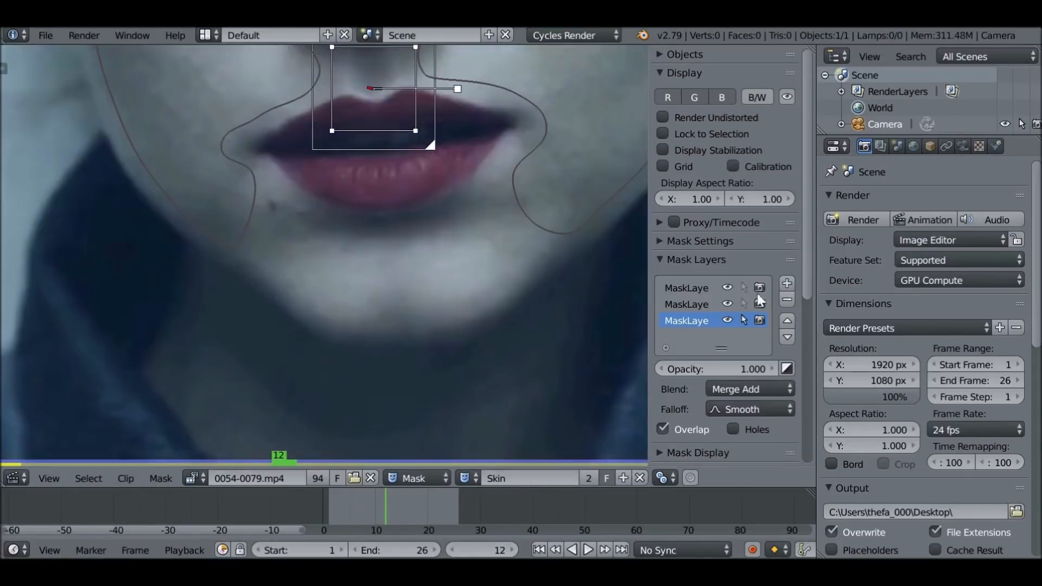
# Add a fourth mask layer and outline the image-left half of the chin below the lower lip
pyautogui.click(787, 282)
pyautogui.keyDown('ctrl'); pyautogui.click(249, 213); pyautogui.keyUp('ctrl')
pyautogui.keyDown('ctrl'); pyautogui.click(295, 206); pyautogui.keyUp('ctrl')
pyautogui.keyDown('ctrl'); pyautogui.click(317, 215); pyautogui.keyUp('ctrl')
pyautogui.keyDown('ctrl'); pyautogui.click(336, 219); pyautogui.keyUp('ctrl')
pyautogui.keyDown('ctrl'); pyautogui.click(356, 229); pyautogui.keyUp('ctrl')
pyautogui.keyDown('ctrl'); pyautogui.click(373, 254); pyautogui.keyUp('ctrl')
pyautogui.keyDown('ctrl'); pyautogui.click(378, 296); pyautogui.keyUp('ctrl')
pyautogui.keyDown('ctrl'); pyautogui.click(366, 316); pyautogui.keyUp('ctrl')
pyautogui.keyDown('ctrl'); pyautogui.click(334, 315); pyautogui.keyUp('ctrl')
# Set the Auto handle type on all points of the image-left chin outline
pyautogui.press('a')
pyautogui.press('a')
pyautogui.press('v')
# Adjust the image-left chin outline's points along the mouth corner, lower lip and jaw, then make its layer unselectable
pyautogui.scroll(3, 218, 235)
pyautogui.moveTo(254, 166); pyautogui.dragTo(258, 161)
pyautogui.moveTo(381, 339); pyautogui.dragTo(383, 353)
pyautogui.moveTo(451, 396); pyautogui.dragTo(453, 403)
pyautogui.moveTo(514, 398); pyautogui.dragTo(519, 401)
pyautogui.moveTo(496, 224); pyautogui.dragTo(497, 232)
pyautogui.moveTo(453, 203); pyautogui.dragTo(452, 209)
pyautogui.moveTo(497, 232); pyautogui.dragTo(495, 237)
pyautogui.moveTo(417, 244); pyautogui.dragTo(339, 245, button='middle')
pyautogui.moveTo(180, 162); pyautogui.dragTo(189, 153)
pyautogui.moveTo(213, 205); pyautogui.dragTo(253, 210)
pyautogui.moveTo(280, 189); pyautogui.dragTo(285, 188)
pyautogui.moveTo(297, 185); pyautogui.dragTo(298, 176)
pyautogui.moveTo(189, 154); pyautogui.dragTo(190, 146)
pyautogui.scroll(-5, 326, 250)
pyautogui.press('a')
pyautogui.press('a')
pyautogui.click(744, 337)
# Add a fifth mask layer and draw a closed outline around the image-right half of the chin
pyautogui.click(787, 284)
pyautogui.scroll(2, 536, 253)
pyautogui.moveTo(535, 253); pyautogui.dragTo(445, 254, button='middle')
pyautogui.keyDown('ctrl'); pyautogui.click(442, 184); pyautogui.keyUp('ctrl')
pyautogui.keyDown('ctrl'); pyautogui.click(388, 328); pyautogui.keyUp('ctrl')
pyautogui.keyDown('ctrl'); pyautogui.click(420, 306); pyautogui.keyUp('ctrl')
pyautogui.keyDown('ctrl'); pyautogui.click(445, 285); pyautogui.keyUp('ctrl')
pyautogui.keyDown('ctrl'); pyautogui.click(467, 266); pyautogui.keyUp('ctrl')
pyautogui.keyDown('ctrl'); pyautogui.click(506, 236); pyautogui.keyUp('ctrl')
pyautogui.hotkey('alt', 'c')
# Smooth the image-right chin outline with Auto handles, adjust its inner edge and make its layer unselectable
pyautogui.press('v')
pyautogui.moveTo(345, 237); pyautogui.dragTo(341, 252)
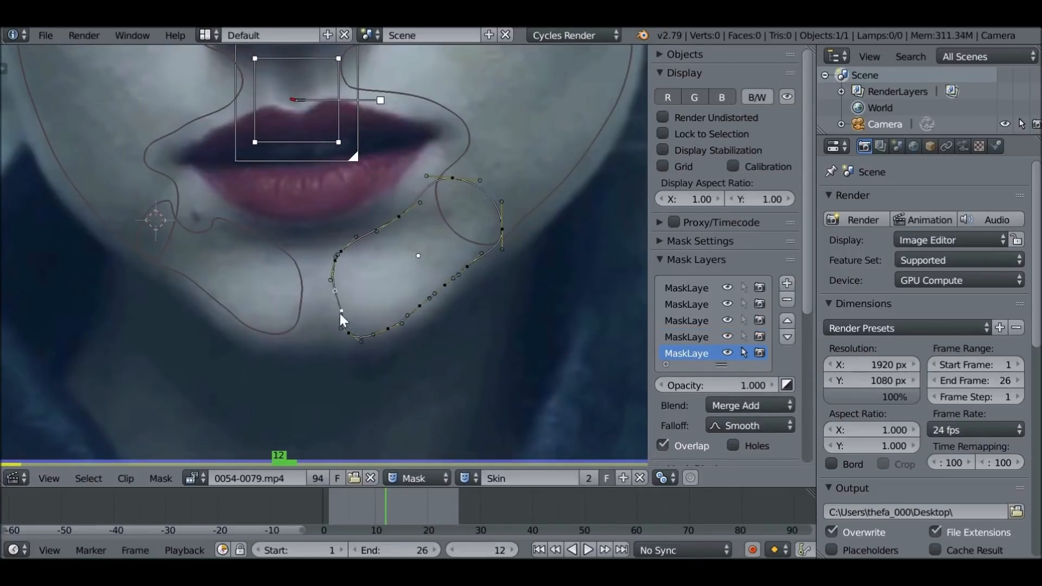
pyautogui.scroll(-2, 329, 253)
pyautogui.press('a')
pyautogui.click(744, 353)
# Play back the clip and inspect whether all the Skin outlines follow the face
pyautogui.press('Home')
pyautogui.hotkey('alt', 'a')
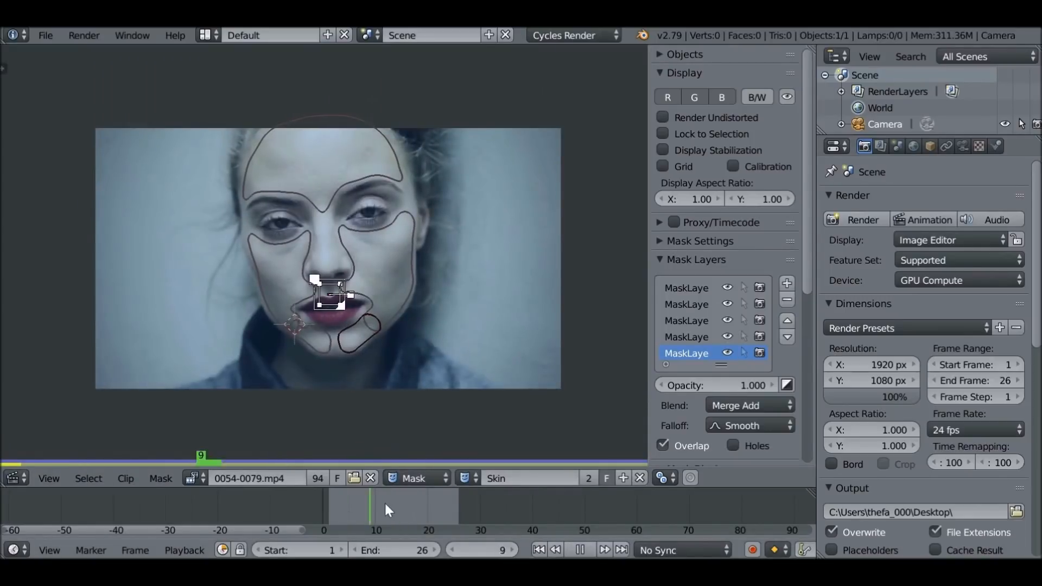
pyautogui.hotkey('alt', 'a')
pyautogui.click(372, 510)
pyautogui.scroll(2, 380, 382)
pyautogui.moveTo(380, 382); pyautogui.dragTo(391, 353, button='middle')
pyautogui.scroll(-2, 469, 223)
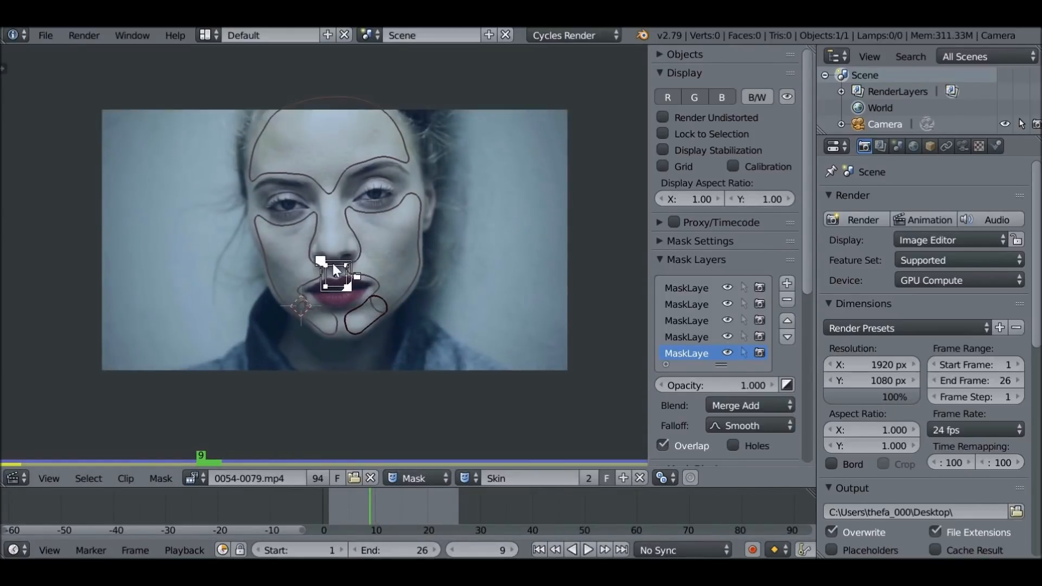
# Switch the mask editor to the Node Editor and move the Movie Clip node clear of the face
pyautogui.click(13, 479)
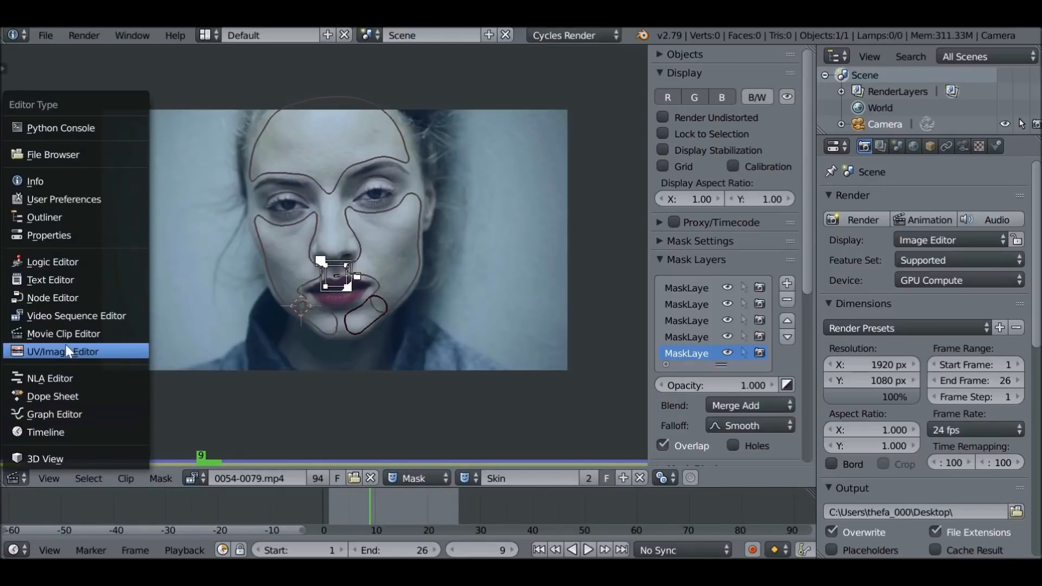
pyautogui.click(67, 297)
pyautogui.moveTo(262, 142); pyautogui.dragTo(159, 130)
pyautogui.moveTo(268, 184); pyautogui.dragTo(417, 185, button='middle')
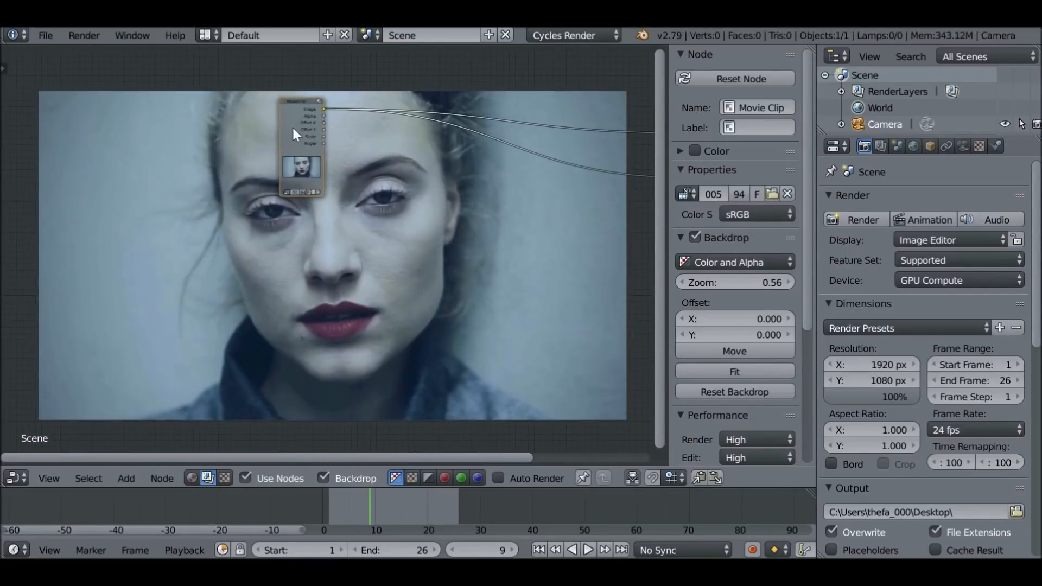
pyautogui.moveTo(292, 127); pyautogui.dragTo(178, 116)
pyautogui.moveTo(273, 151); pyautogui.dragTo(197, 170, button='middle')
# Add a Mix color node and insert it in the link between the Movie Clip and Composite nodes
pyautogui.scroll(3, 236, 172)
pyautogui.hotkey('shift', 'a')
pyautogui.moveTo(236, 175)
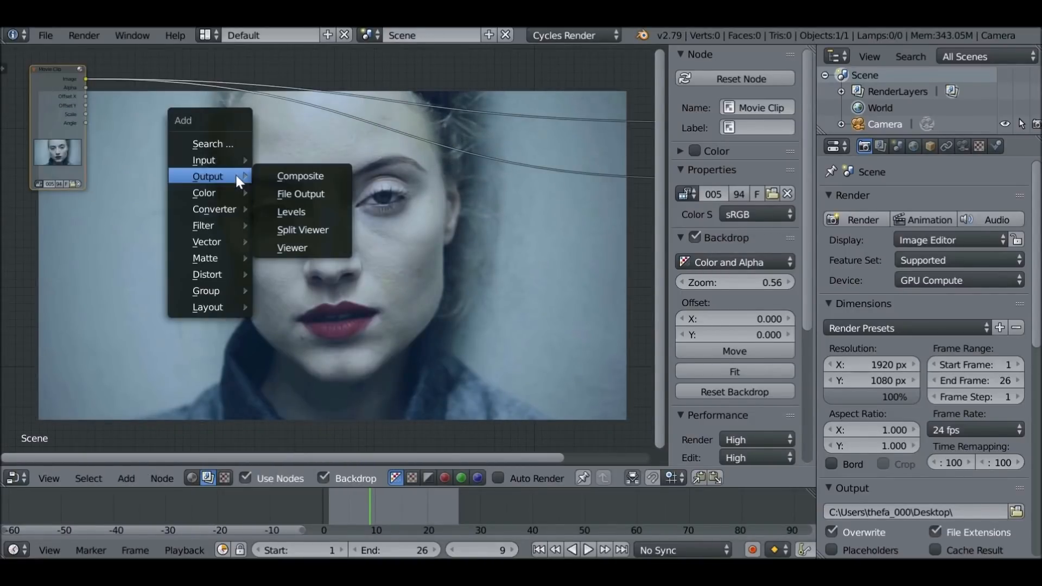
pyautogui.click(314, 334)
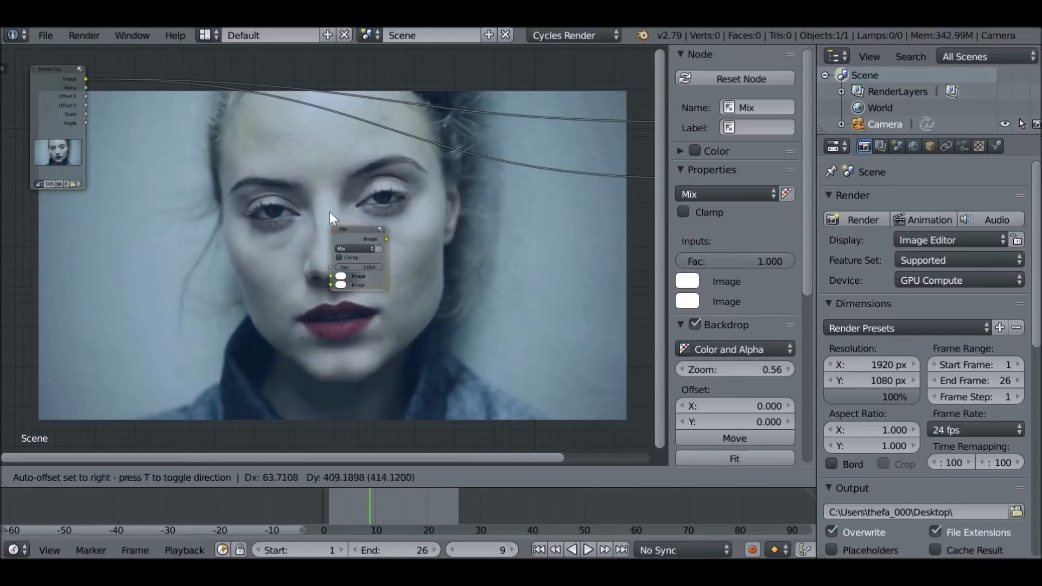
pyautogui.click(369, 119)
pyautogui.moveTo(470, 183); pyautogui.dragTo(384, 215, button='middle')
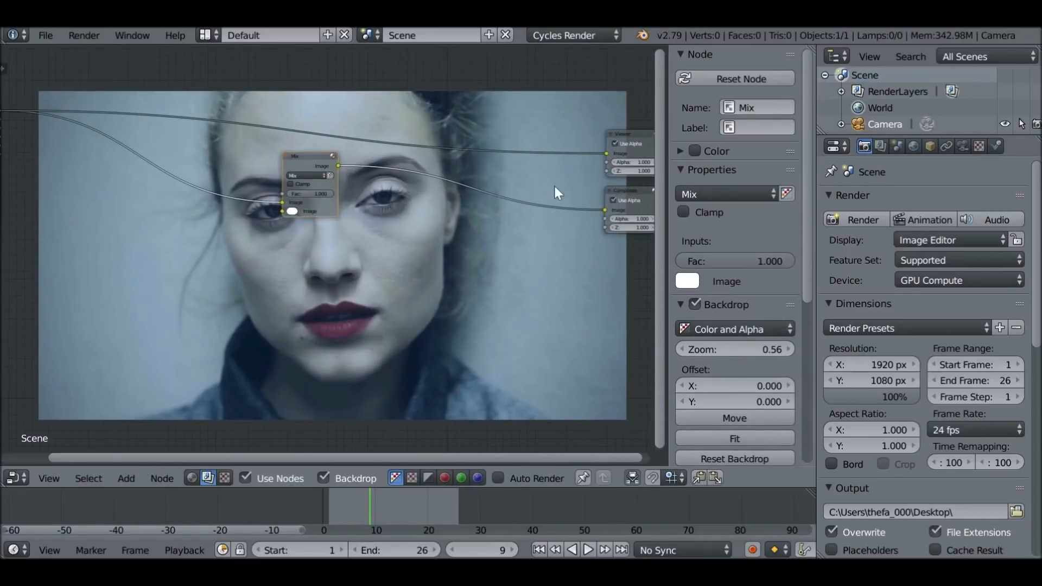
# Connect the Mix node's image output to the Viewer as well, and rearrange the Composite and Mix nodes
pyautogui.moveTo(640, 191); pyautogui.dragTo(618, 190)
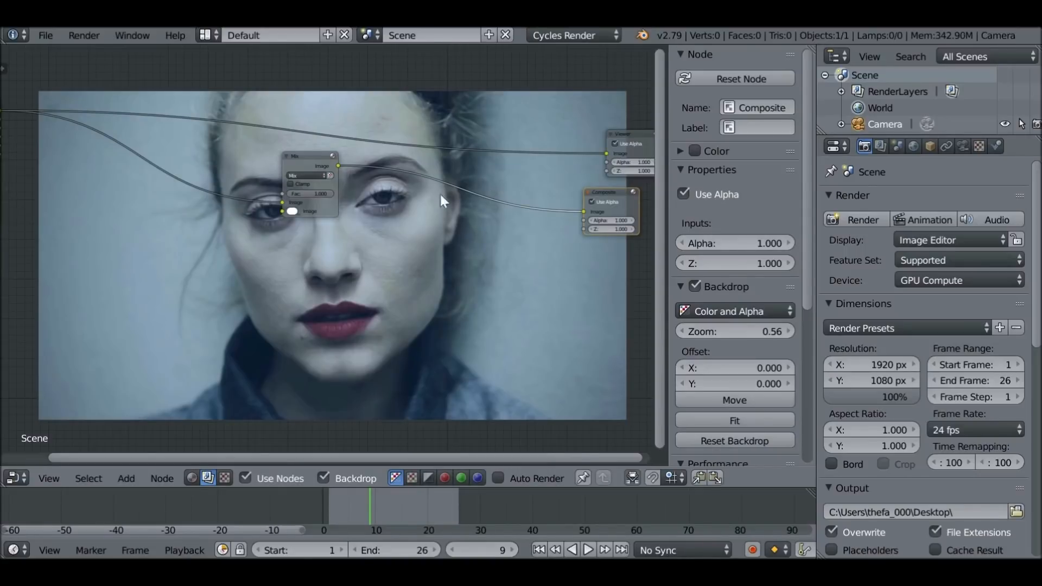
pyautogui.keyDown('ctrl'); pyautogui.keyDown('shift'); pyautogui.click(319, 160); pyautogui.keyUp('shift'); pyautogui.keyUp('ctrl')
pyautogui.moveTo(333, 158); pyautogui.dragTo(611, 152)
pyautogui.moveTo(363, 149); pyautogui.dragTo(493, 176, button='middle')
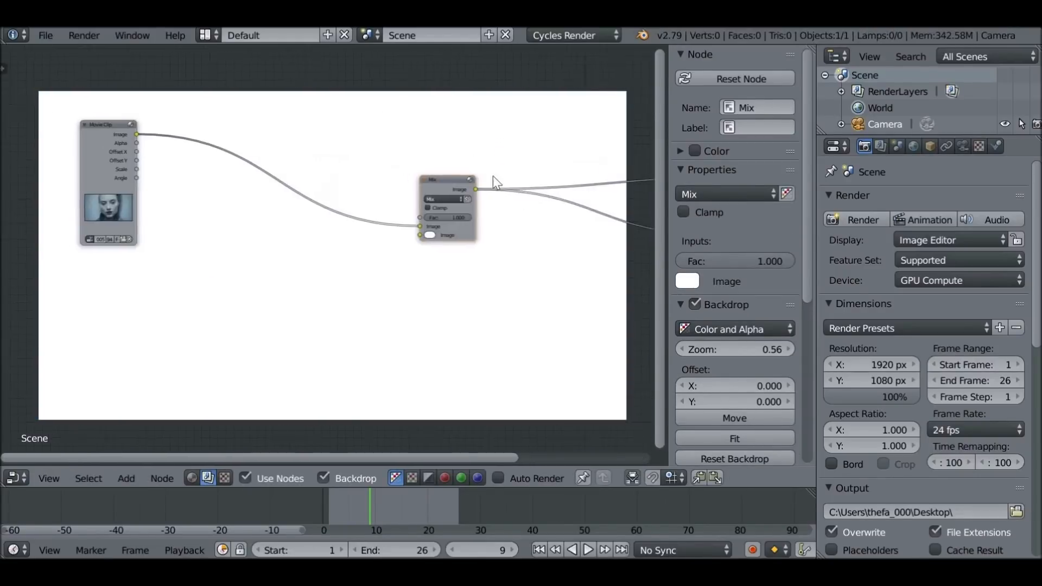
pyautogui.scroll(1, 481, 175)
pyautogui.moveTo(481, 174); pyautogui.dragTo(417, 107)
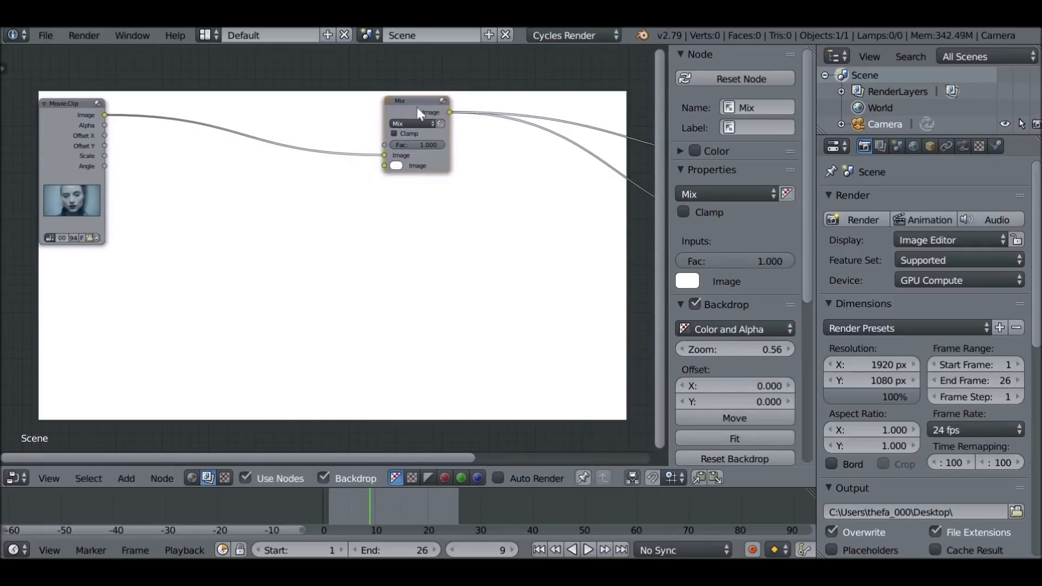
# Add a Mask input node below the Mix node and assign the Nose Left mask to it
pyautogui.hotkey('shift', 'a')
pyautogui.moveTo(252, 261)
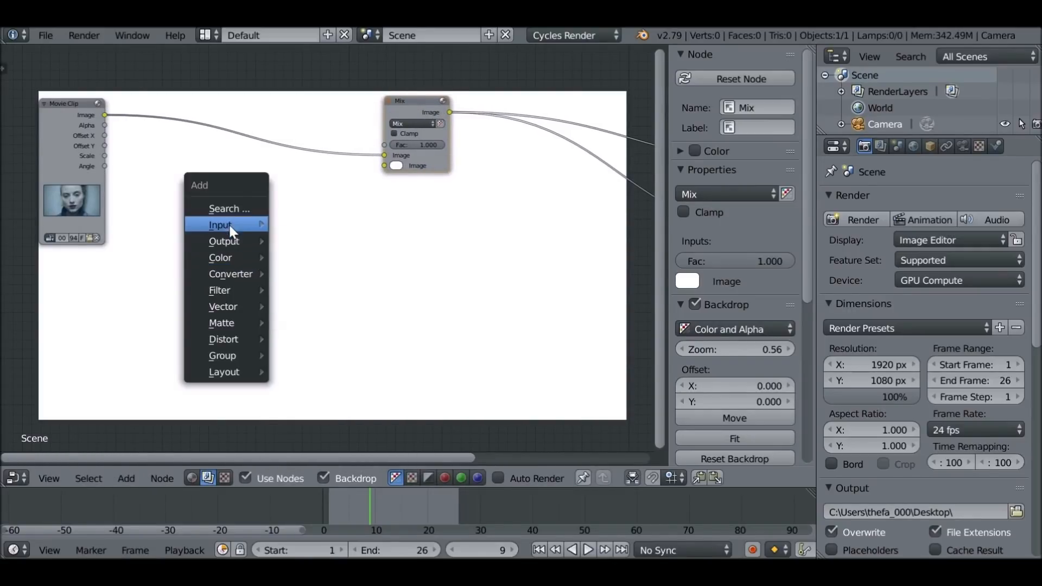
pyautogui.moveTo(228, 223)
pyautogui.click(357, 300)
pyautogui.click(252, 202)
pyautogui.scroll(2, 314, 255)
pyautogui.click(227, 216)
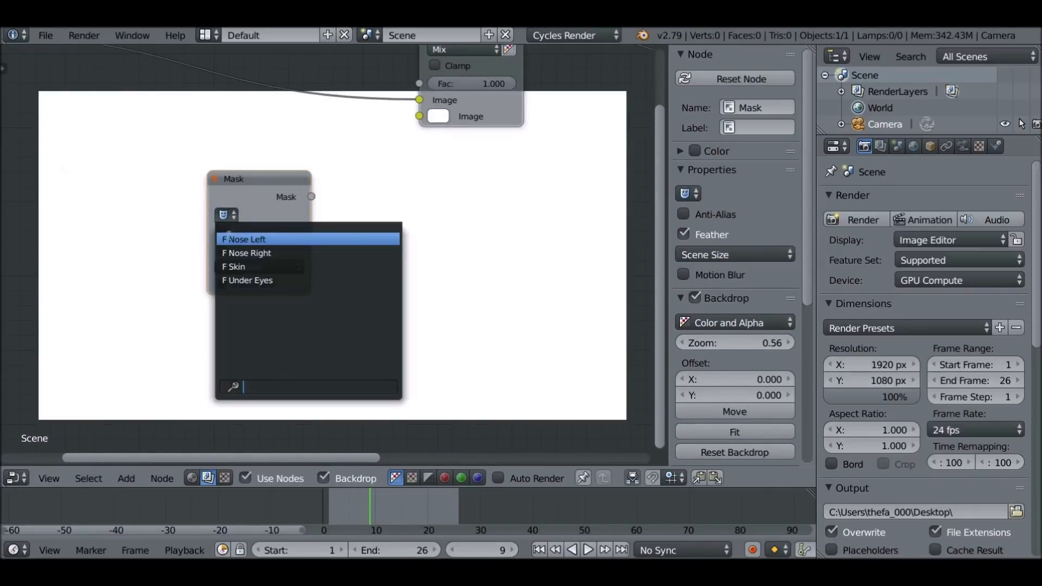
pyautogui.click(262, 240)
# Connect the Nose Left mask output to the Mix node's Fac input and move the mask node off the face
pyautogui.scroll(-1, 323, 239)
pyautogui.moveTo(322, 239); pyautogui.dragTo(319, 240, button='middle')
pyautogui.moveTo(314, 244); pyautogui.dragTo(405, 146)
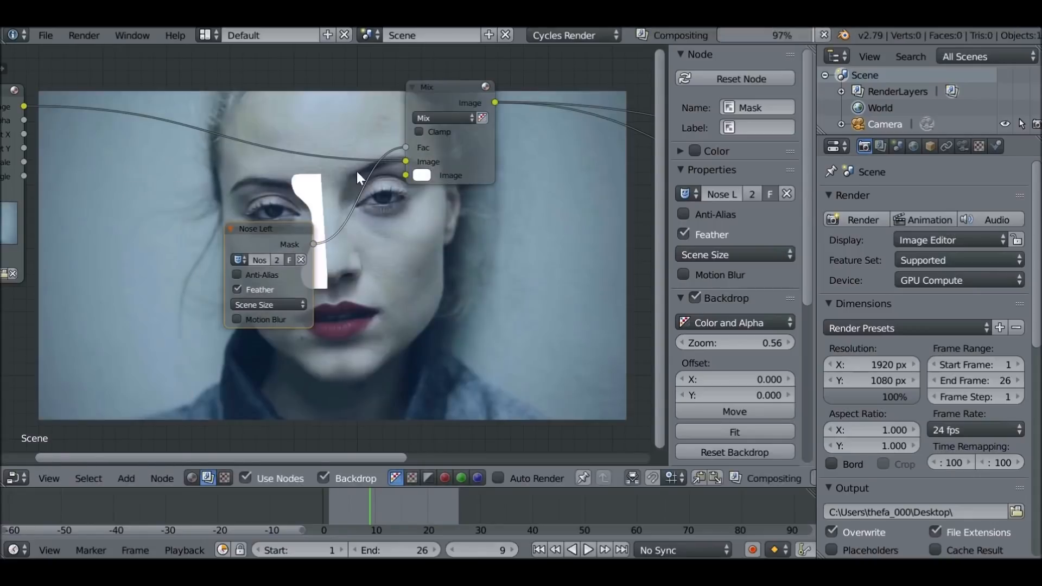
pyautogui.moveTo(285, 224); pyautogui.dragTo(236, 394)
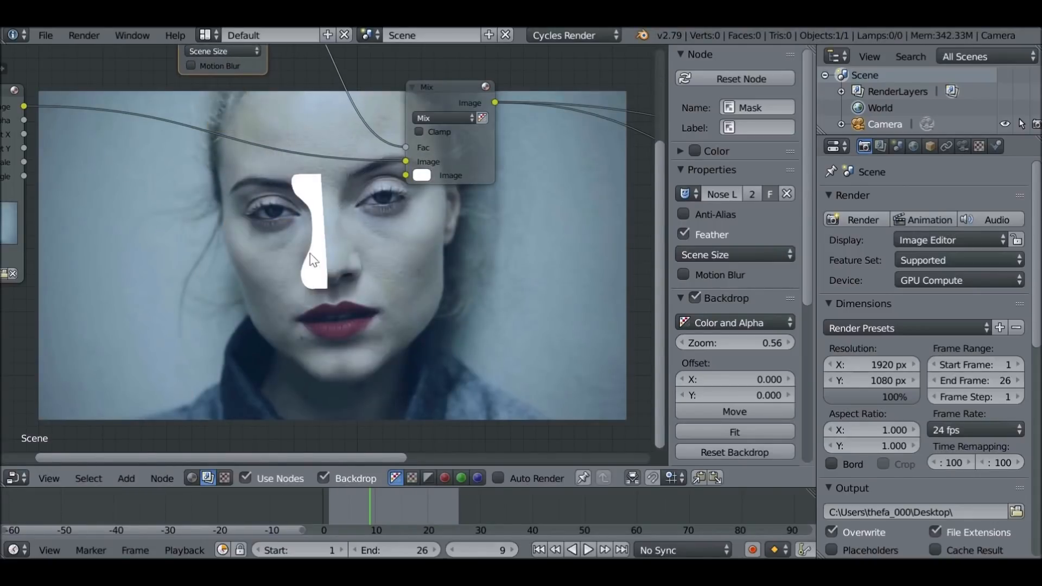
# Duplicate the Mix node and insert the copy in the link after the first Mix node, spacing the two apart
pyautogui.moveTo(411, 121); pyautogui.dragTo(327, 237, button='middle')
pyautogui.scroll(-2, 327, 237)
pyautogui.moveTo(342, 203); pyautogui.dragTo(291, 185)
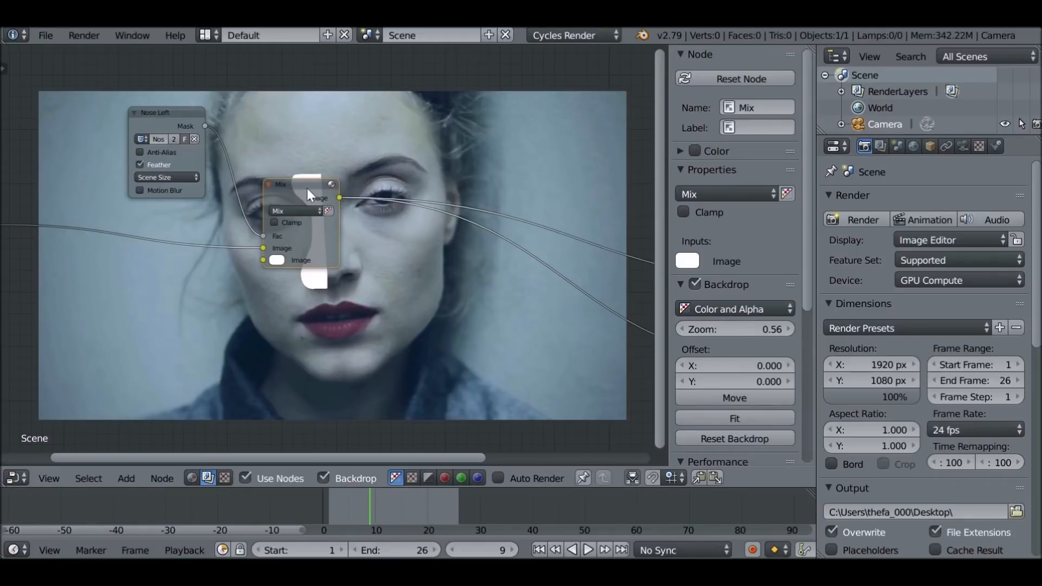
pyautogui.hotkey('shift', 'd')
pyautogui.click(473, 223)
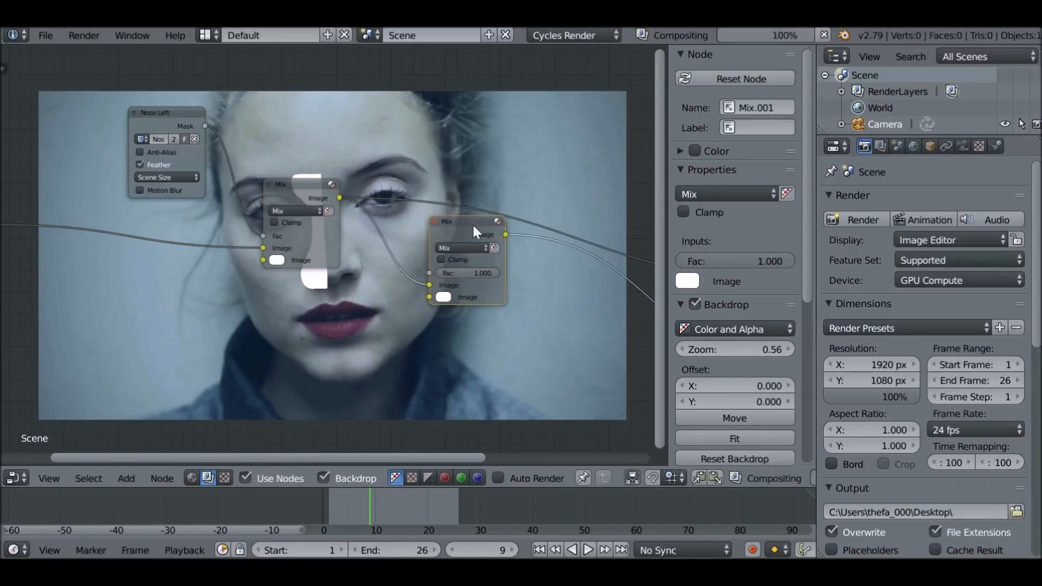
pyautogui.moveTo(494, 233); pyautogui.dragTo(302, 250, button='middle')
pyautogui.moveTo(310, 247); pyautogui.dragTo(630, 300)
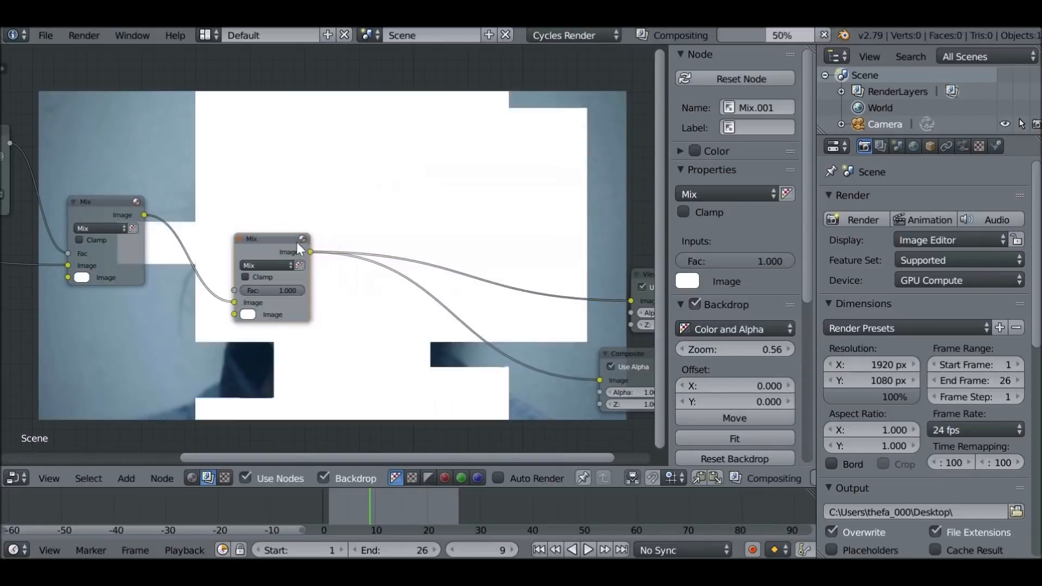
# Duplicate the Nose Left mask node, assign the Nose Right mask to the copy, and connect it to the second Mix node's Fac input
pyautogui.moveTo(139, 202); pyautogui.dragTo(277, 211, button='middle')
pyautogui.moveTo(117, 137); pyautogui.dragTo(118, 130)
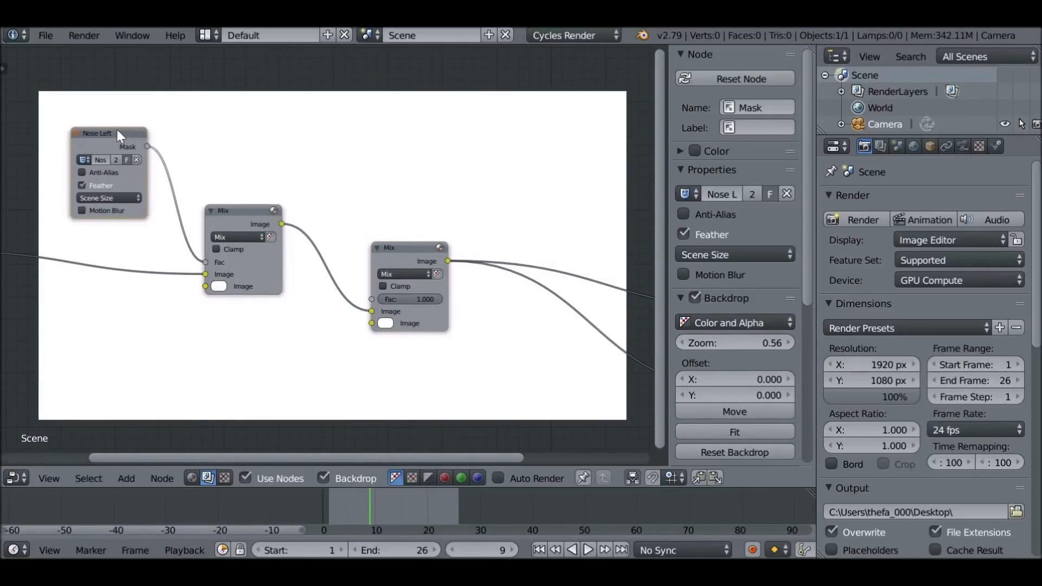
pyautogui.hotkey('shift', 'd')
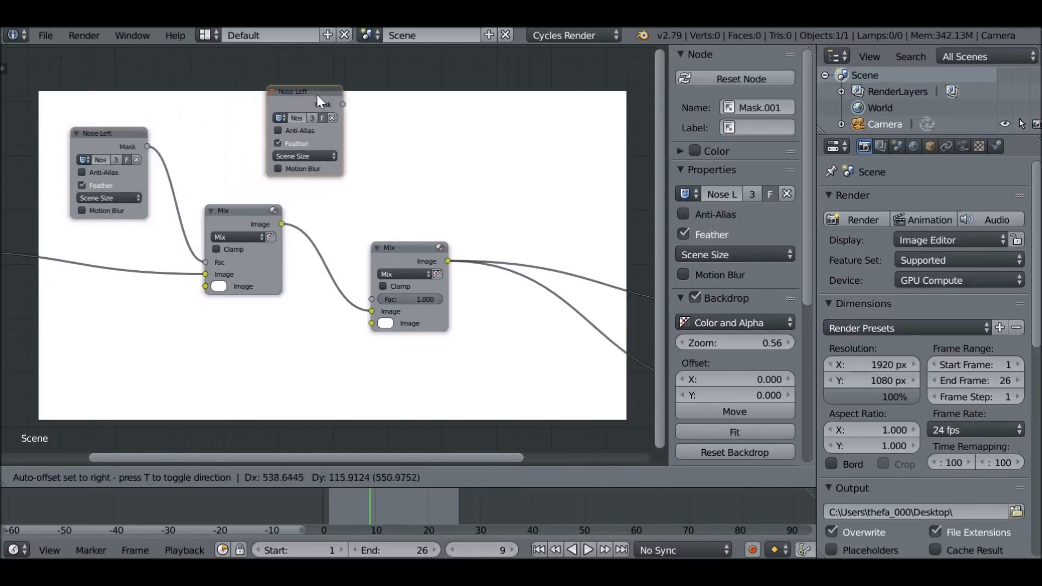
pyautogui.click(315, 97)
pyautogui.scroll(2, 297, 113)
pyautogui.click(265, 126)
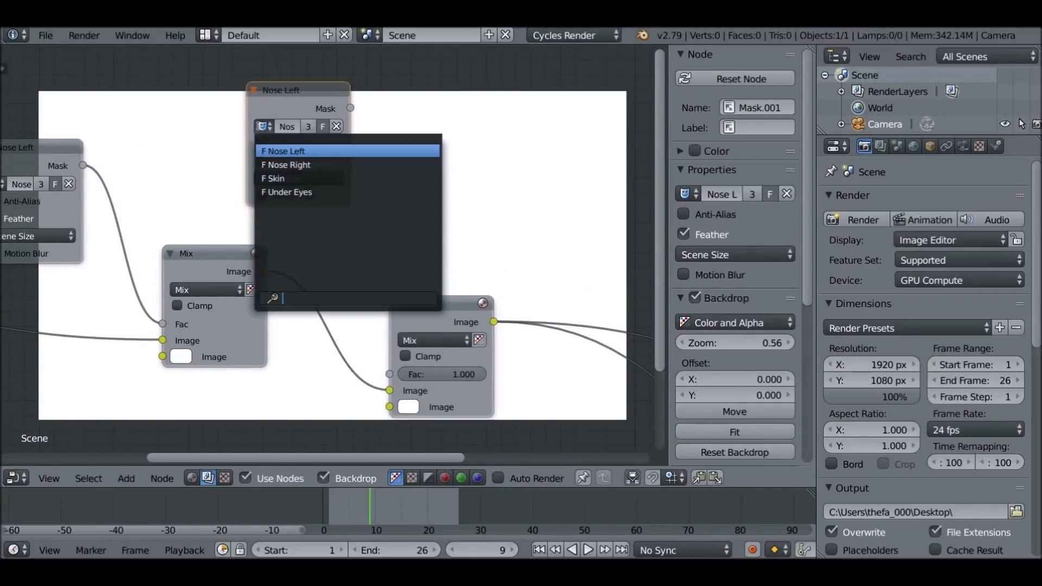
pyautogui.click(322, 164)
pyautogui.moveTo(350, 108); pyautogui.dragTo(391, 377)
pyautogui.moveTo(352, 343); pyautogui.dragTo(361, 154, button='middle')
pyautogui.scroll(-4, 344, 231)
pyautogui.moveTo(344, 231); pyautogui.dragTo(417, 233, button='middle')
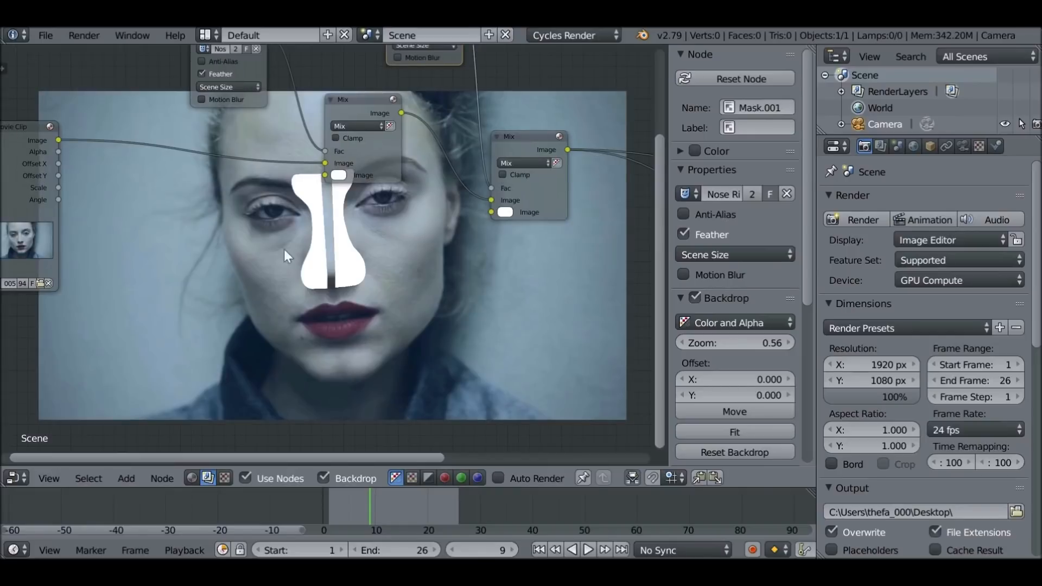
# Connect the Movie Clip image to the first Mix node's second image input and insert a Translate distort node in that link
pyautogui.moveTo(59, 142); pyautogui.dragTo(326, 174)
pyautogui.hotkey('shift', 'a')
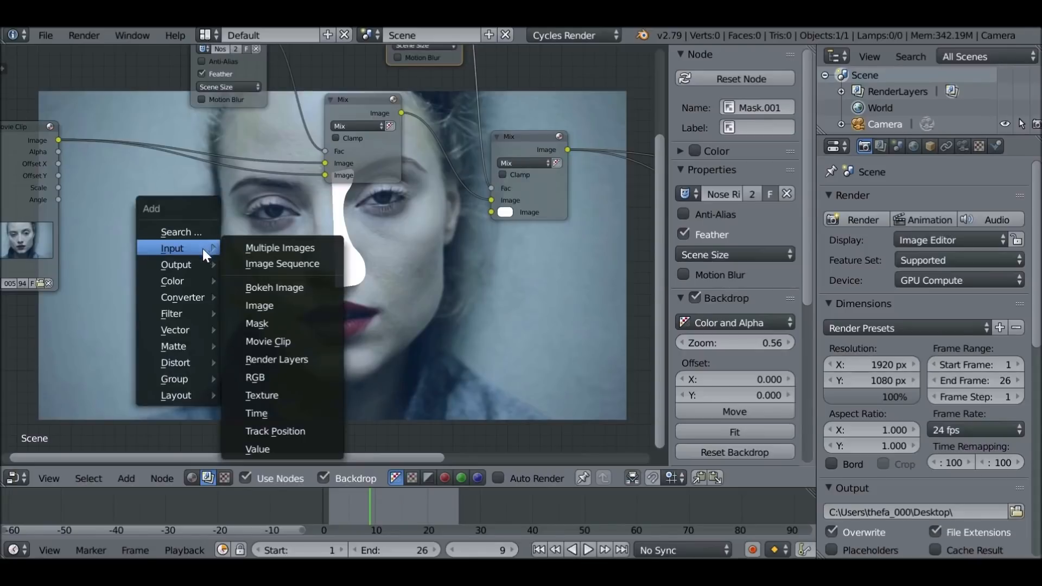
pyautogui.moveTo(186, 363)
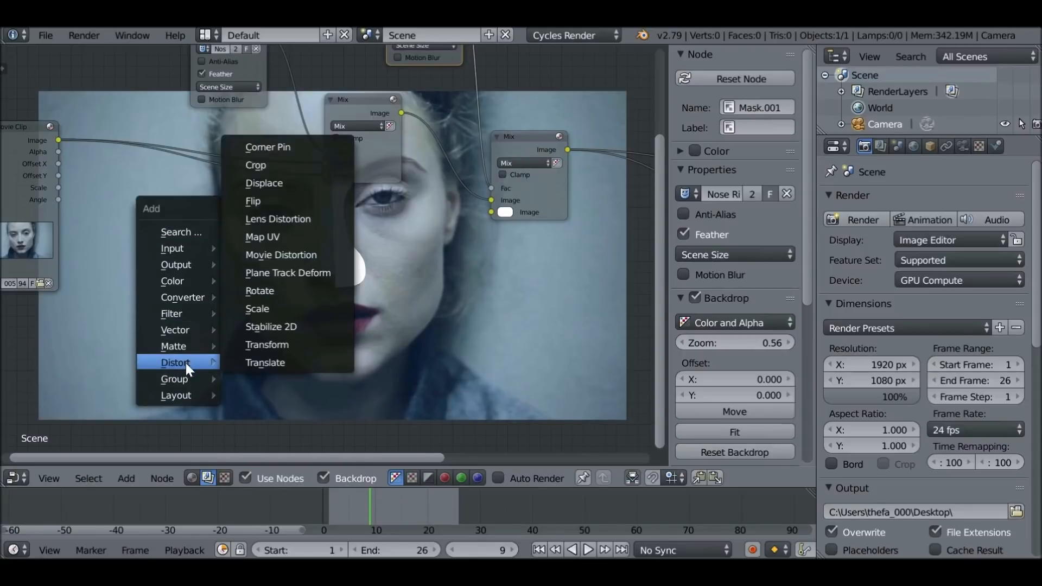
pyautogui.click(291, 363)
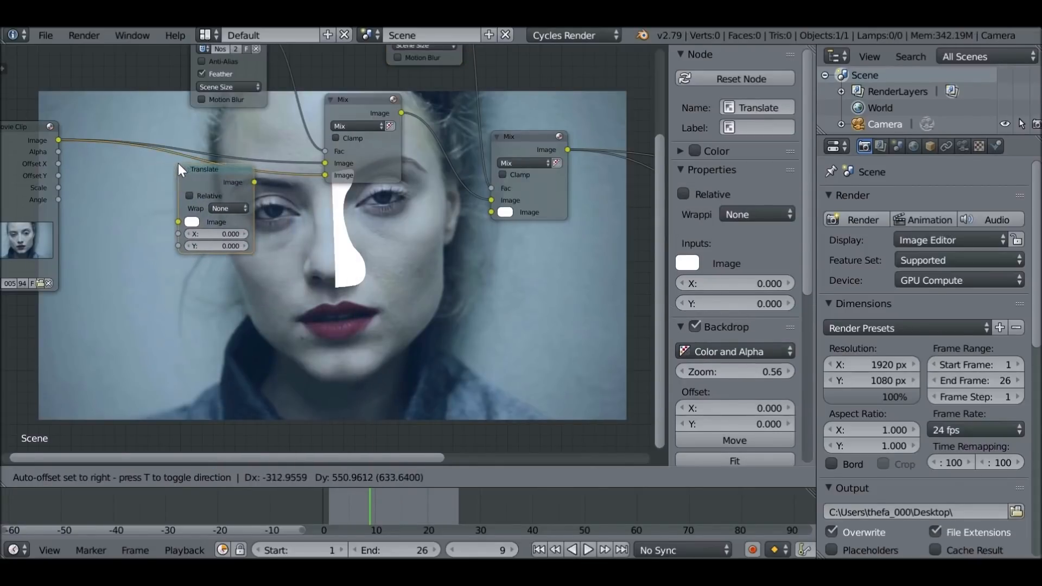
pyautogui.click(178, 164)
# Connect the Movie Clip image to the second Mix node's second image input and insert a duplicate of the Translate node in that link
pyautogui.moveTo(62, 142); pyautogui.dragTo(491, 212)
pyautogui.moveTo(201, 178); pyautogui.dragTo(199, 181)
pyautogui.hotkey('shift', 'd')
pyautogui.click(370, 210)
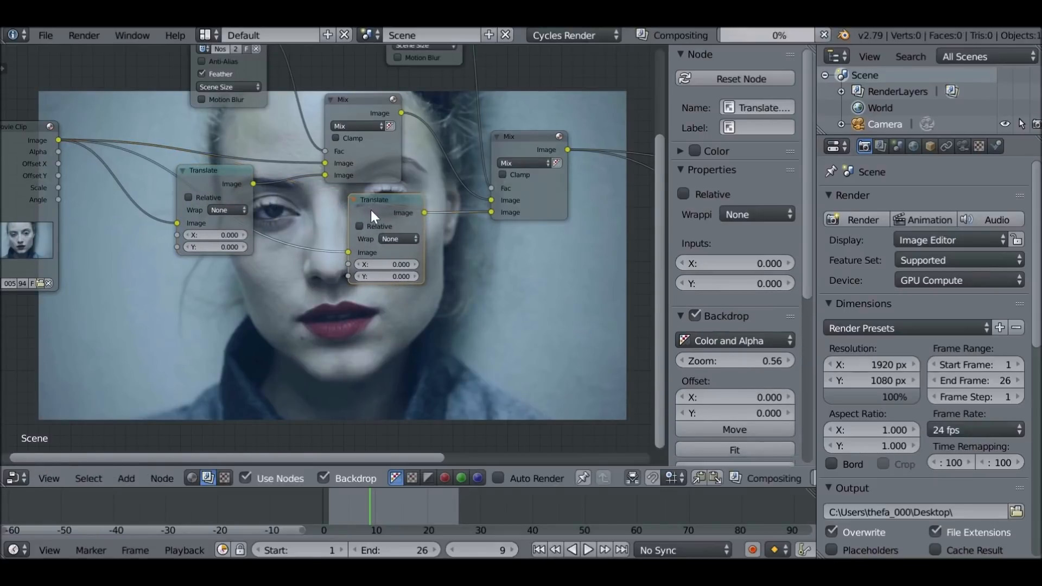
pyautogui.moveTo(389, 204); pyautogui.dragTo(415, 196)
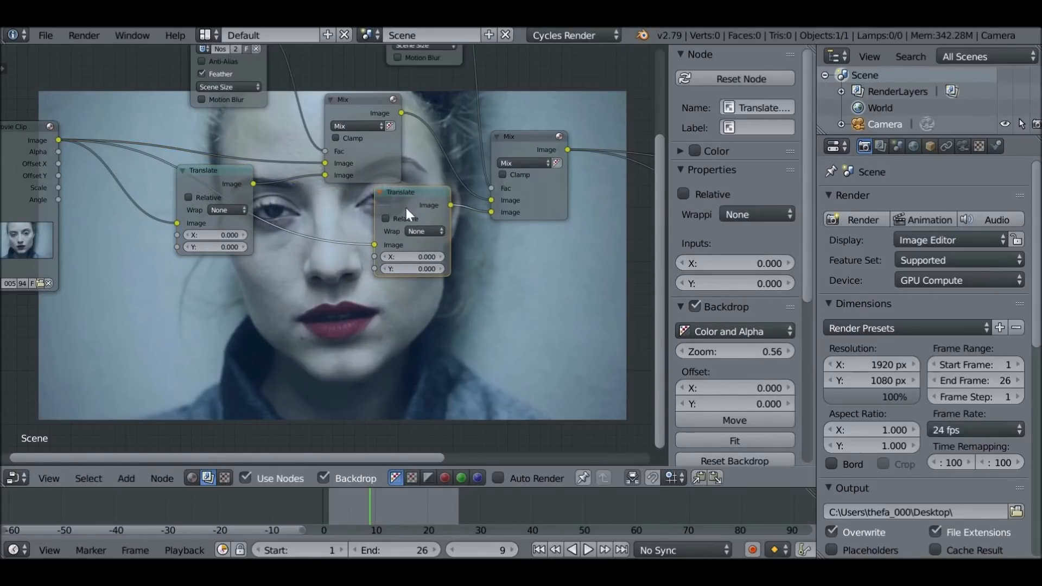
# Try an X offset of 9 on the first Translate node and -8.6 on the second
pyautogui.scroll(3, 363, 181)
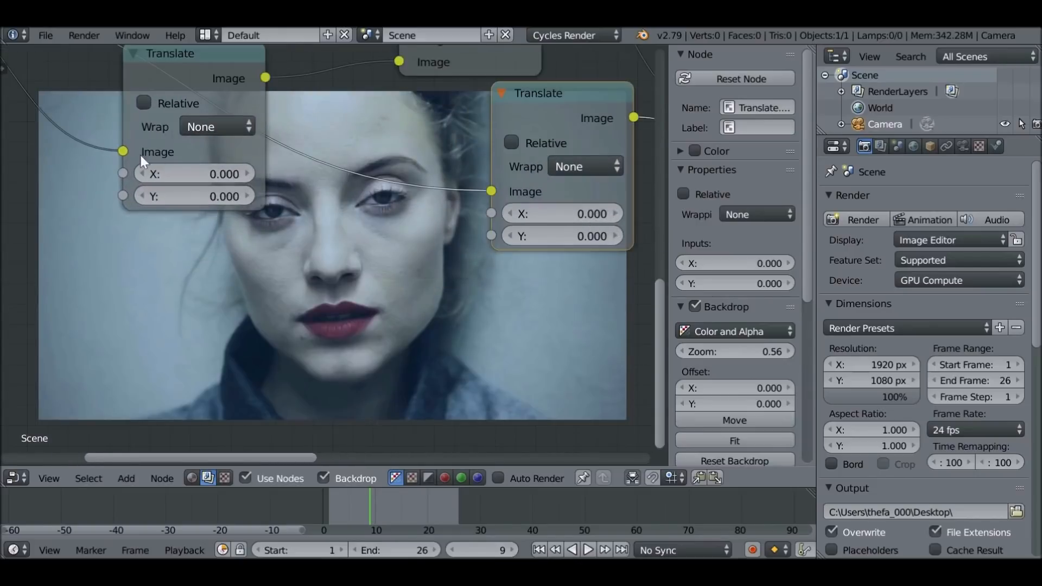
pyautogui.moveTo(178, 171); pyautogui.dragTo(227, 171)
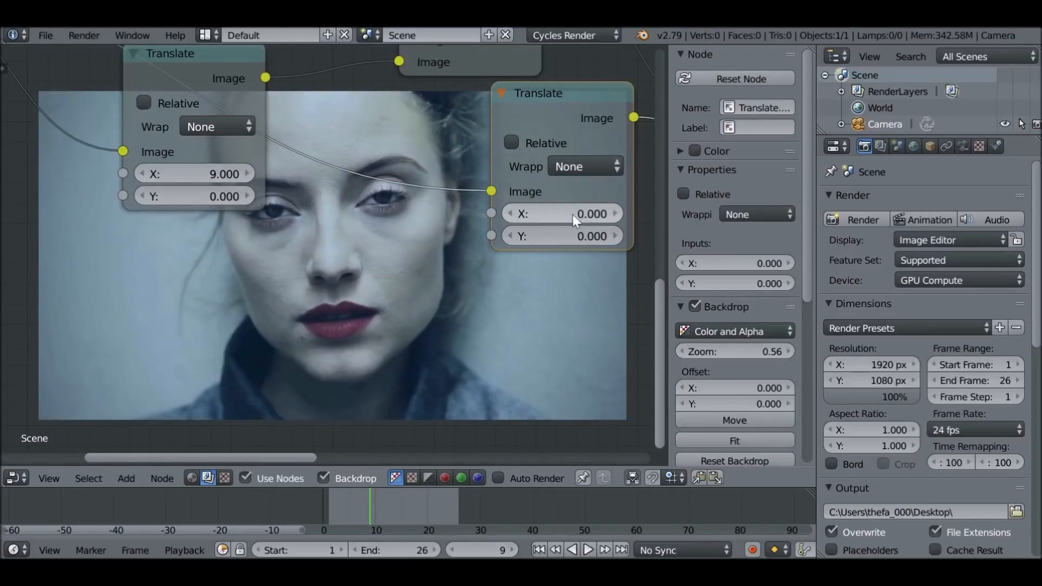
pyautogui.moveTo(552, 213); pyautogui.dragTo(505, 213)
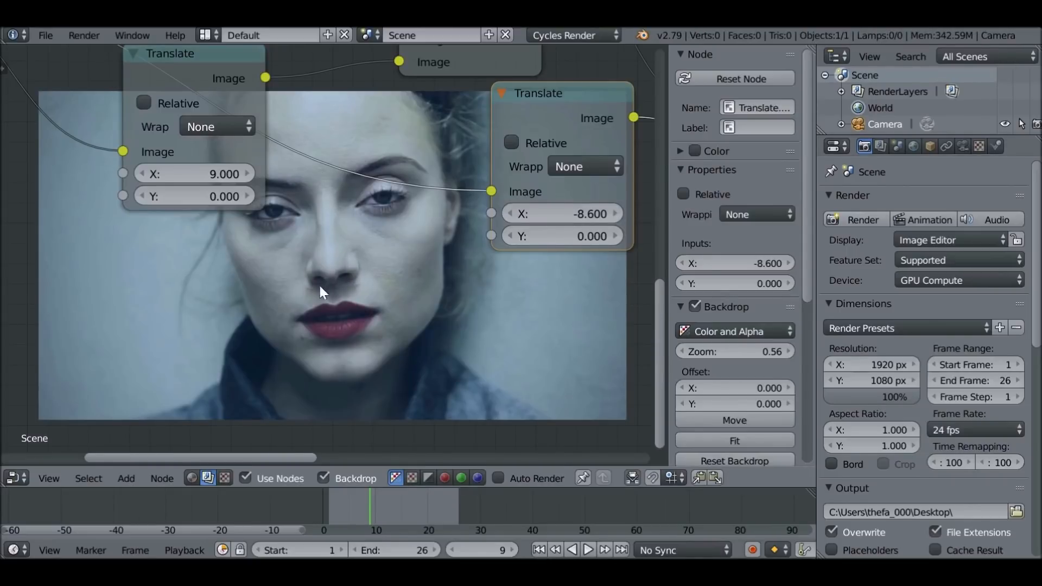
# Reset the X offset of both Translate nodes to 0
pyautogui.click(217, 177)
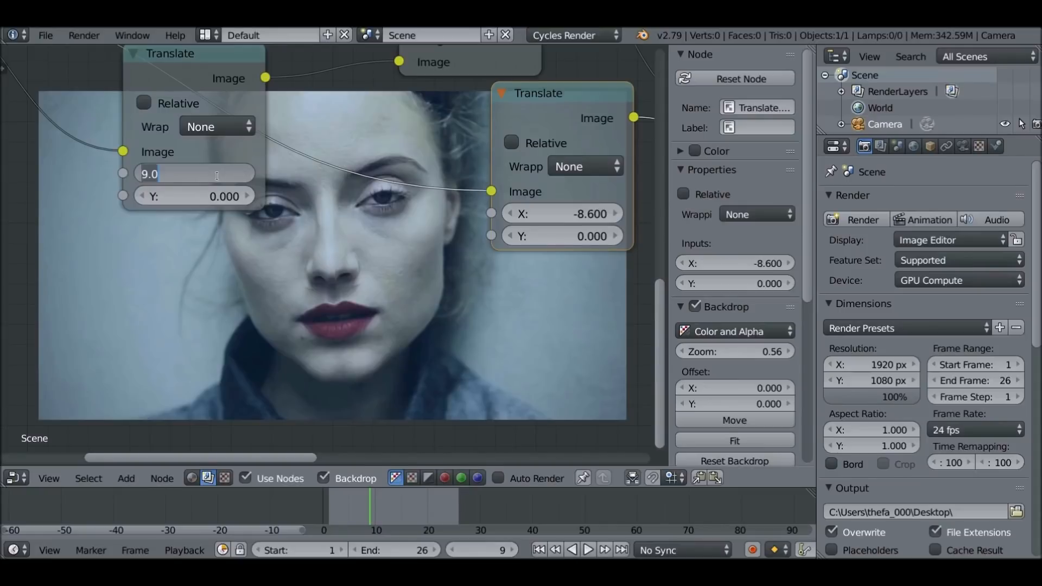
pyautogui.write('0')
pyautogui.press('Return')
pyautogui.press('BackSpace')
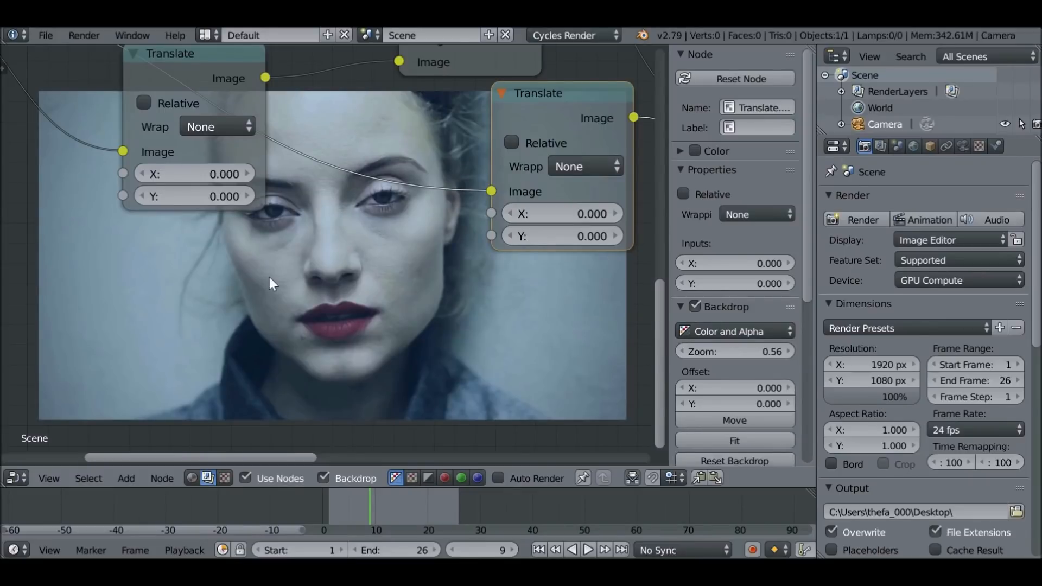
# Add a Value input node below the Translate nodes and set its value to 0
pyautogui.hotkey('shift', 'a')
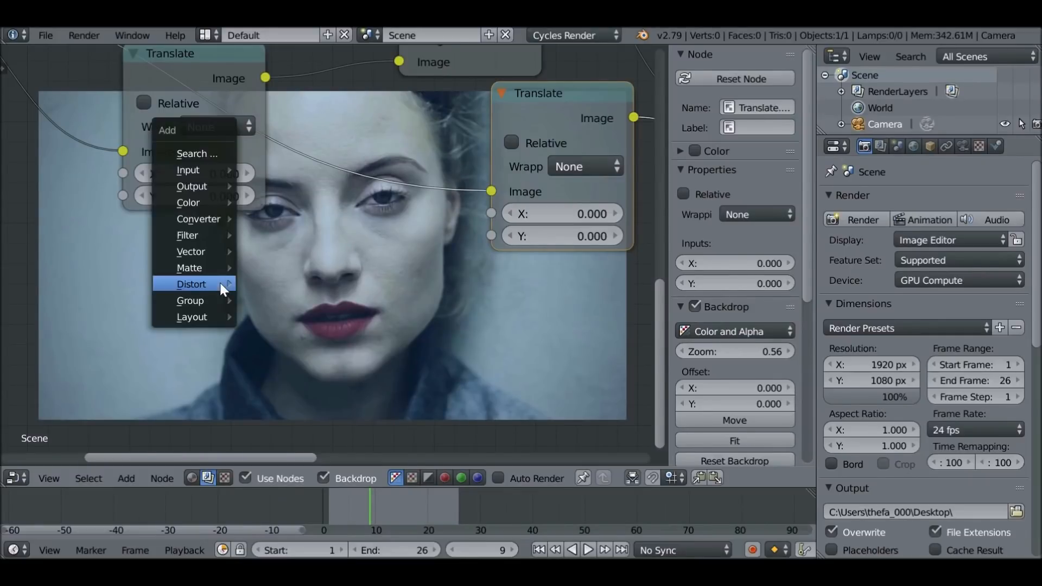
pyautogui.moveTo(193, 168)
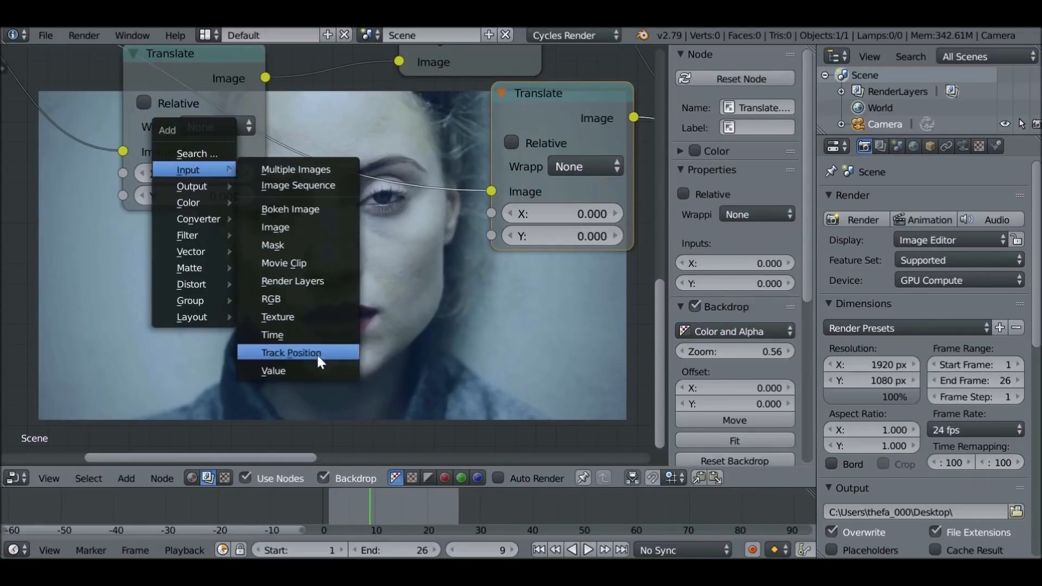
pyautogui.click(285, 371)
pyautogui.click(279, 278)
pyautogui.click(343, 335)
pyautogui.write('0')
pyautogui.press('Return')
# Connect the Value node's output to the X inputs of both Translate nodes and move the Value node aside
pyautogui.moveTo(382, 314); pyautogui.dragTo(123, 174)
pyautogui.moveTo(381, 313); pyautogui.dragTo(498, 215)
pyautogui.moveTo(336, 300); pyautogui.dragTo(211, 326)
pyautogui.moveTo(263, 348); pyautogui.dragTo(239, 304, button='middle')
# Add an Invert color node in the link between the Value node and the second Translate's X input, and collapse it
pyautogui.hotkey('shift', 'a')
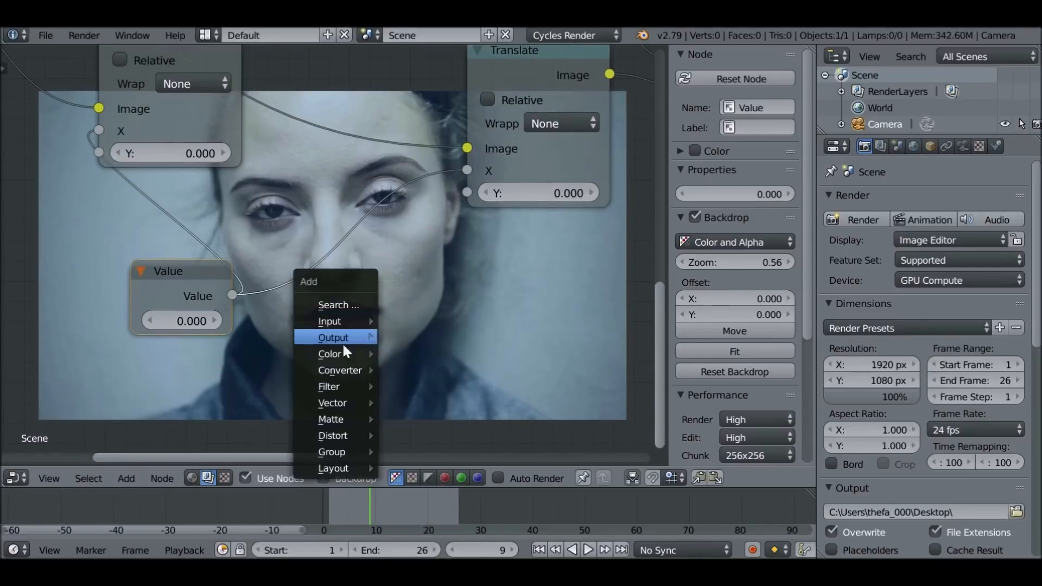
pyautogui.moveTo(325, 354)
pyautogui.click(428, 281)
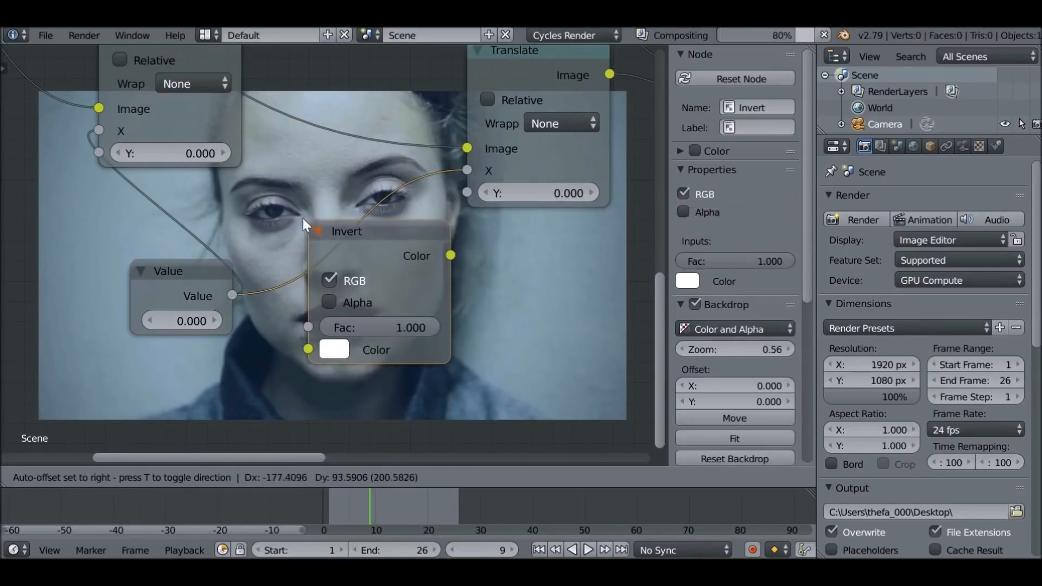
pyautogui.click(322, 212)
pyautogui.click(328, 216)
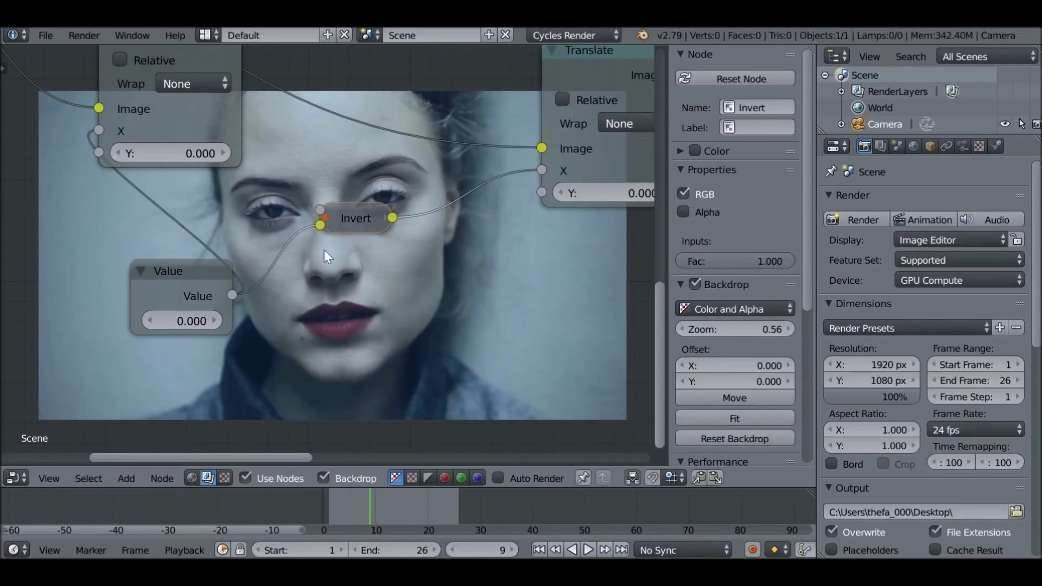
# Set the Value node to 6.510 and enlarge the backdrop to a zoom of 1.79
pyautogui.moveTo(324, 249); pyautogui.dragTo(348, 126, button='middle')
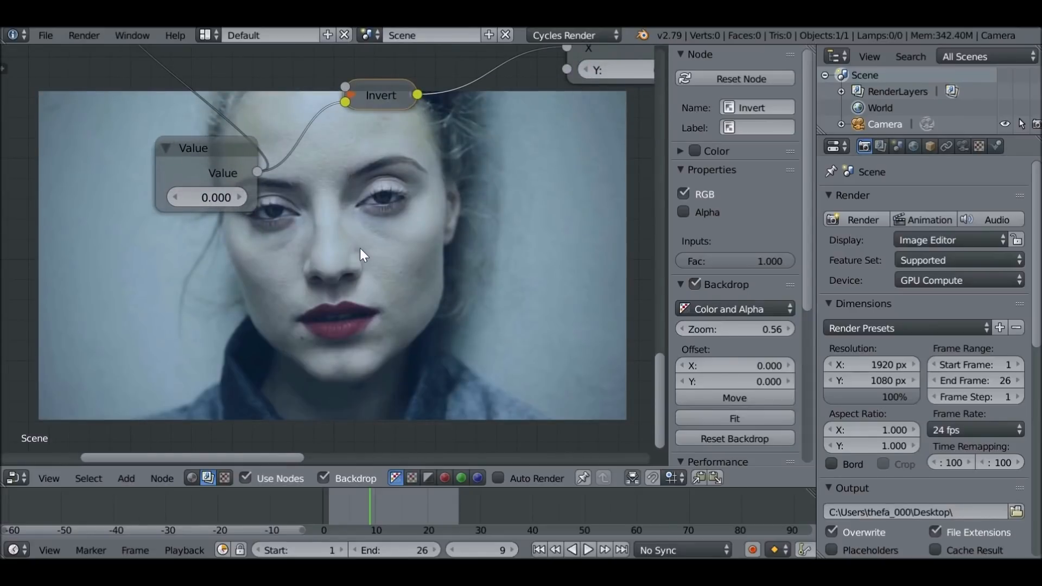
pyautogui.moveTo(205, 195); pyautogui.dragTo(317, 240)
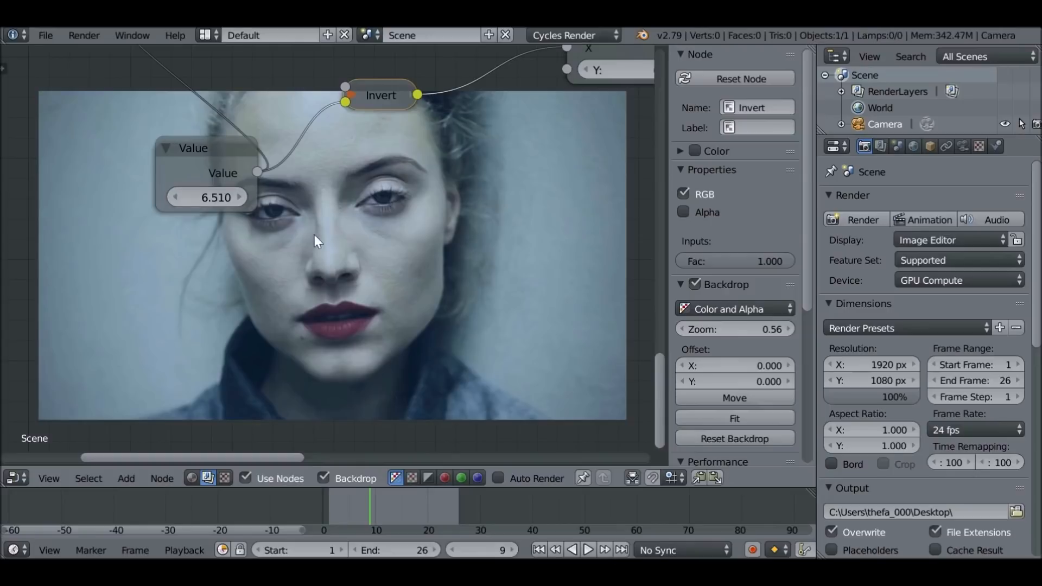
pyautogui.moveTo(735, 330); pyautogui.dragTo(798, 329)
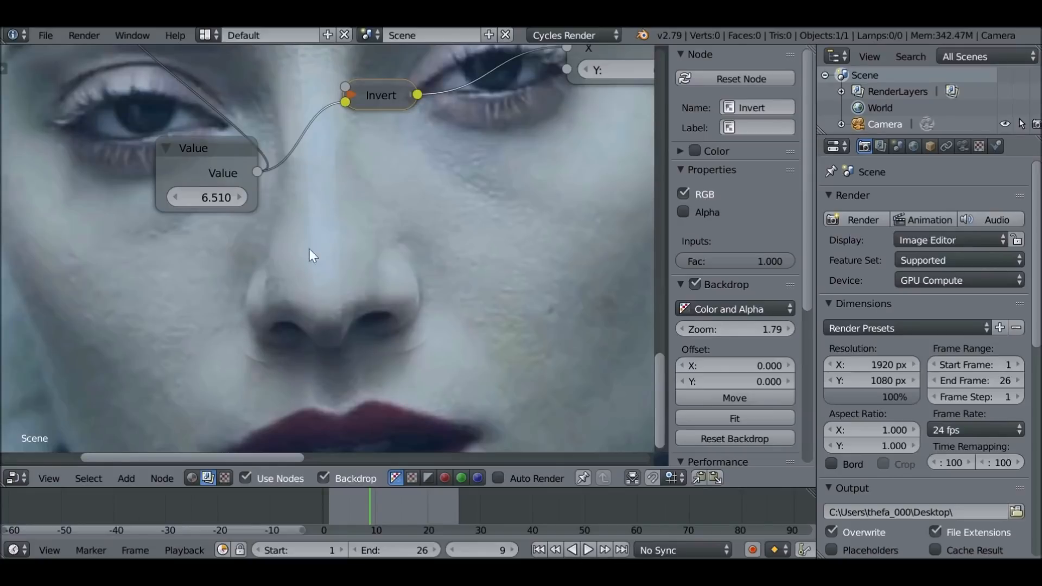
# Reposition the Nose Left mask node and insert a Blur filter node in the link from it to the first Mix node's Fac input
pyautogui.moveTo(352, 199); pyautogui.dragTo(403, 320, button='middle')
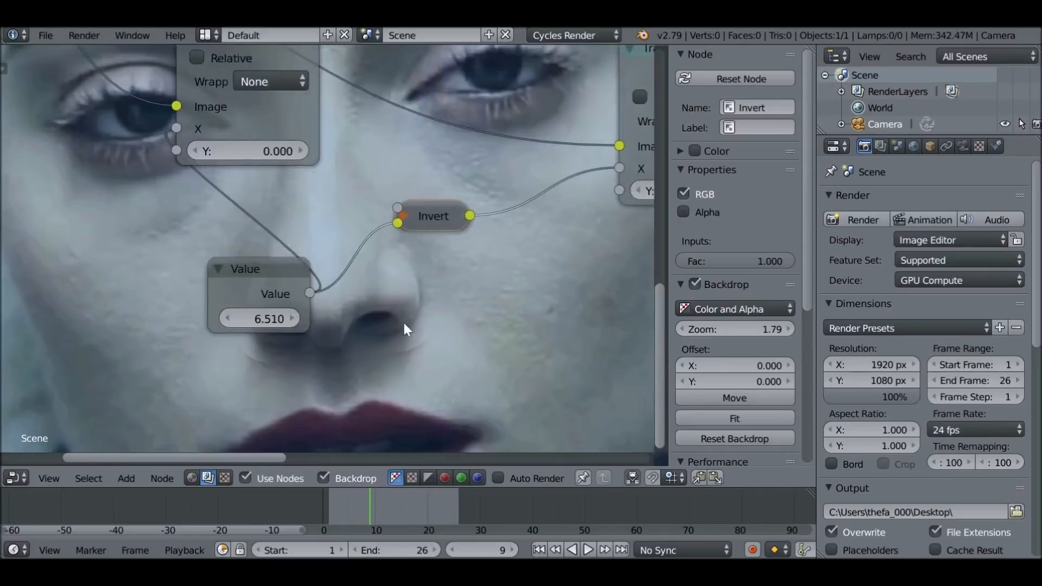
pyautogui.moveTo(327, 225); pyautogui.dragTo(319, 375, button='middle')
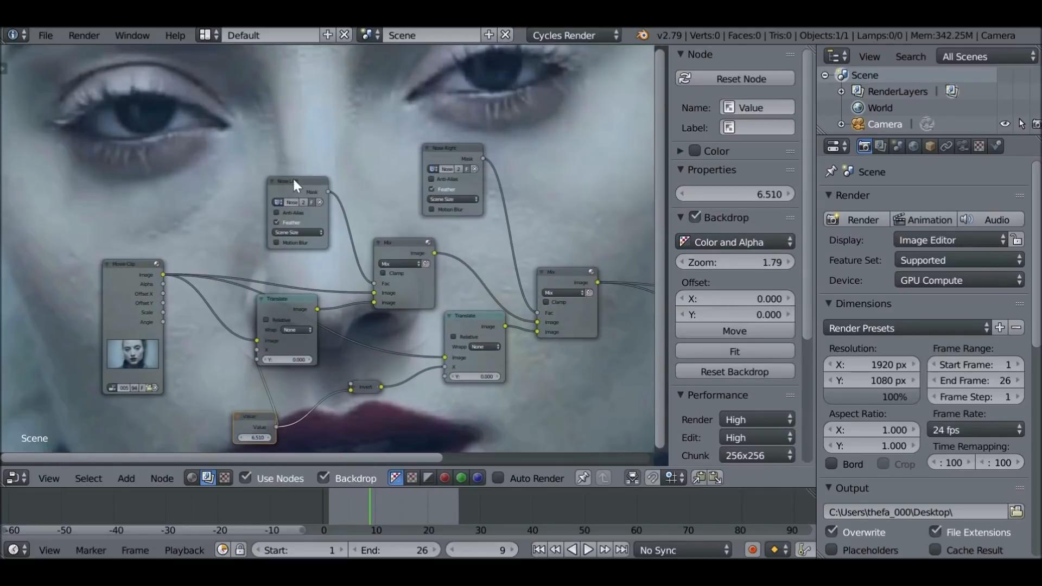
pyautogui.moveTo(293, 184); pyautogui.dragTo(235, 148)
pyautogui.scroll(2, 466, 155)
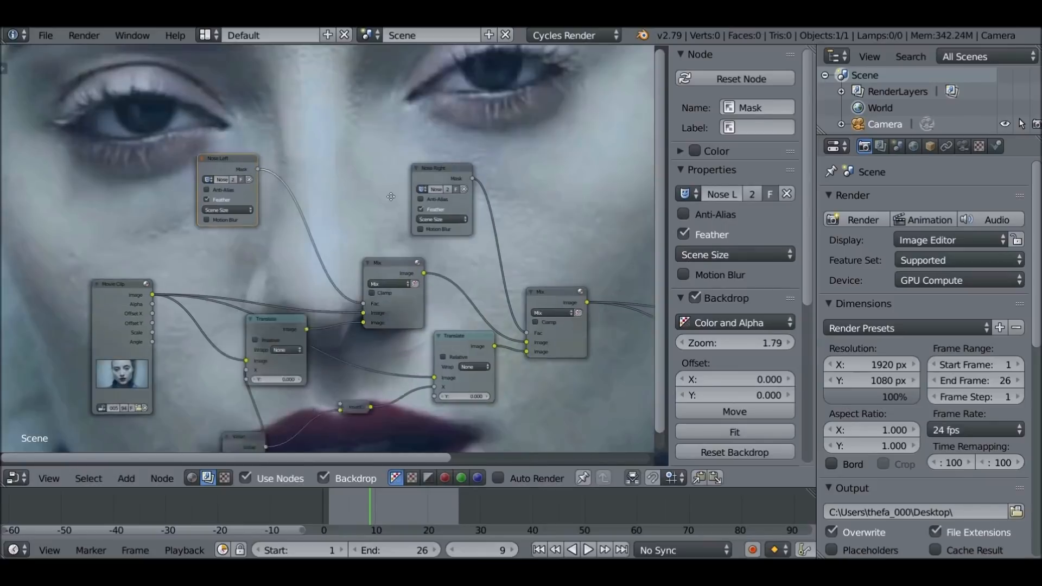
pyautogui.hotkey('shift', 'a')
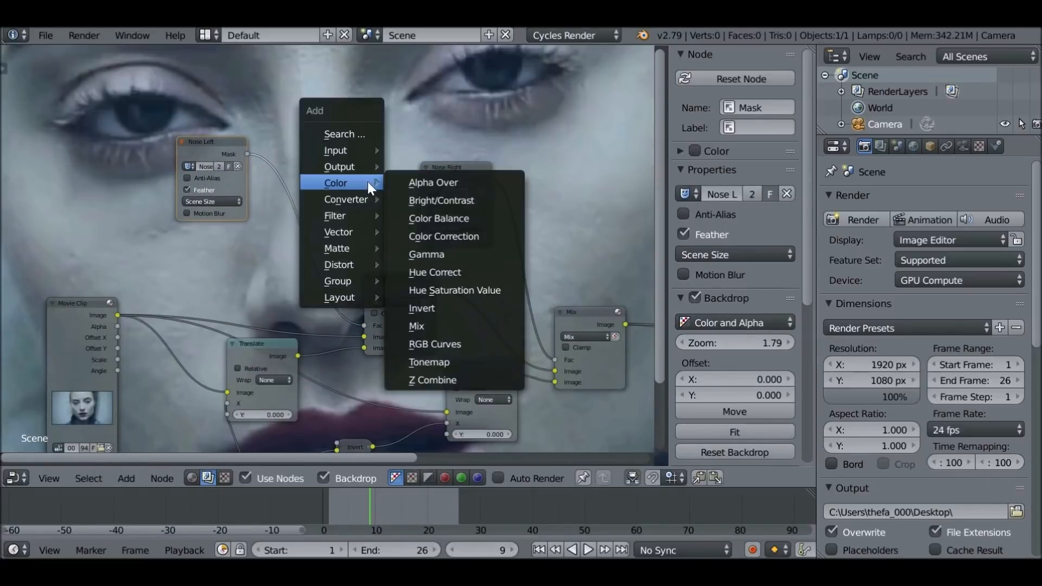
pyautogui.moveTo(337, 216)
pyautogui.click(422, 232)
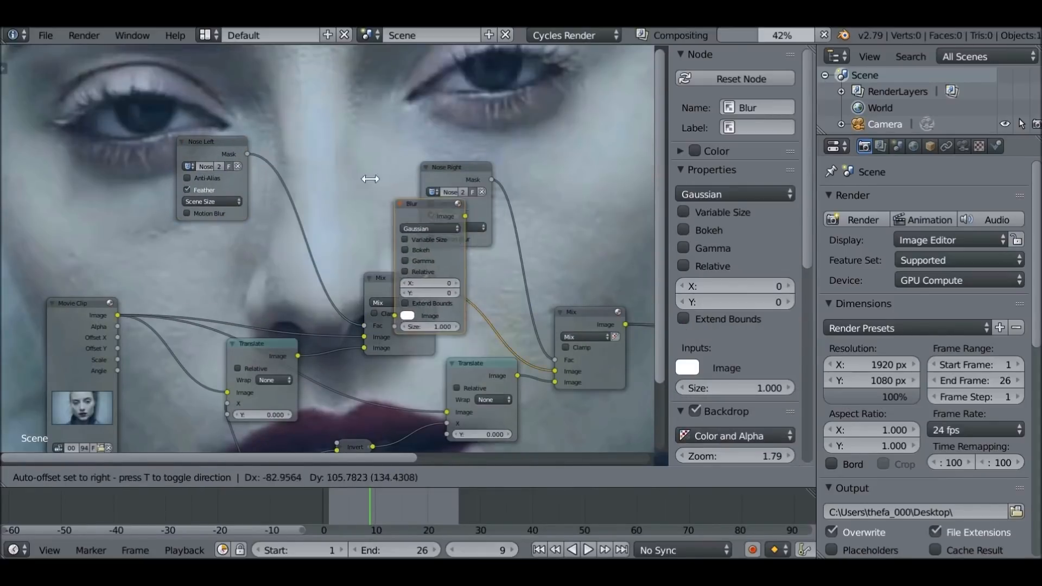
pyautogui.click(249, 126)
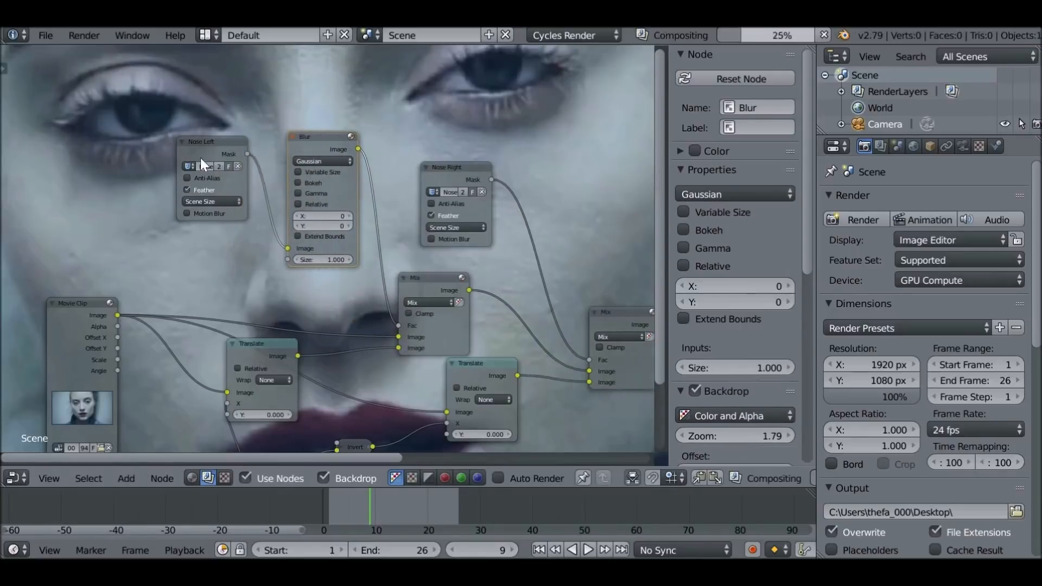
# Set the Blur node's size to 10 in X and 20 in Y
pyautogui.scroll(3, 200, 157)
pyautogui.moveTo(230, 233); pyautogui.dragTo(302, 184, button='middle')
pyautogui.scroll(2, 302, 184)
pyautogui.click(401, 197)
pyautogui.write('10')
pyautogui.press('Return')
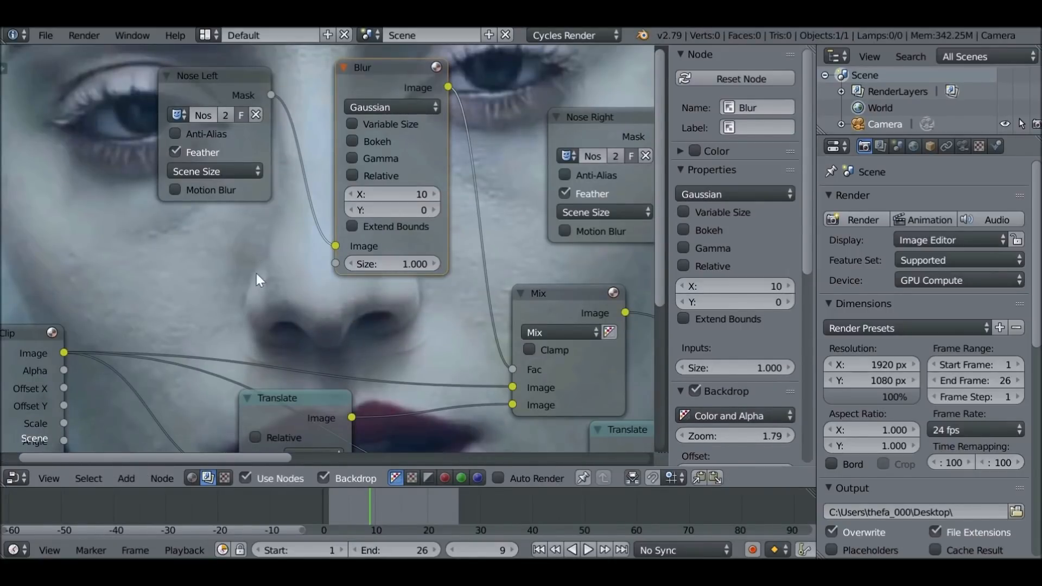
pyautogui.click(414, 209)
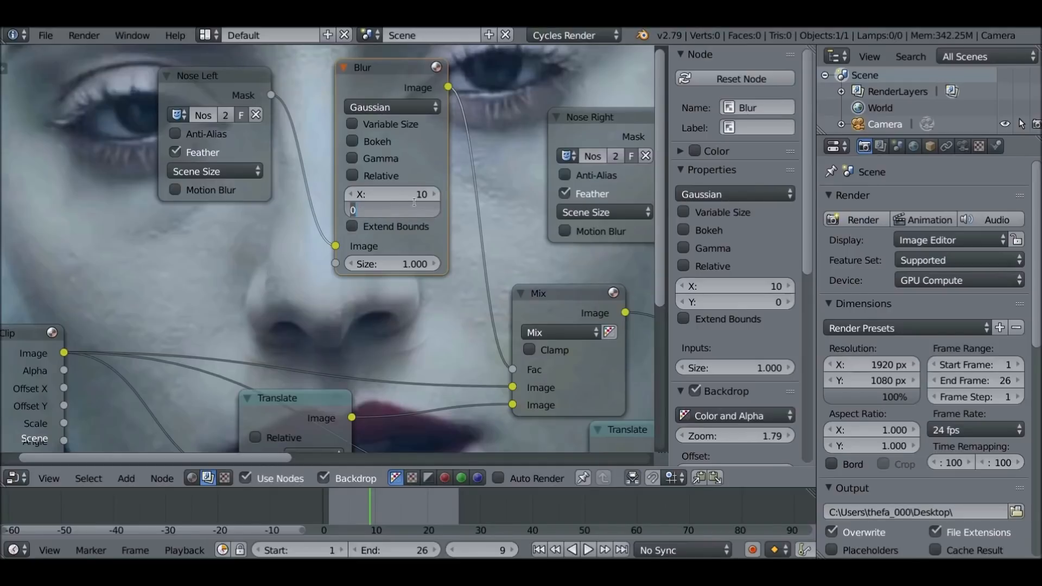
pyautogui.write('20')
pyautogui.press('Return')
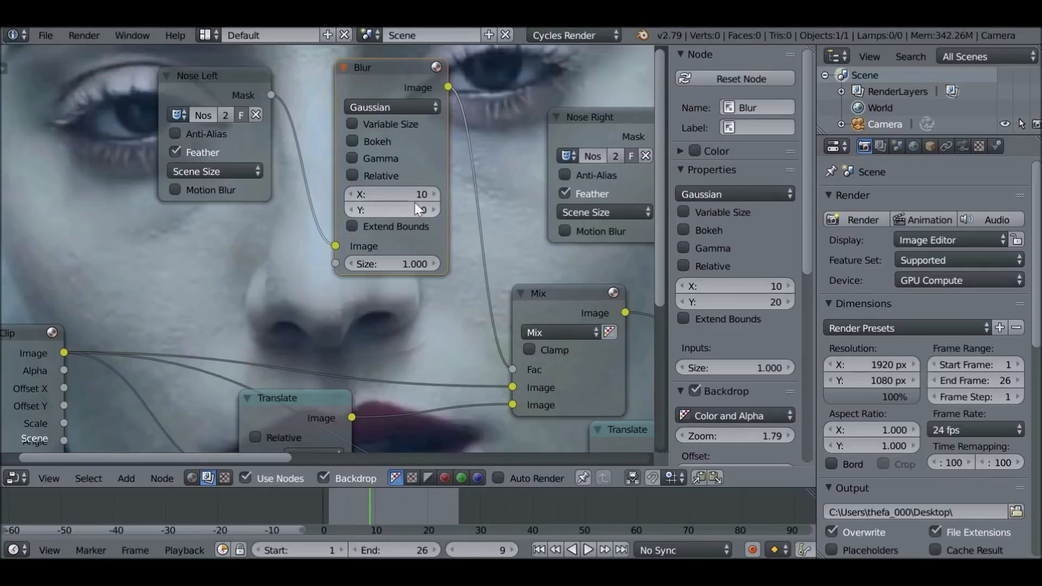
# Raise the Blur node's X and Y sizes to 30 each
pyautogui.click(414, 198)
pyautogui.write('20')
pyautogui.press('Return')
pyautogui.moveTo(307, 276); pyautogui.dragTo(341, 187, button='middle')
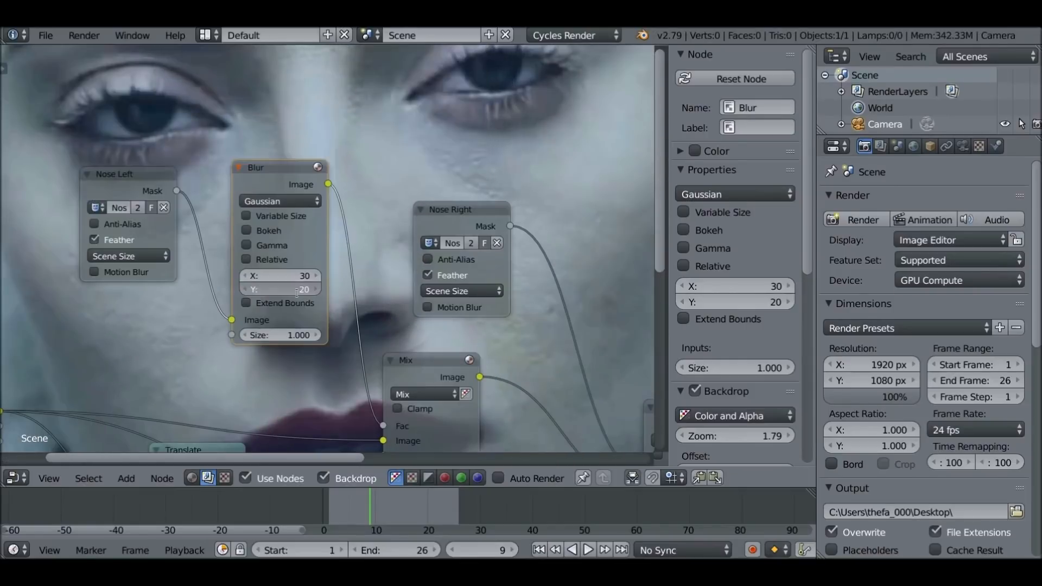
pyautogui.write('30')
pyautogui.press('Return')
pyautogui.moveTo(311, 269); pyautogui.dragTo(317, 240, button='middle')
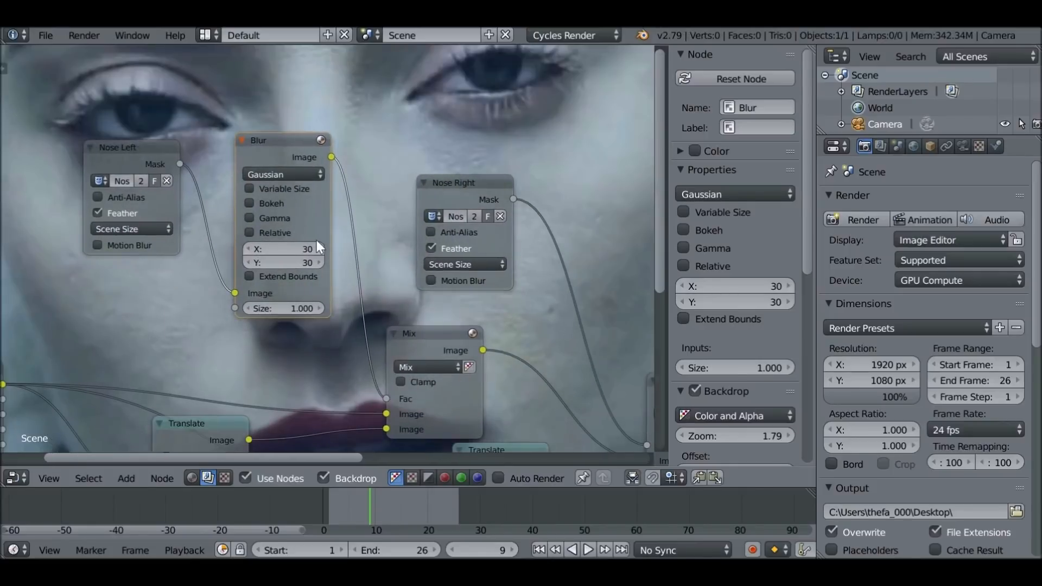
# Duplicate the Blur node and insert the copy in the link from the Nose Right mask to the second Mix node's Fac input
pyautogui.moveTo(294, 148)
pyautogui.mouseDown()
pyautogui.moveTo(273, 146)
pyautogui.moveTo(295, 145)
pyautogui.mouseUp()
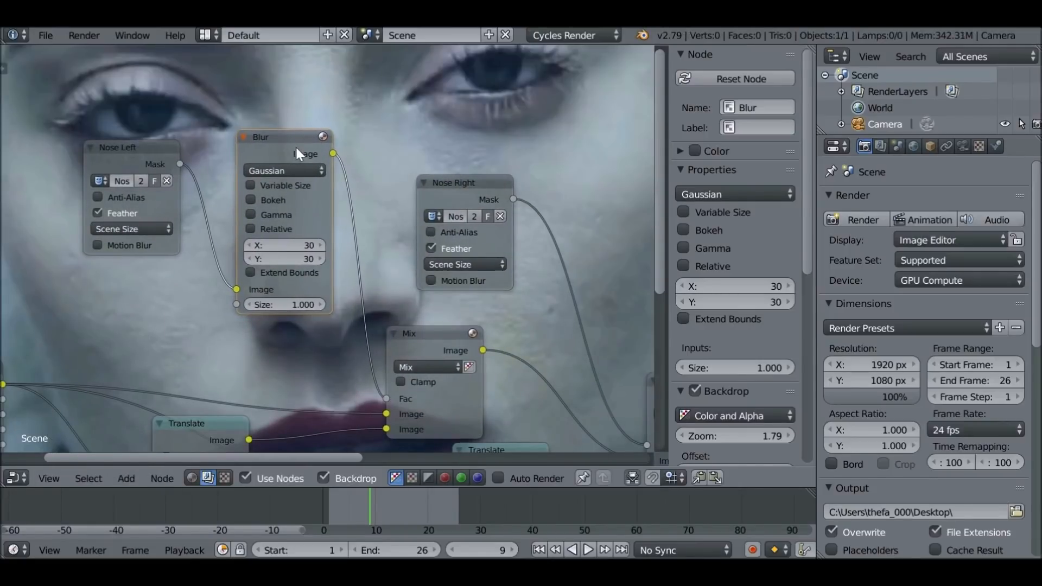
pyautogui.hotkey('shift', 'd')
pyautogui.click(588, 144)
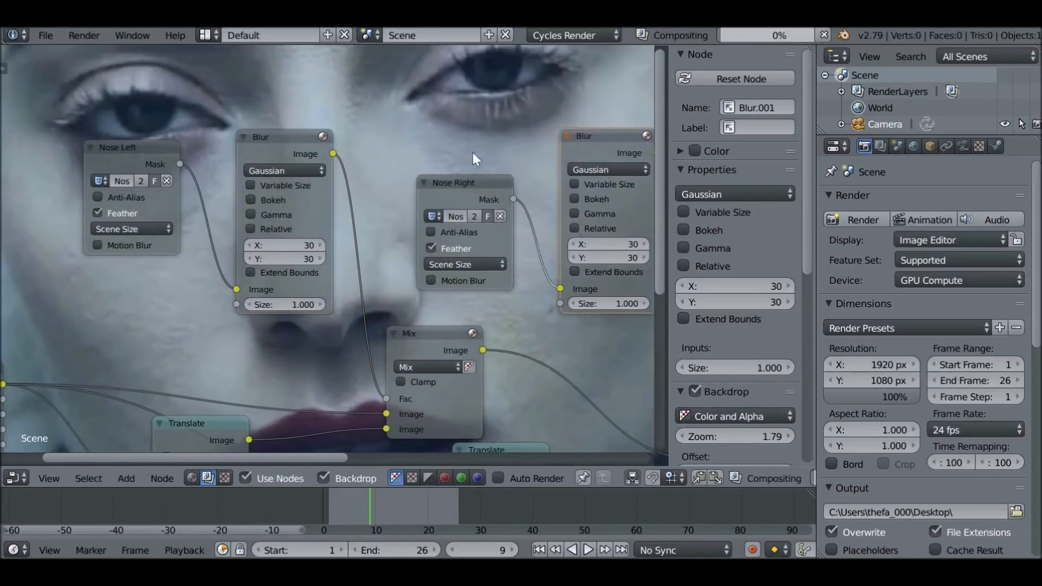
pyautogui.moveTo(517, 204); pyautogui.dragTo(361, 325, button='middle')
pyautogui.scroll(-4, 358, 222)
pyautogui.moveTo(360, 234); pyautogui.dragTo(362, 320, button='middle')
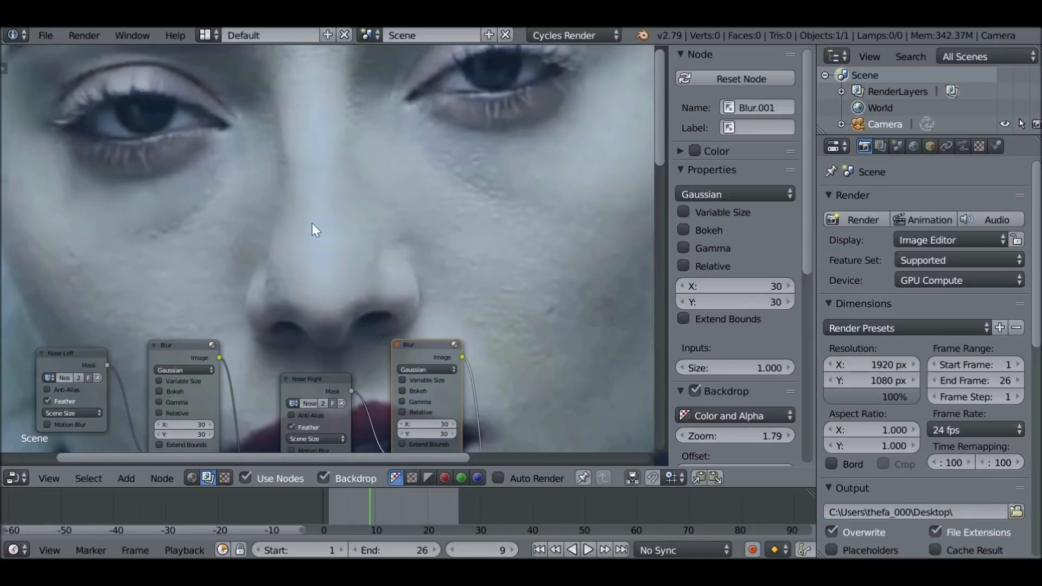
# Try the Value node at 4.570, -8.010 and 0 to compare the effect on the nose
pyautogui.scroll(-2, 323, 241)
pyautogui.moveTo(323, 241); pyautogui.dragTo(393, 75, button='middle')
pyautogui.scroll(-2, 350, 212)
pyautogui.moveTo(263, 299); pyautogui.dragTo(439, 55, button='middle')
pyautogui.click(386, 152)
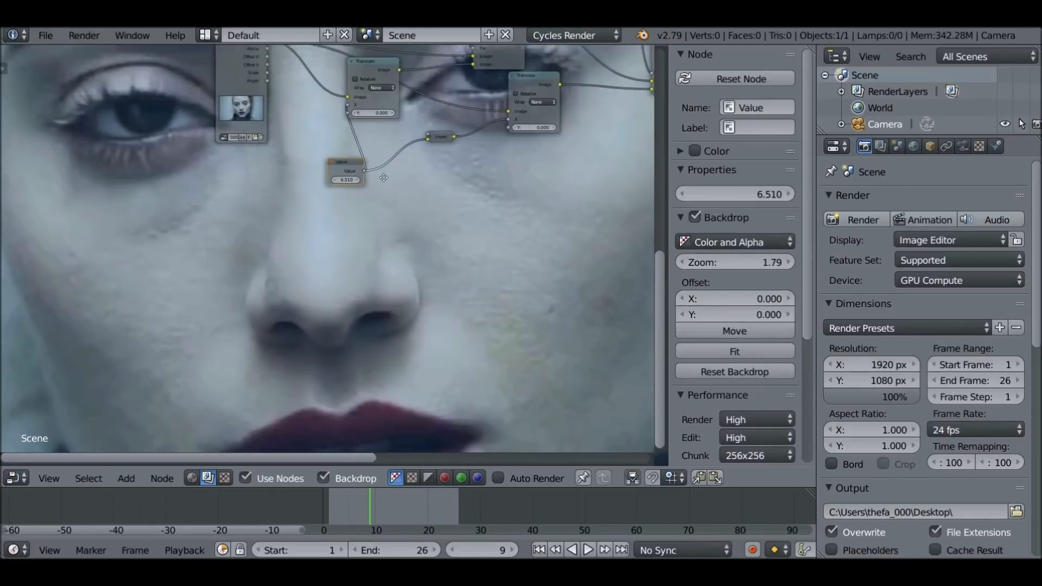
pyautogui.scroll(1, 342, 169)
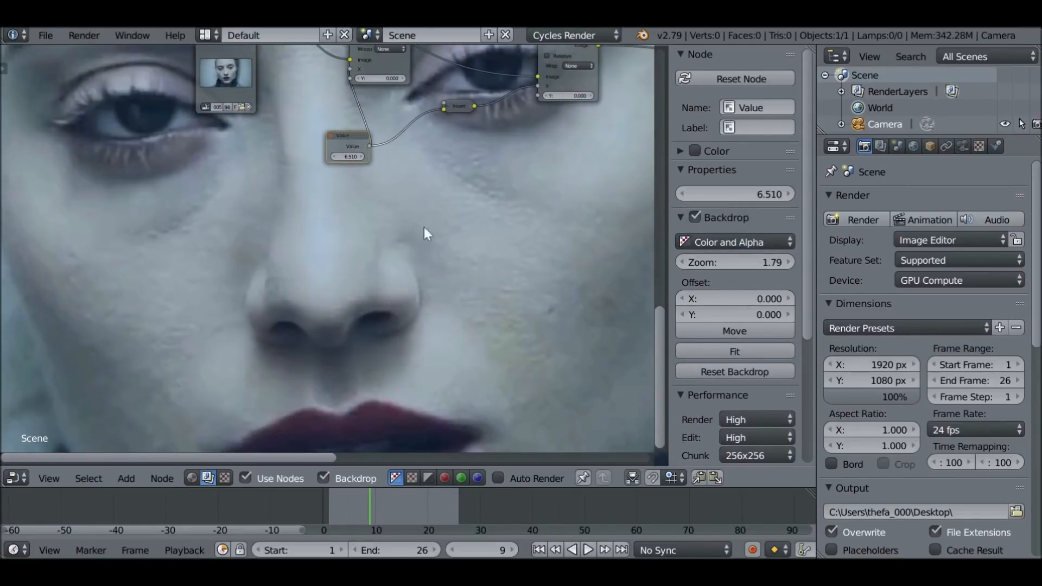
pyautogui.moveTo(425, 227); pyautogui.dragTo(428, 66, button='middle')
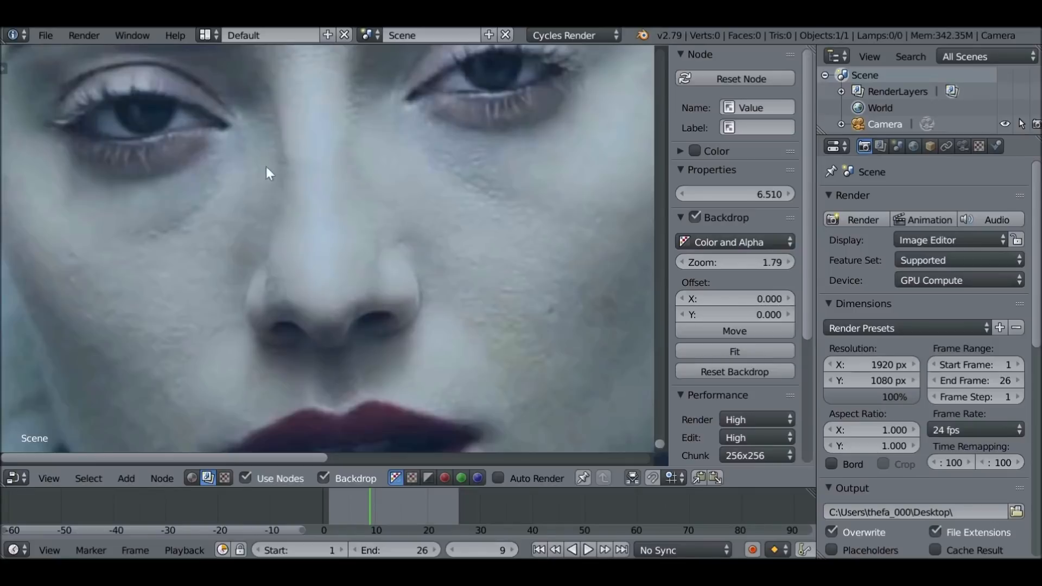
pyautogui.press('KP_Decimal')
pyautogui.scroll(4, 363, 200)
pyautogui.moveTo(334, 287); pyautogui.dragTo(328, 175, button='middle')
pyautogui.scroll(4, 325, 163)
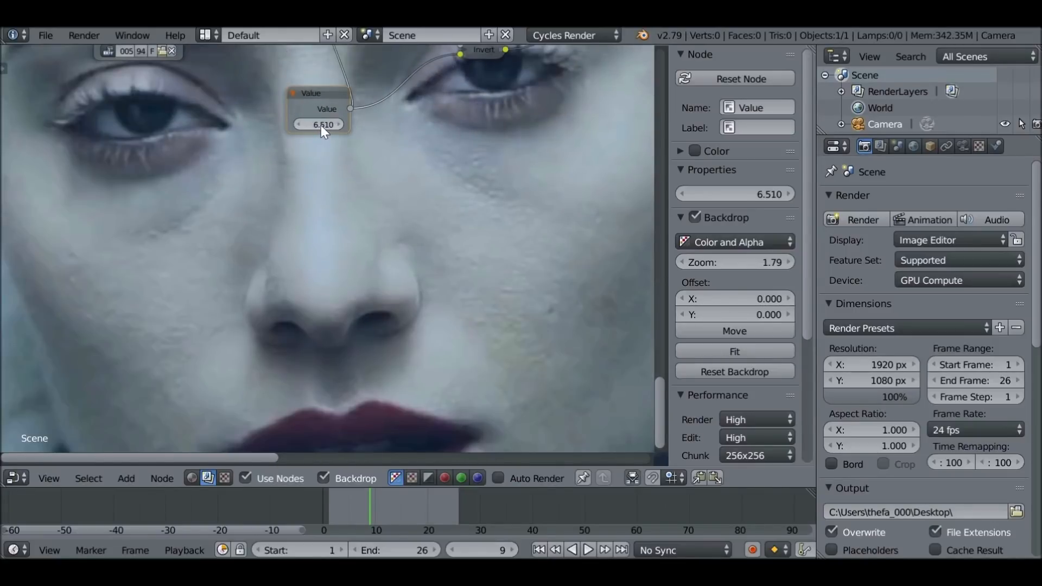
pyautogui.moveTo(321, 125)
pyautogui.mouseDown()
pyautogui.moveTo(341, 125)
pyautogui.moveTo(321, 126)
pyautogui.mouseUp()
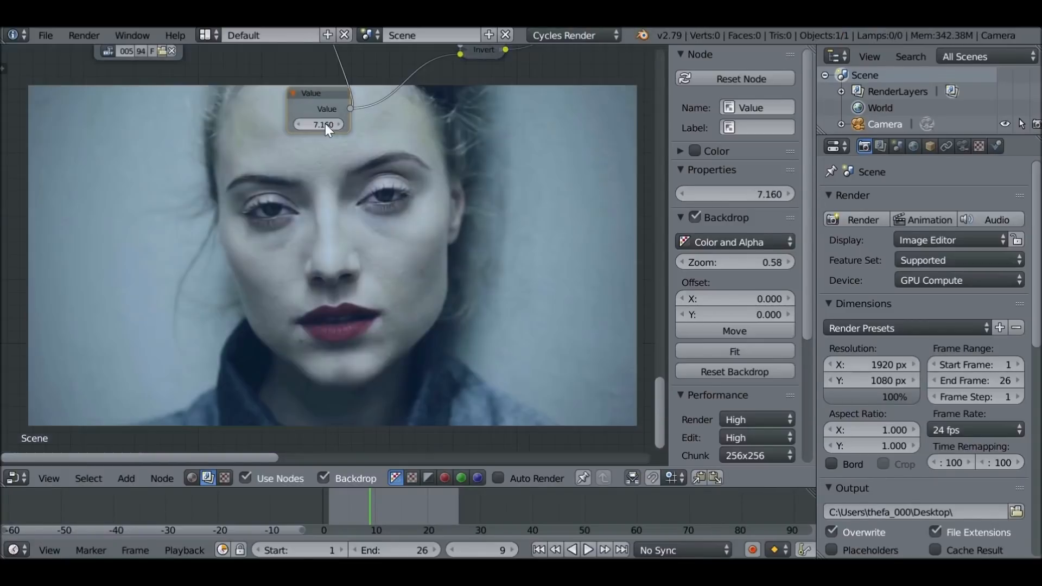
pyautogui.moveTo(325, 125); pyautogui.dragTo(283, 130)
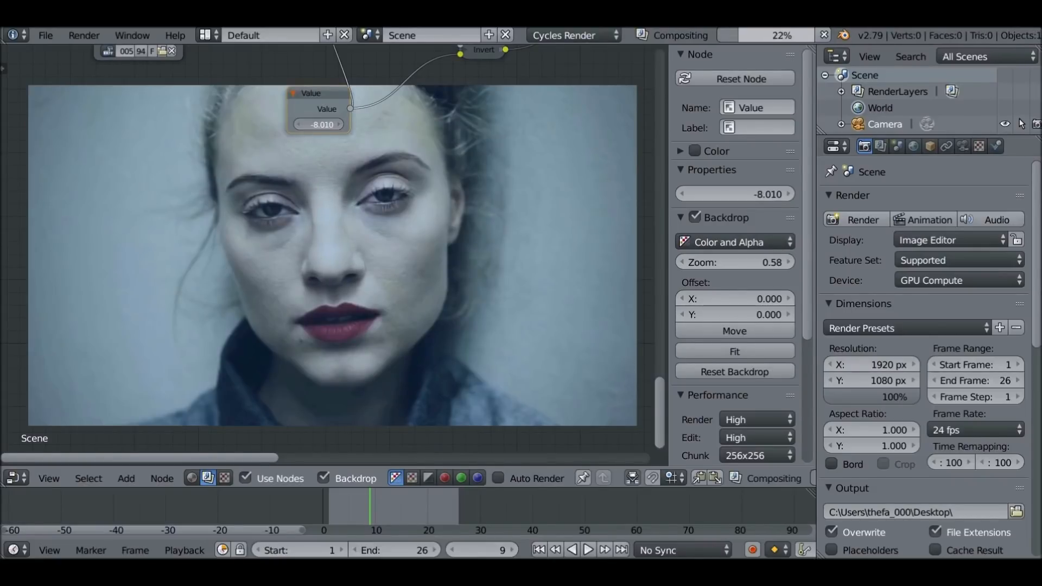
pyautogui.click(320, 124)
pyautogui.write('0')
pyautogui.press('Return')
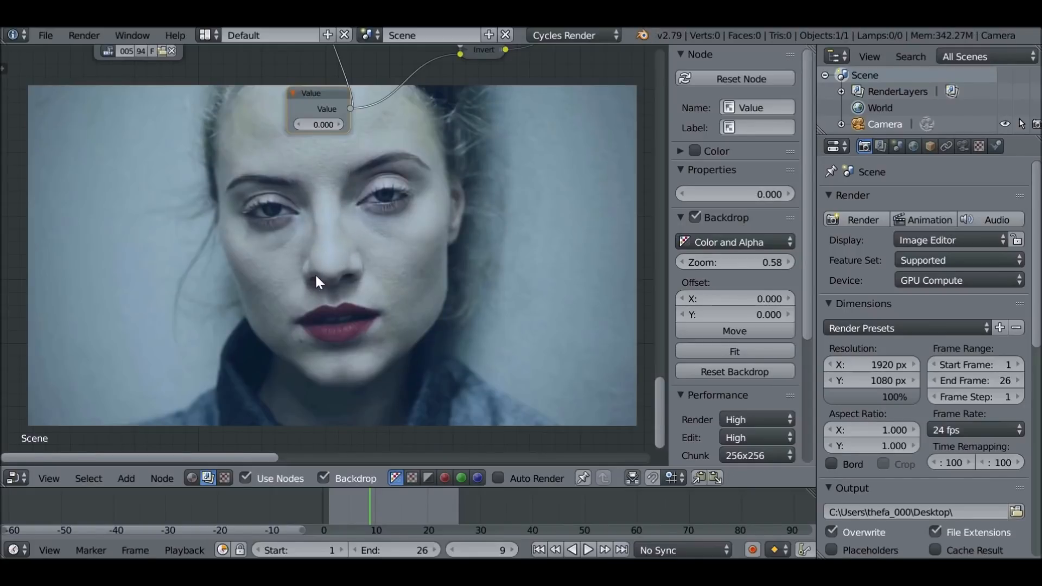
# Set the Value node to 6.000
pyautogui.click(322, 122)
pyautogui.write('6')
pyautogui.press('Return')
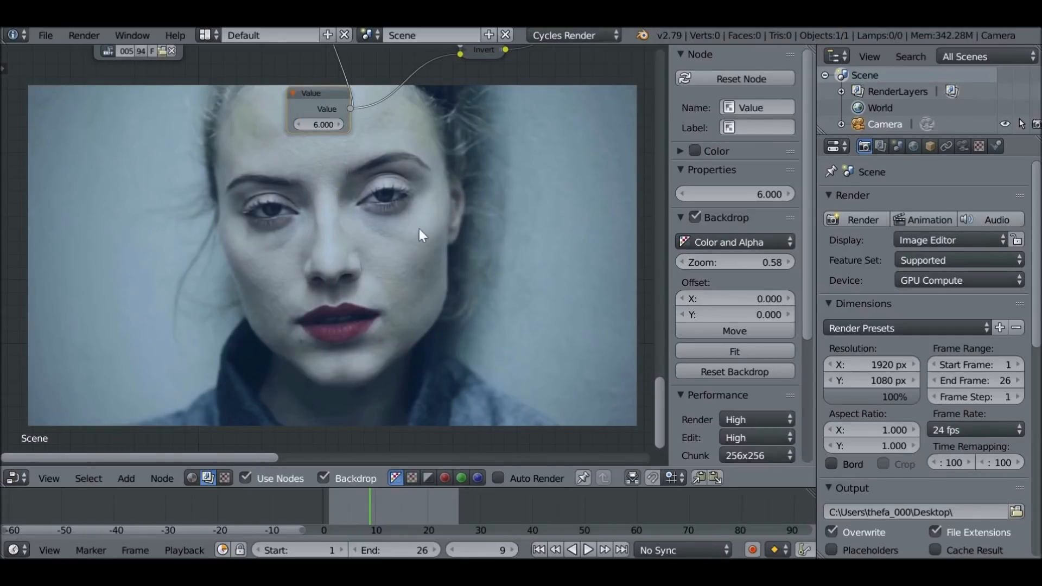
# Move the Value node and the Movie Clip node farther from the nose-slimming nodes
pyautogui.moveTo(419, 229); pyautogui.dragTo(396, 191, button='middle')
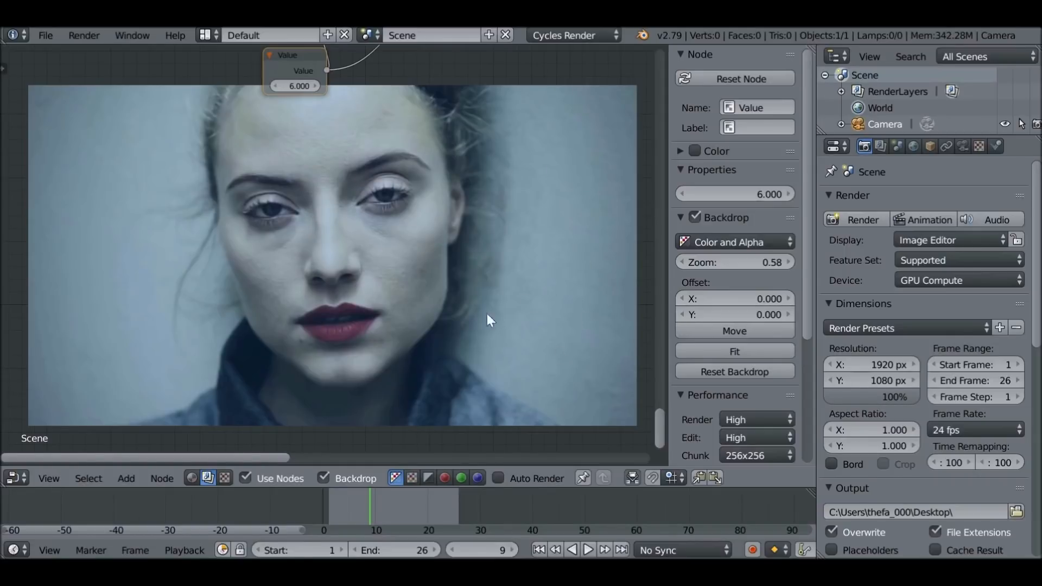
pyautogui.moveTo(499, 254); pyautogui.dragTo(481, 349, button='middle')
pyautogui.moveTo(258, 148); pyautogui.dragTo(188, 142)
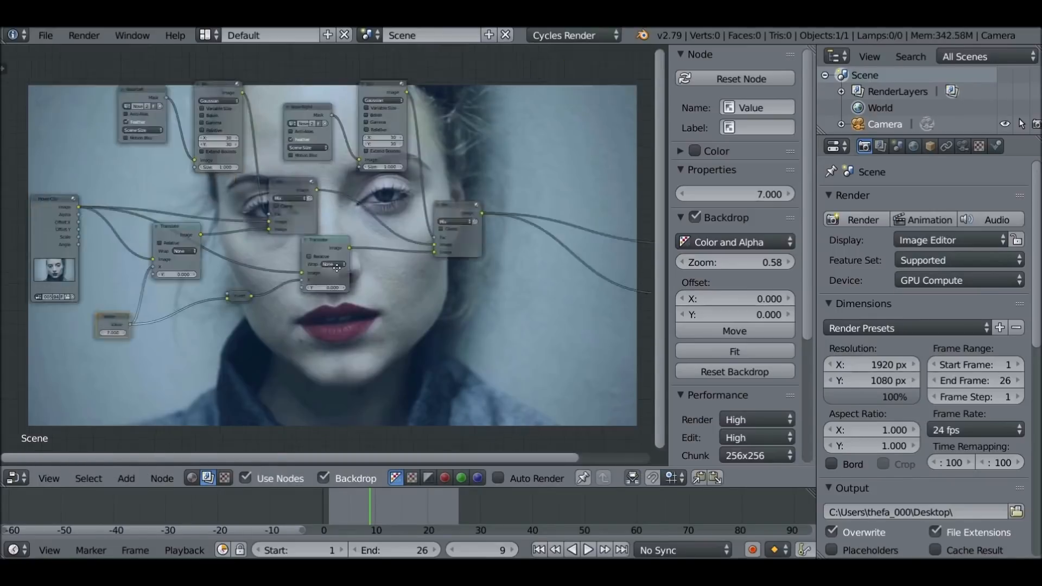
pyautogui.scroll(-2, 346, 279)
pyautogui.moveTo(340, 256); pyautogui.dragTo(371, 237, button='middle')
pyautogui.moveTo(127, 220); pyautogui.dragTo(660, 188)
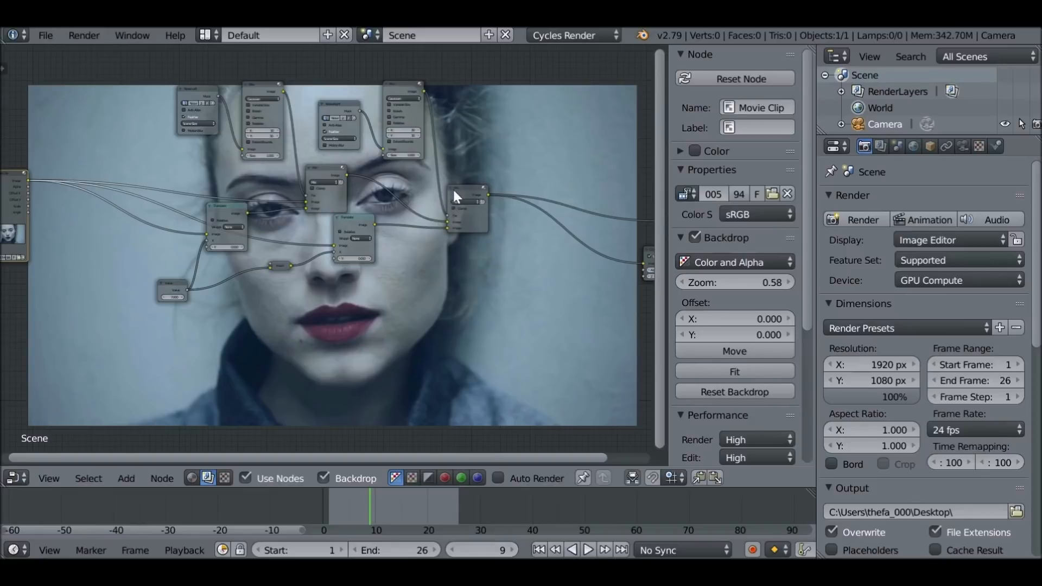
# Join all the nose mask, Blur, Translate, Invert, Value and Mix nodes into a frame labelled Nose
pyautogui.scroll(-1, 423, 190)
pyautogui.moveTo(423, 190); pyautogui.dragTo(431, 221, button='middle')
pyautogui.press('b')
pyautogui.moveTo(165, 89); pyautogui.dragTo(490, 376)
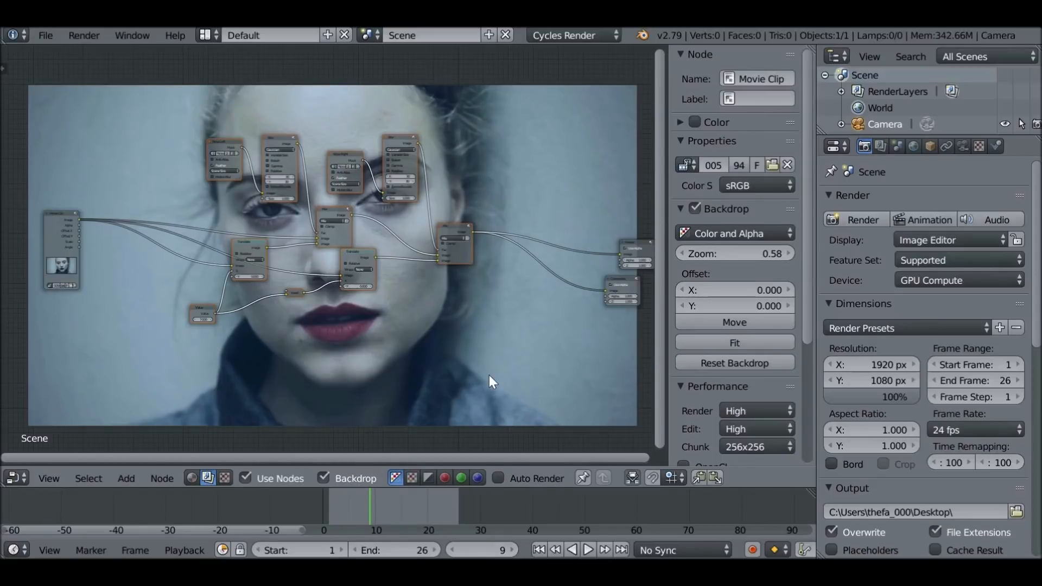
pyautogui.hotkey('ctrl', 'j')
pyautogui.press('KP_Decimal')
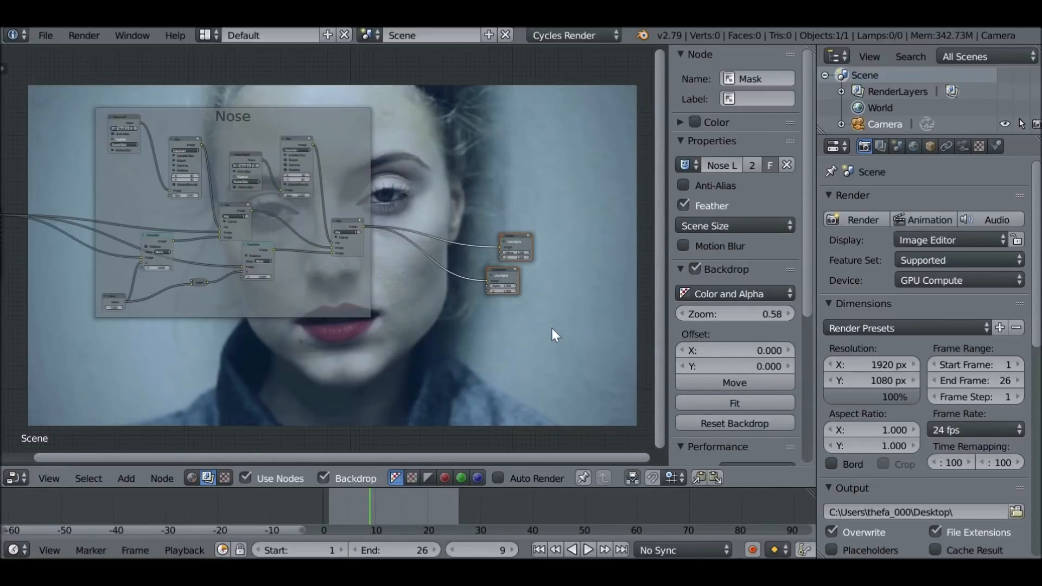
# Move the two output nodes farther from the Nose frame to make room for more nodes
pyautogui.press('g')
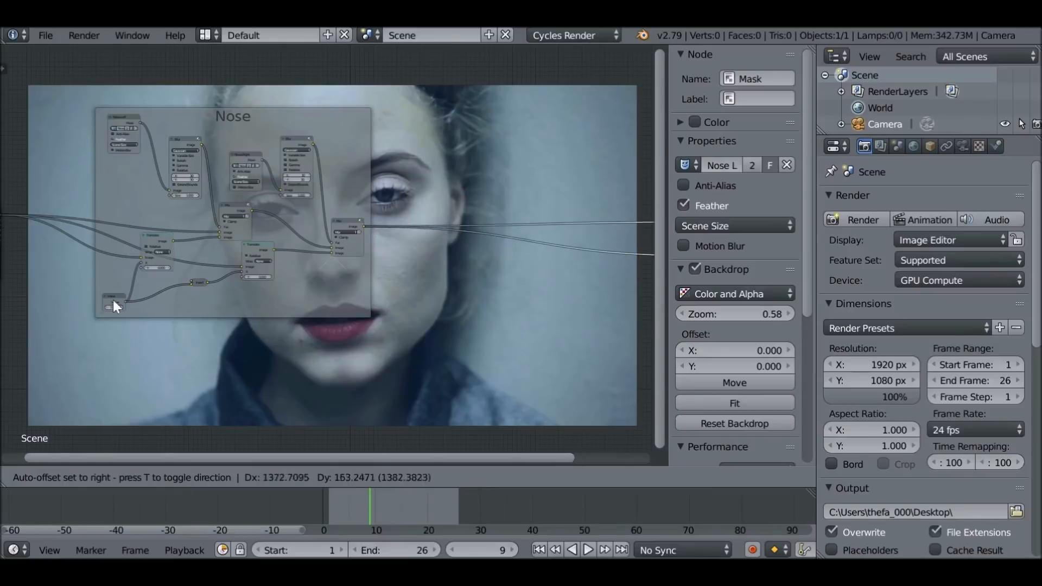
pyautogui.click(434, 312)
pyautogui.moveTo(262, 294); pyautogui.dragTo(41, 243, button='middle')
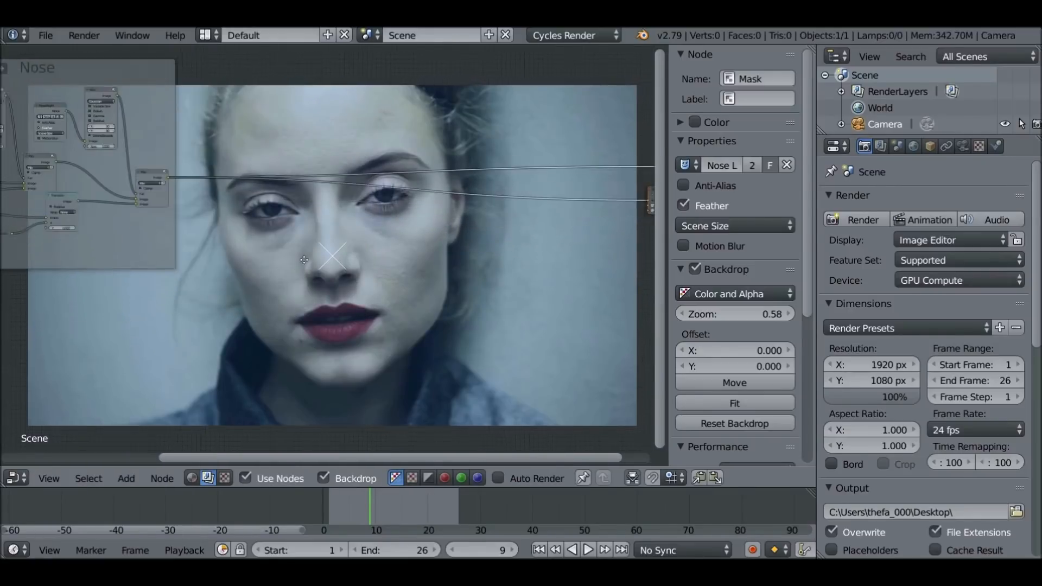
# Add a Mix color node and insert it in the link between the Nose frame's last Mix node and the output nodes
pyautogui.hotkey('shift', 'a')
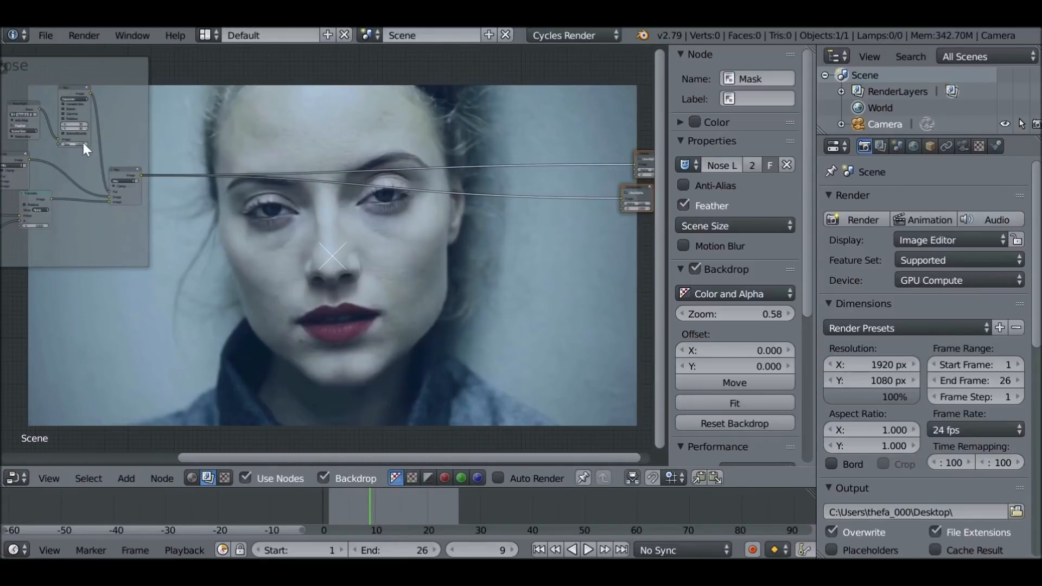
pyautogui.hotkey('shift', 'a')
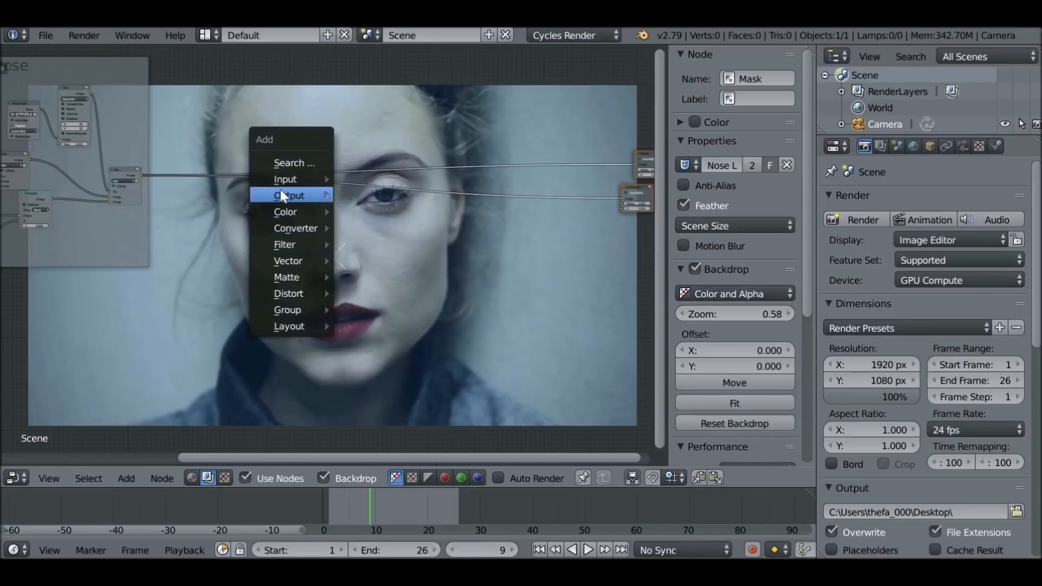
pyautogui.moveTo(285, 178)
pyautogui.moveTo(289, 210)
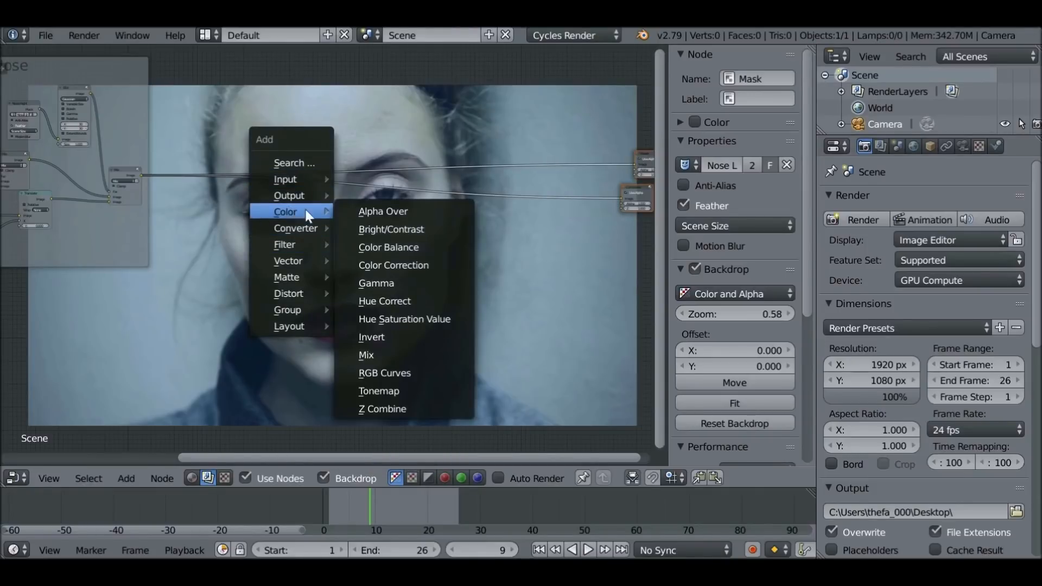
pyautogui.click(397, 355)
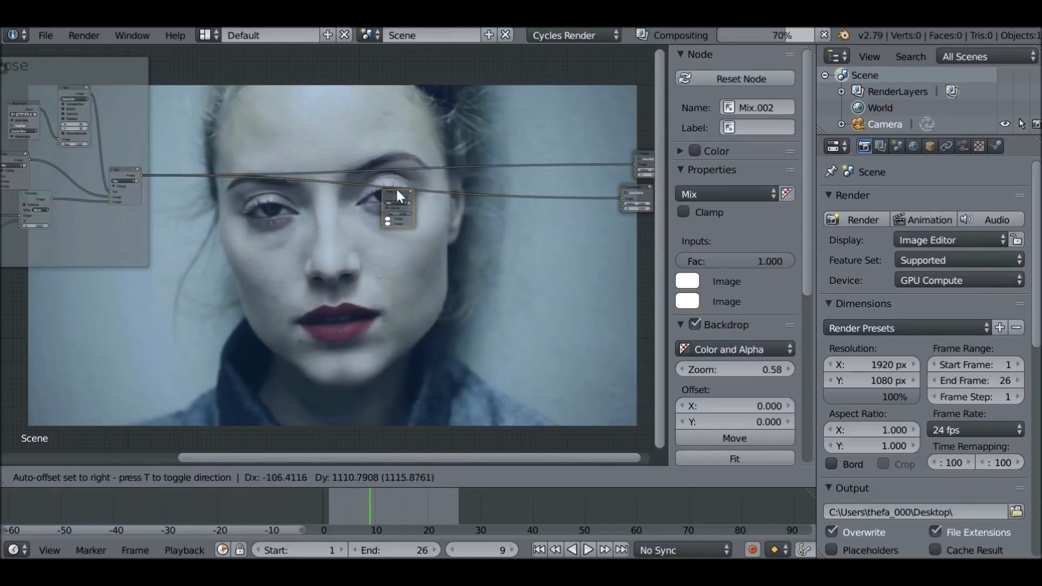
pyautogui.click(417, 188)
pyautogui.scroll(2, 432, 186)
pyautogui.moveTo(433, 186); pyautogui.dragTo(435, 154, button='middle')
pyautogui.keyDown('ctrl'); pyautogui.keyDown('shift'); pyautogui.click(356, 210); pyautogui.keyUp('shift'); pyautogui.keyUp('ctrl')
pyautogui.scroll(1, 313, 200)
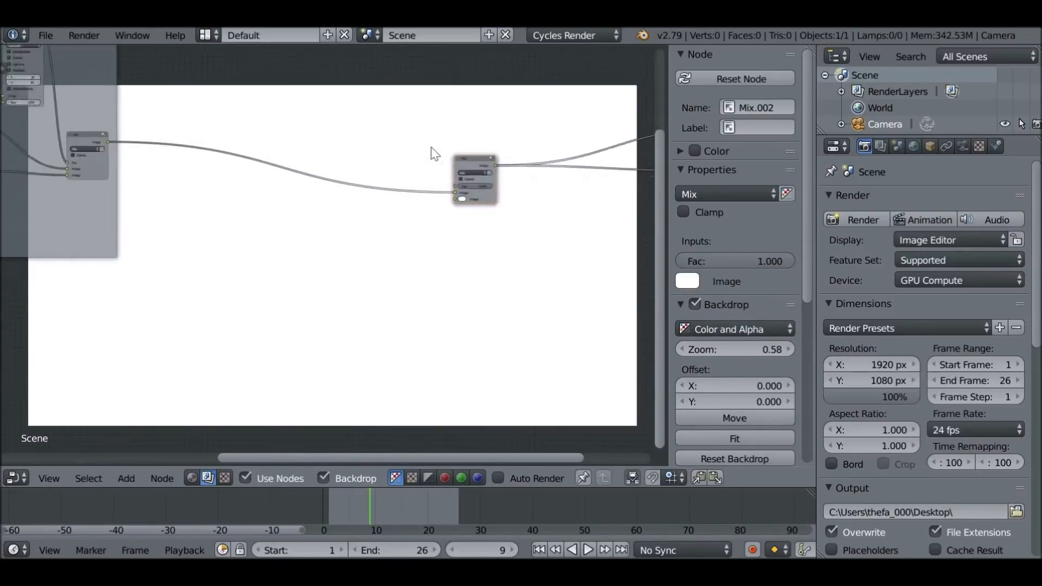
pyautogui.scroll(3, 353, 190)
pyautogui.moveTo(353, 190); pyautogui.dragTo(346, 170, button='middle')
pyautogui.scroll(1, 304, 171)
pyautogui.moveTo(503, 101); pyautogui.dragTo(389, 102)
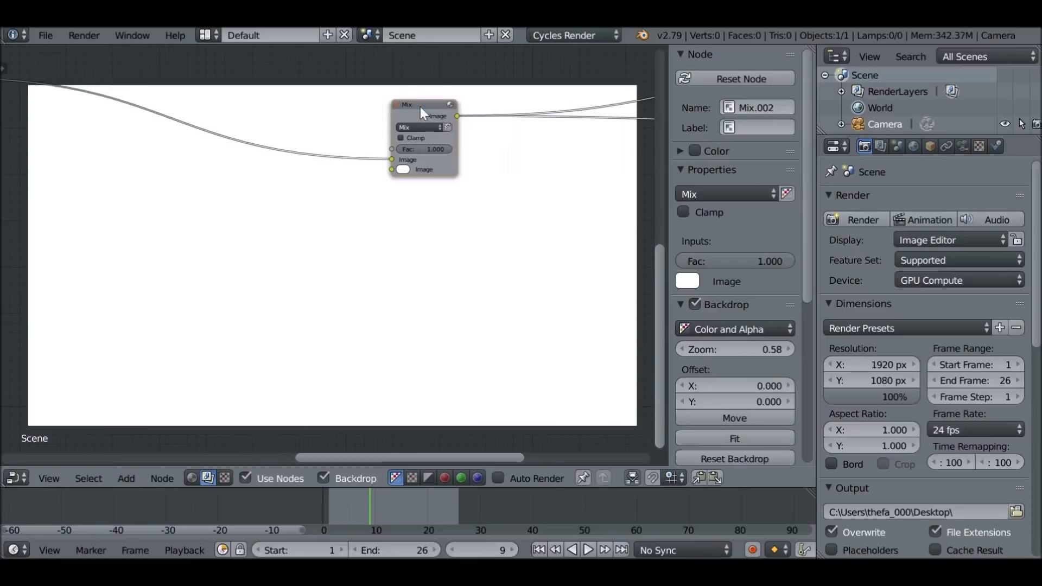
# Add a Mask input node near the new Mix node and assign the Under Eyes mask to it
pyautogui.hotkey('shift', 'a')
pyautogui.moveTo(237, 179)
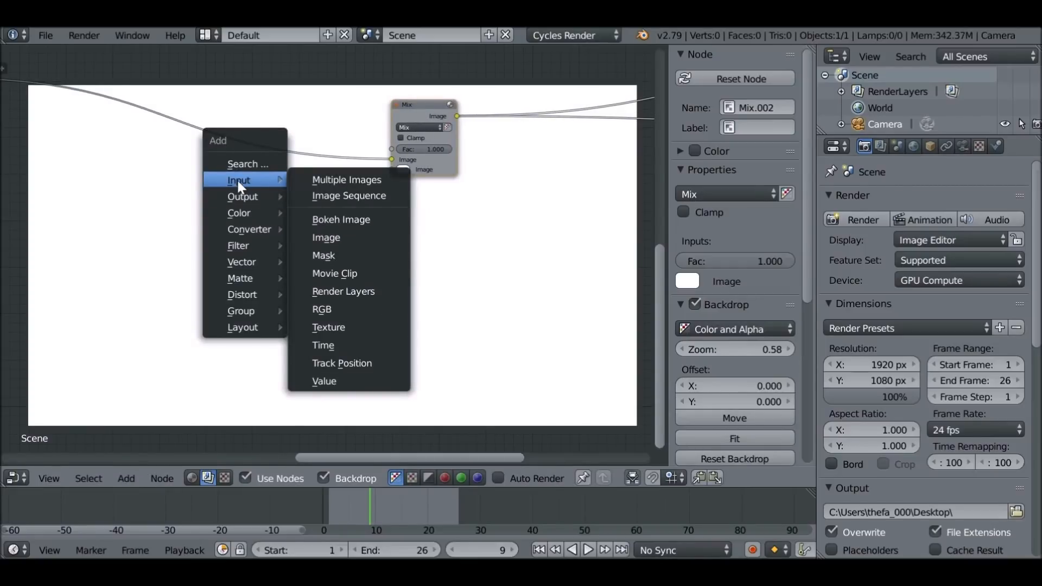
pyautogui.click(345, 257)
pyautogui.click(259, 256)
pyautogui.scroll(3, 259, 256)
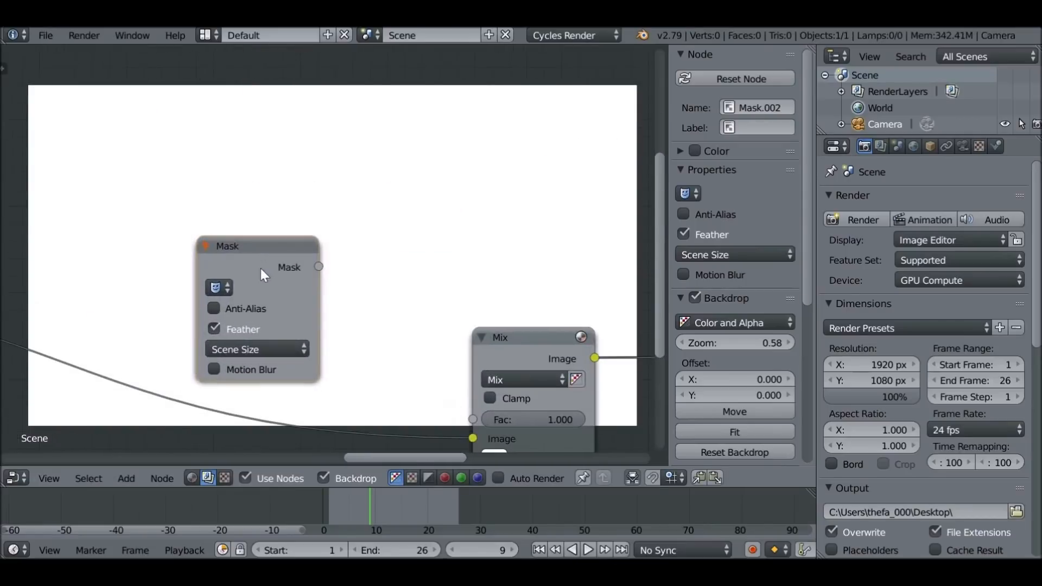
pyautogui.click(215, 287)
pyautogui.click(275, 365)
# Connect the Under Eyes mask to the new Mix node's Fac and the Nose frame's output to its second Image input
pyautogui.moveTo(318, 266); pyautogui.dragTo(476, 413)
pyautogui.moveTo(341, 348); pyautogui.dragTo(404, 238, button='middle')
pyautogui.moveTo(318, 141); pyautogui.dragTo(257, 59)
pyautogui.scroll(-6, 334, 217)
pyautogui.moveTo(326, 212); pyautogui.dragTo(375, 178, button='middle')
pyautogui.moveTo(57, 159)
pyautogui.mouseDown()
pyautogui.moveTo(119, 195)
pyautogui.moveTo(170, 191)
pyautogui.moveTo(546, 255)
pyautogui.mouseUp()
pyautogui.scroll(1, 547, 255)
# Insert a Blur filter node in the link to the second Image input of the under-eye Mix node
pyautogui.hotkey('shift', 'a')
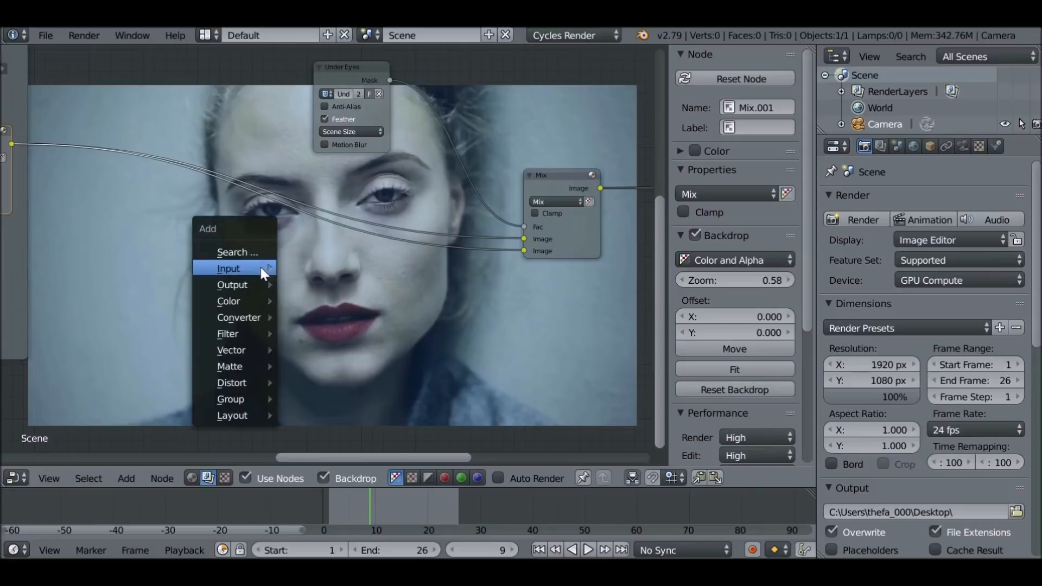
pyautogui.moveTo(228, 332)
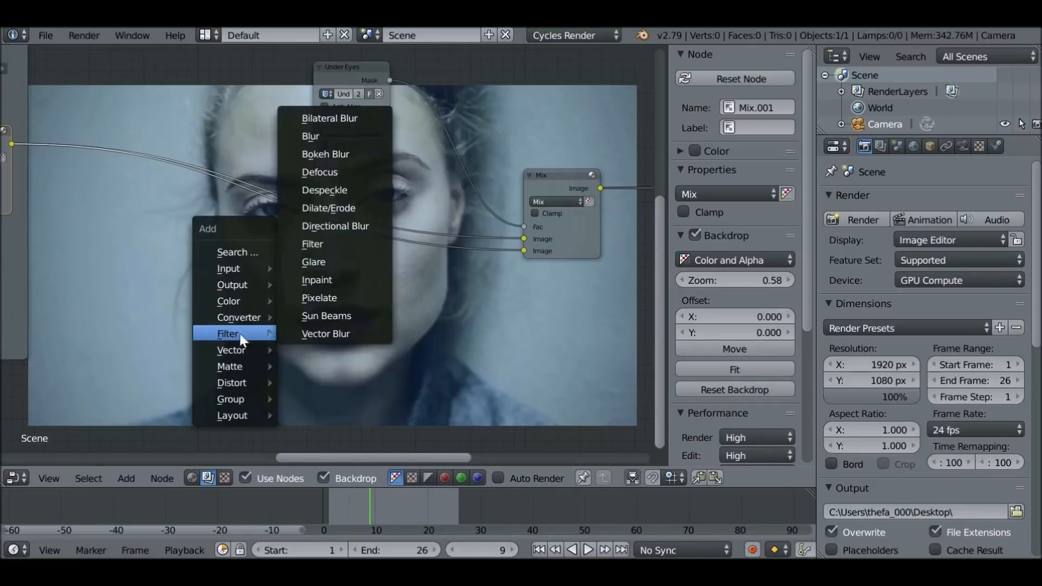
pyautogui.click(318, 132)
pyautogui.click(304, 227)
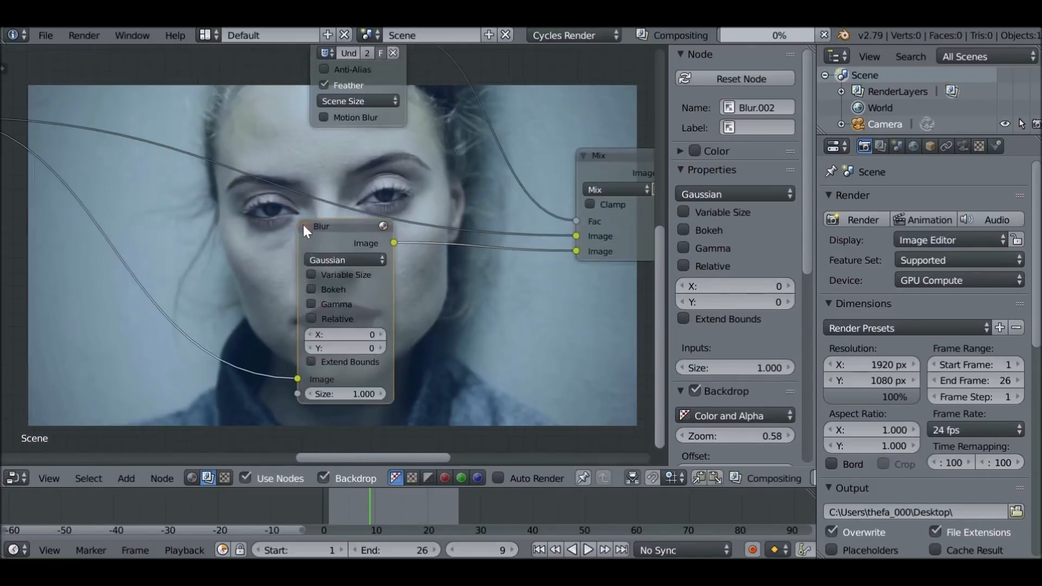
pyautogui.scroll(1, 326, 236)
pyautogui.moveTo(350, 258); pyautogui.dragTo(272, 268, button='middle')
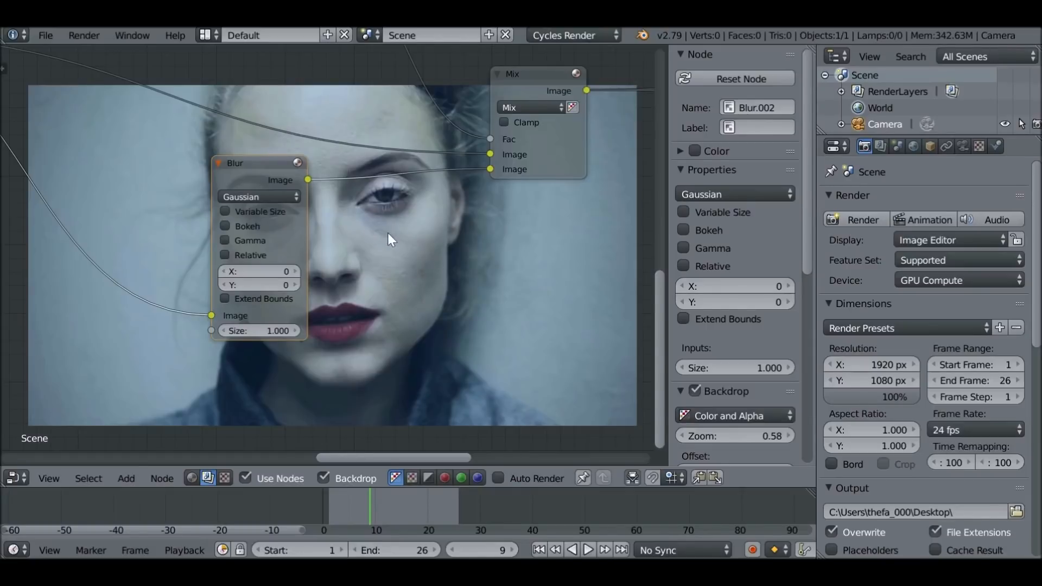
# Set the new Blur node's X and Y sizes to 60 each and enlarge the backdrop to a zoom of 1.50
pyautogui.scroll(1, 325, 269)
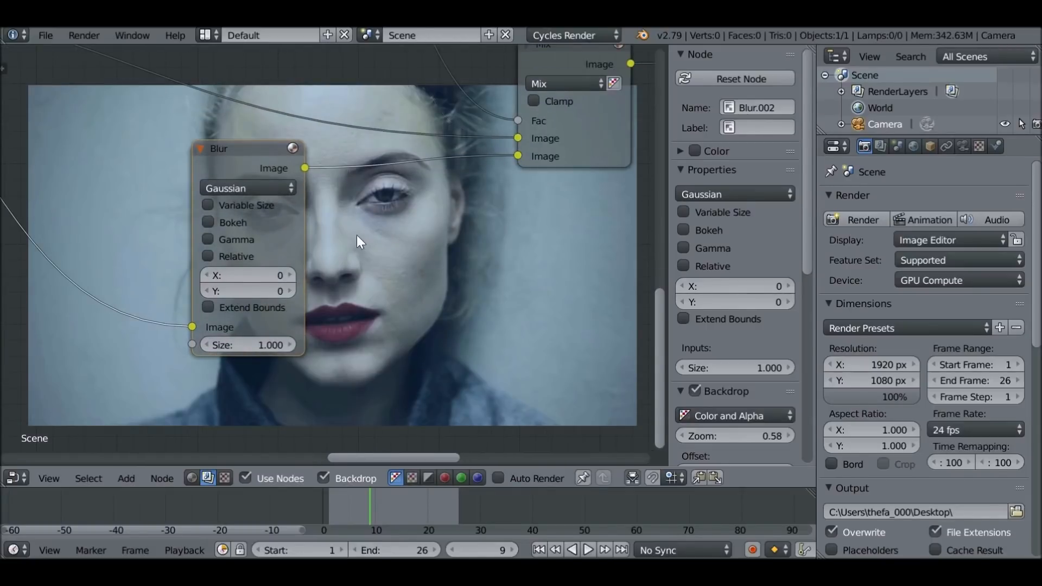
pyautogui.click(280, 269)
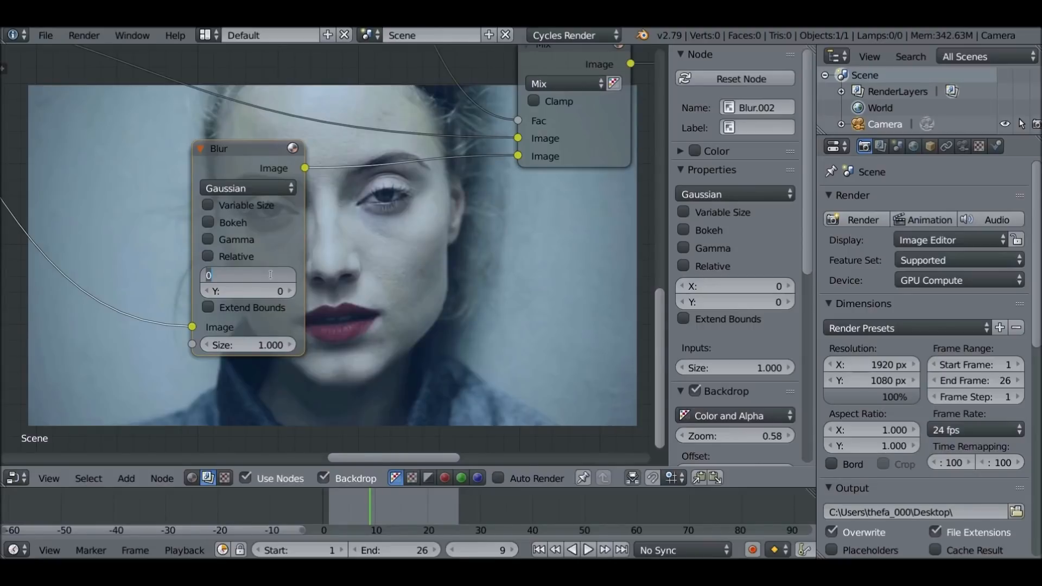
pyautogui.write('60')
pyautogui.press('Return')
pyautogui.click(266, 289)
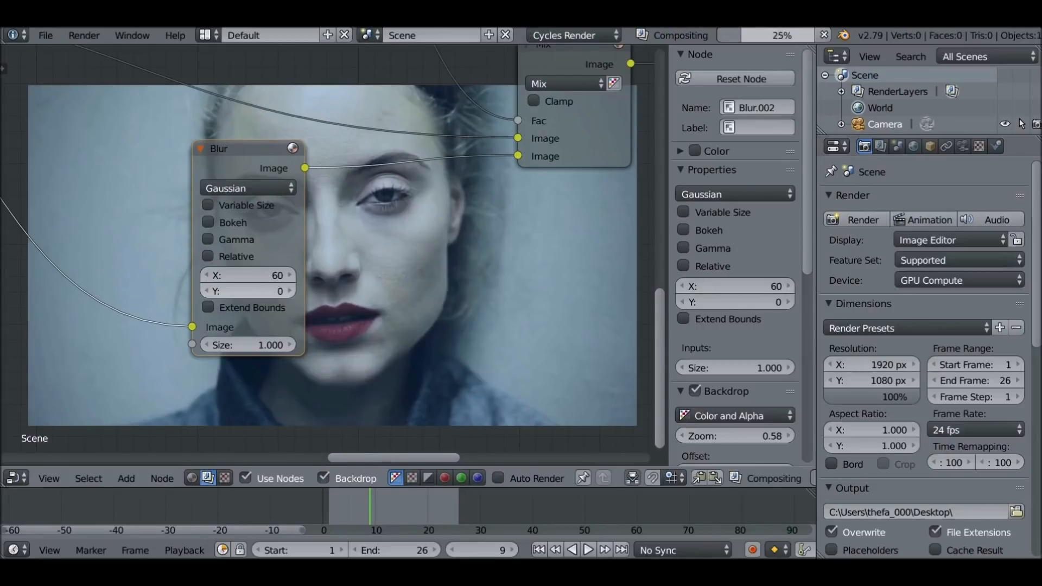
pyautogui.write('60')
pyautogui.press('Return')
pyautogui.moveTo(383, 278); pyautogui.dragTo(351, 246, button='middle')
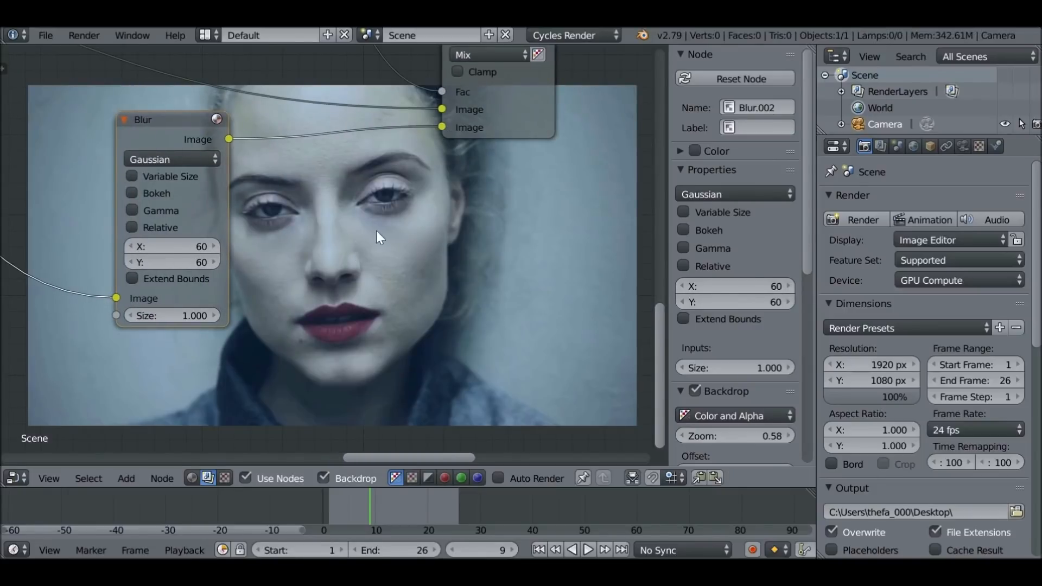
pyautogui.moveTo(736, 436); pyautogui.dragTo(792, 436)
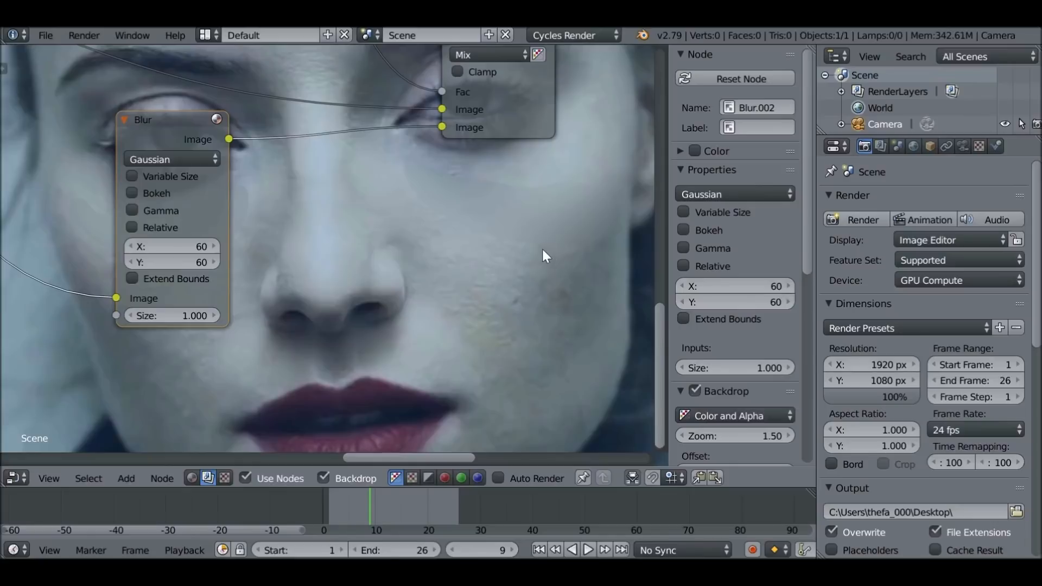
# Insert a Blur filter node in the link between the Under Eyes mask and the Mix node's Fac input
pyautogui.scroll(-2, 390, 213)
pyautogui.moveTo(390, 214); pyautogui.dragTo(438, 344, button='middle')
pyautogui.moveTo(292, 110); pyautogui.dragTo(265, 95)
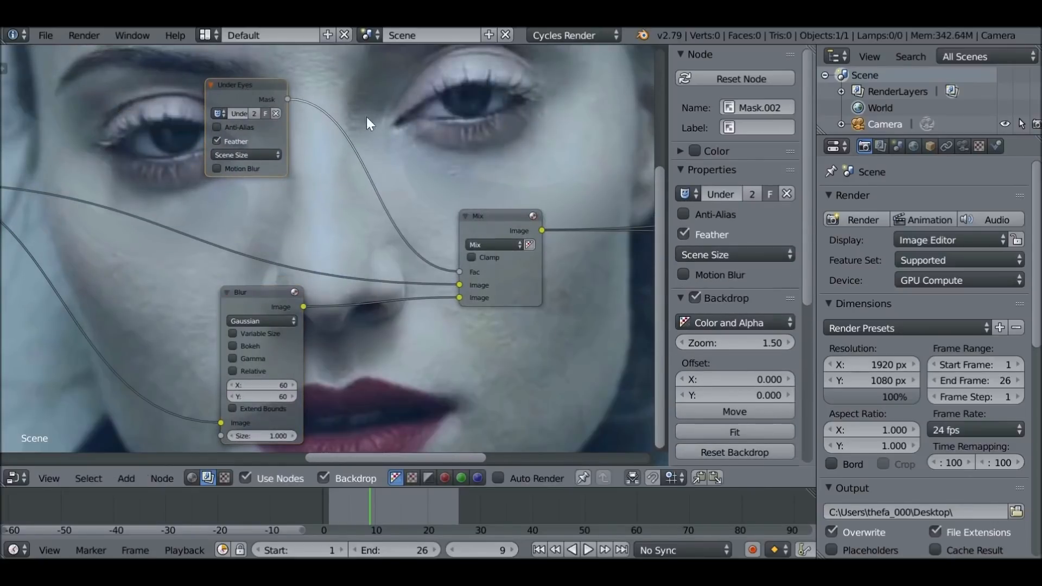
pyautogui.moveTo(432, 126); pyautogui.dragTo(389, 175, button='middle')
pyautogui.hotkey('shift', 'a')
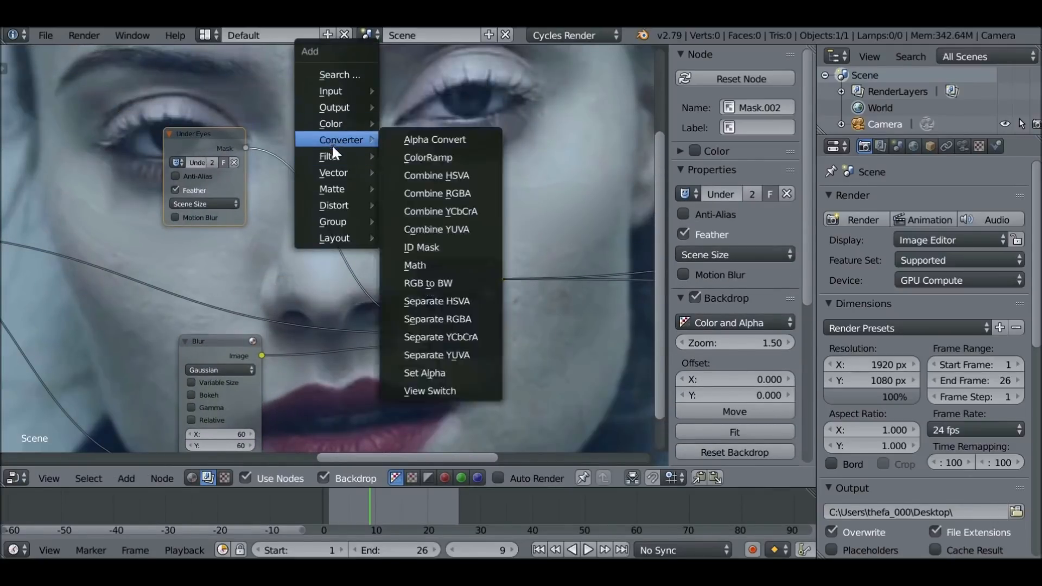
pyautogui.moveTo(334, 157)
pyautogui.click(429, 173)
pyautogui.click(293, 115)
pyautogui.scroll(2, 346, 168)
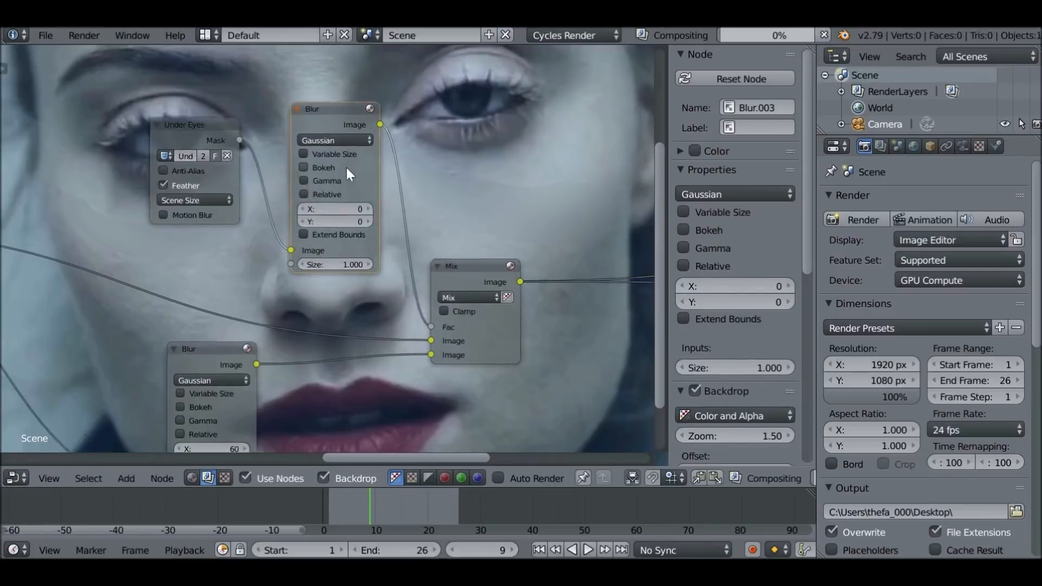
# Set the mask Blur node's X and Y sizes to 30 each
pyautogui.click(355, 204)
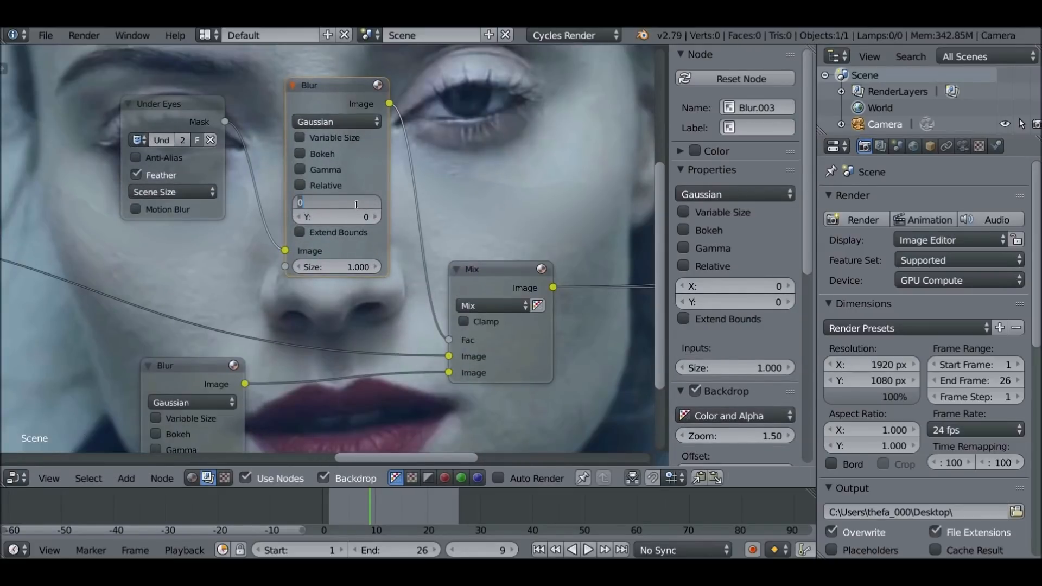
pyautogui.write('30')
pyautogui.press('Return')
pyautogui.click(353, 216)
pyautogui.write('30')
pyautogui.press('Return')
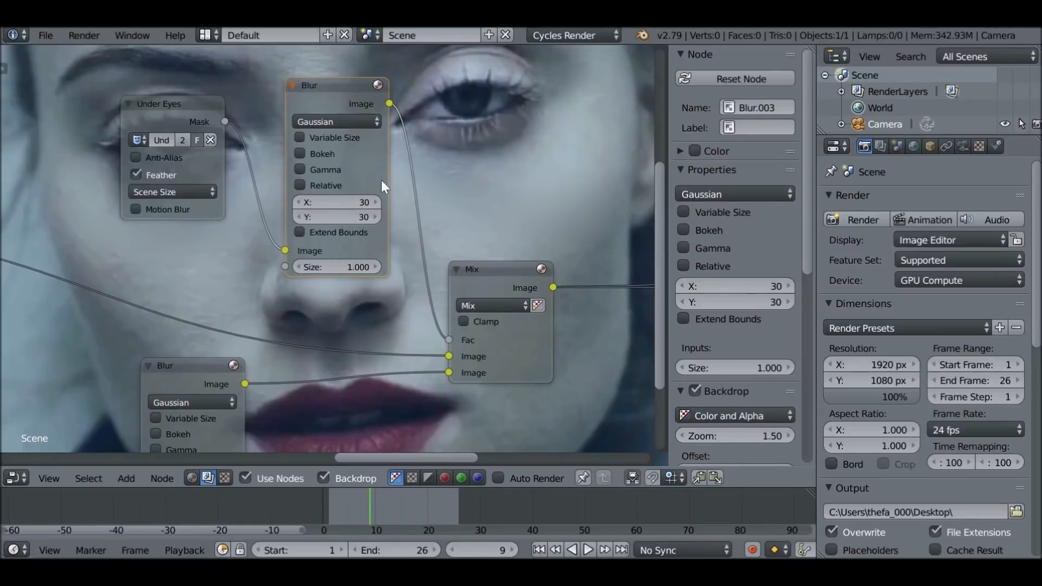
# Reduce the backdrop zoom to 0.61 so the whole frame is shown behind the nodes
pyautogui.scroll(-4, 330, 181)
pyautogui.moveTo(328, 177); pyautogui.dragTo(284, 120, button='middle')
pyautogui.scroll(-4, 337, 150)
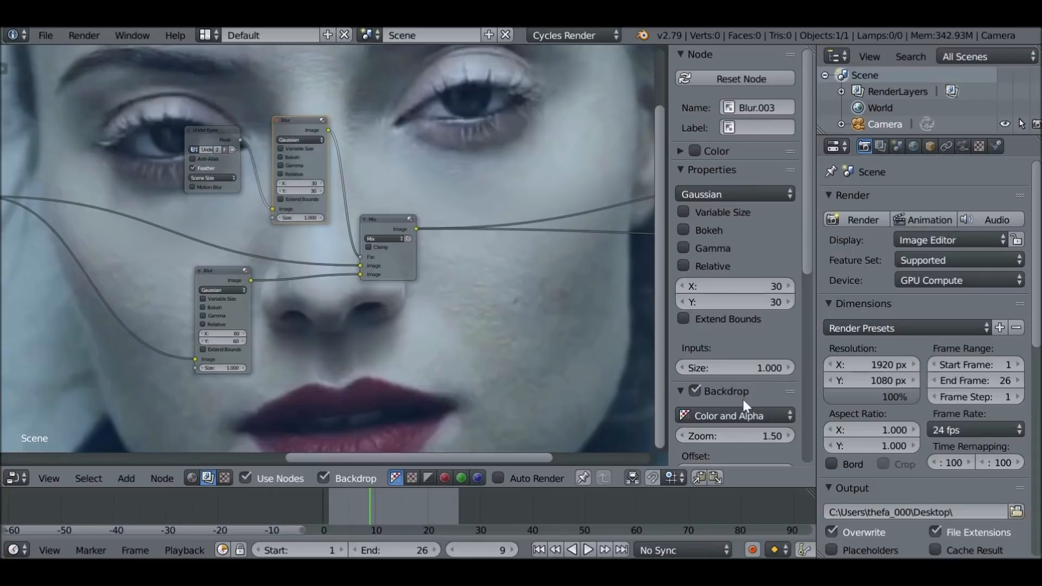
pyautogui.moveTo(743, 435); pyautogui.dragTo(708, 436)
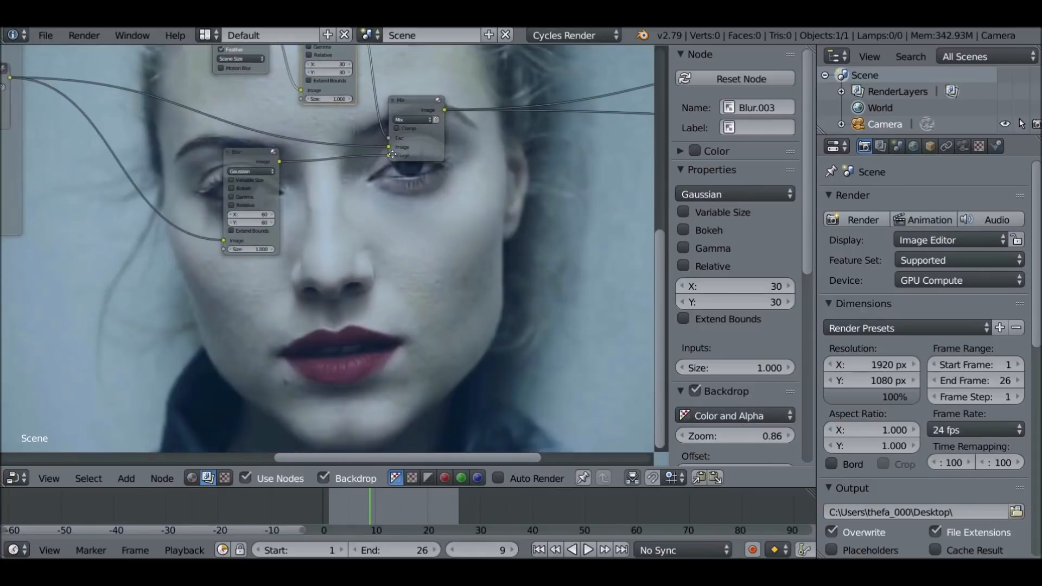
pyautogui.moveTo(420, 268); pyautogui.dragTo(365, 219, button='middle')
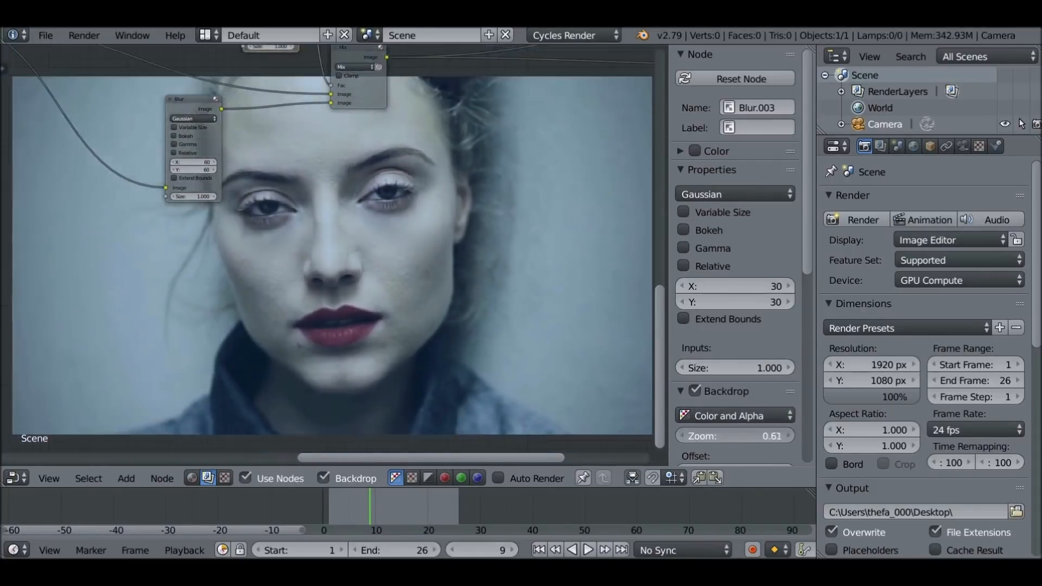
# Insert an RGB Curves node between the under-eye image Blur and the Mix node, and add a control point mid-curve
pyautogui.hotkey('shift', 'a')
pyautogui.moveTo(249, 179)
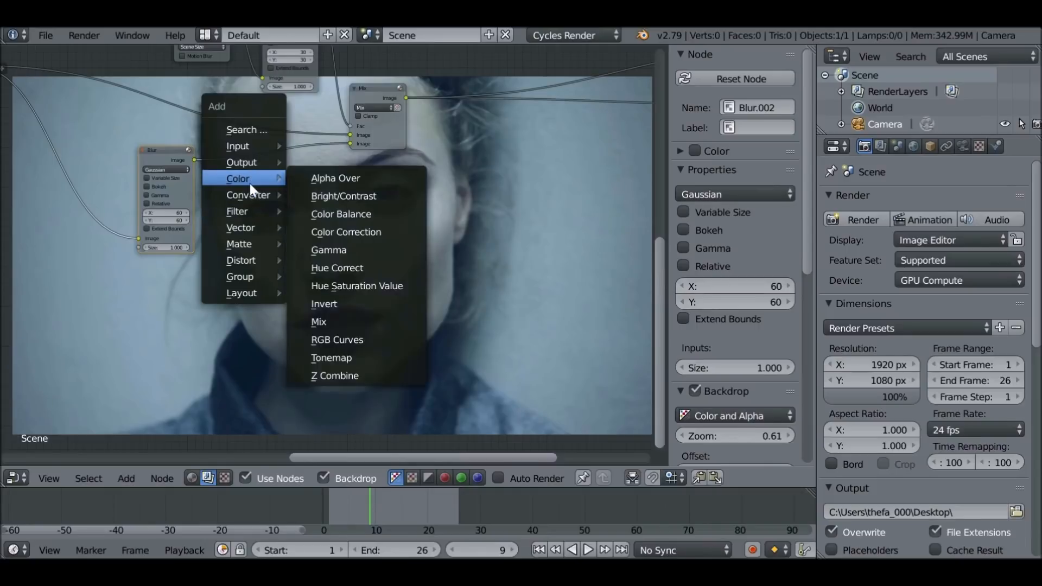
pyautogui.click(343, 339)
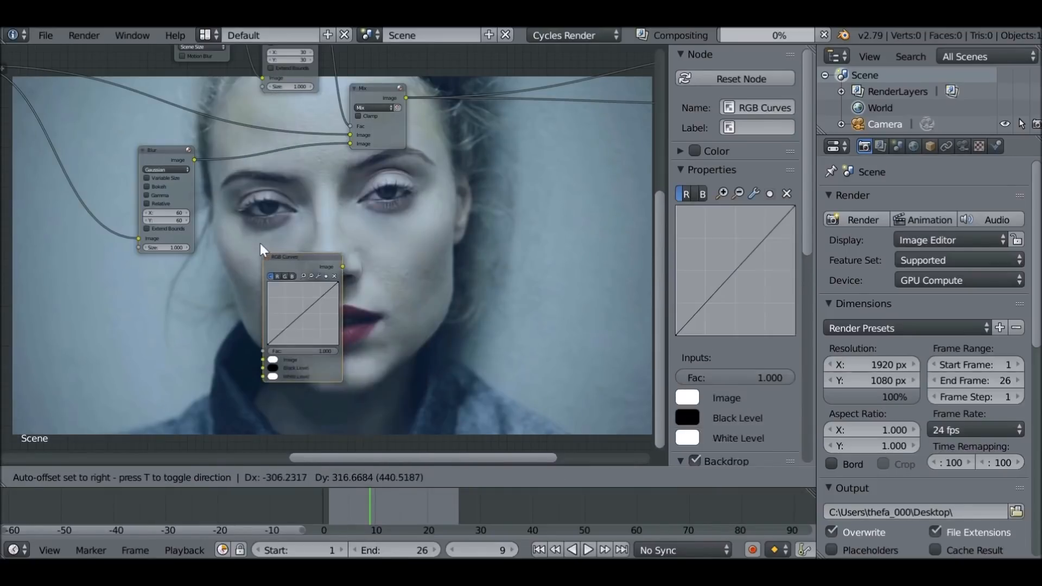
pyautogui.click(225, 152)
pyautogui.scroll(2, 252, 184)
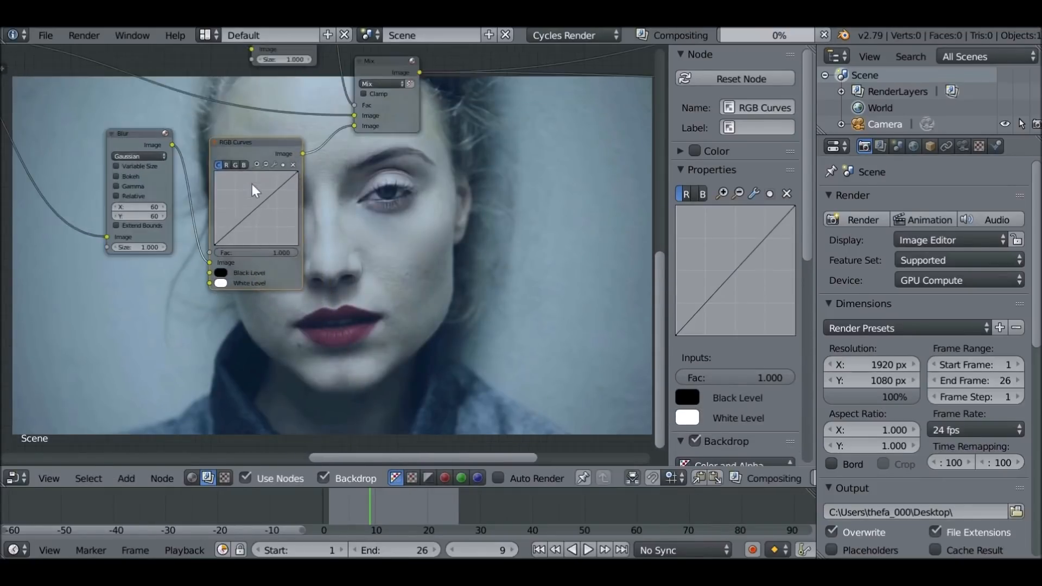
pyautogui.scroll(1, 216, 218)
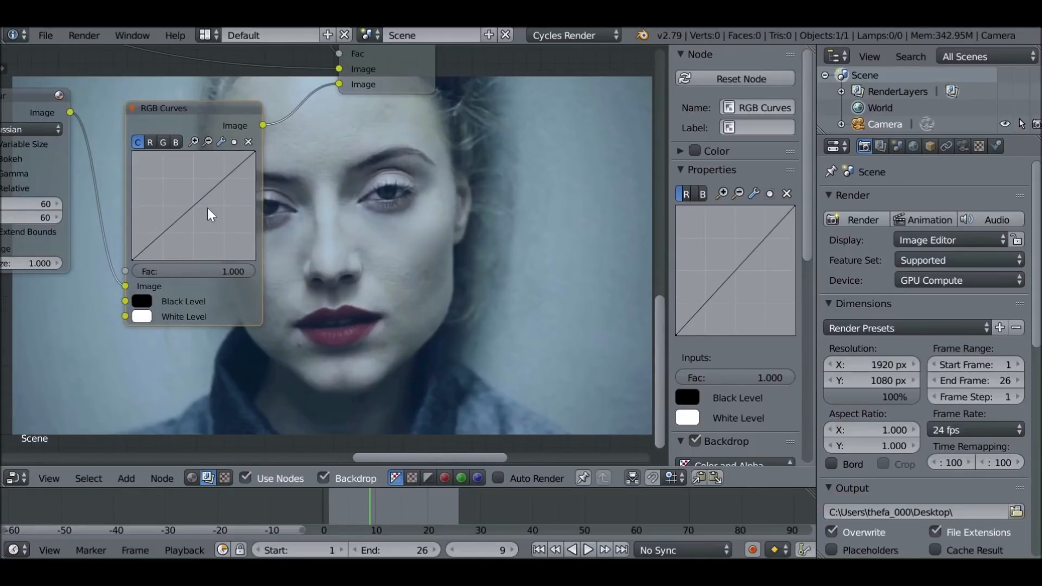
pyautogui.click(194, 204)
# Compare the Nose frame's Mix output with the under-eye Mix output by sending each to the Viewer
pyautogui.scroll(-5, 285, 240)
pyautogui.keyDown('ctrl'); pyautogui.keyDown('shift'); pyautogui.click(48, 129); pyautogui.keyUp('shift'); pyautogui.keyUp('ctrl')
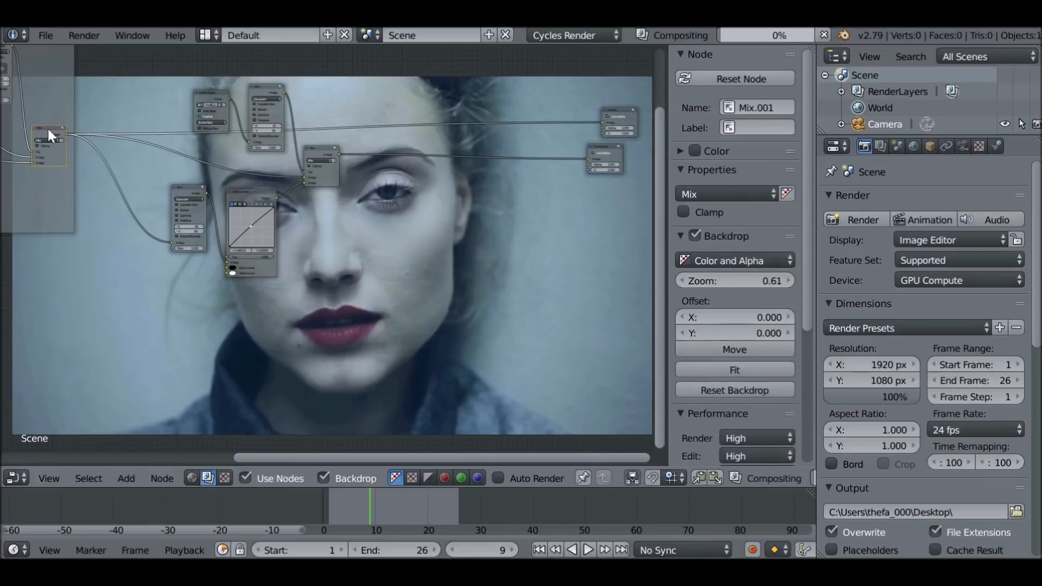
pyautogui.moveTo(344, 226); pyautogui.dragTo(221, 183, button='middle')
pyautogui.keyDown('ctrl'); pyautogui.keyDown('shift'); pyautogui.click(196, 108); pyautogui.keyUp('shift'); pyautogui.keyUp('ctrl')
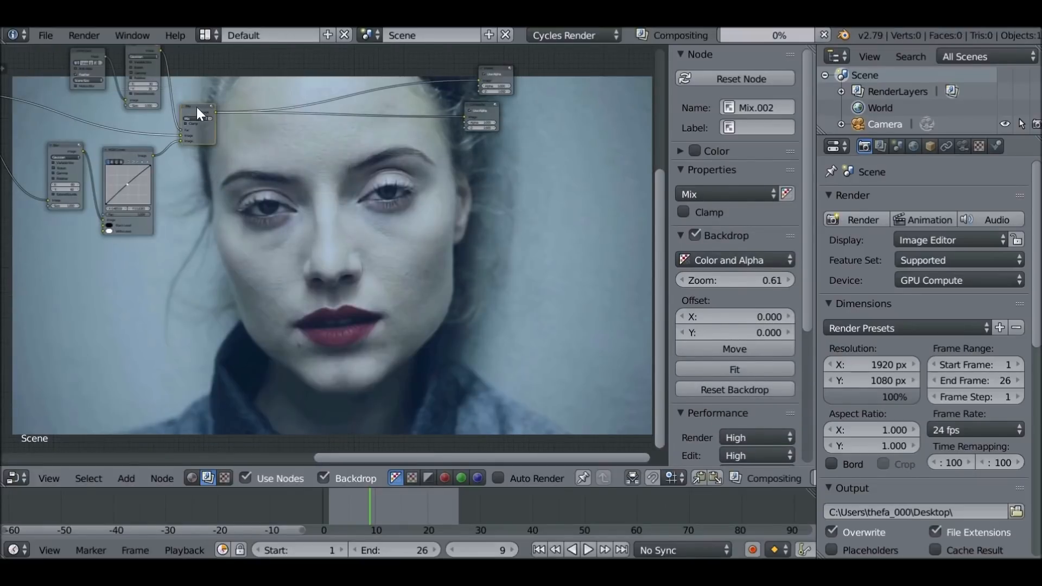
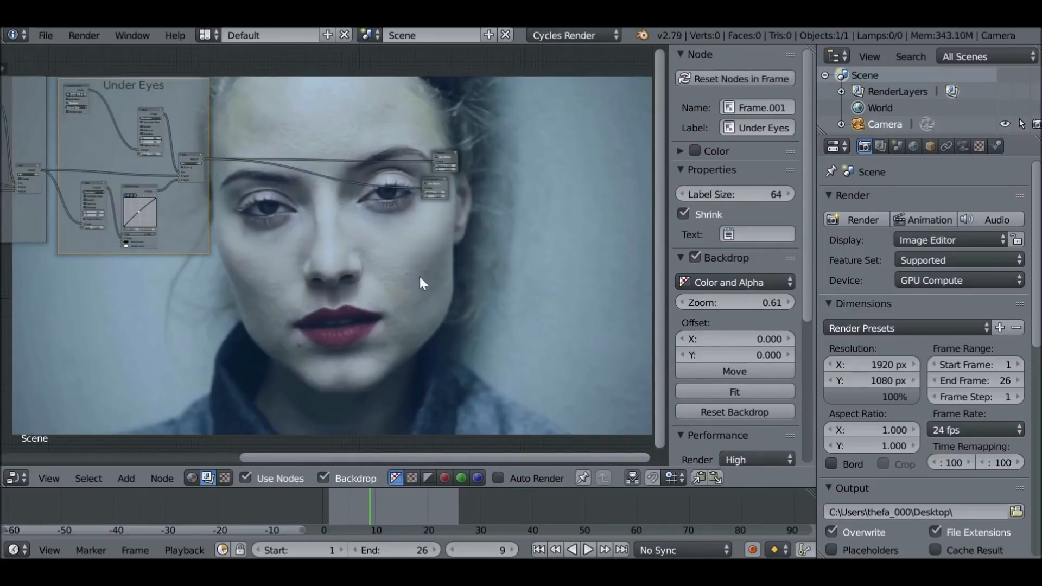
pyautogui.hotkey('shift', 'a')
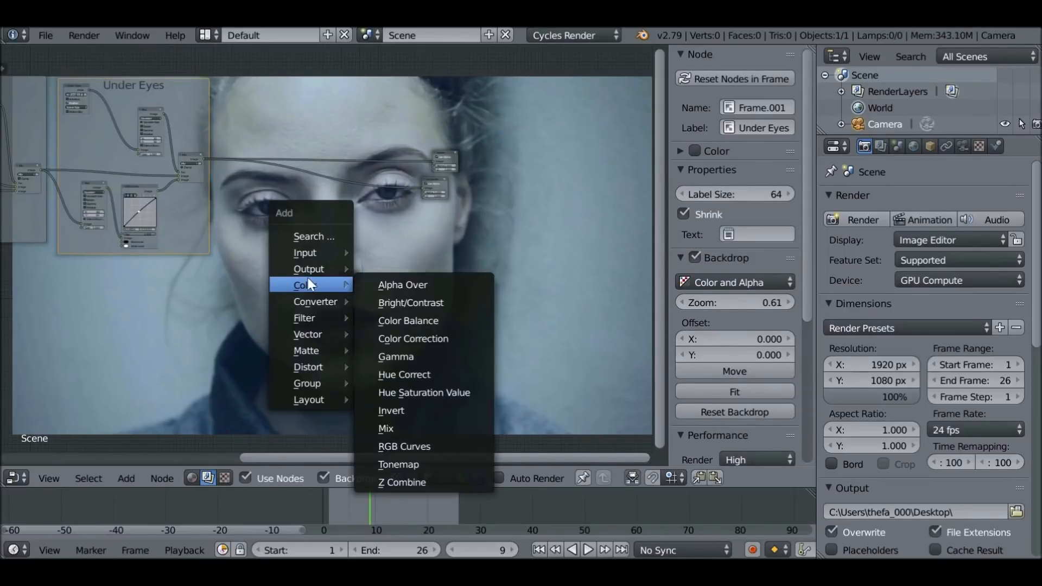
pyautogui.moveTo(315, 285)
pyautogui.press('Escape')
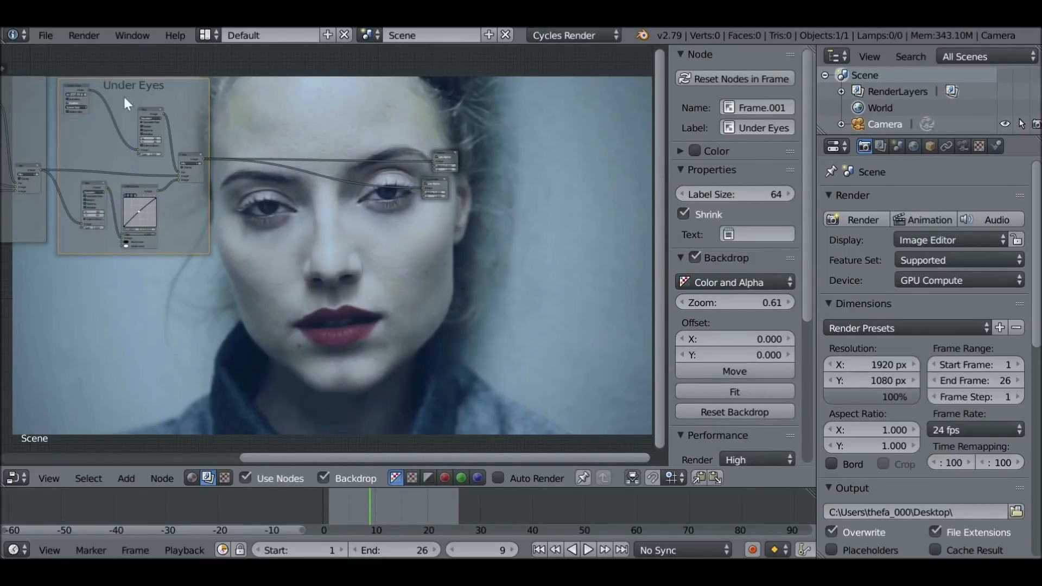
# Insert a Mix node between the Under Eyes frame and the outputs, and link the frame's Mix output into both image inputs
pyautogui.scroll(2, 315, 198)
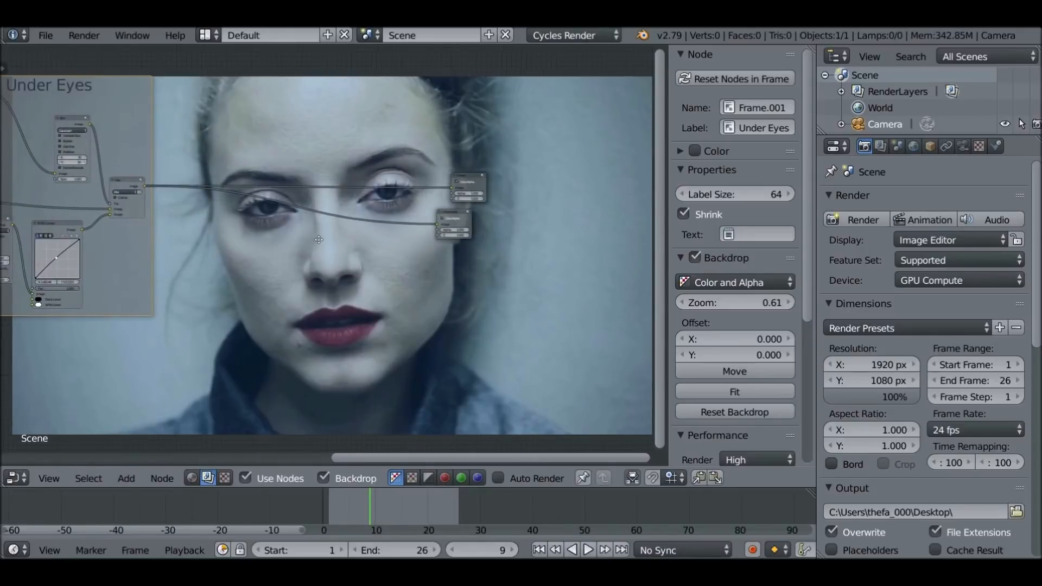
pyautogui.moveTo(18, 161); pyautogui.dragTo(71, 156, button='middle')
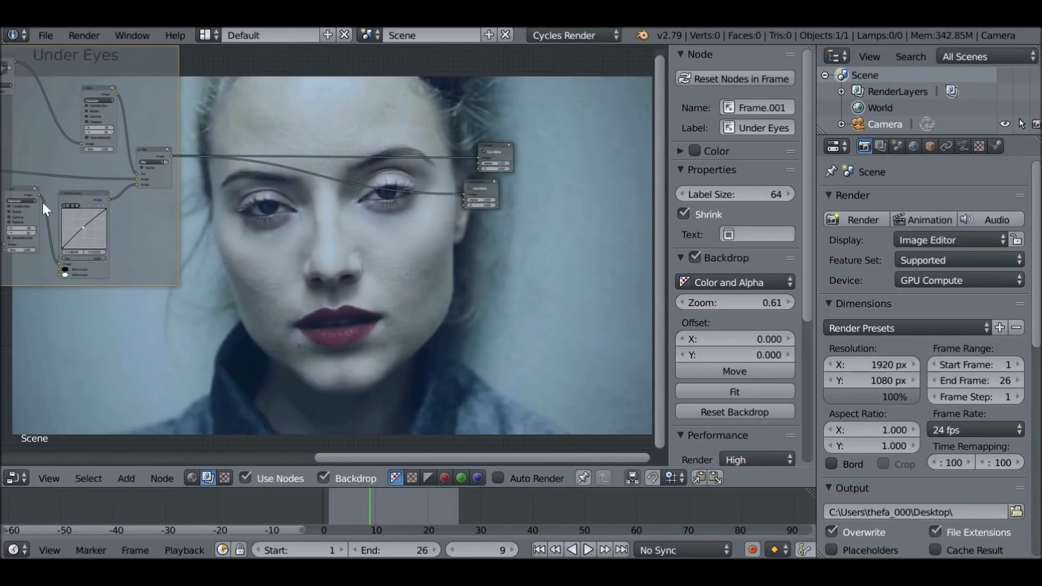
pyautogui.moveTo(361, 279); pyautogui.dragTo(332, 297, button='middle')
pyautogui.scroll(2, 326, 291)
pyautogui.hotkey('shift', 'a')
pyautogui.moveTo(269, 255)
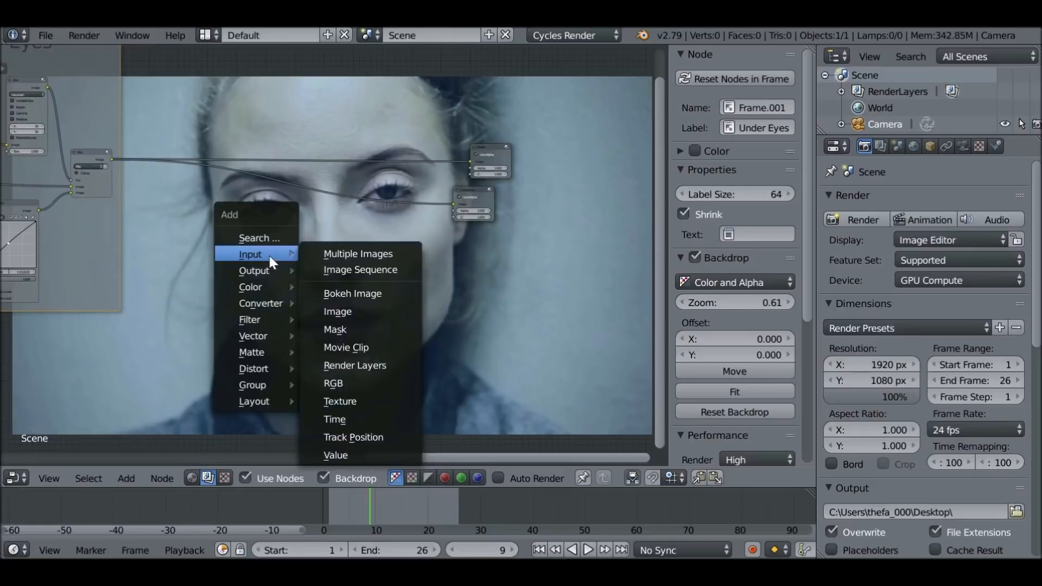
pyautogui.moveTo(252, 286)
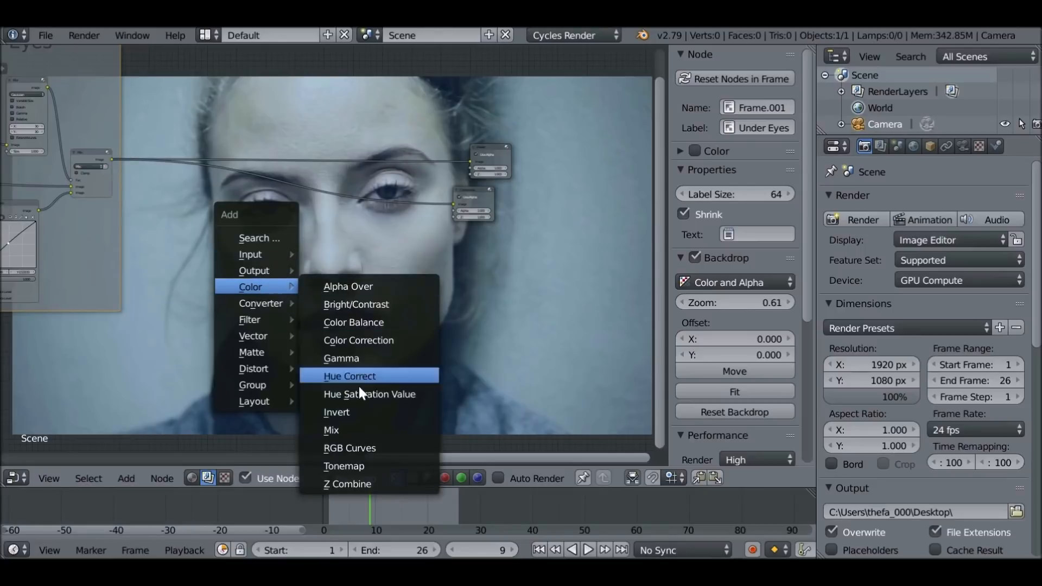
pyautogui.click(350, 428)
pyautogui.click(322, 179)
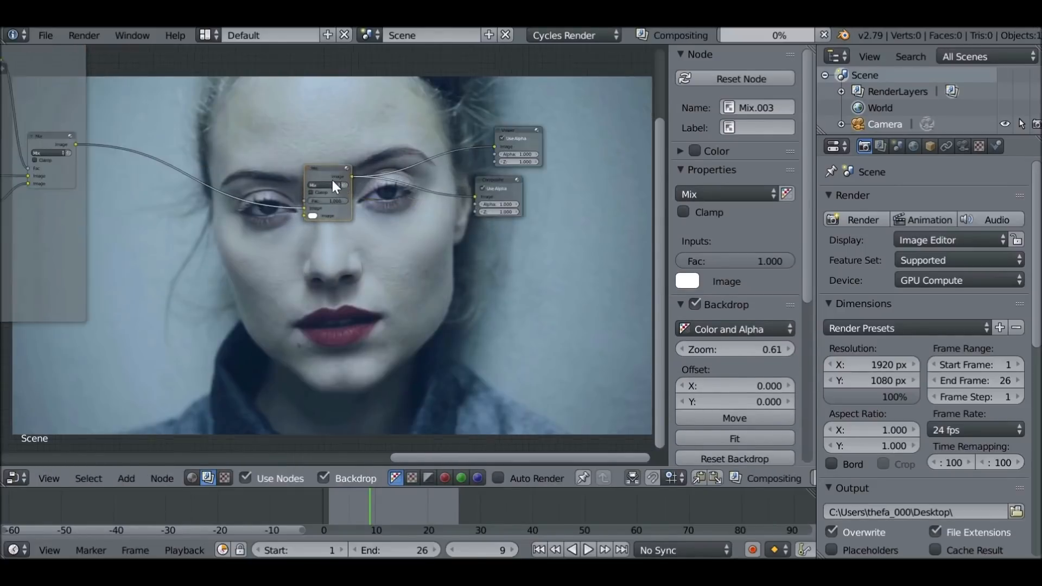
pyautogui.scroll(2, 96, 128)
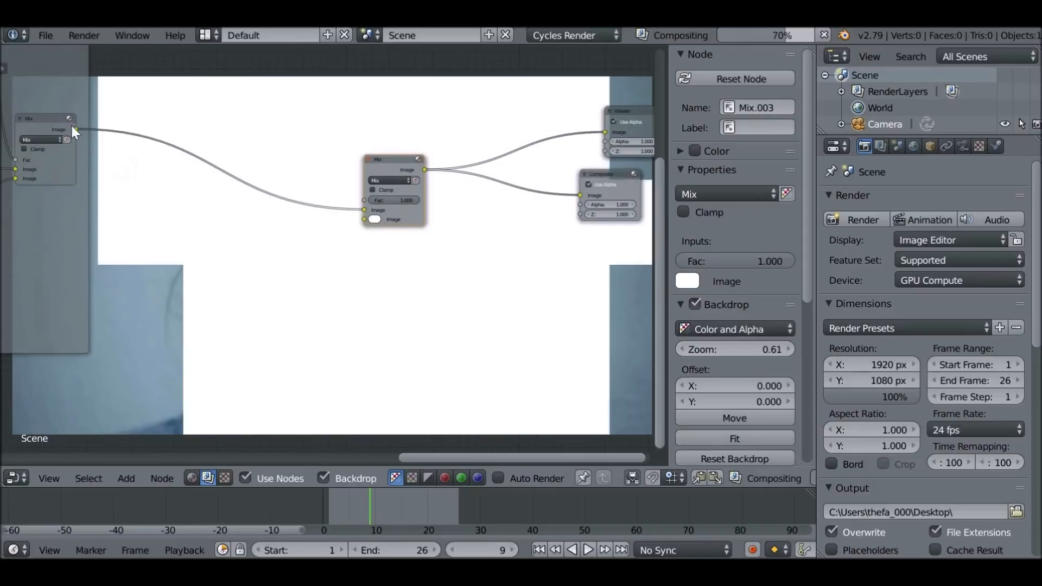
pyautogui.moveTo(75, 129); pyautogui.dragTo(364, 219)
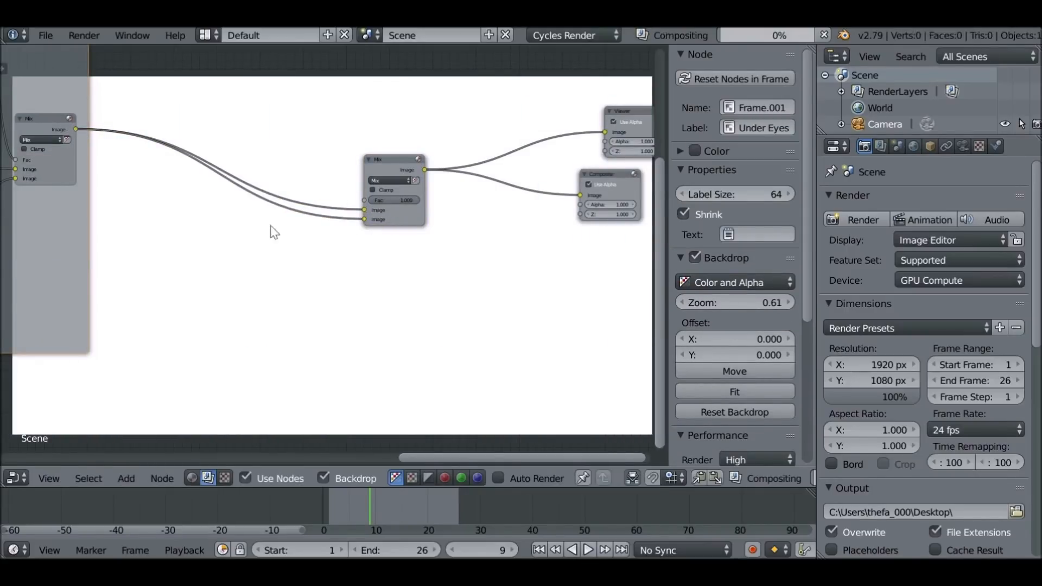
# Add a Mask node connected to the new Mix node's Fac input and set it to the Skin mask
pyautogui.hotkey('shift', 'a')
pyautogui.moveTo(213, 199)
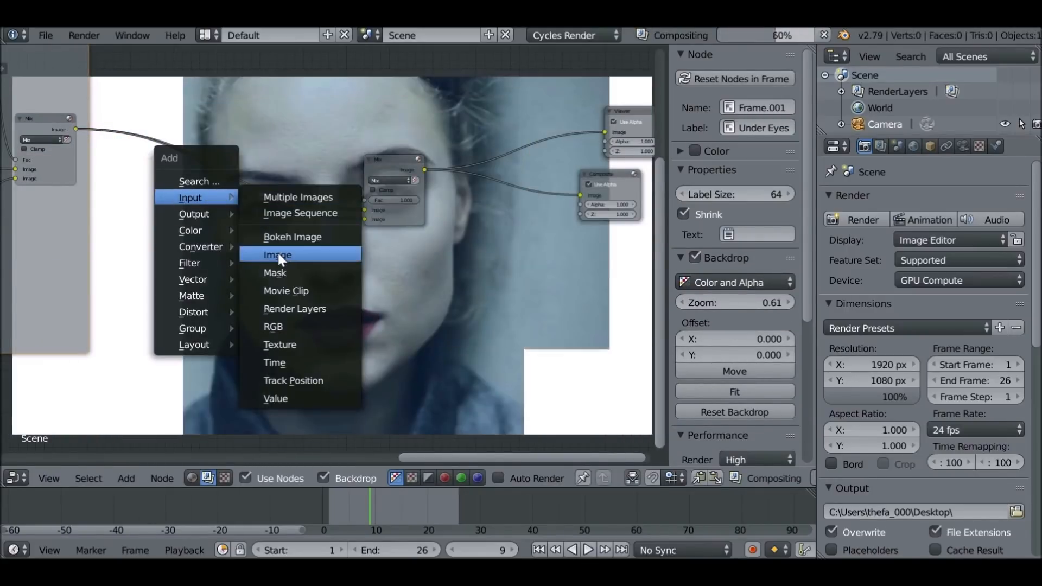
pyautogui.click(275, 273)
pyautogui.click(251, 233)
pyautogui.moveTo(321, 216); pyautogui.dragTo(367, 199)
pyautogui.scroll(2, 322, 231)
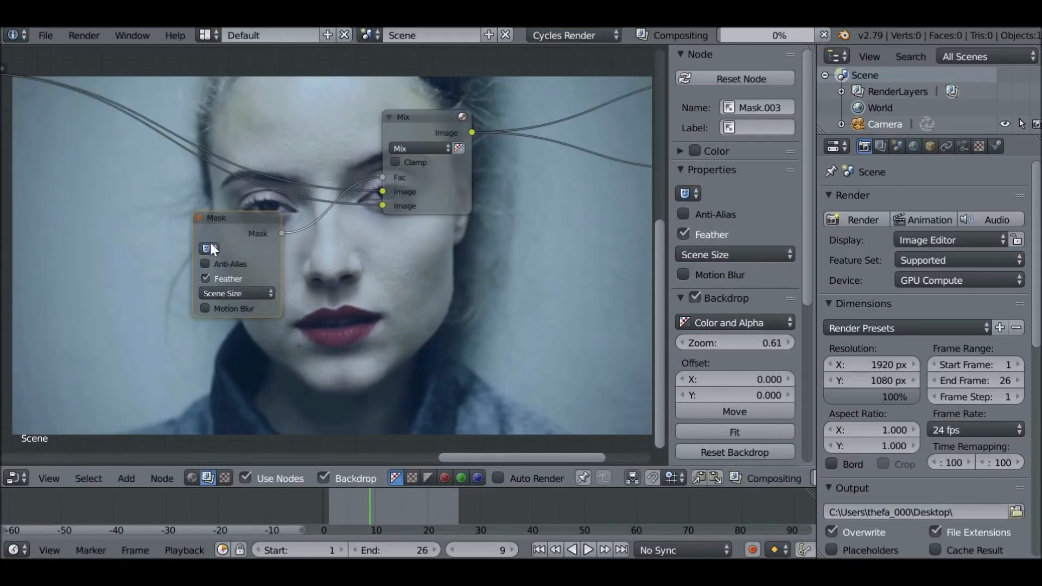
pyautogui.click(209, 248)
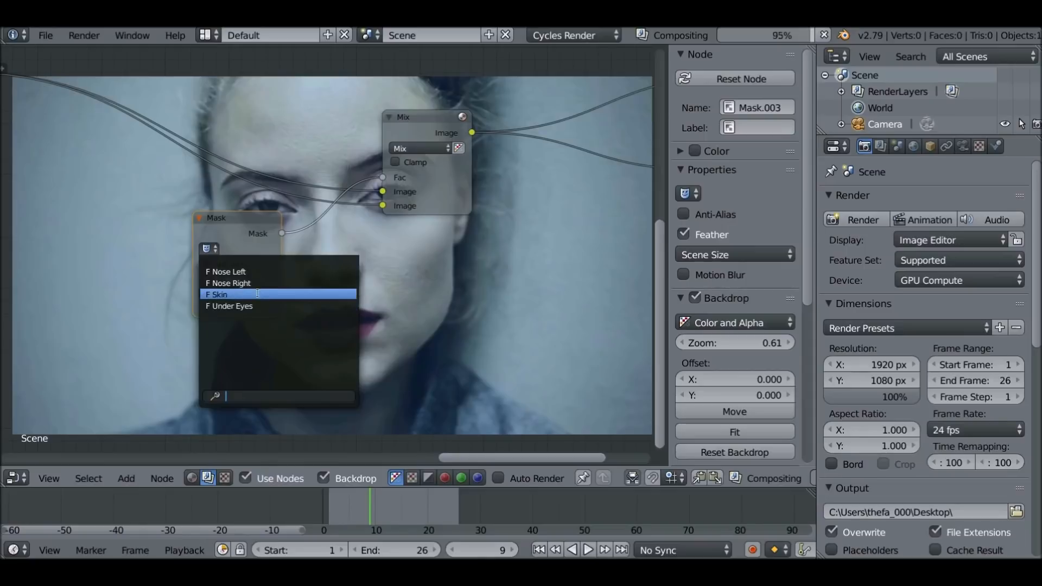
pyautogui.click(228, 294)
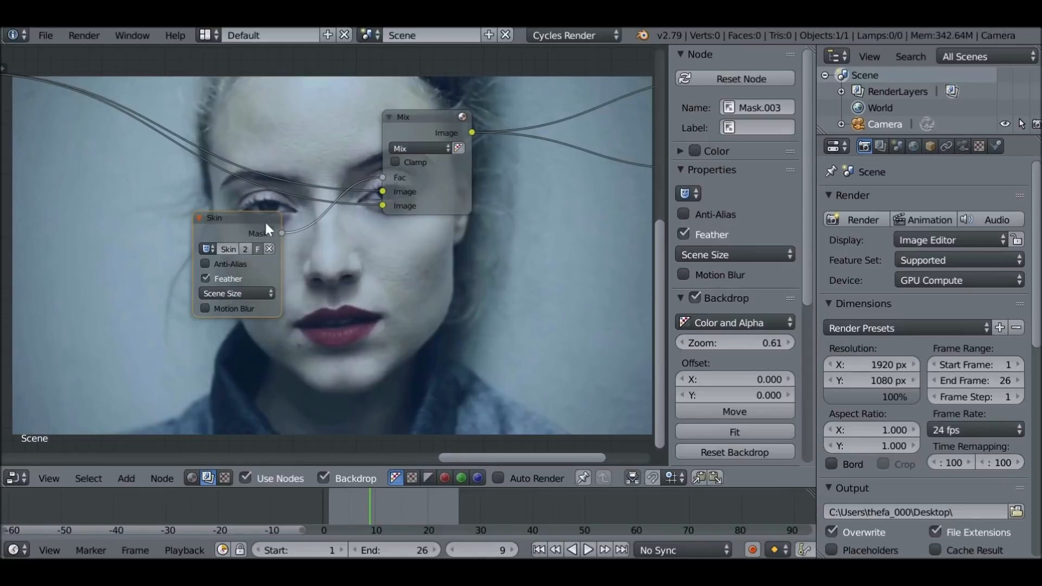
# Unlink the Mix node's second image input to preview the skin mask area, and relink the Under Eyes output to it
pyautogui.moveTo(383, 206); pyautogui.dragTo(254, 40)
pyautogui.moveTo(195, 249); pyautogui.dragTo(274, 304, button='middle')
pyautogui.moveTo(36, 128); pyautogui.dragTo(462, 261)
# Insert a Gaussian Blur node on the link into the skin Mix node's second image input
pyautogui.hotkey('shift', 'a')
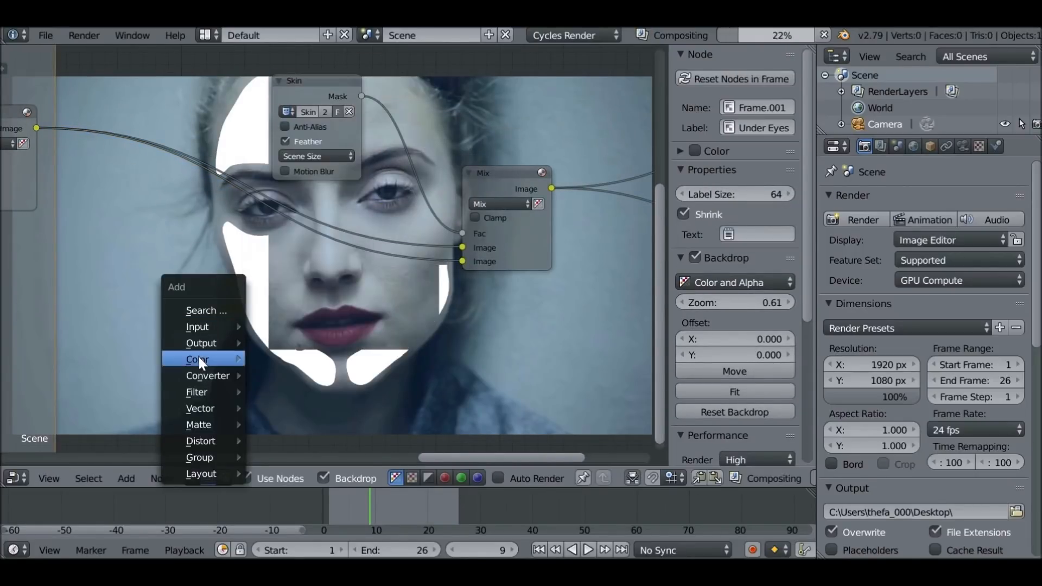
pyautogui.moveTo(196, 391)
pyautogui.click(280, 194)
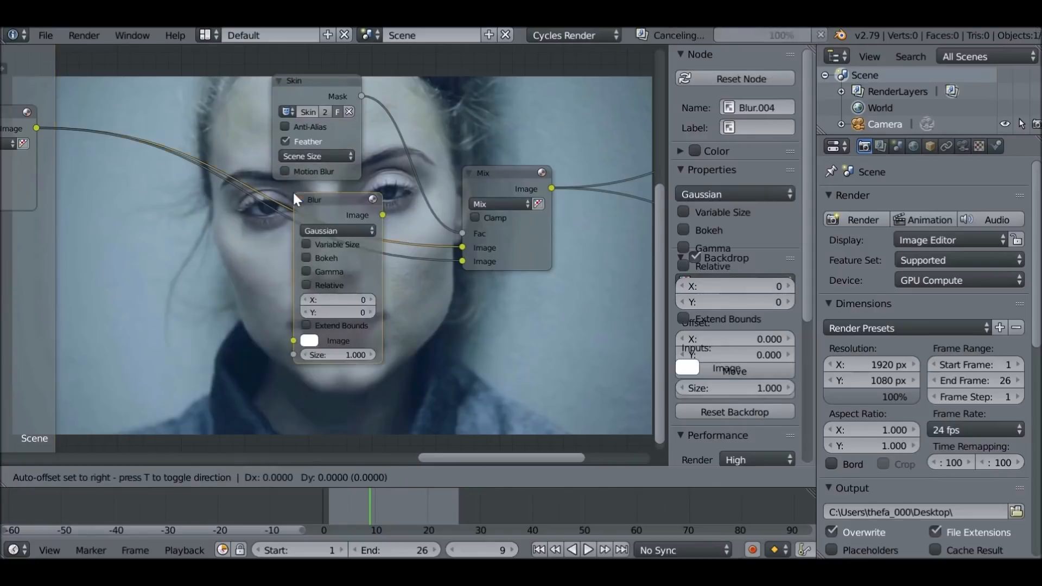
pyautogui.click(233, 213)
pyautogui.moveTo(372, 248); pyautogui.dragTo(359, 204, button='middle')
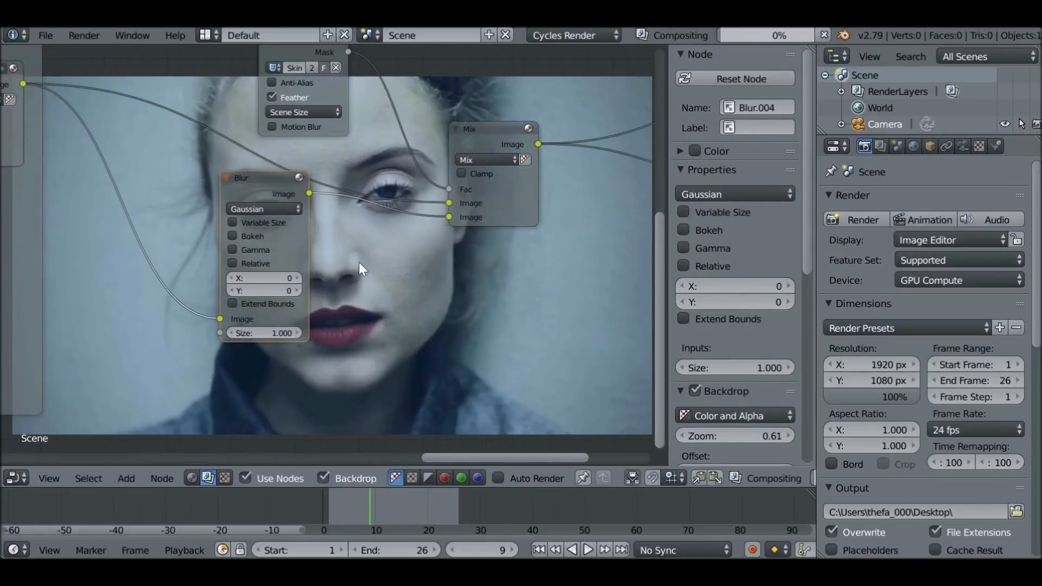
# Set the skin image Blur node's X and Y sizes to 20 each
pyautogui.click(269, 278)
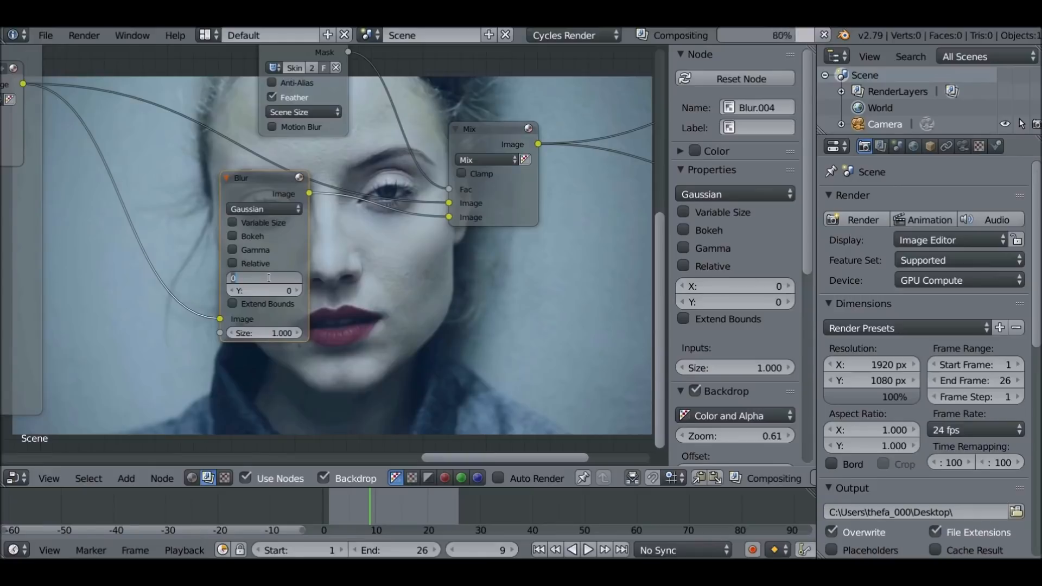
pyautogui.write('20')
pyautogui.press('Tab')
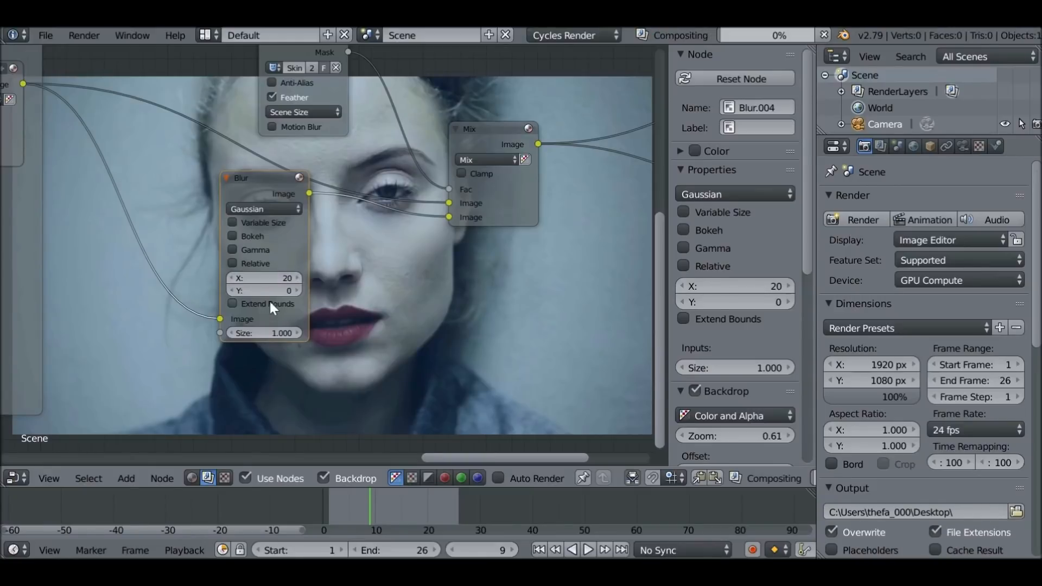
pyautogui.write('20')
pyautogui.press('Return')
# Examine the softened skin on the face, toggling the Blur node's mute state for comparison
pyautogui.moveTo(553, 340); pyautogui.dragTo(432, 230, button='middle')
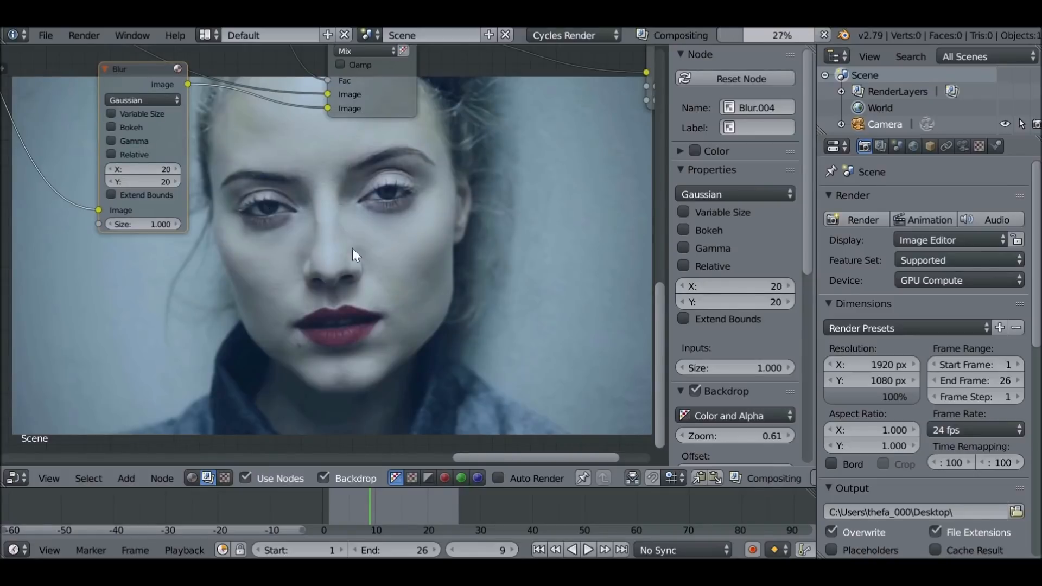
pyautogui.moveTo(266, 220); pyautogui.dragTo(265, 242, button='middle')
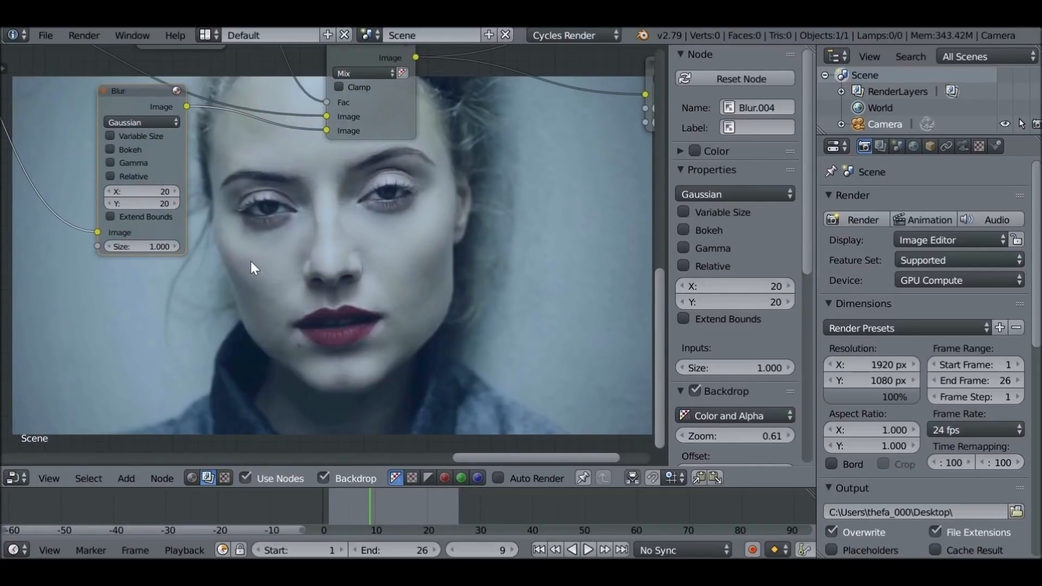
pyautogui.press('m')
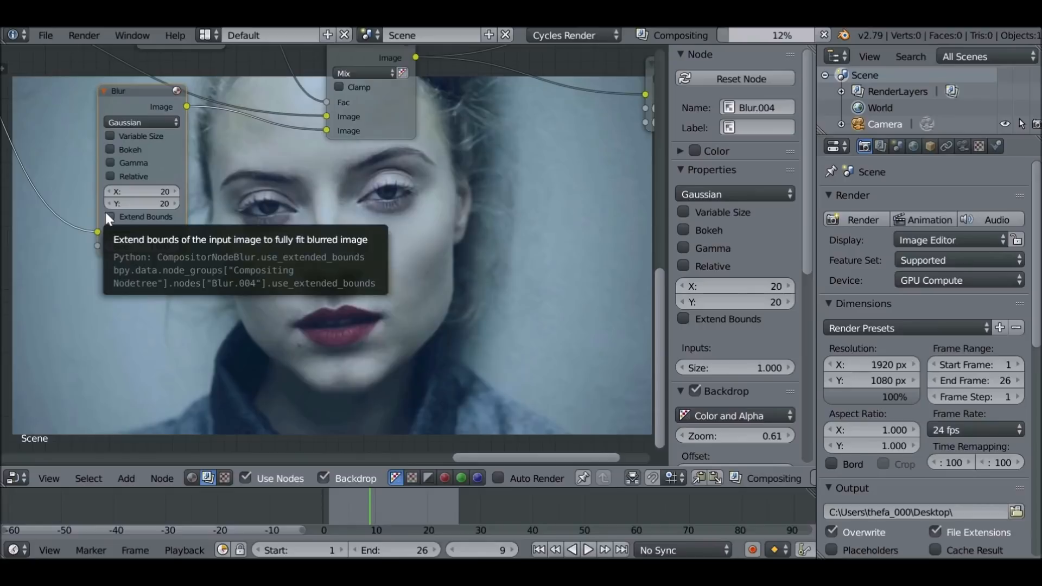
# Duplicate the skin image Blur node and insert the copy between the Skin mask node and the Mix node's Fac input
pyautogui.moveTo(273, 262); pyautogui.dragTo(369, 403, button='middle')
pyautogui.scroll(-8, 369, 402)
pyautogui.moveTo(327, 253); pyautogui.dragTo(297, 216)
pyautogui.moveTo(422, 241); pyautogui.dragTo(394, 308, button='middle')
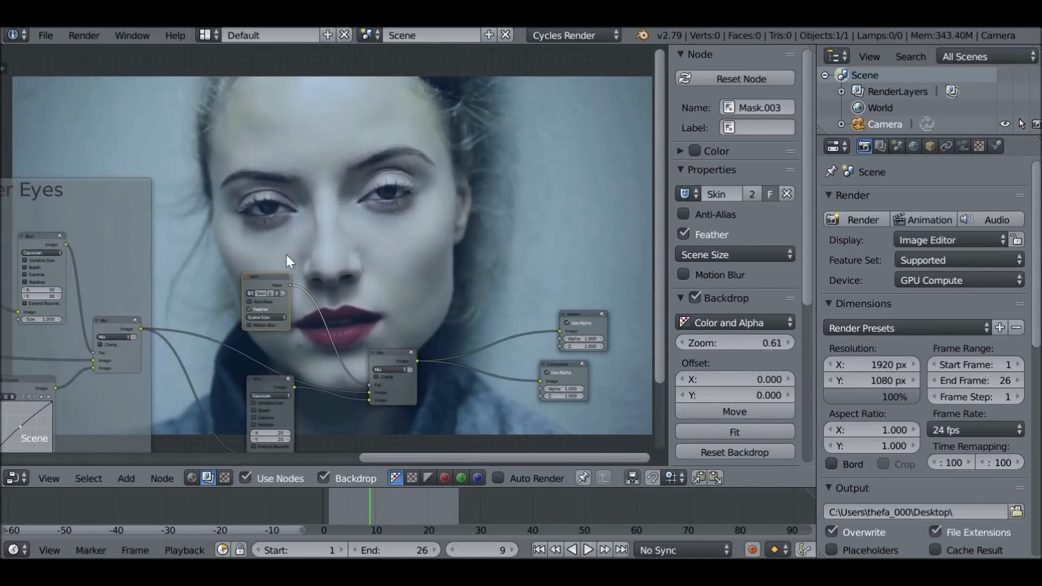
pyautogui.moveTo(252, 277); pyautogui.dragTo(230, 257)
pyautogui.moveTo(338, 327); pyautogui.dragTo(320, 253, button='middle')
pyautogui.scroll(3, 321, 254)
pyautogui.click(223, 324)
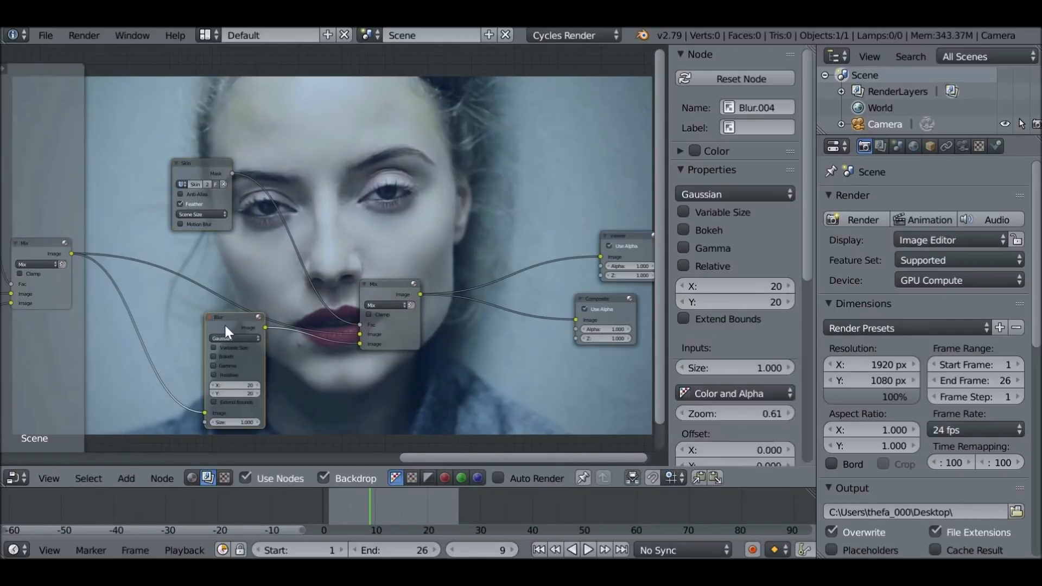
pyautogui.hotkey('shift', 'd')
pyautogui.click(284, 163)
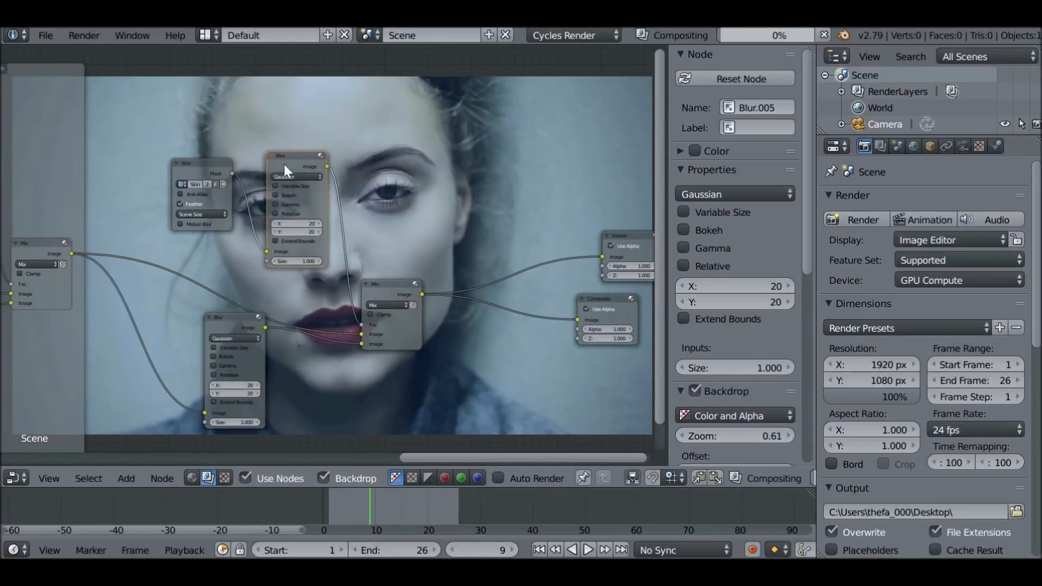
# Set the skin mask Blur node's X and Y sizes to 30 each
pyautogui.scroll(2, 288, 173)
pyautogui.click(290, 204)
pyautogui.write('30')
pyautogui.press('Return')
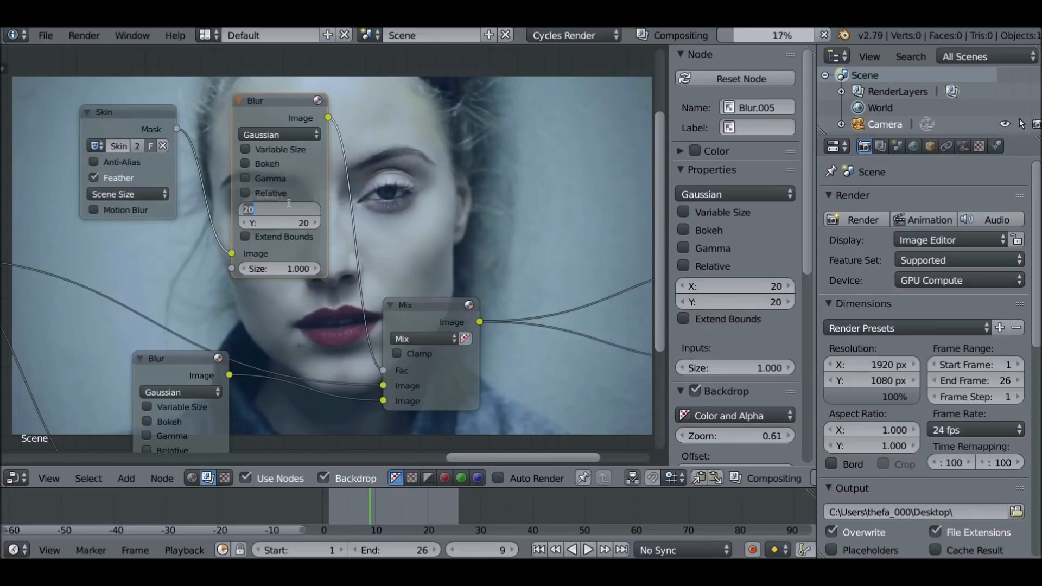
pyautogui.click(290, 223)
pyautogui.write('30')
pyautogui.press('Return')
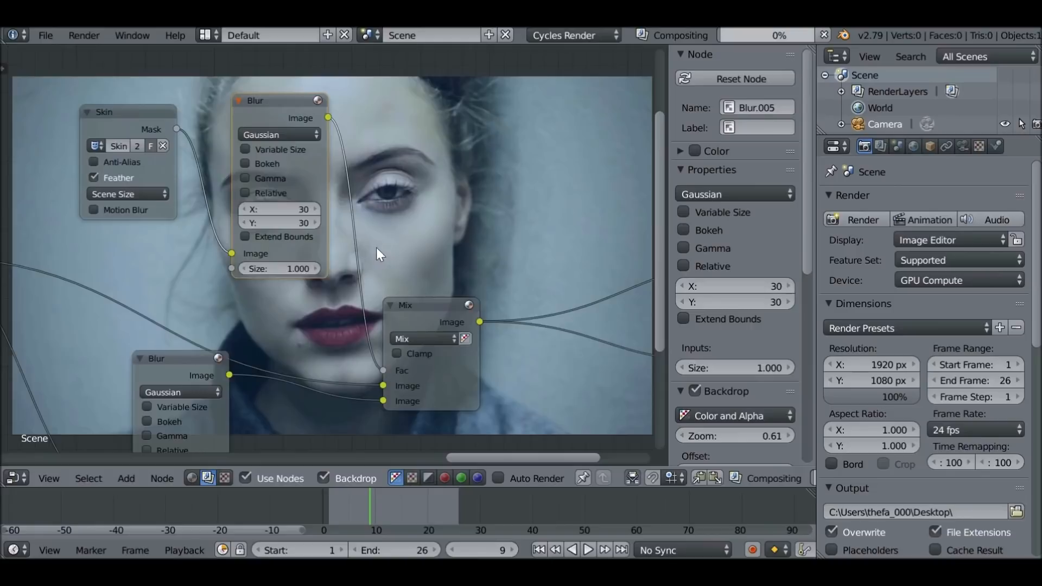
# Collapse the skin mask's Blur node to save space in the node tree
pyautogui.moveTo(377, 249); pyautogui.dragTo(322, 296, button='middle')
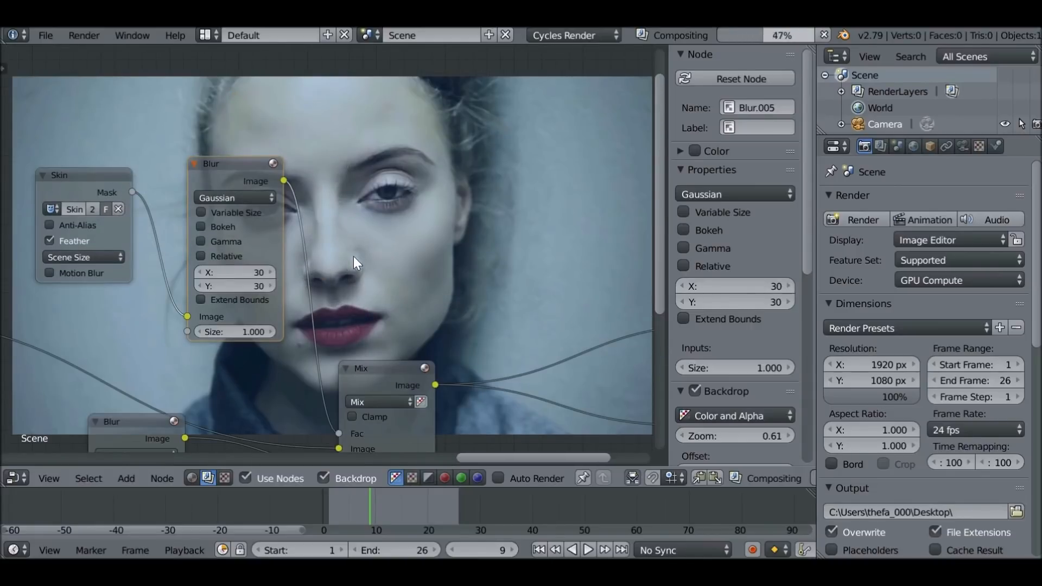
pyautogui.click(195, 164)
pyautogui.moveTo(197, 166); pyautogui.dragTo(196, 223)
pyautogui.scroll(-3, 315, 173)
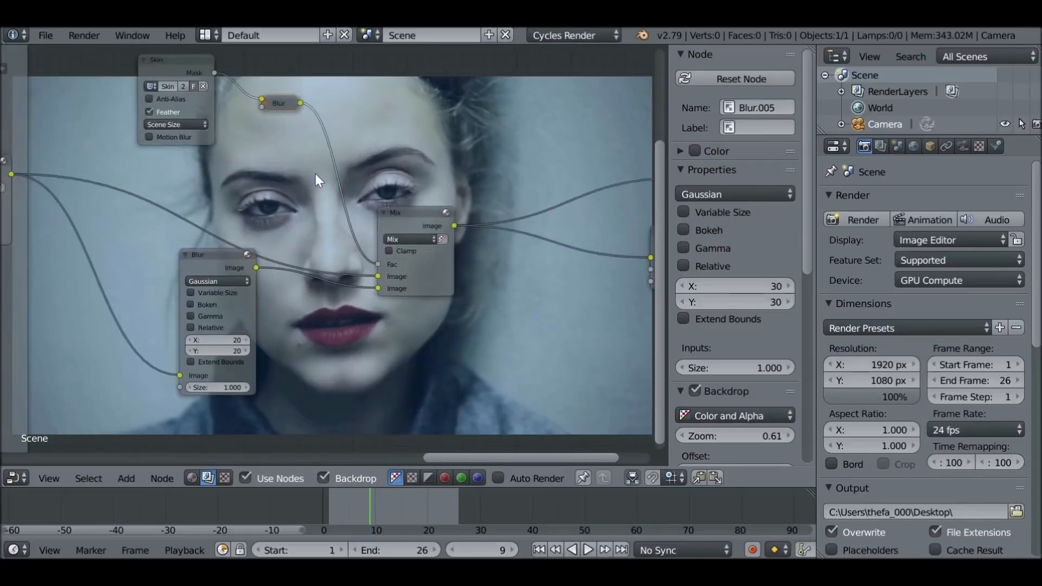
# Join the skin mask, both Blur nodes and their Mix node into a frame labelled "Skin"
pyautogui.press('a')
pyautogui.scroll(-4, 331, 237)
pyautogui.press('b')
pyautogui.moveTo(227, 143); pyautogui.dragTo(412, 357)
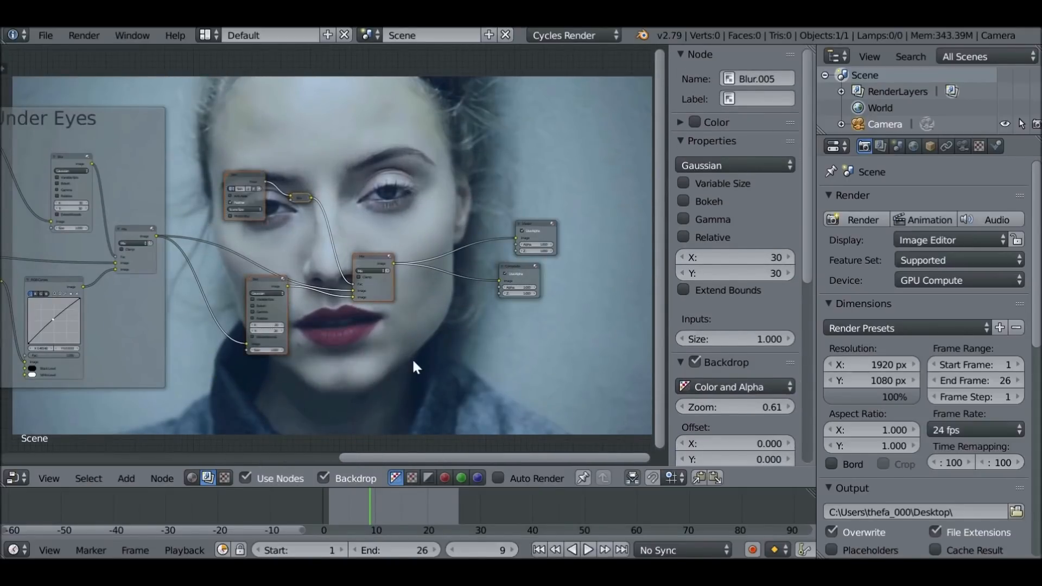
pyautogui.hotkey('ctrl', 'j')
pyautogui.moveTo(736, 165); pyautogui.dragTo(782, 165)
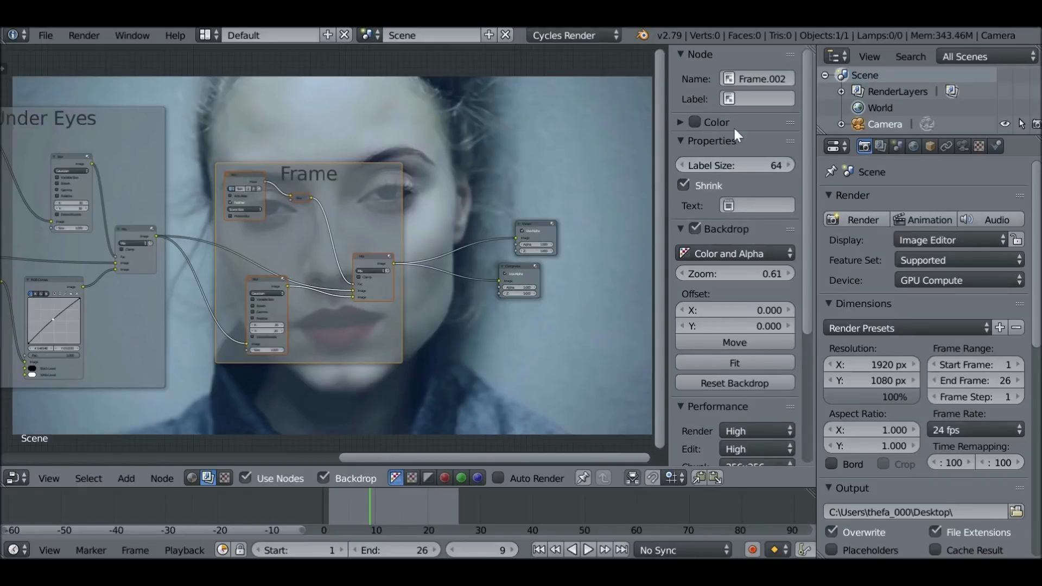
pyautogui.click(792, 103)
pyautogui.write('Skin')
pyautogui.press('Return')
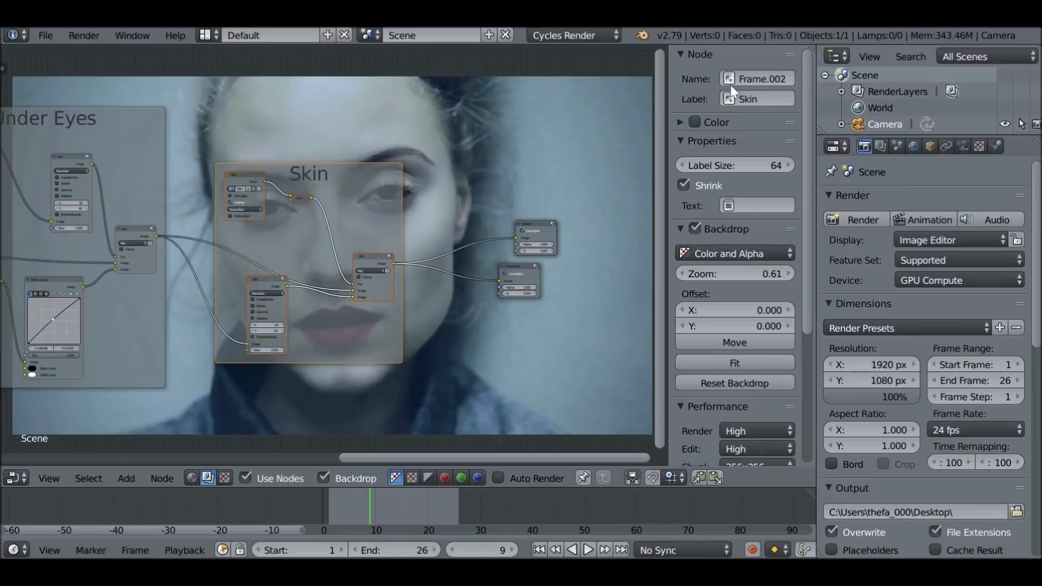
# Move the Viewer and Composite nodes farther from the Skin frame to leave space after it
pyautogui.moveTo(299, 164); pyautogui.dragTo(268, 133)
pyautogui.scroll(-2, 359, 201)
pyautogui.moveTo(362, 202); pyautogui.dragTo(209, 202, button='middle')
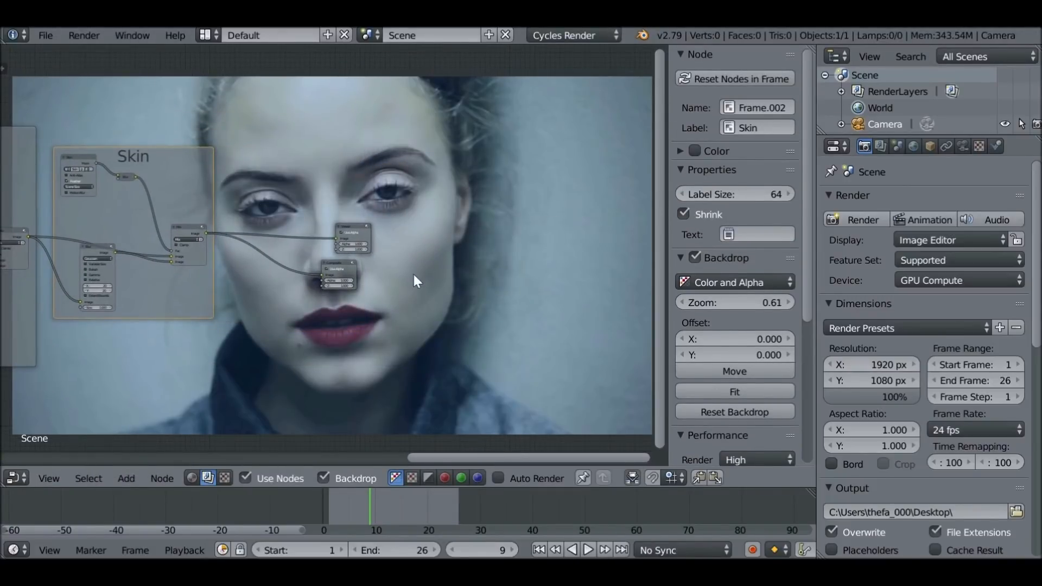
pyautogui.moveTo(415, 281); pyautogui.dragTo(423, 263, button='middle')
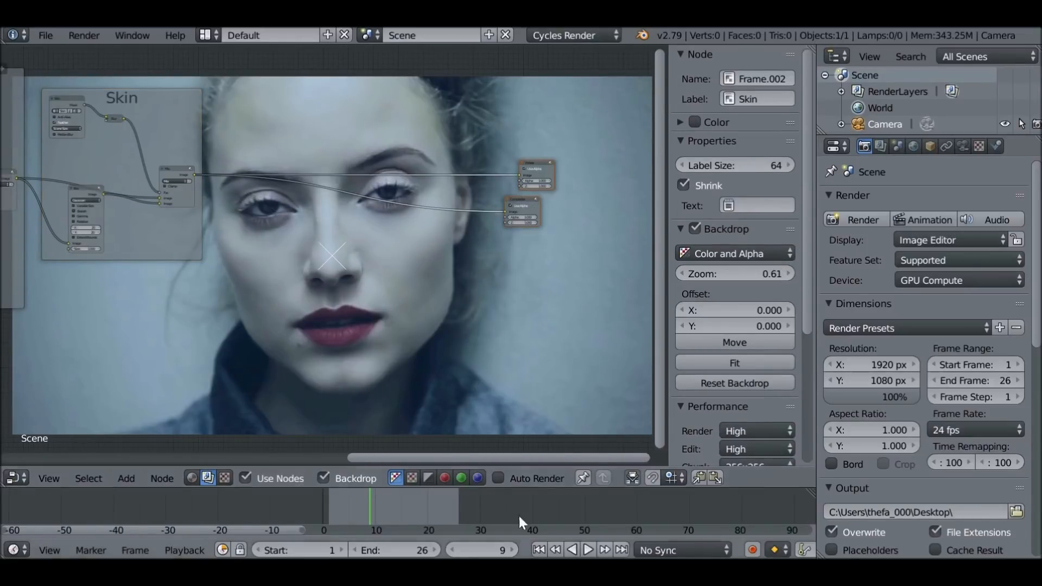
# Return to frame 1 and switch the node editor area to the Movie Clip Editor with the Skin mask
pyautogui.click(539, 550)
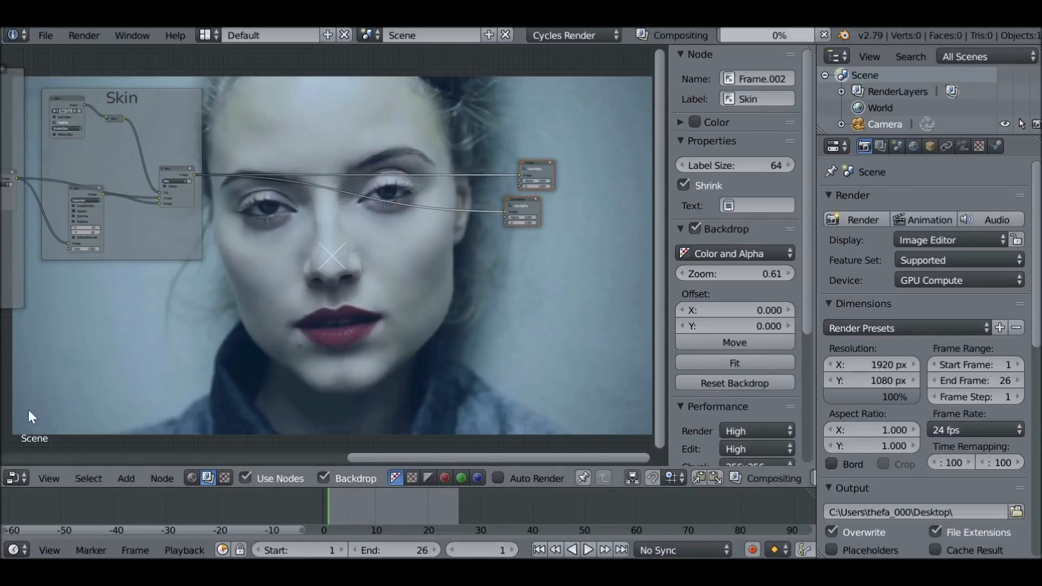
pyautogui.click(16, 476)
pyautogui.click(94, 330)
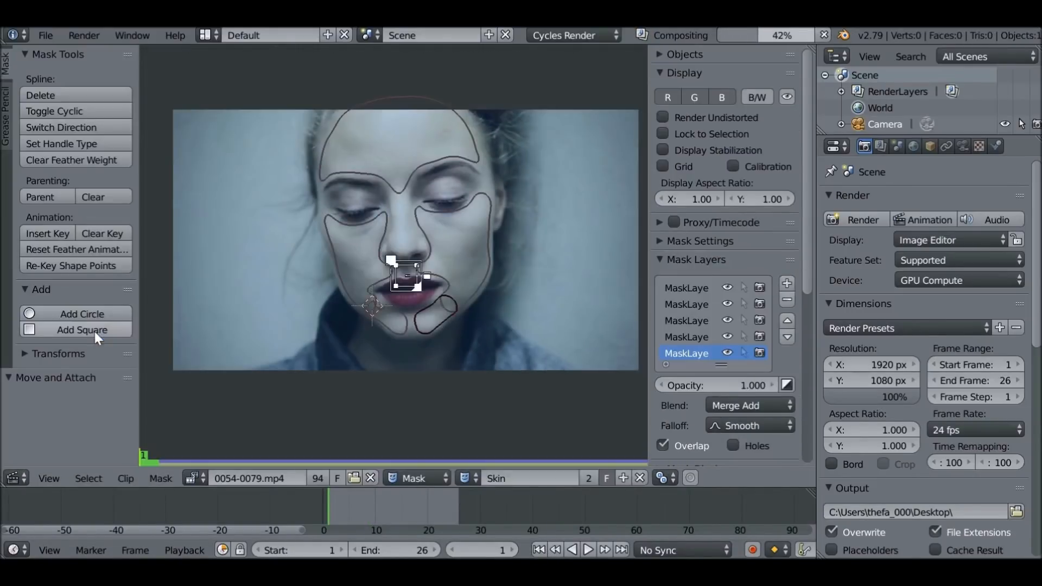
# Create a new mask and name it "Make-up"
pyautogui.click(623, 478)
pyautogui.click(522, 479)
pyautogui.write('Make-up')
pyautogui.press('Return')
pyautogui.scroll(4, 483, 329)
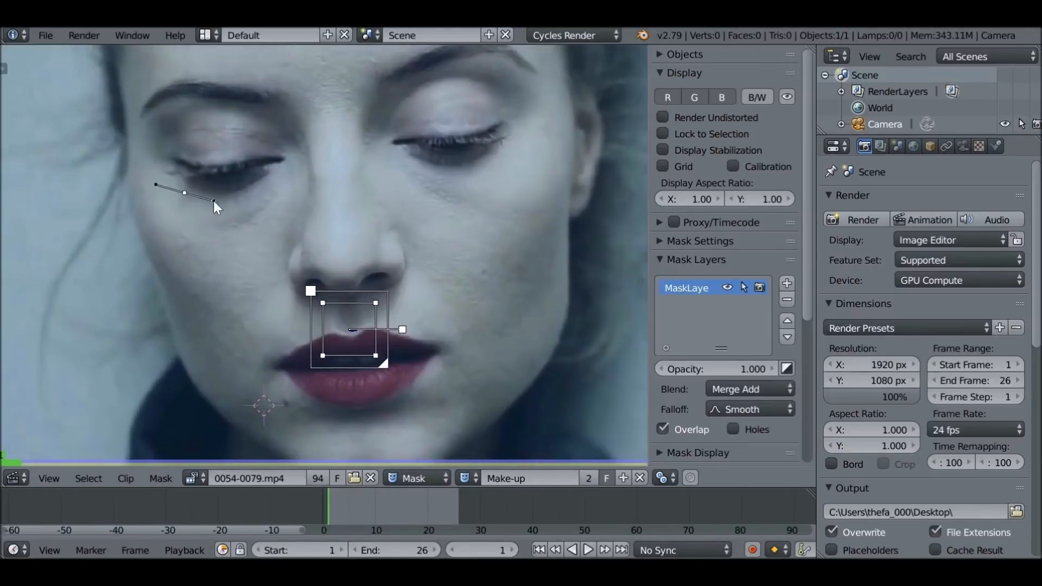
# Outline the cheek on the image's left side with mask points running from below the eye down beside the nose and mouth
pyautogui.keyDown('ctrl'); pyautogui.click(250, 186); pyautogui.keyUp('ctrl')
pyautogui.keyDown('ctrl'); pyautogui.click(287, 172); pyautogui.keyUp('ctrl')
pyautogui.keyDown('ctrl'); pyautogui.click(283, 238); pyautogui.keyUp('ctrl')
pyautogui.keyDown('ctrl'); pyautogui.click(286, 304); pyautogui.keyUp('ctrl')
pyautogui.keyDown('ctrl'); pyautogui.click(232, 324); pyautogui.keyUp('ctrl')
pyautogui.keyDown('ctrl'); pyautogui.click(187, 294); pyautogui.keyUp('ctrl')
pyautogui.keyDown('ctrl'); pyautogui.click(163, 266); pyautogui.keyUp('ctrl')
pyautogui.keyDown('ctrl'); pyautogui.click(145, 219); pyautogui.keyUp('ctrl')
pyautogui.click(558, 549)
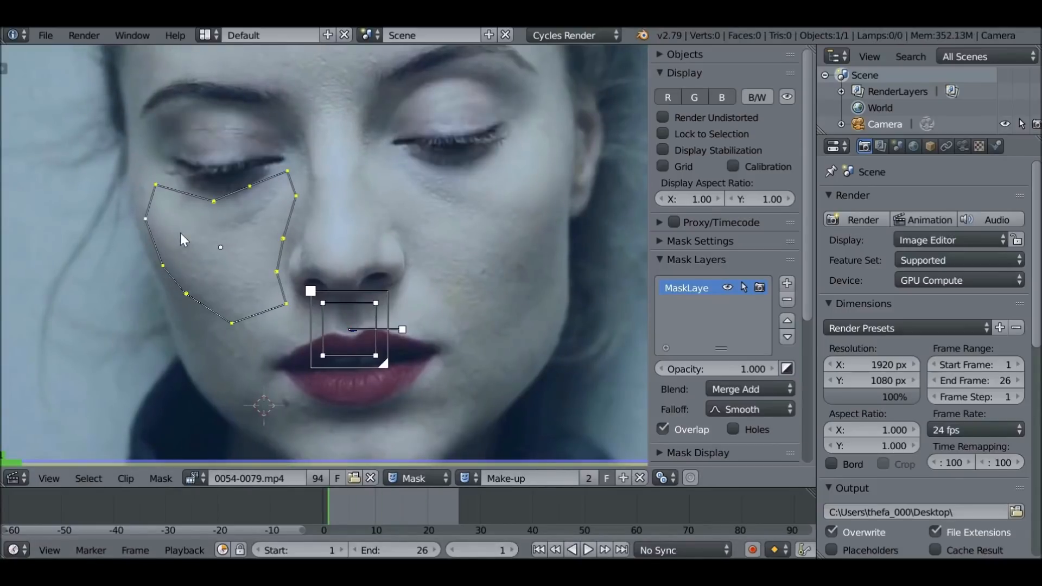
# Smooth the first cheek outline by changing the handle type of all its points, and adjust the corner near the inner eye
pyautogui.press('a')
pyautogui.press('a')
pyautogui.press('v')
pyautogui.click(252, 266)
pyautogui.moveTo(287, 171); pyautogui.dragTo(288, 177)
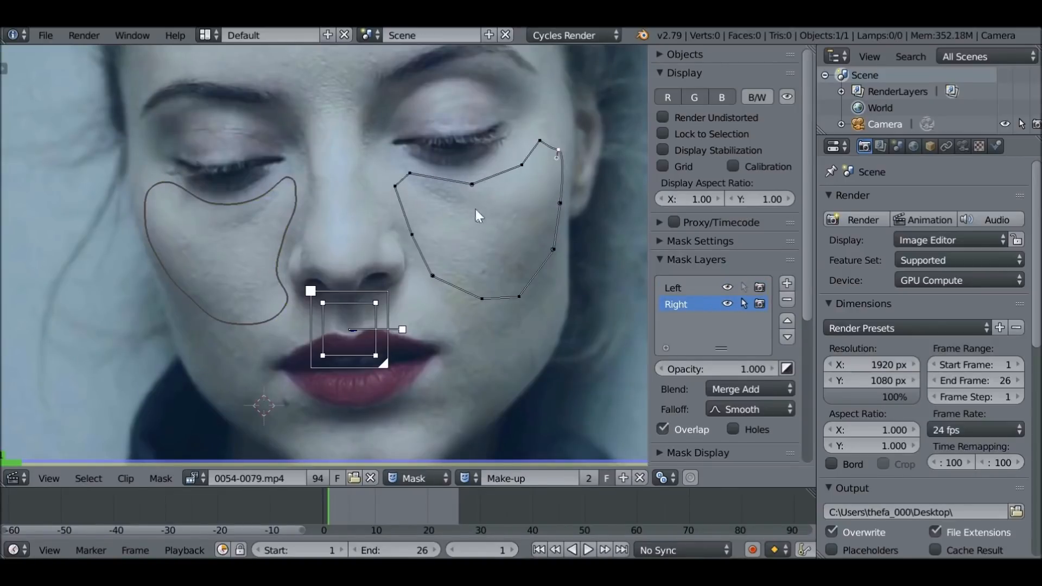
# Smooth the other cheek's outline on the Right layer by changing the handle type of all its points
pyautogui.press('a')
pyautogui.press('v')
pyautogui.click(455, 170)
# Switch back to the compositing node tree and insert a Mix node between the Skin frame and the Viewer and Composite nodes
pyautogui.click(15, 478)
pyautogui.click(55, 300)
pyautogui.hotkey('shift', 'a')
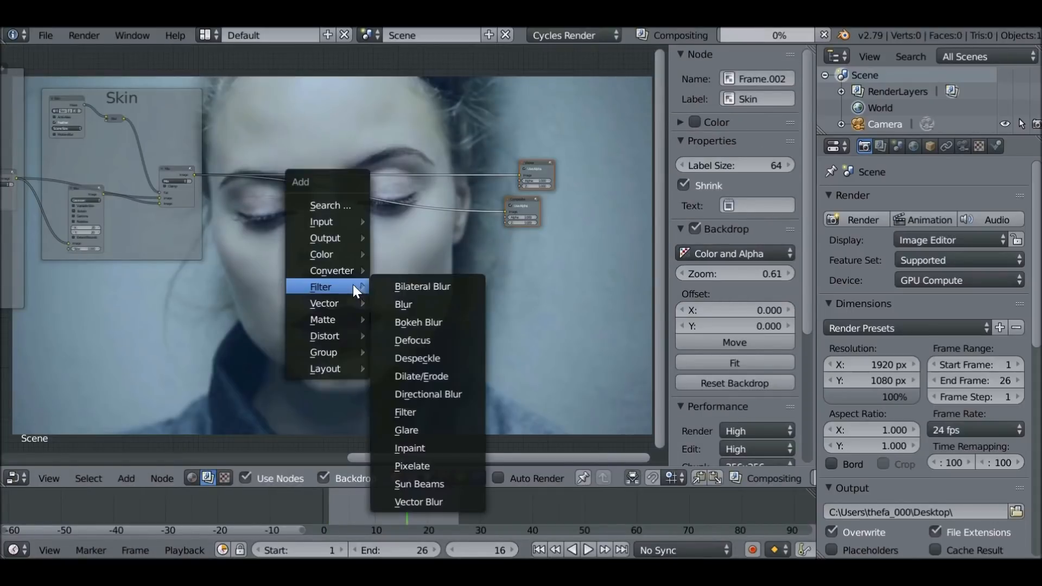
pyautogui.moveTo(344, 254)
pyautogui.click(420, 391)
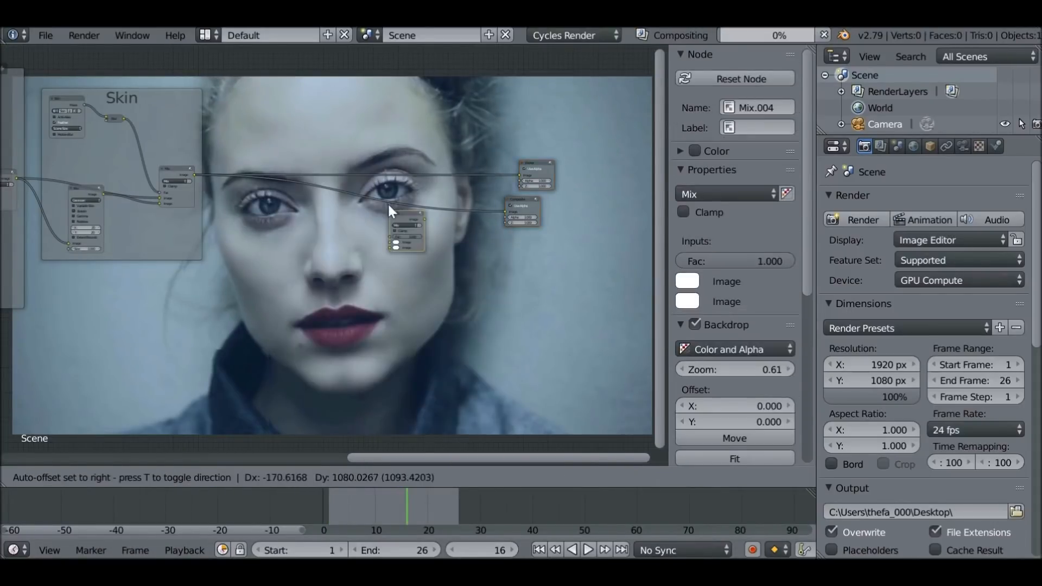
pyautogui.click(424, 197)
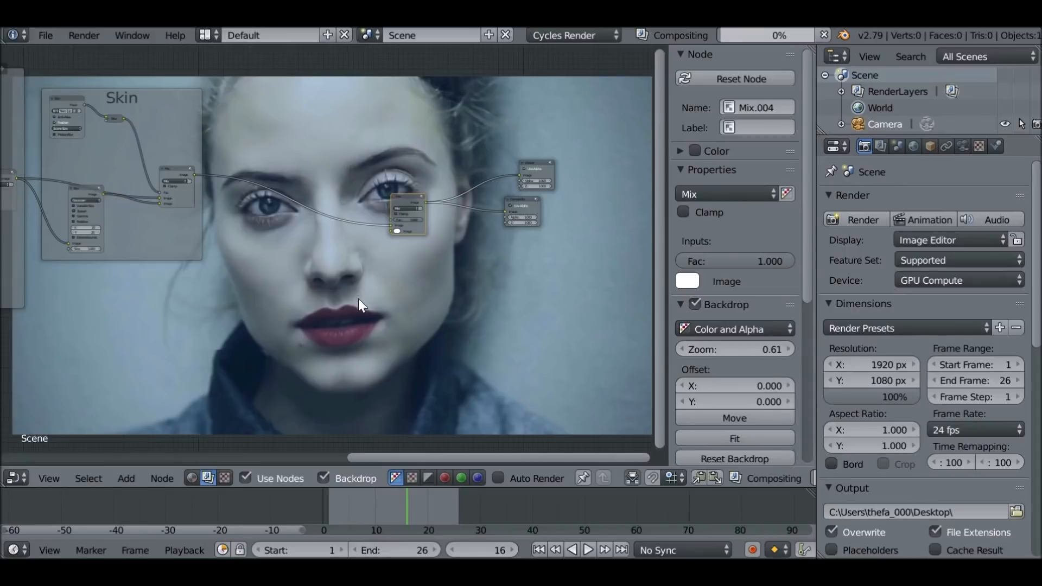
# Add a Mask node using the Skin mask and connect it to the new Mix node's factor
pyautogui.scroll(1, 359, 304)
pyautogui.hotkey('shift', 'a')
pyautogui.moveTo(261, 268)
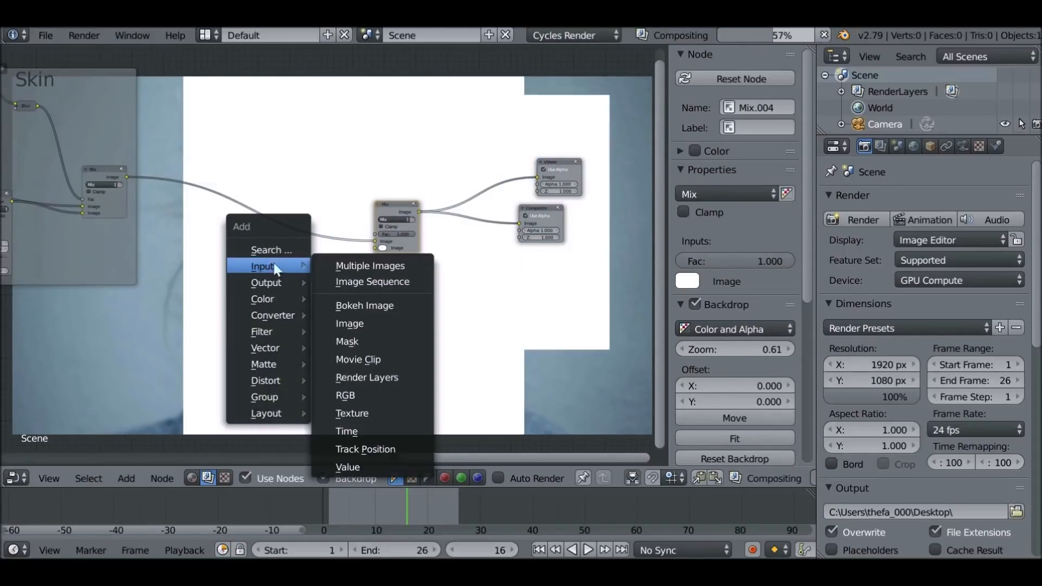
pyautogui.click(348, 340)
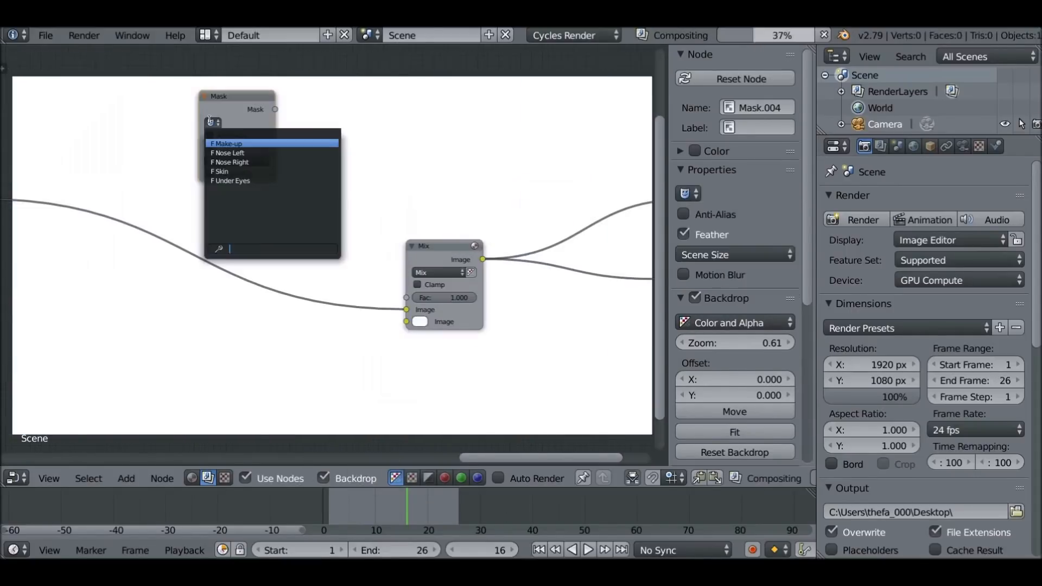
pyautogui.click(223, 172)
pyautogui.moveTo(274, 109); pyautogui.dragTo(407, 297)
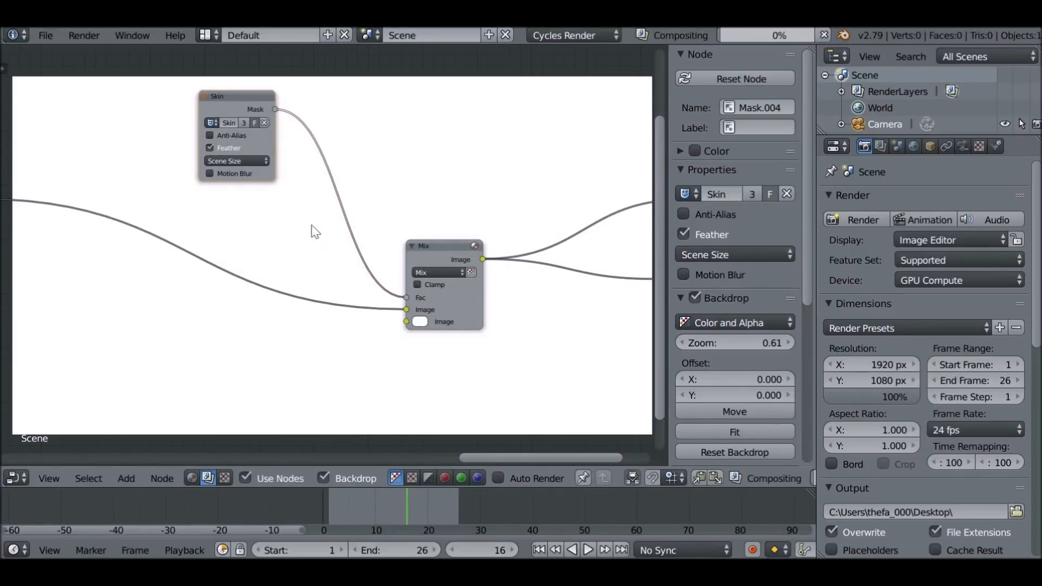
# Connect the Skin frame's image output to the new Mix node's second image input as well
pyautogui.click(435, 249)
pyautogui.moveTo(48, 217); pyautogui.dragTo(92, 160, button='middle')
pyautogui.scroll(1, 93, 160)
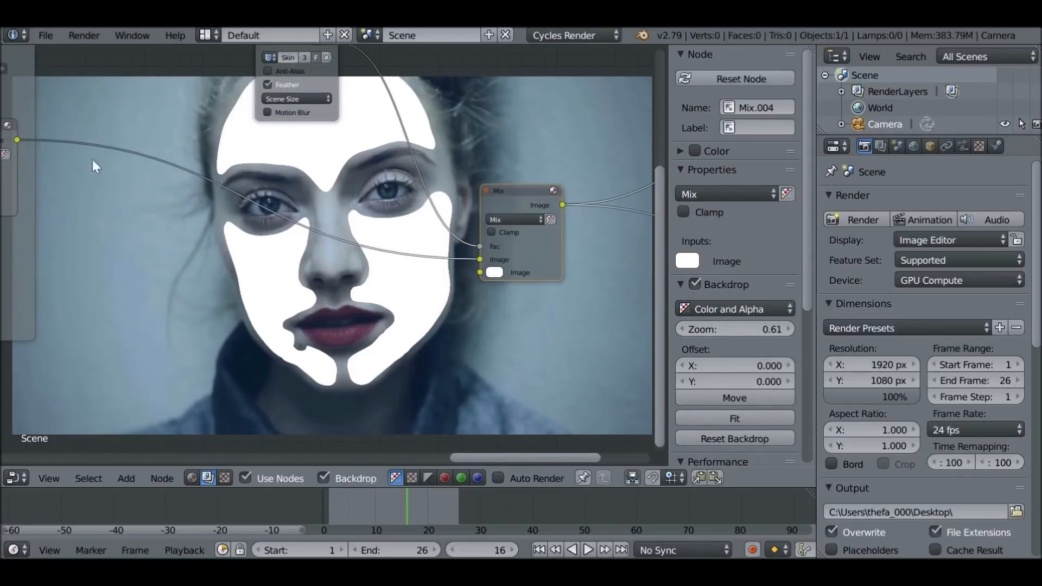
pyautogui.moveTo(21, 139); pyautogui.dragTo(478, 272)
# Insert a Color Balance node into the link feeding the Mix node's second image input
pyautogui.hotkey('shift', 'a')
pyautogui.moveTo(265, 335)
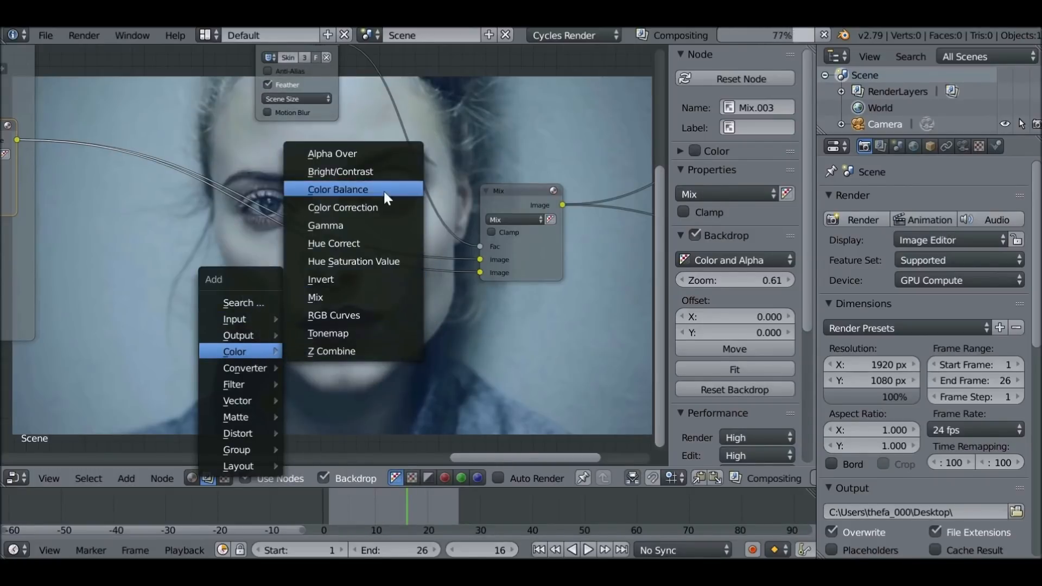
pyautogui.click(383, 190)
pyautogui.click(217, 258)
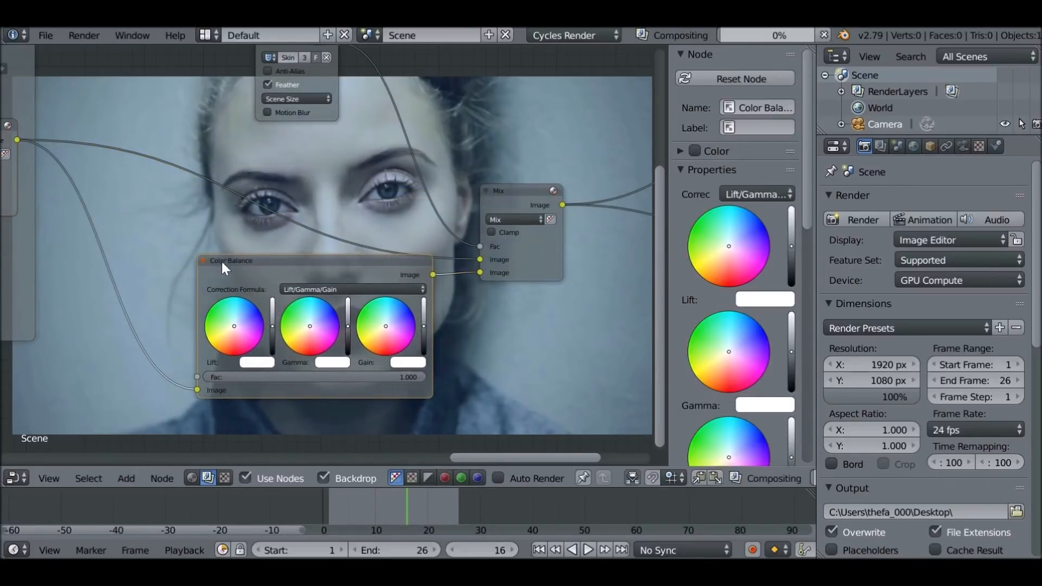
# Shift the Color Balance node's Lift colour slightly towards pink
pyautogui.scroll(3, 277, 294)
pyautogui.scroll(2, 276, 291)
pyautogui.moveTo(275, 291); pyautogui.dragTo(494, 106, button='middle')
pyautogui.scroll(5, 494, 107)
pyautogui.moveTo(431, 198); pyautogui.dragTo(513, 165, button='middle')
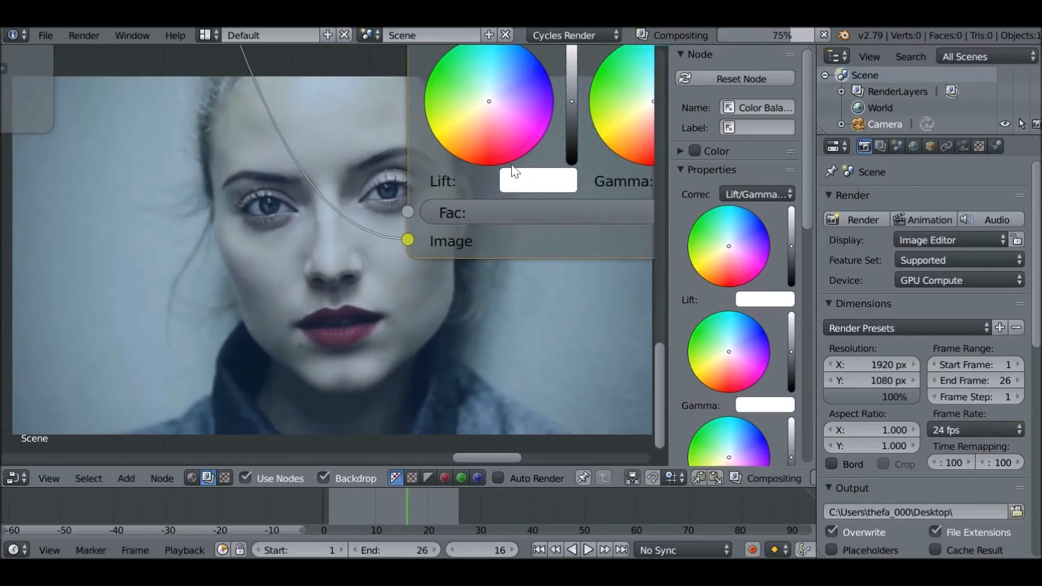
pyautogui.moveTo(496, 121); pyautogui.dragTo(470, 233, button='middle')
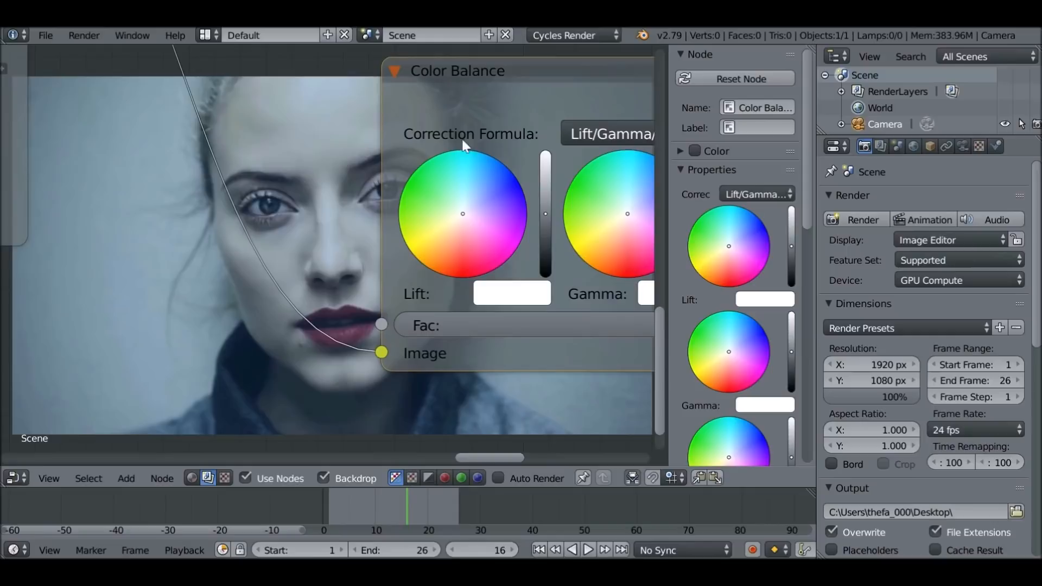
pyautogui.moveTo(422, 300); pyautogui.dragTo(424, 226, button='middle')
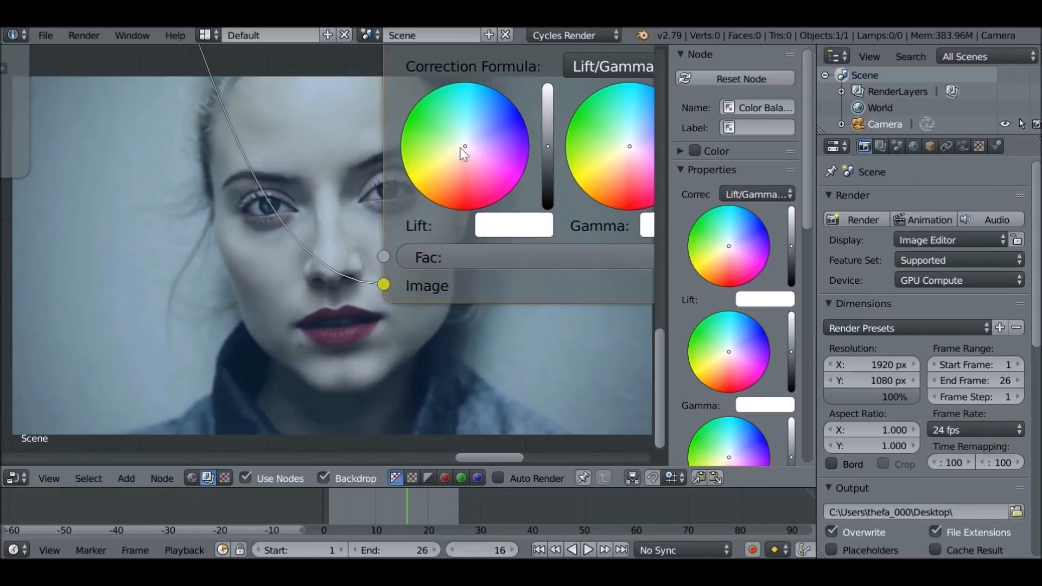
pyautogui.moveTo(464, 148); pyautogui.dragTo(471, 154)
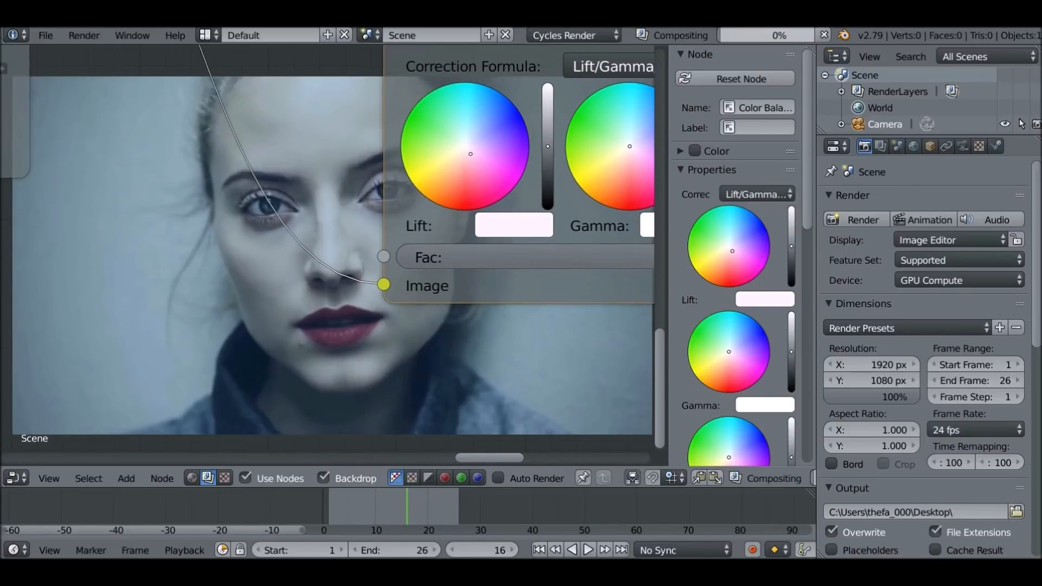
# Set the Mask node that drives the new Mix node to the Make-up mask
pyautogui.moveTo(350, 348); pyautogui.dragTo(402, 263, button='middle')
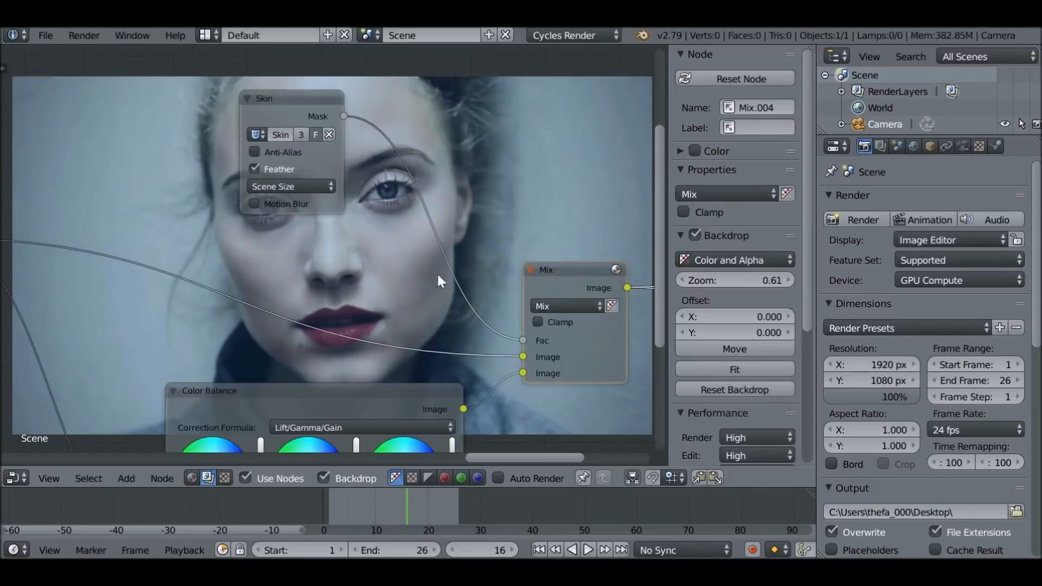
pyautogui.moveTo(422, 292); pyautogui.dragTo(421, 308, button='middle')
pyautogui.moveTo(289, 161); pyautogui.dragTo(282, 153)
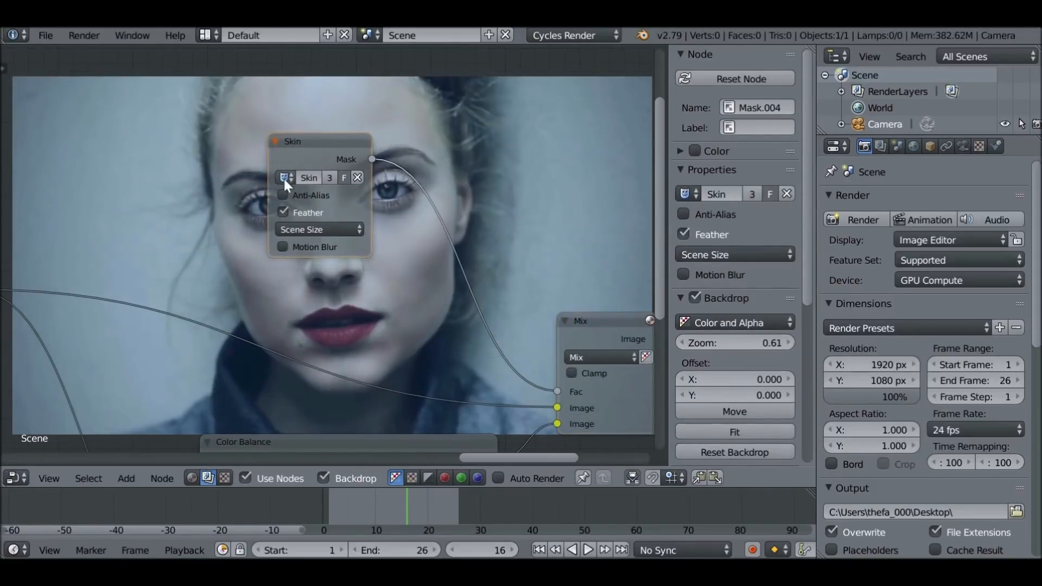
pyautogui.click(285, 177)
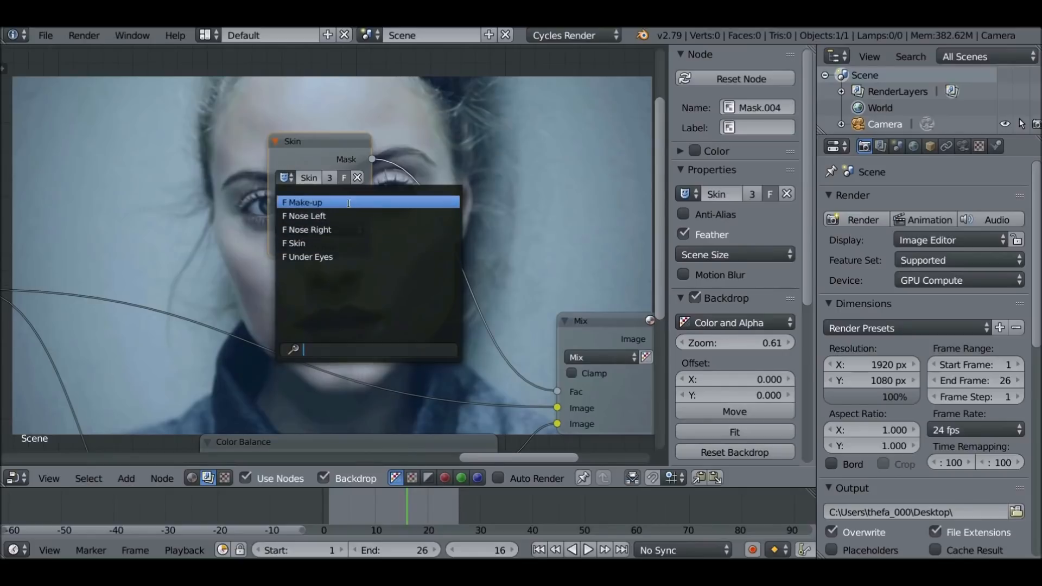
pyautogui.click(286, 202)
# Check the cheek tint, and insert a Blur node between the Make-up mask and the Mix node's factor
pyautogui.scroll(-2, 391, 201)
pyautogui.moveTo(587, 282); pyautogui.dragTo(375, 211, button='middle')
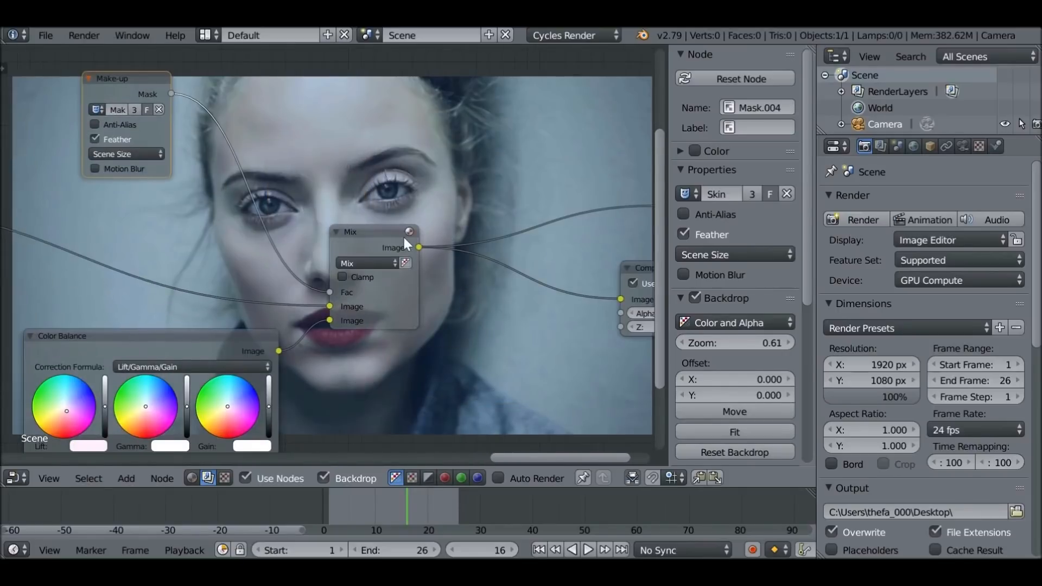
pyautogui.keyDown('ctrl'); pyautogui.keyDown('shift'); pyautogui.click(403, 238); pyautogui.keyUp('shift'); pyautogui.keyUp('ctrl')
pyautogui.moveTo(460, 451); pyautogui.dragTo(379, 237, button='middle')
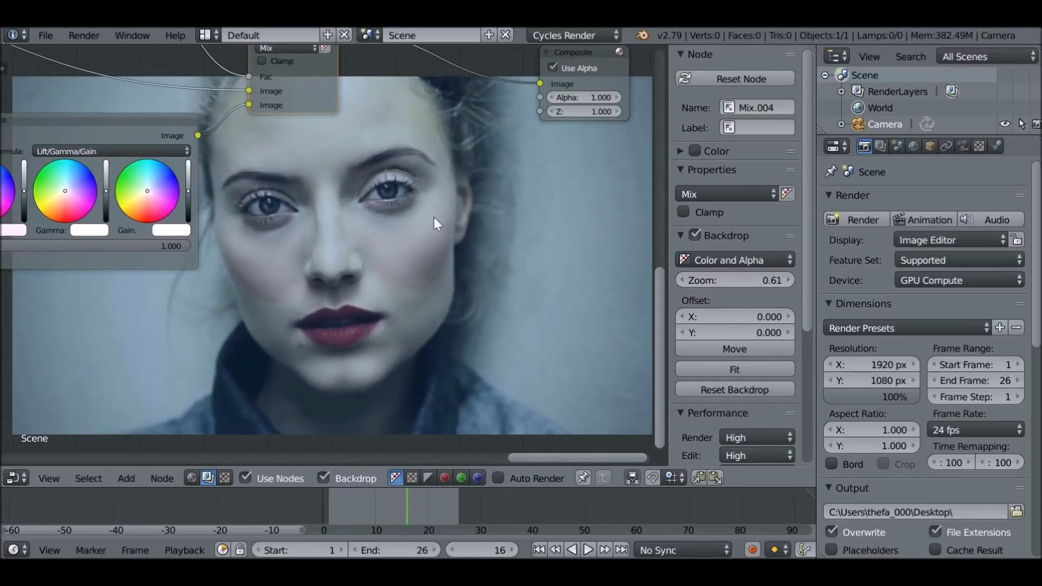
pyautogui.scroll(-1, 363, 250)
pyautogui.moveTo(363, 250); pyautogui.dragTo(472, 351, button='middle')
pyautogui.moveTo(412, 173); pyautogui.dragTo(457, 302, button='middle')
pyautogui.hotkey('shift', 'a')
pyautogui.moveTo(404, 178)
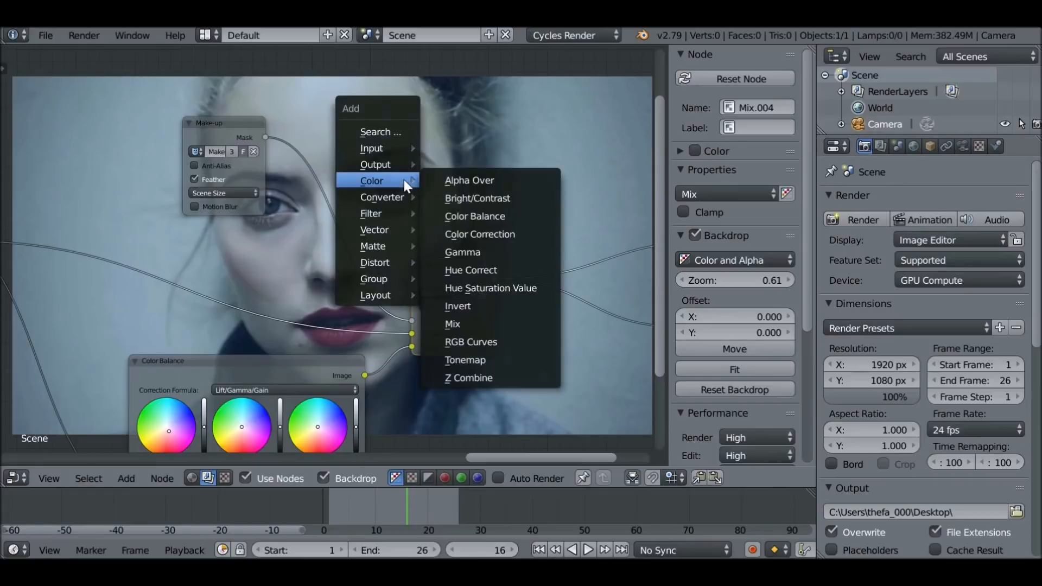
pyautogui.moveTo(385, 215)
pyautogui.click(471, 230)
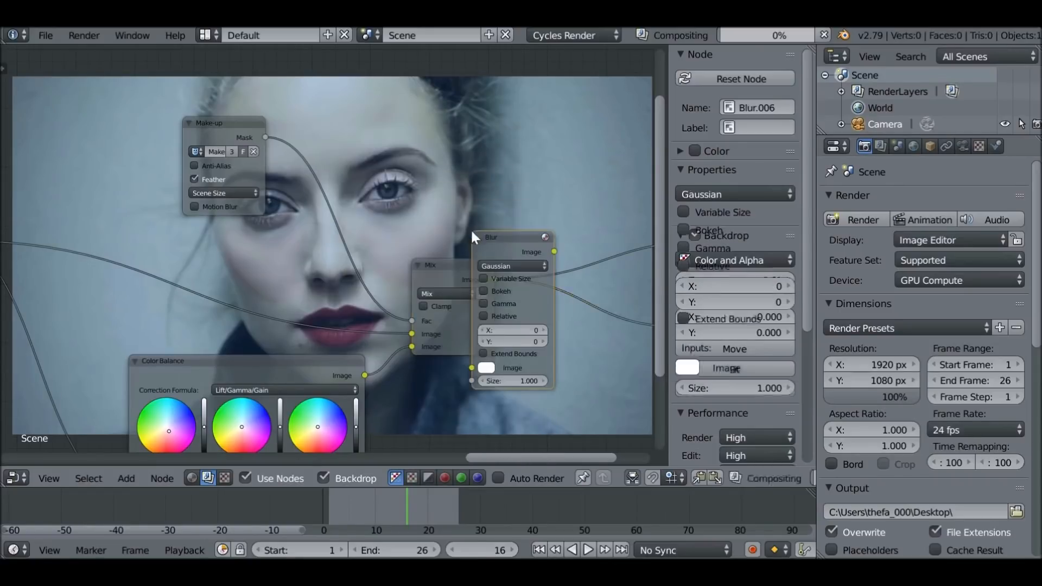
pyautogui.click(311, 103)
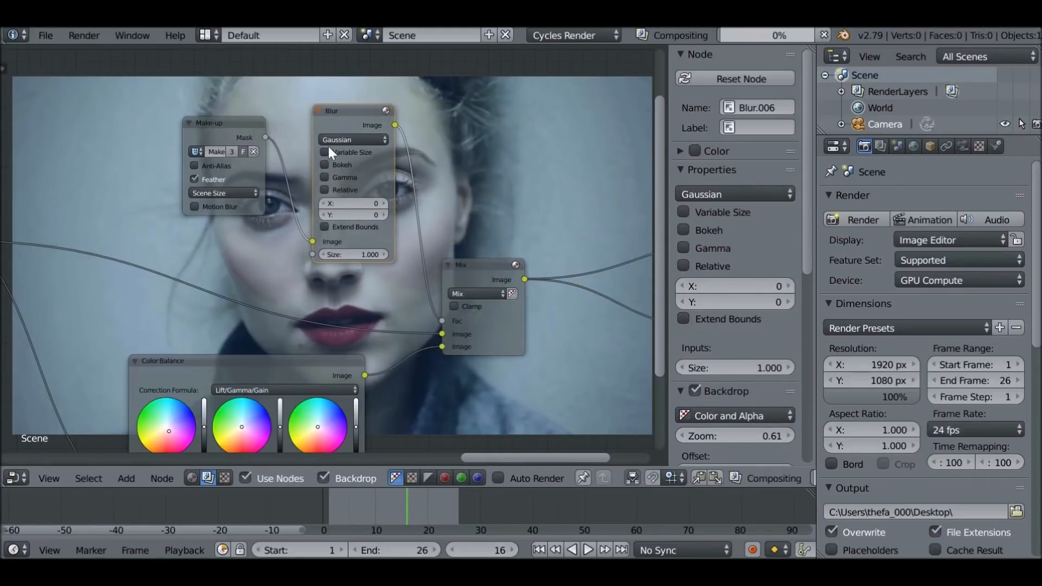
# Set the Make-up mask's Blur node to 60 in both X and Y
pyautogui.scroll(1, 337, 157)
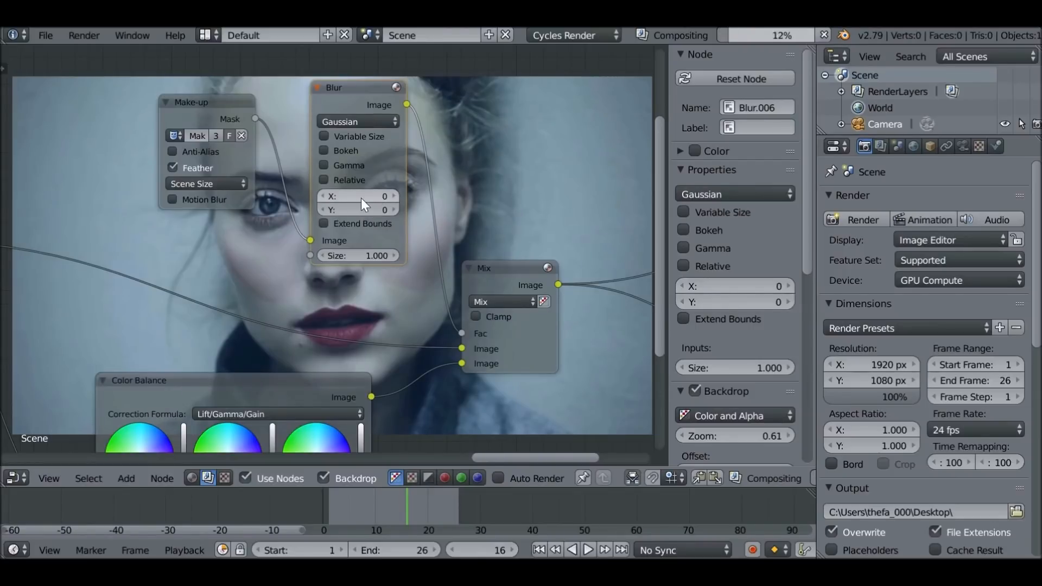
pyautogui.click(363, 198)
pyautogui.write('60')
pyautogui.press('Return')
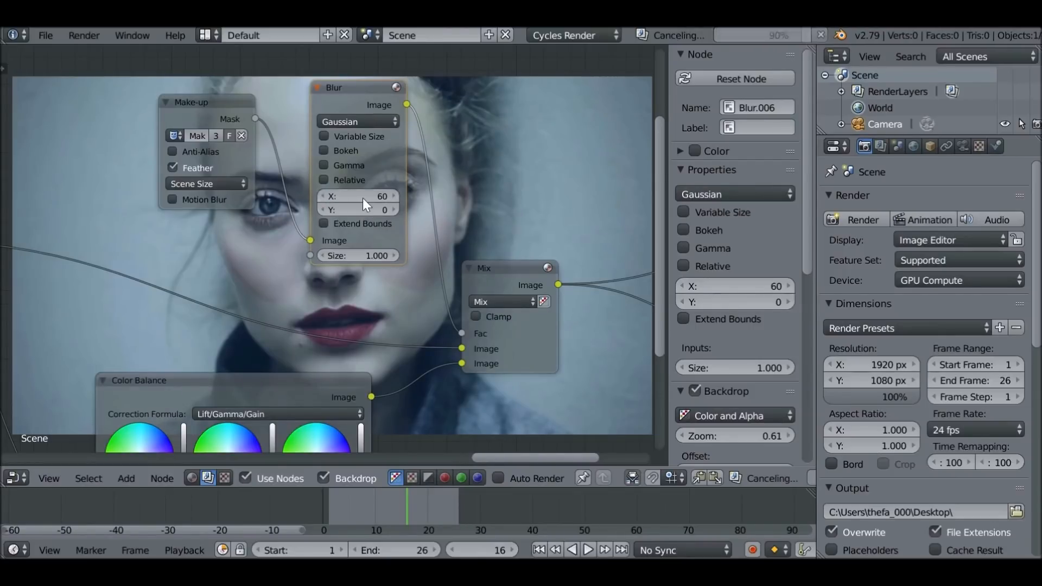
pyautogui.click(360, 210)
pyautogui.write('60')
pyautogui.press('Return')
# Lower the Color Balance node's factor to 0.328 to soften the cheek tint
pyautogui.moveTo(506, 183); pyautogui.dragTo(416, 311, button='middle')
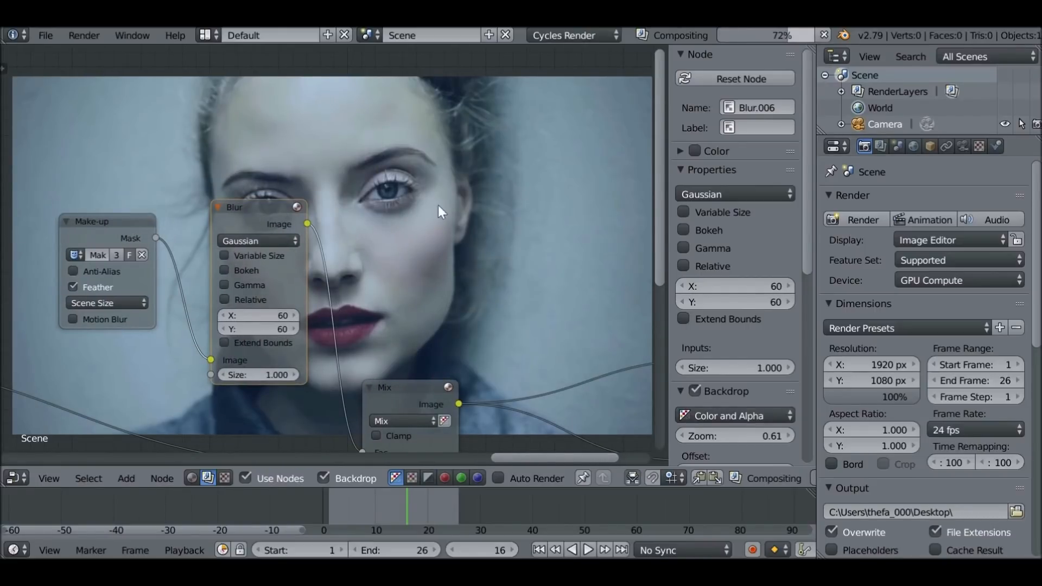
pyautogui.moveTo(412, 285); pyautogui.dragTo(454, 71, button='middle')
pyautogui.moveTo(321, 445); pyautogui.dragTo(461, 137, button='middle')
pyautogui.scroll(4, 493, 221)
pyautogui.moveTo(386, 250); pyautogui.dragTo(441, 362, button='middle')
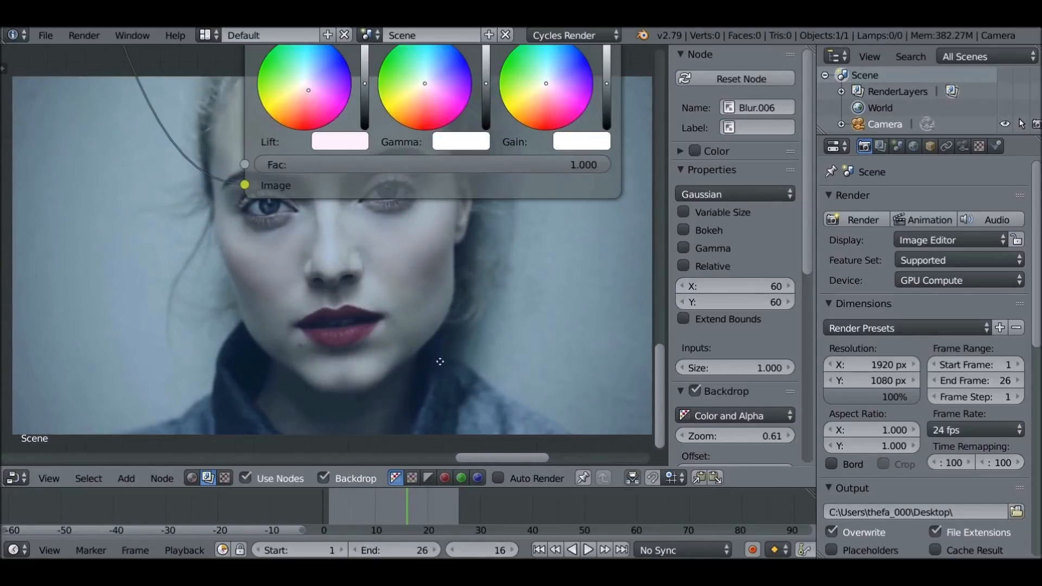
pyautogui.scroll(1, 440, 361)
pyautogui.moveTo(565, 137); pyautogui.dragTo(446, 138)
pyautogui.moveTo(361, 298); pyautogui.dragTo(314, 237, button='middle')
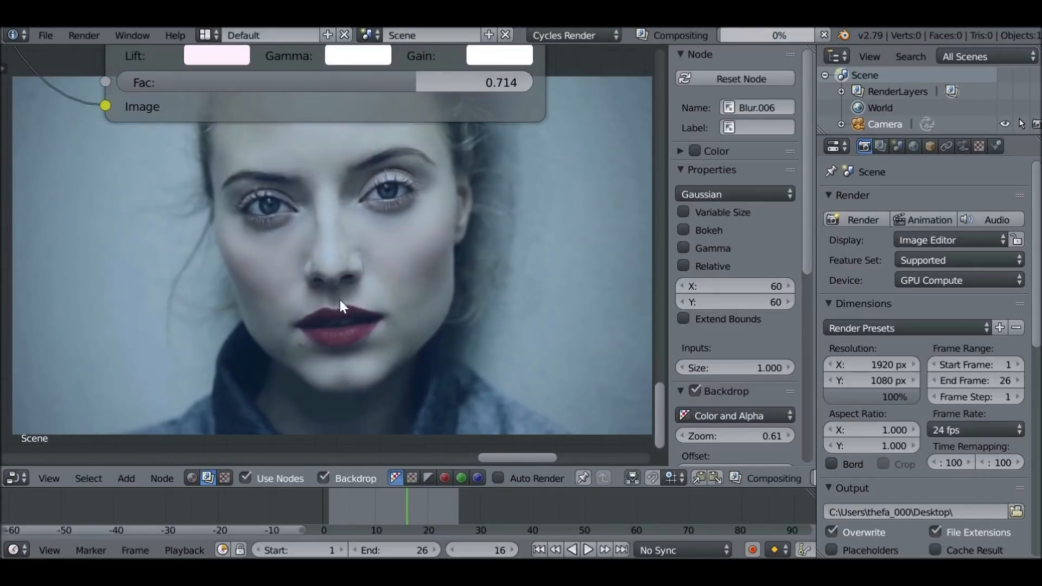
pyautogui.scroll(-4, 340, 302)
# Move the Composite node farther from the make-up Mix node to make room between them
pyautogui.click(10, 78)
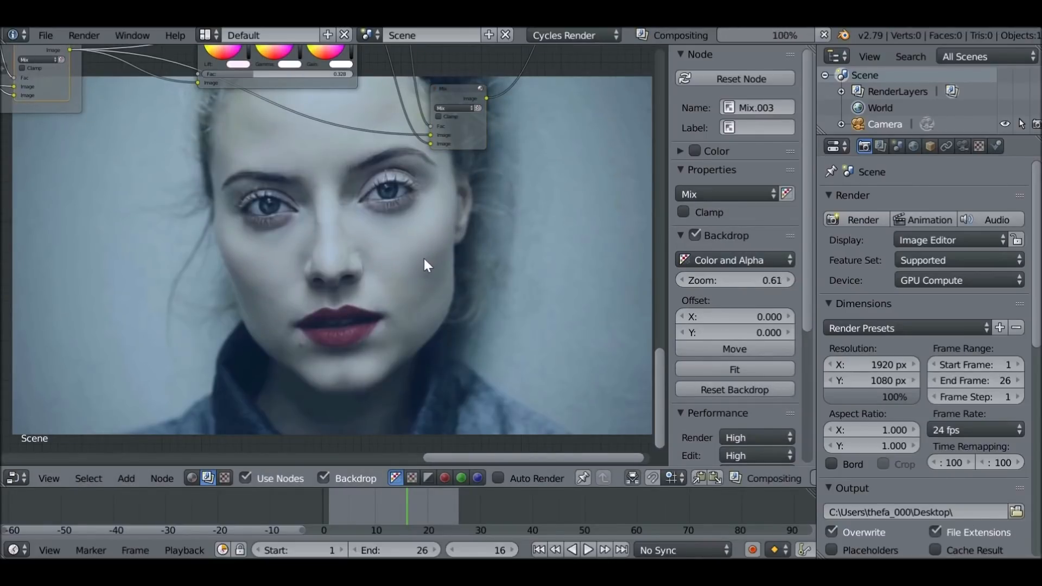
pyautogui.click(455, 92)
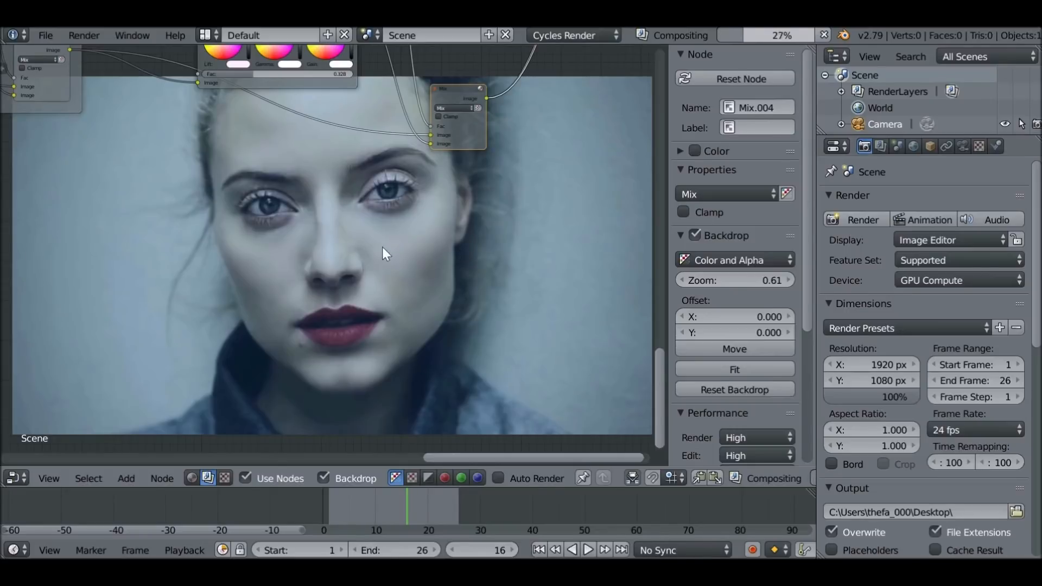
pyautogui.press('Home')
pyautogui.moveTo(479, 237); pyautogui.dragTo(541, 225)
pyautogui.scroll(2, 380, 244)
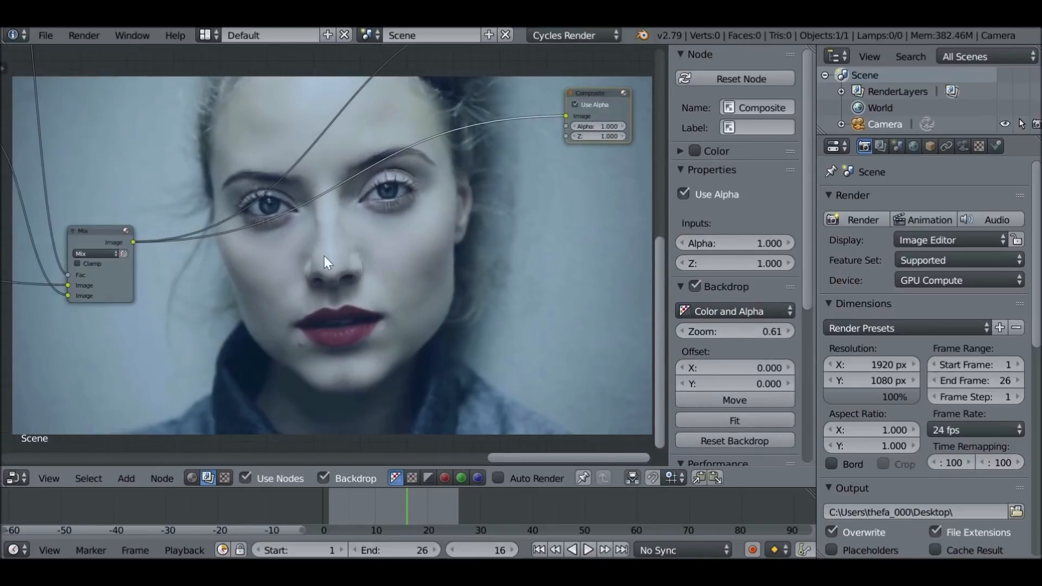
# Insert an RGB Curves node between the make-up Mix node and the Viewer and Composite nodes
pyautogui.hotkey('shift', 'a')
pyautogui.moveTo(241, 271)
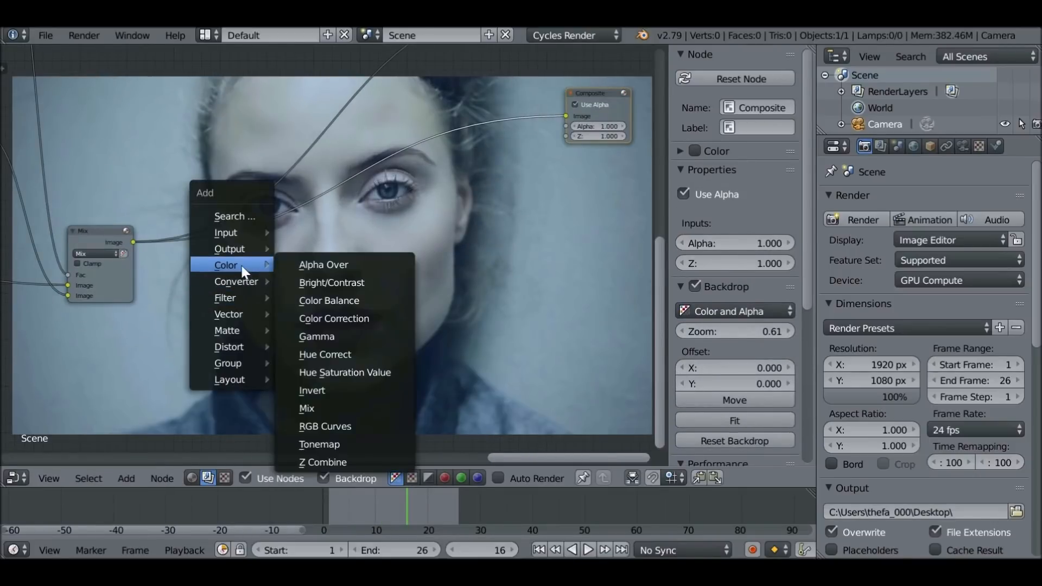
pyautogui.click(338, 426)
pyautogui.click(331, 185)
pyautogui.moveTo(338, 187); pyautogui.dragTo(278, 175)
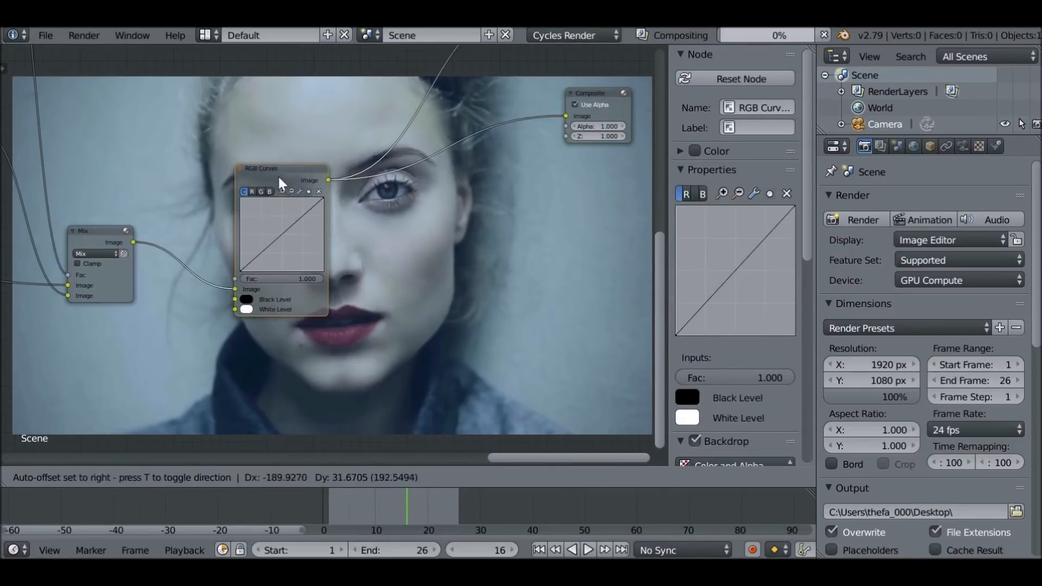
pyautogui.scroll(2, 362, 208)
pyautogui.moveTo(236, 217); pyautogui.dragTo(174, 237, button='middle')
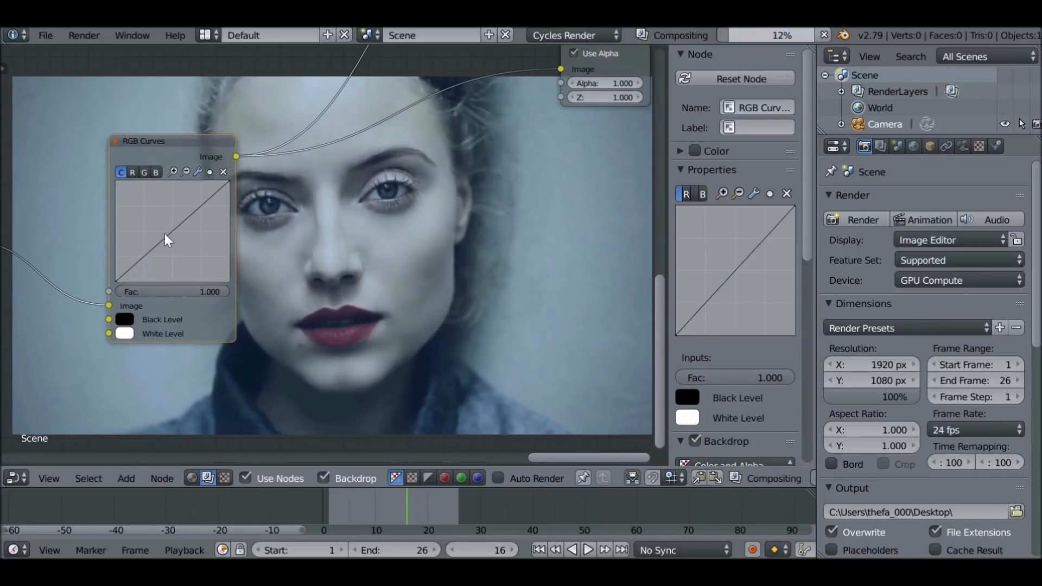
# Lift the midtones in the RGB Curves node by raising a combined-curve point to about X 0.456, Y 0.513
pyautogui.moveTo(174, 238); pyautogui.dragTo(168, 231)
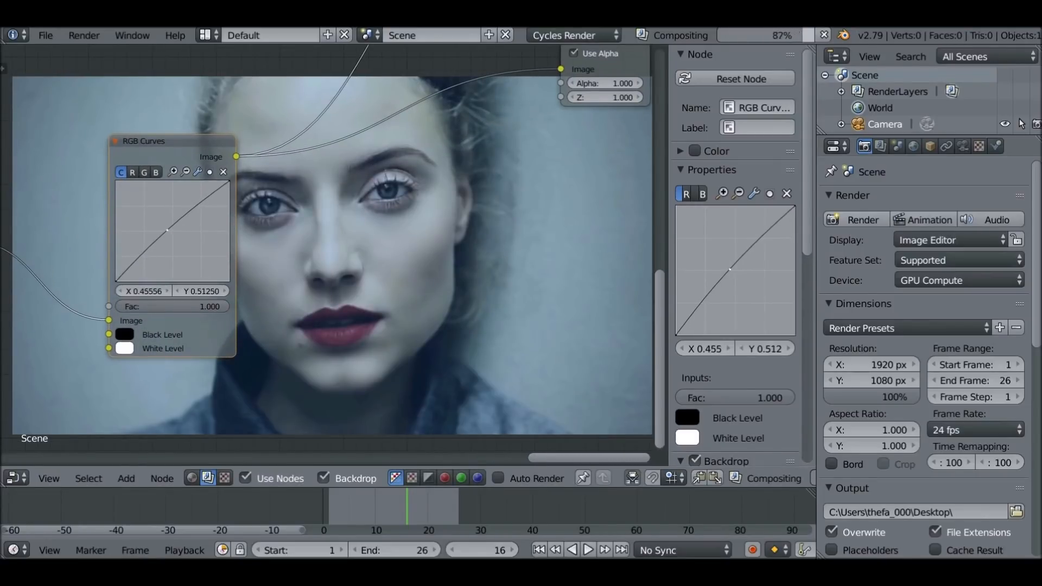
pyautogui.scroll(-6, 404, 234)
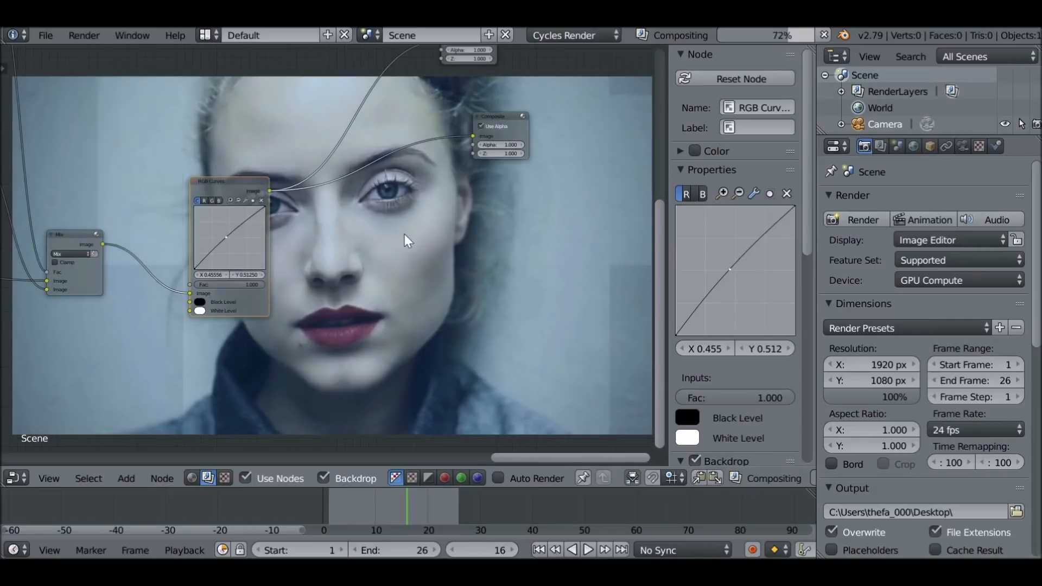
# Space out the Viewer and Composite nodes and add a Color Balance node between them and the RGB Curves node
pyautogui.moveTo(405, 235); pyautogui.dragTo(323, 331, button='middle')
pyautogui.moveTo(418, 211); pyautogui.dragTo(496, 199)
pyautogui.moveTo(379, 118); pyautogui.dragTo(490, 116)
pyautogui.hotkey('shift', 'a')
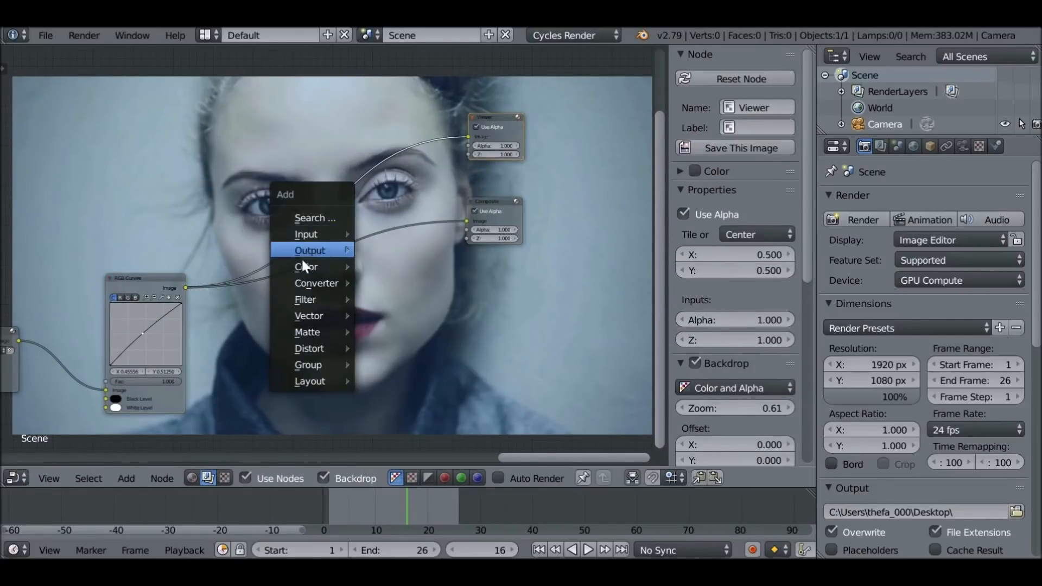
pyautogui.moveTo(302, 266)
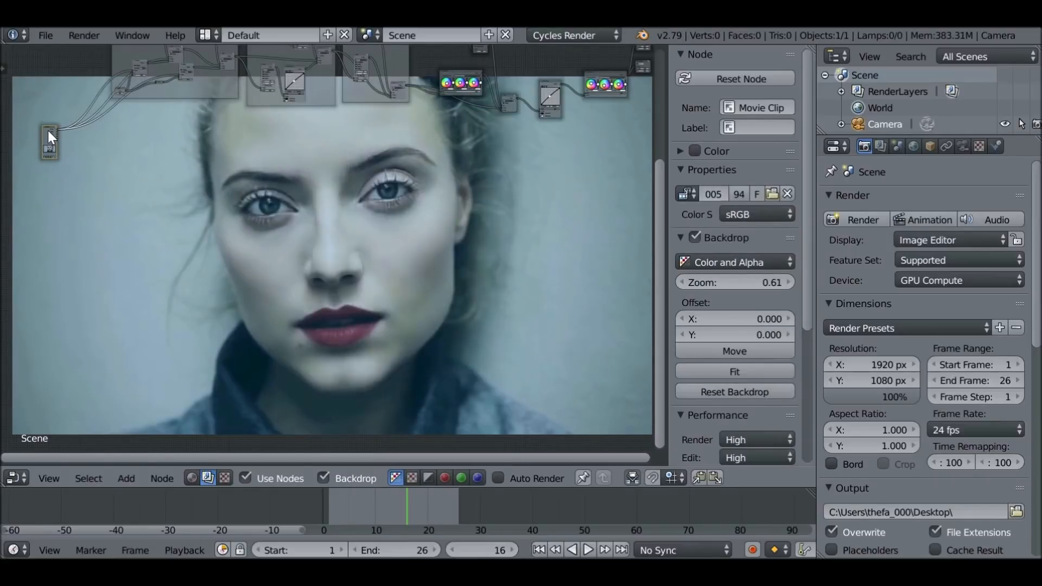
# Compare the original movie clip with the final Color Balance output in the backdrop preview
pyautogui.keyDown('ctrl'); pyautogui.keyDown('shift'); pyautogui.click(47, 131); pyautogui.keyUp('shift'); pyautogui.keyUp('ctrl')
pyautogui.moveTo(353, 196); pyautogui.dragTo(317, 202, button='middle')
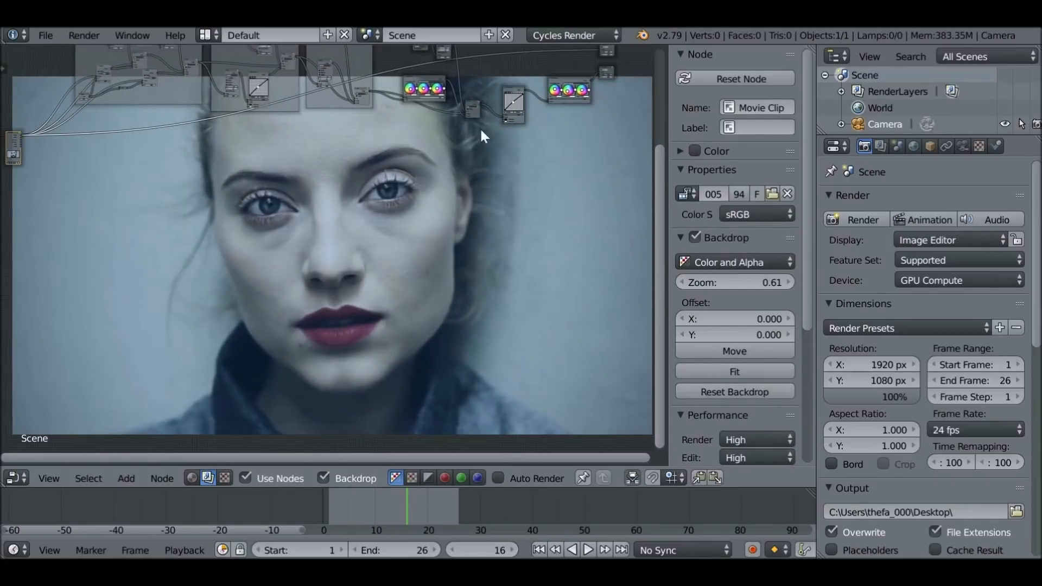
pyautogui.keyDown('ctrl'); pyautogui.keyDown('shift'); pyautogui.click(568, 86); pyautogui.keyUp('shift'); pyautogui.keyUp('ctrl')
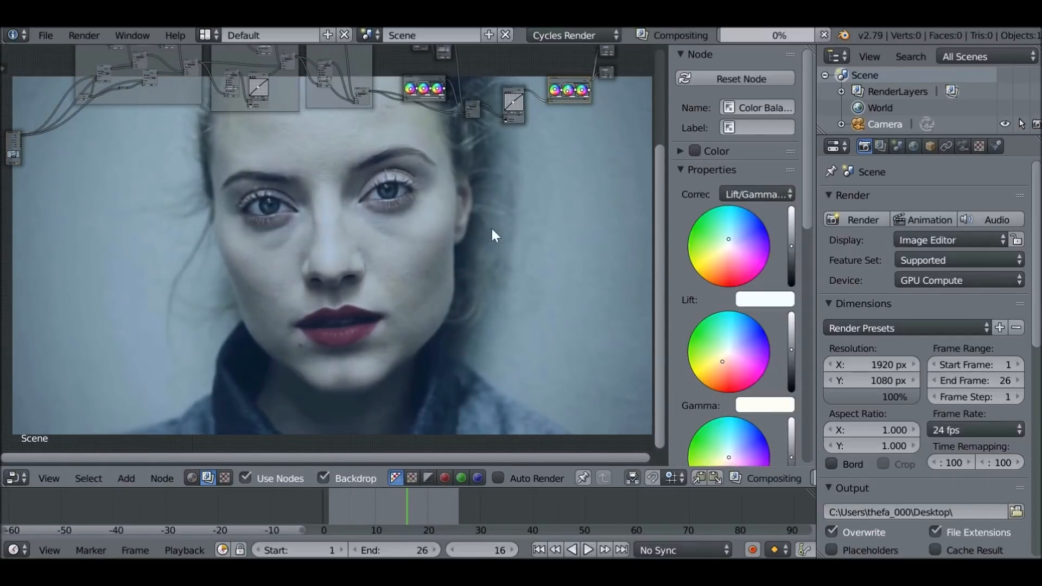
pyautogui.moveTo(480, 259); pyautogui.dragTo(479, 196, button='middle')
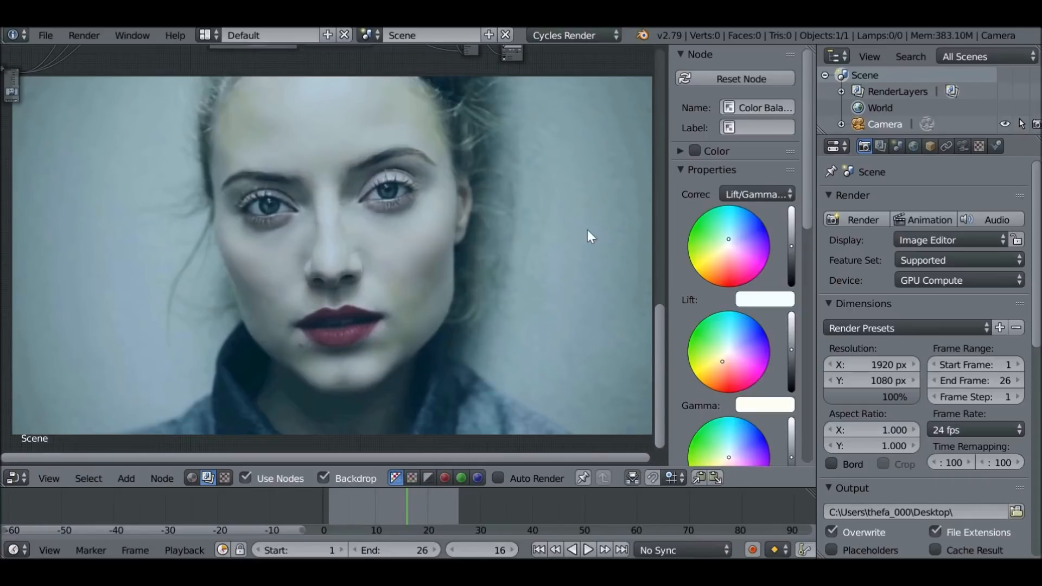
# Set the render output's file format to FFmpeg video
pyautogui.scroll(-10, 888, 350)
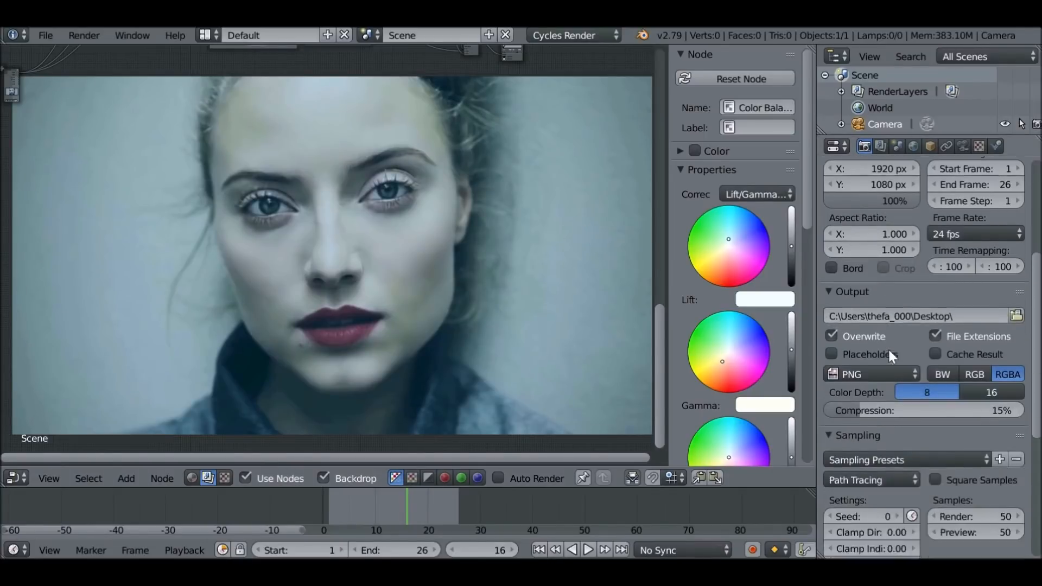
pyautogui.click(847, 354)
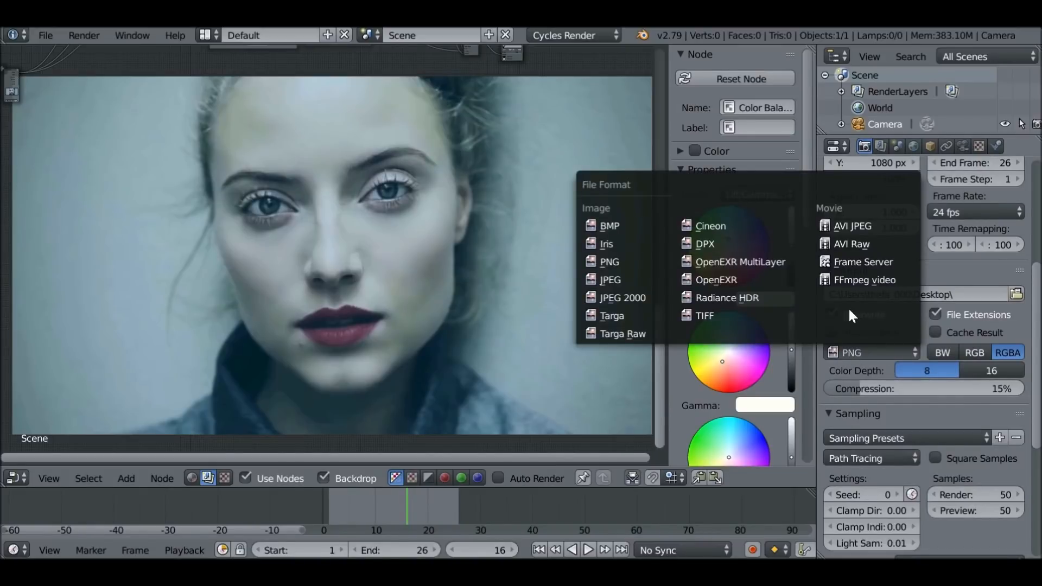
pyautogui.click(853, 279)
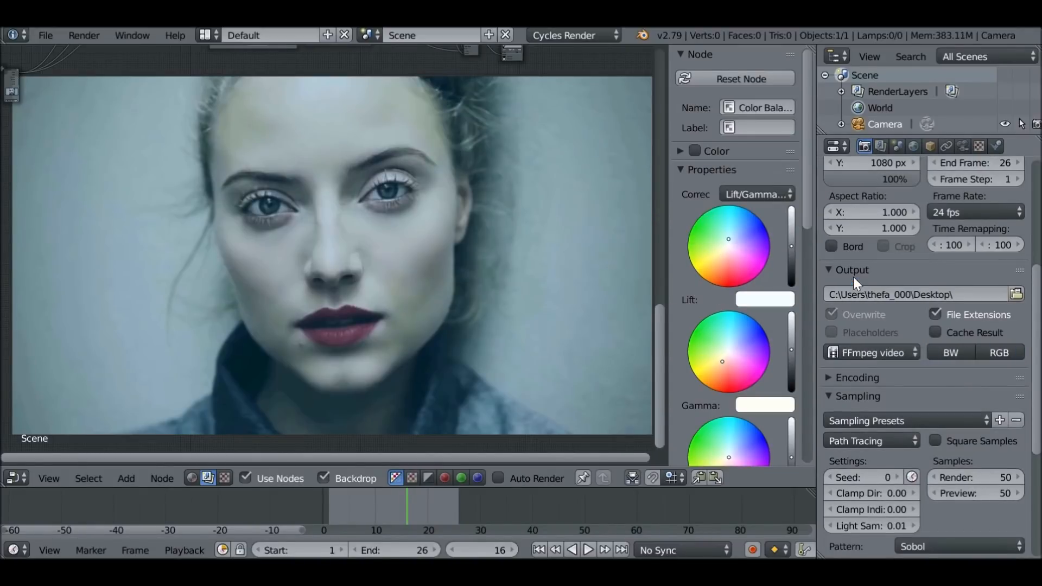
# Expand the video encoding settings and apply the h264 in MP4 preset
pyautogui.click(855, 378)
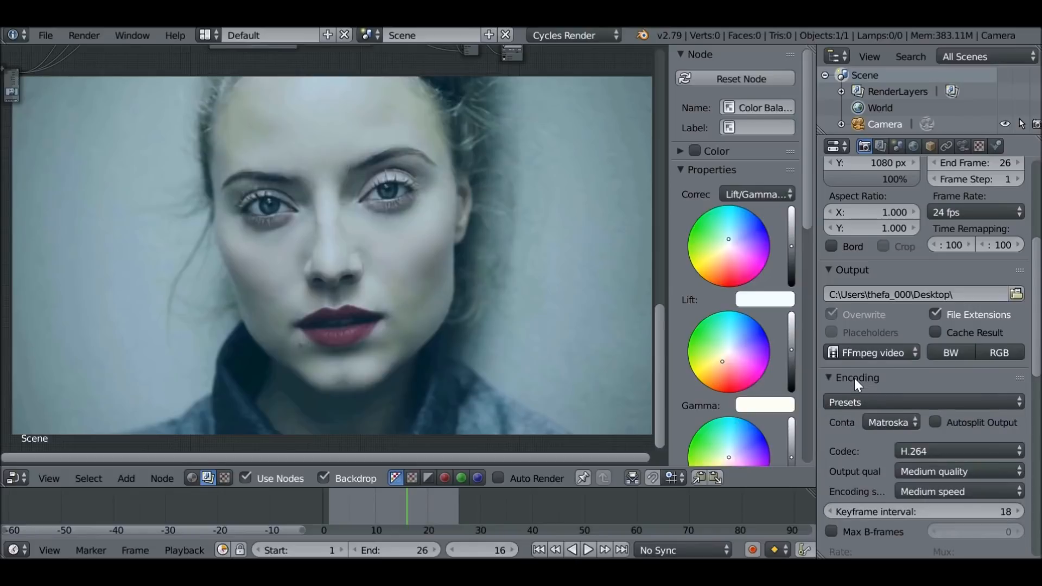
pyautogui.scroll(-2, 855, 379)
pyautogui.click(871, 357)
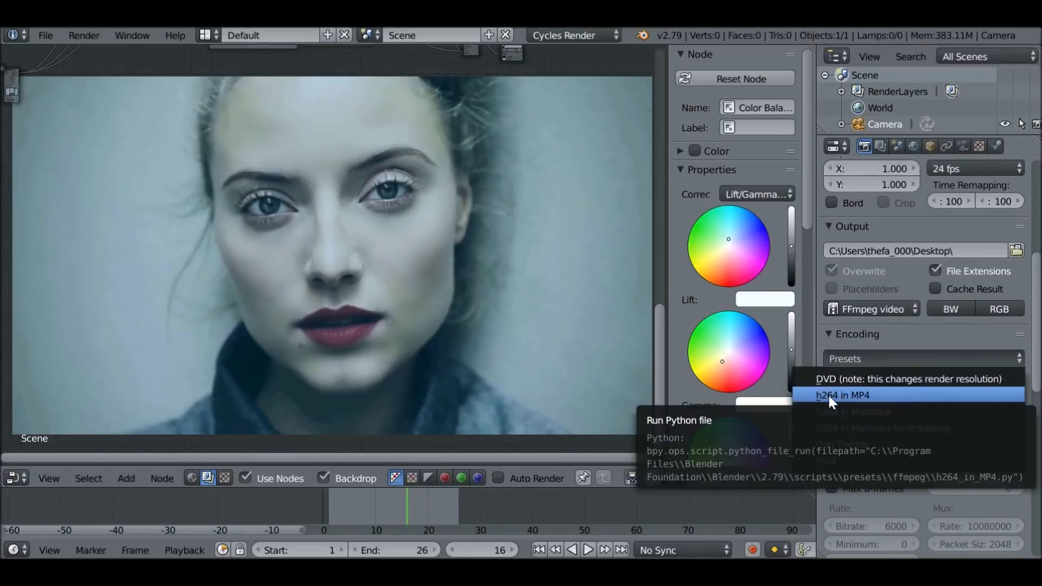
pyautogui.click(875, 393)
# Check the output folder in the file browser, leave it without a change, and return to the render settings
pyautogui.scroll(3, 927, 373)
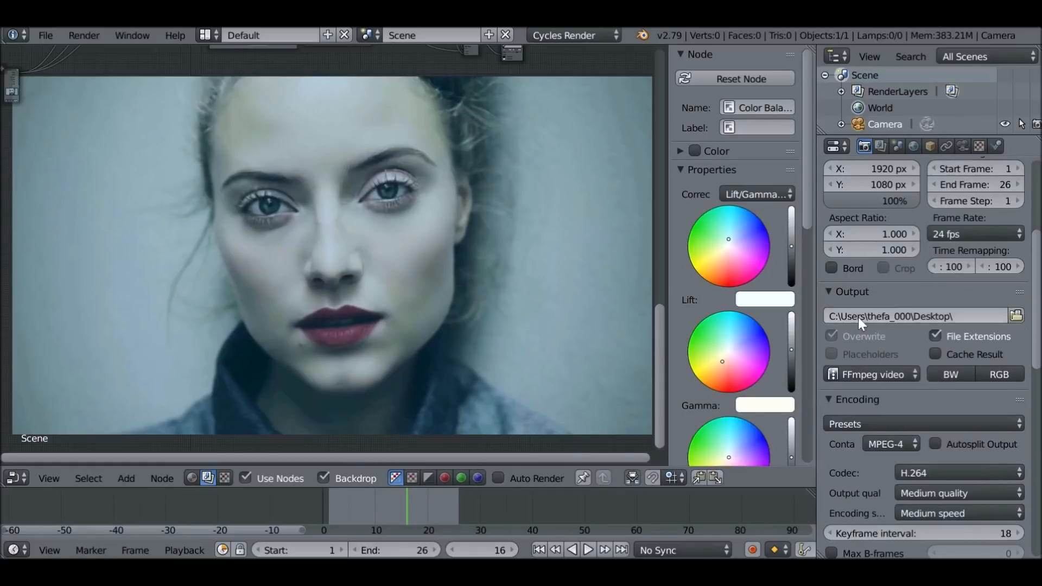
pyautogui.click(1017, 316)
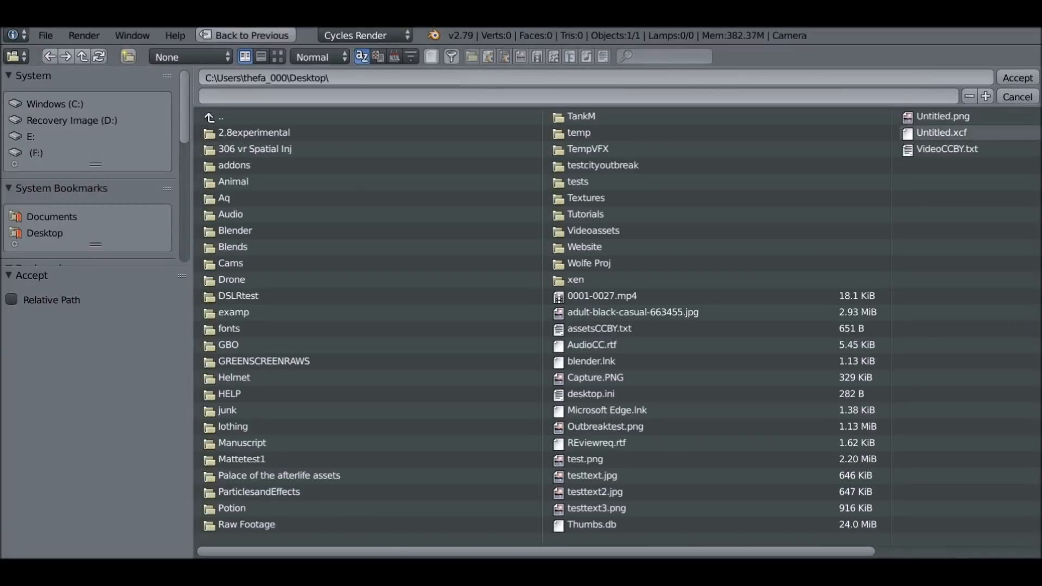
pyautogui.click(1032, 99)
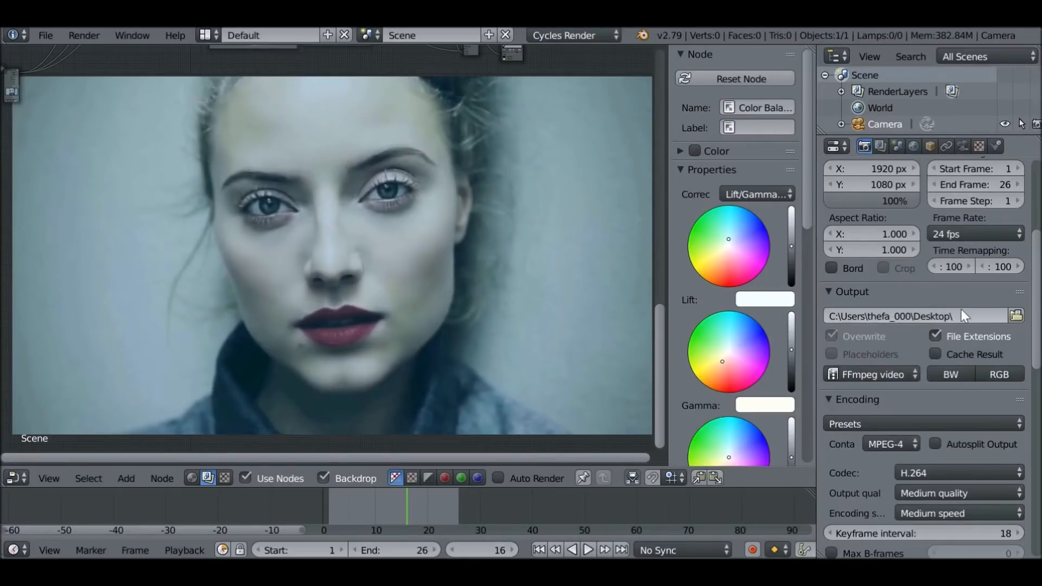
pyautogui.scroll(8, 962, 312)
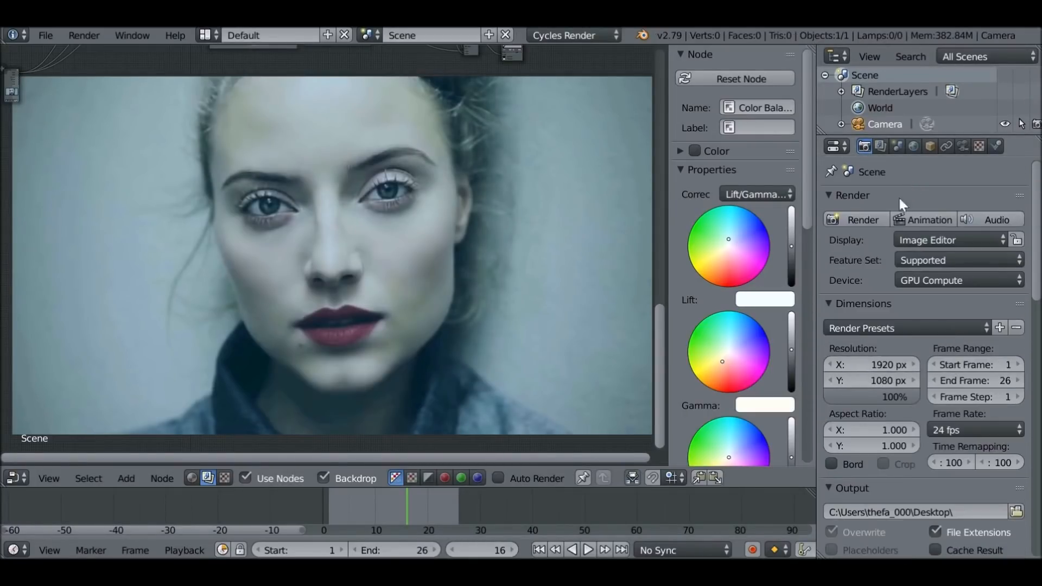